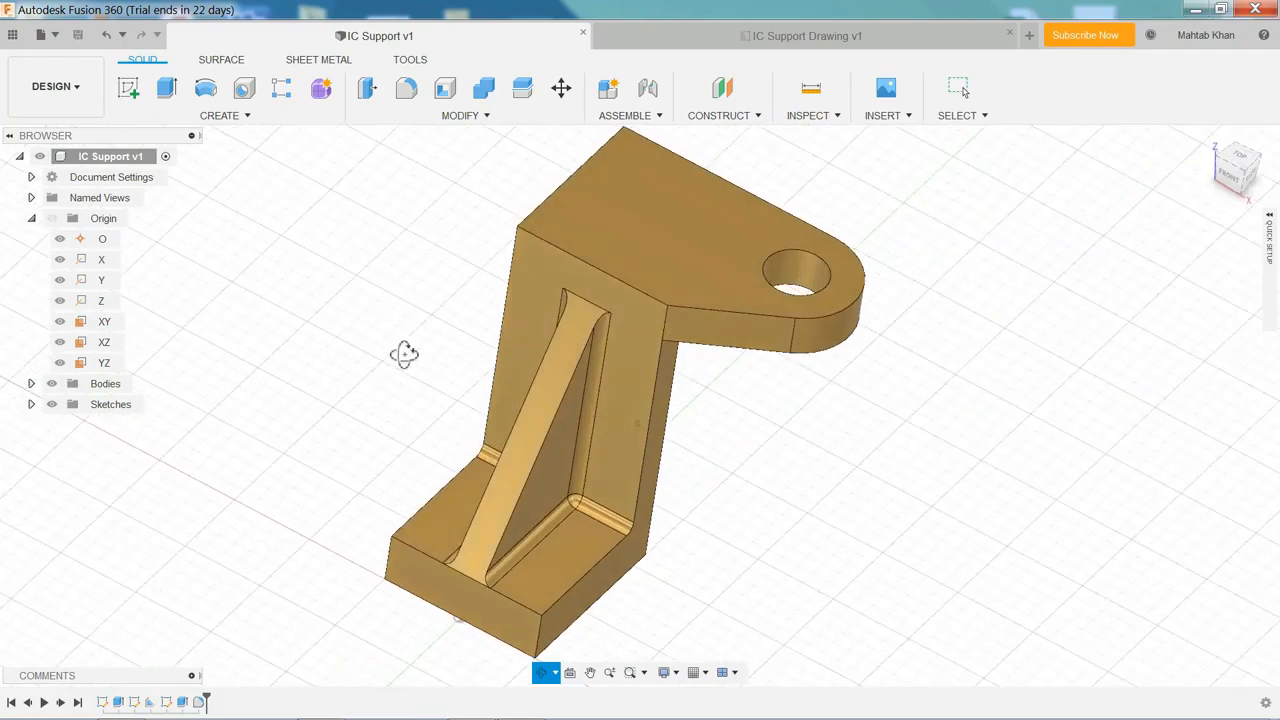
# - Review the finished IC Support model, its drawing and the CI support reference image, and return to the empty design
pyautogui.press('Escape')
pyautogui.click(757, 38)
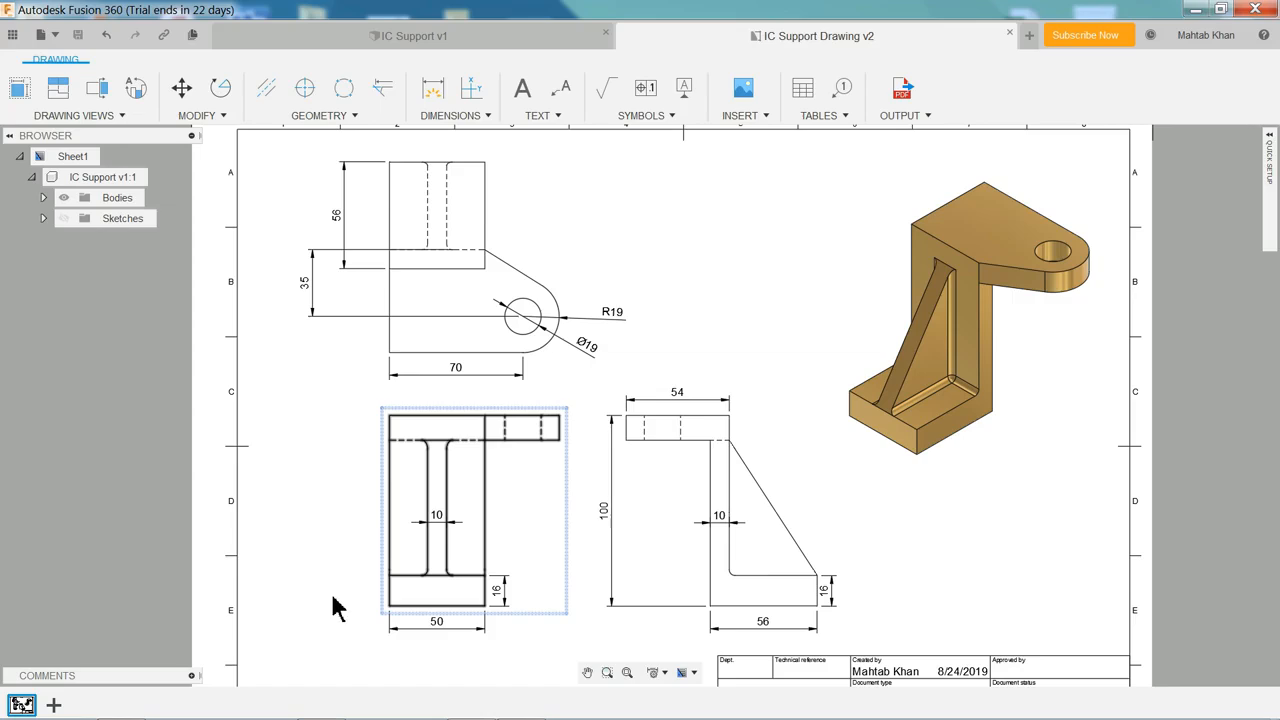
pyautogui.hotkey('alt', 'Tab')
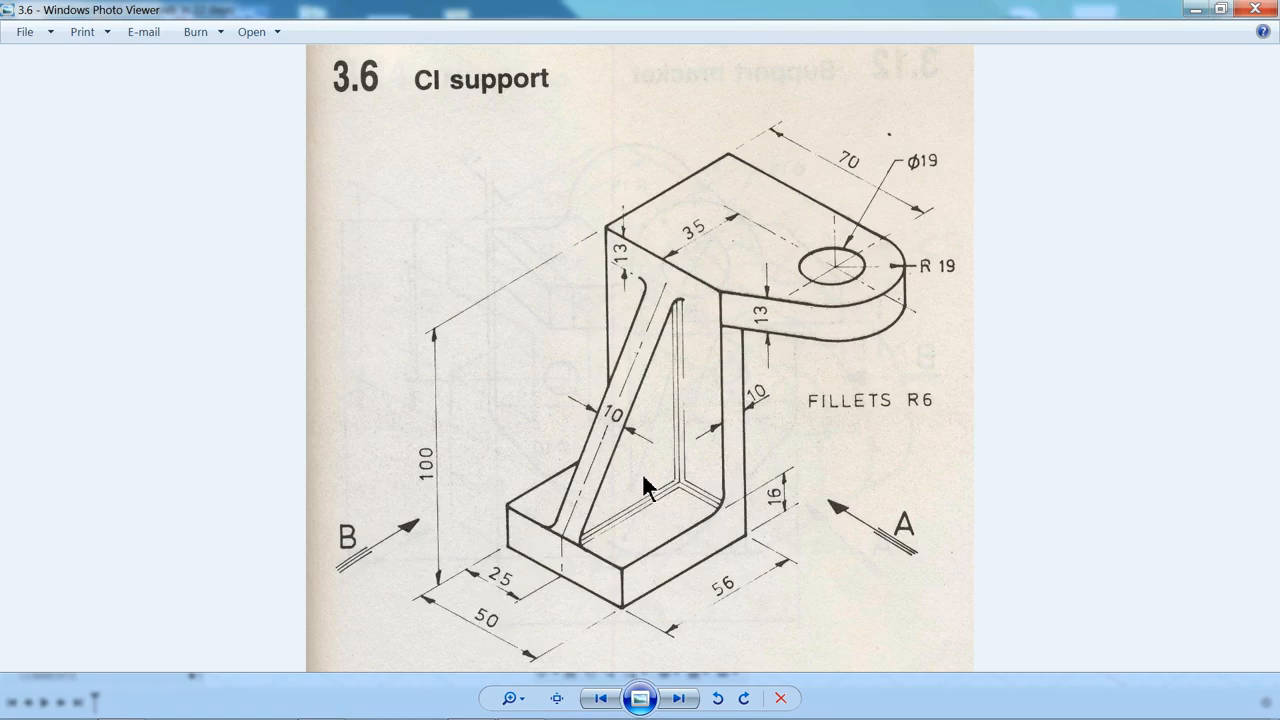
pyautogui.click(1195, 10)
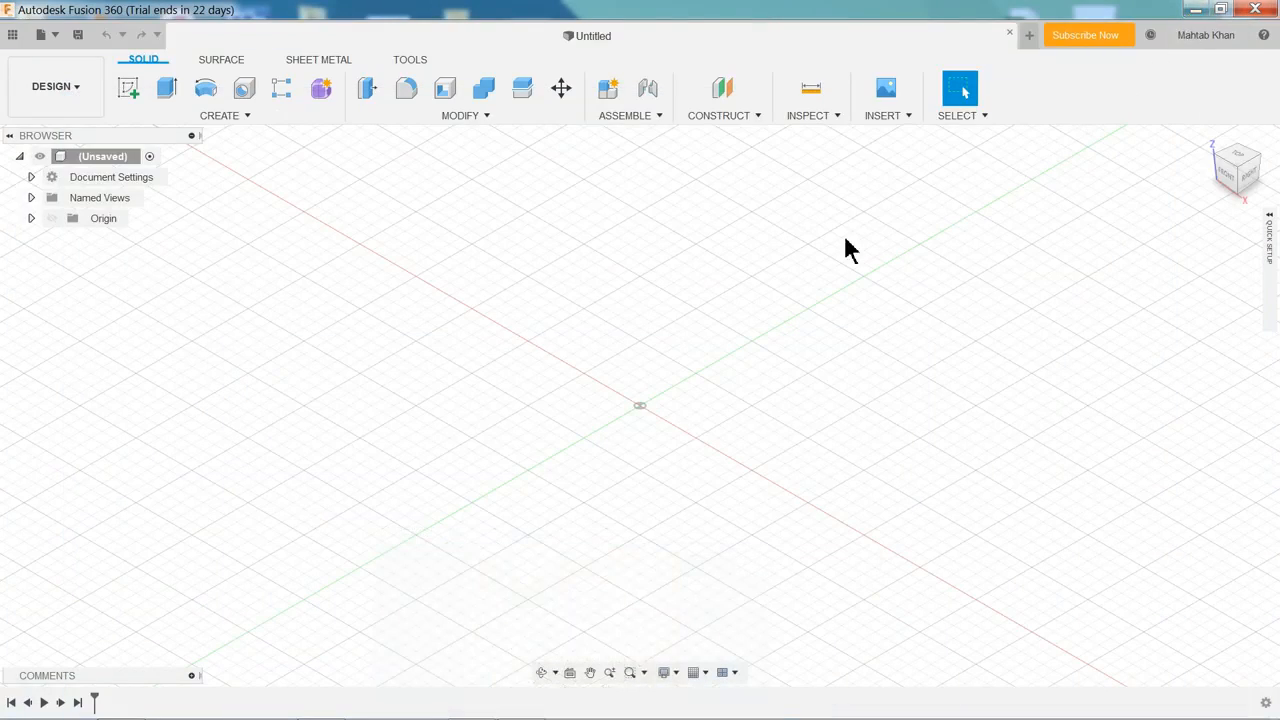
# - Start a new sketch on the YZ origin plane
pyautogui.click(128, 90)
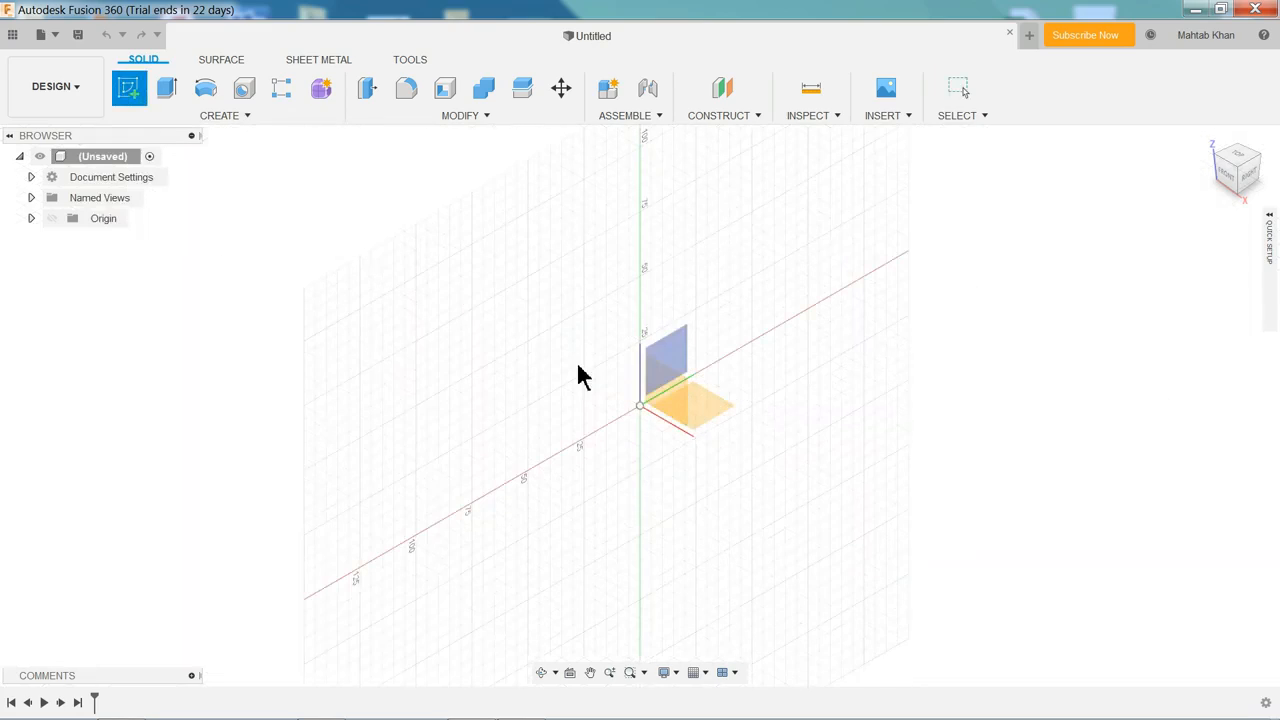
pyautogui.click(32, 219)
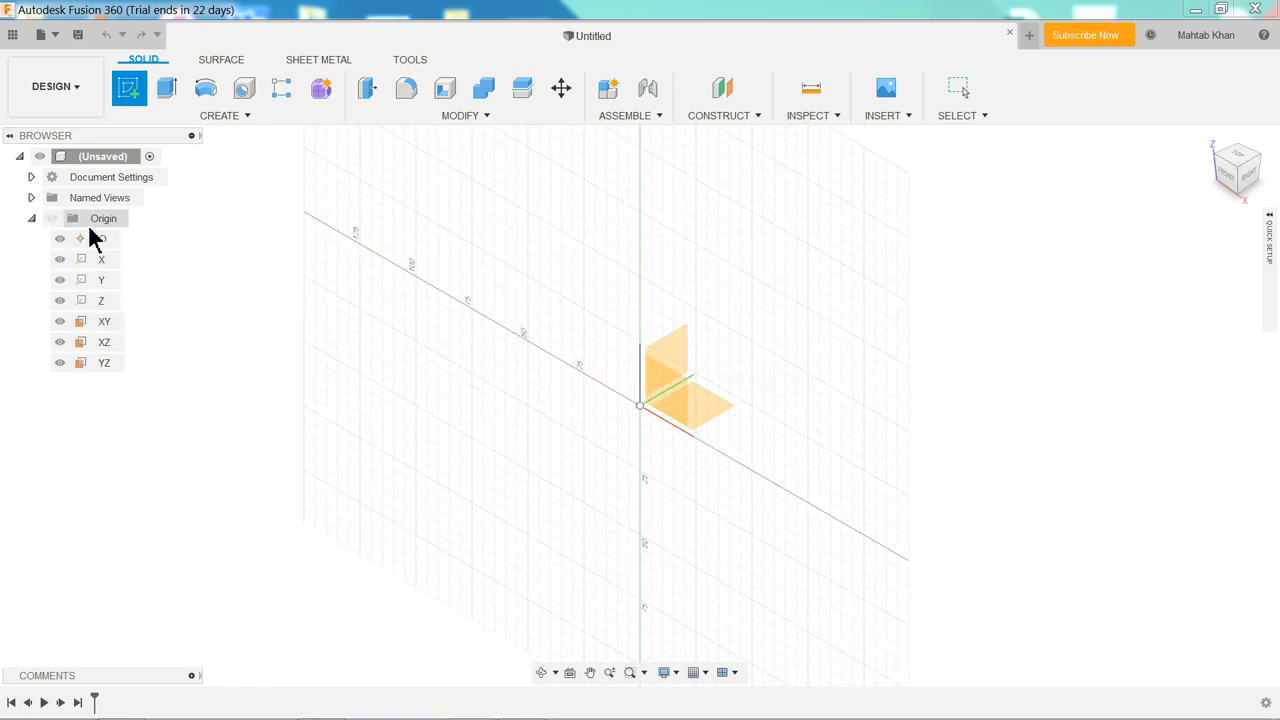
pyautogui.click(103, 363)
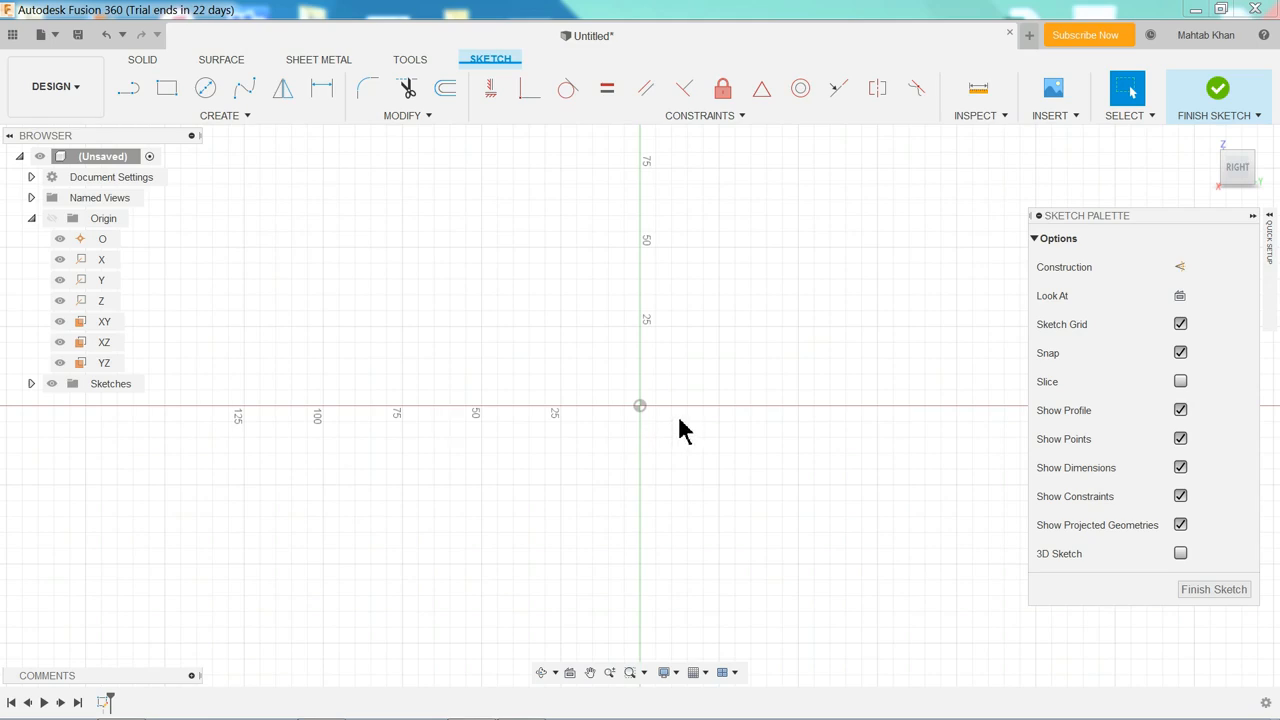
# - Check the grid snapping options for the sketch
pyautogui.click(697, 672)
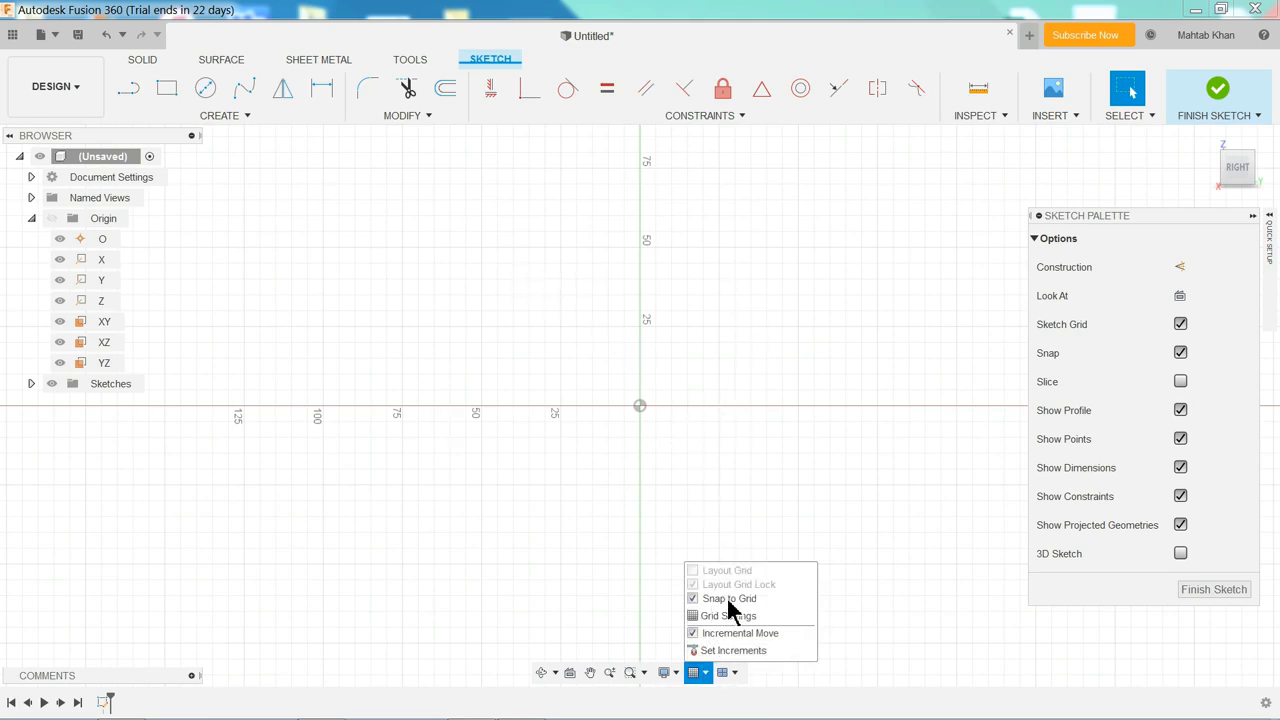
pyautogui.click(693, 599)
pyautogui.click(677, 512)
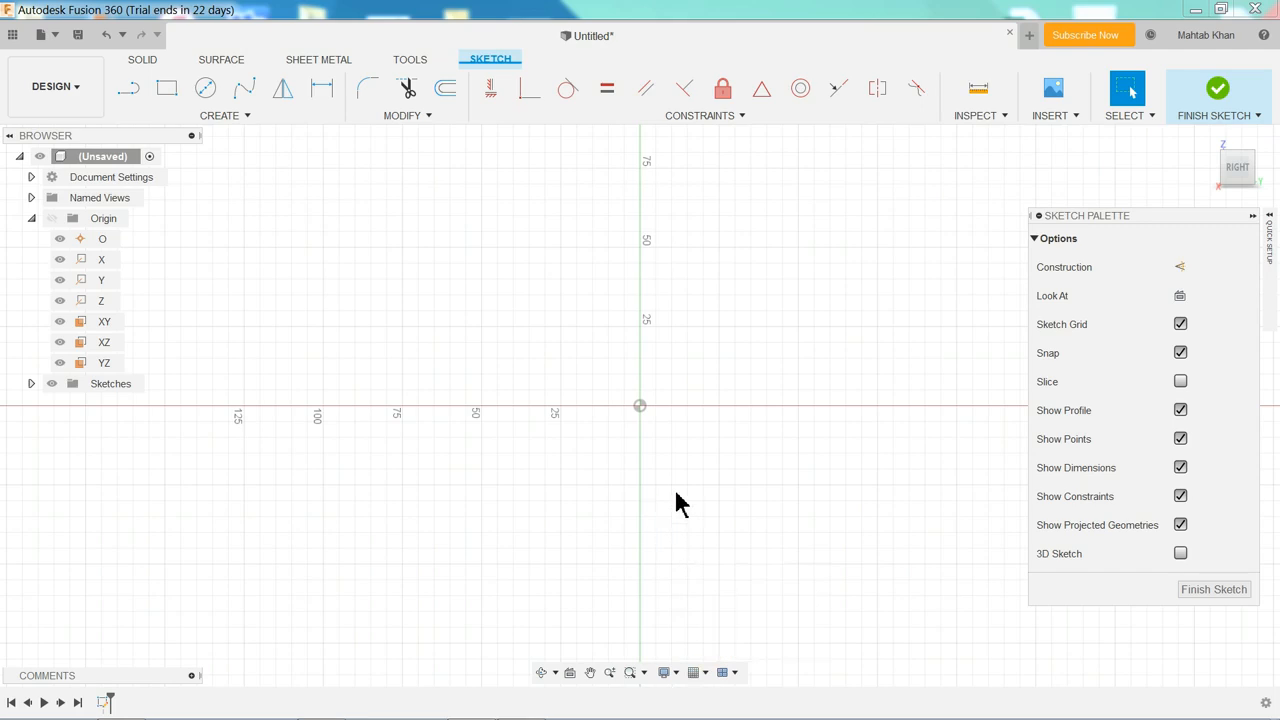
# - Sketch a closed L-shaped line profile from the origin, about 39 mm wide and 66 mm high, with a base about 14 mm thick
pyautogui.click(129, 91)
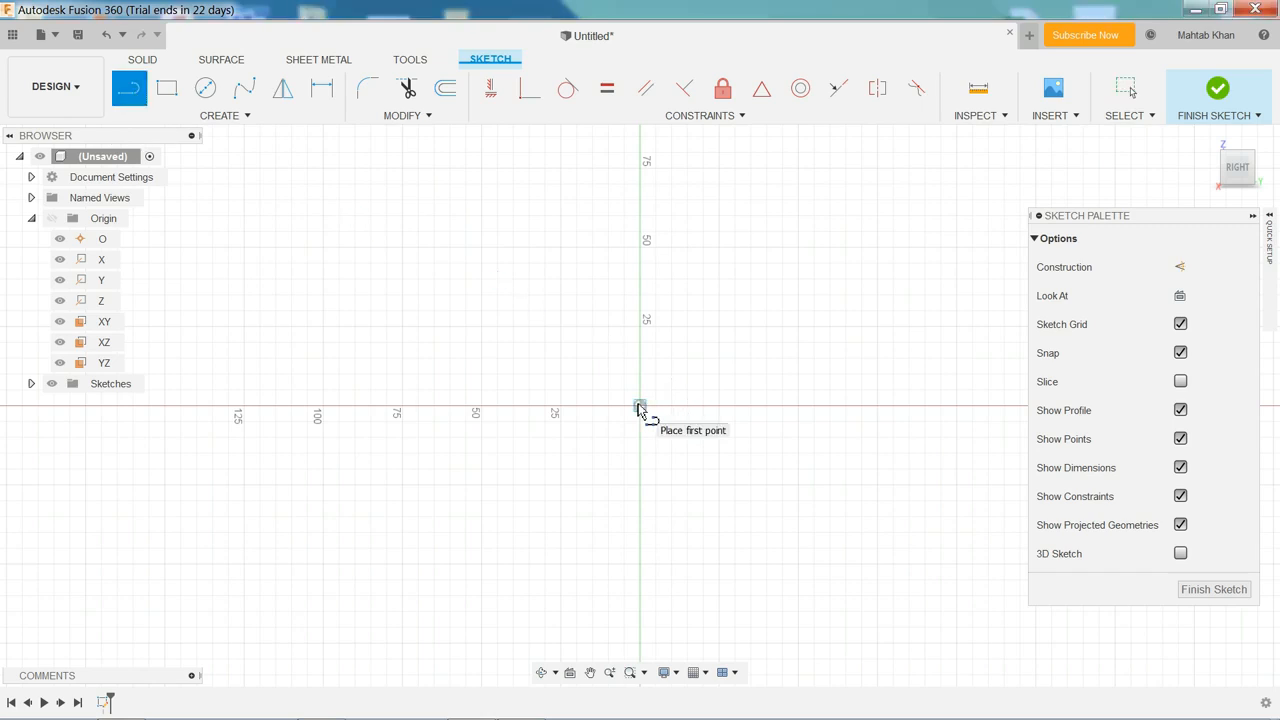
pyautogui.scroll(3, 691, 247)
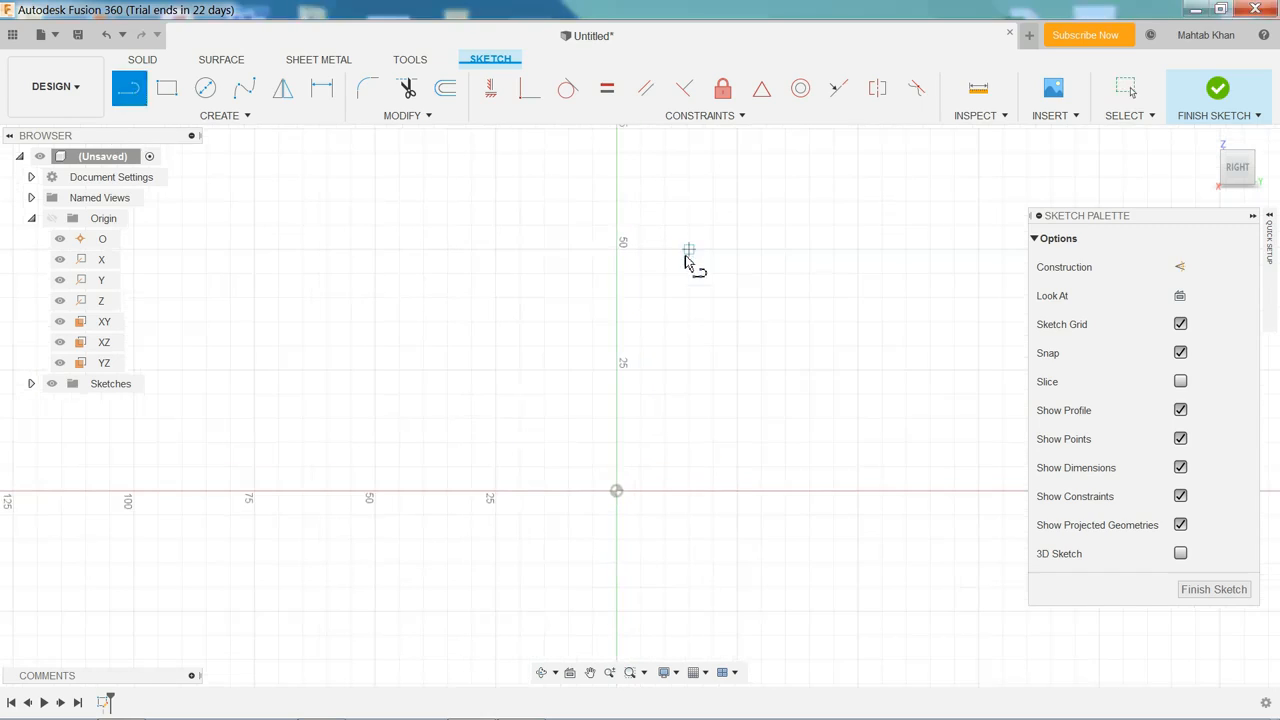
pyautogui.scroll(-1, 692, 238)
pyautogui.scroll(3, 722, 150)
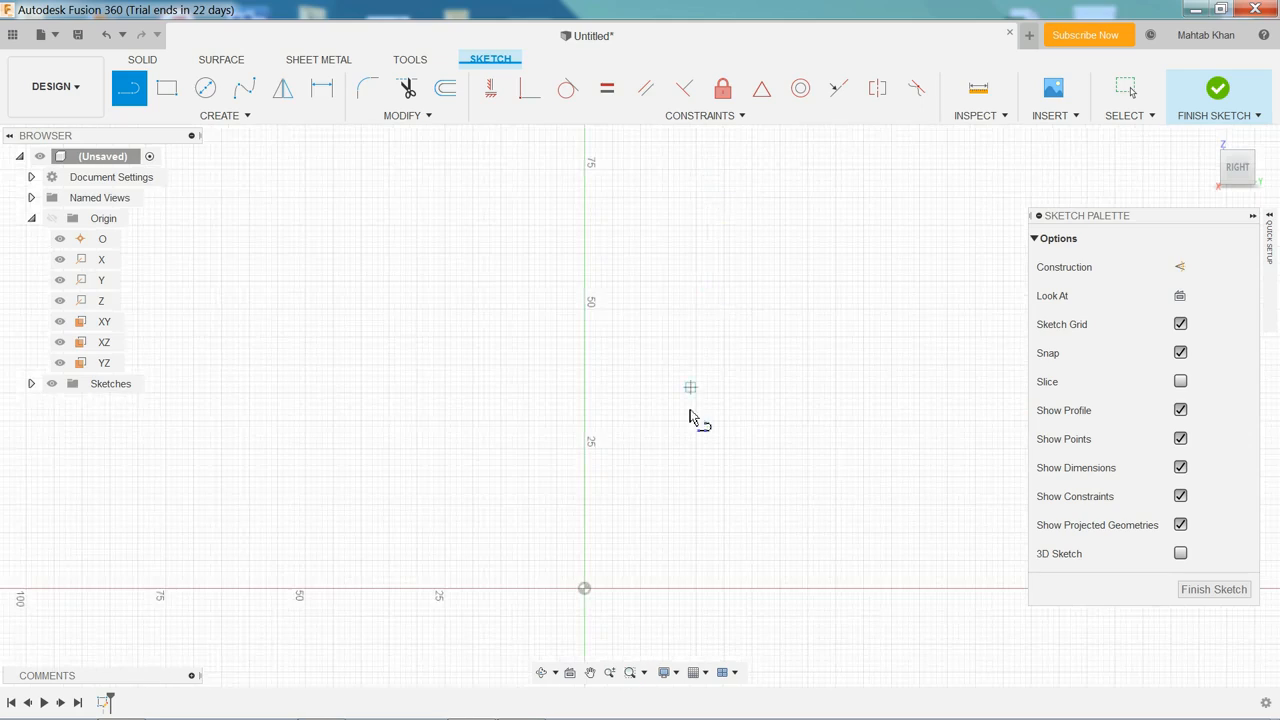
pyautogui.click(585, 590)
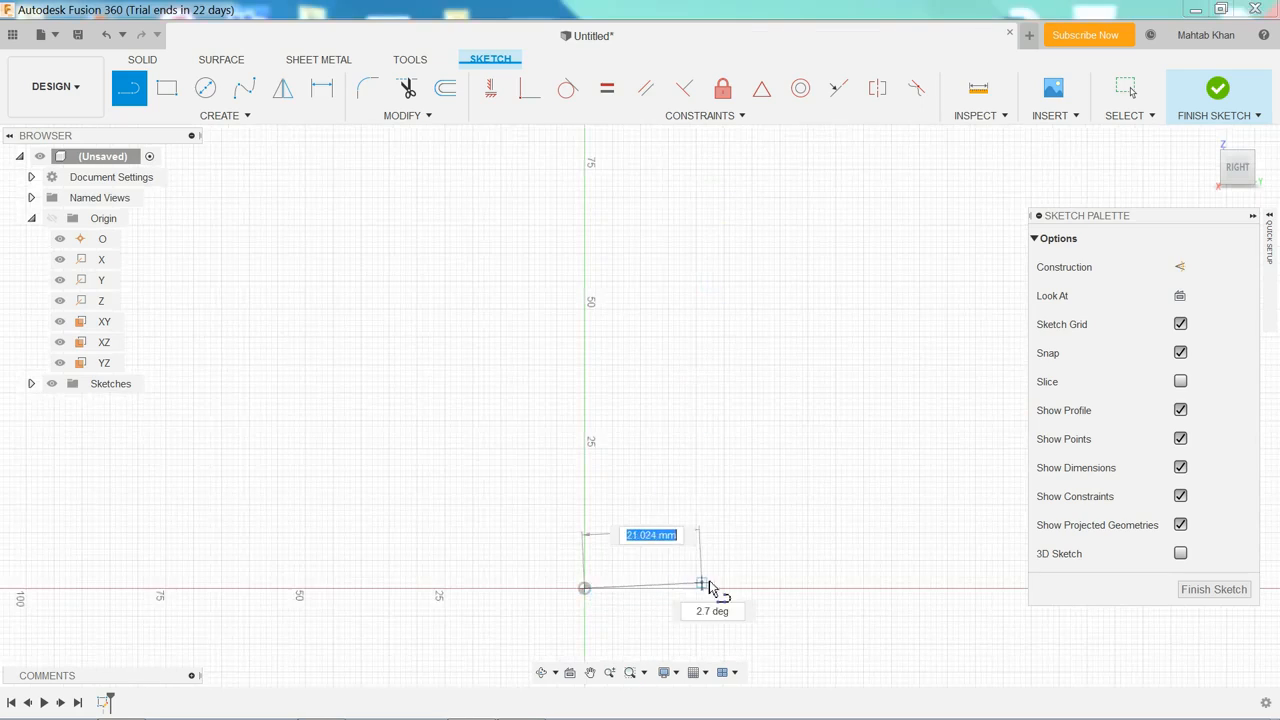
pyautogui.click(802, 589)
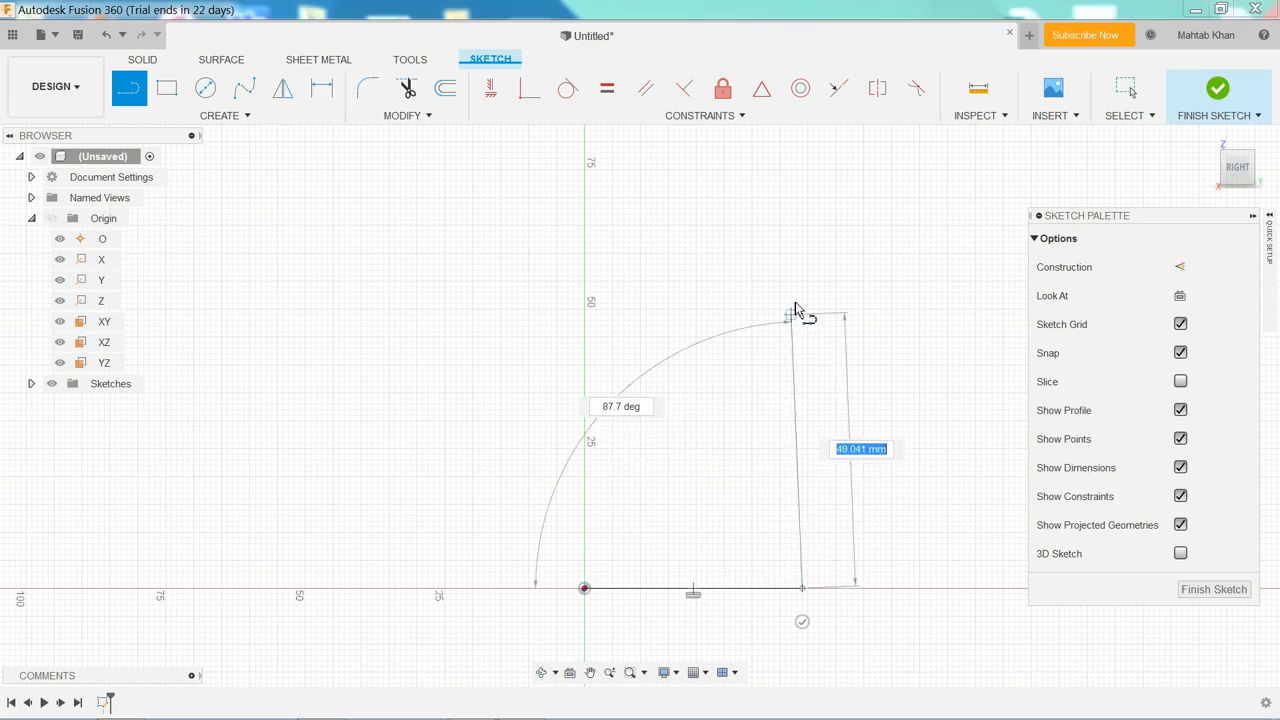
pyautogui.click(803, 220)
pyautogui.click(758, 221)
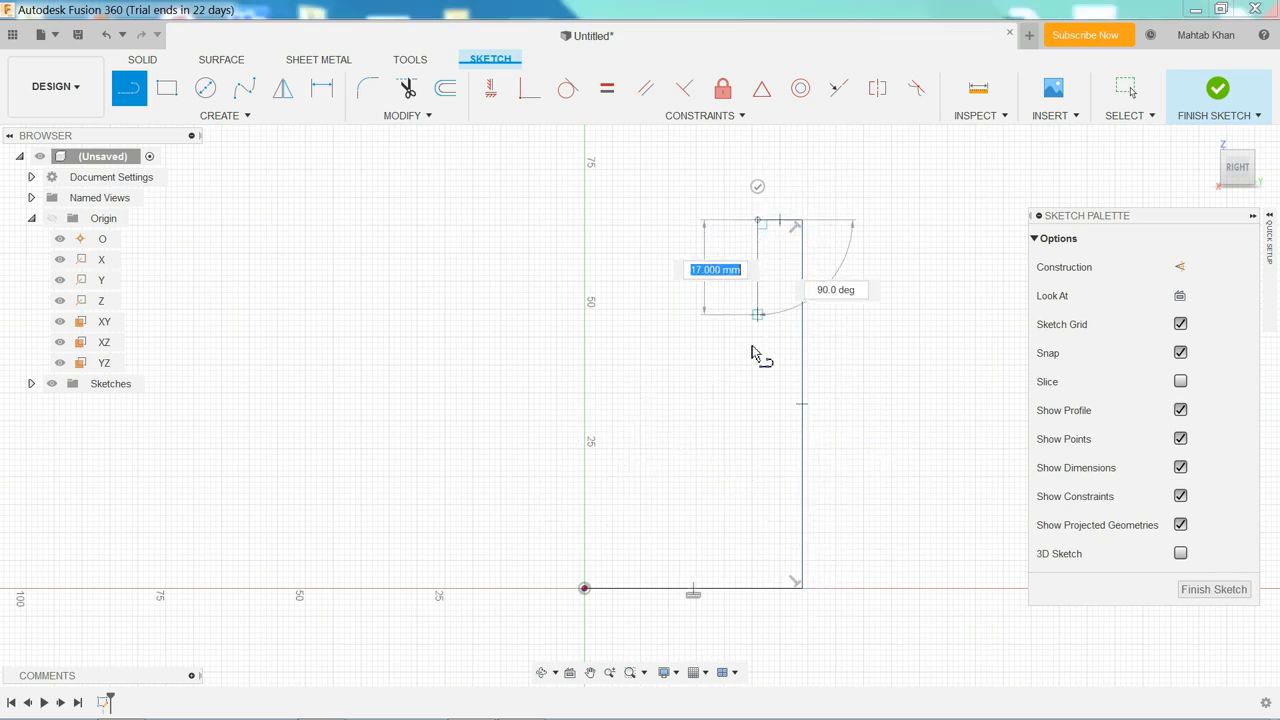
pyautogui.click(757, 511)
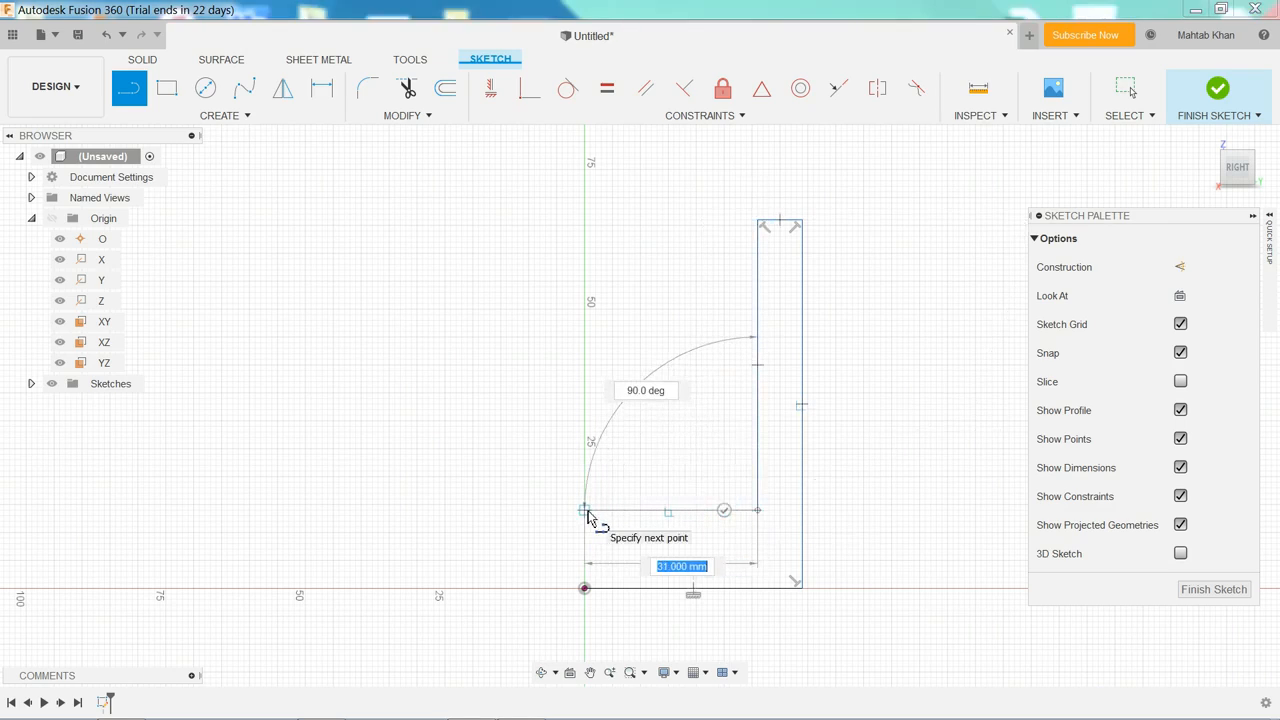
pyautogui.click(585, 511)
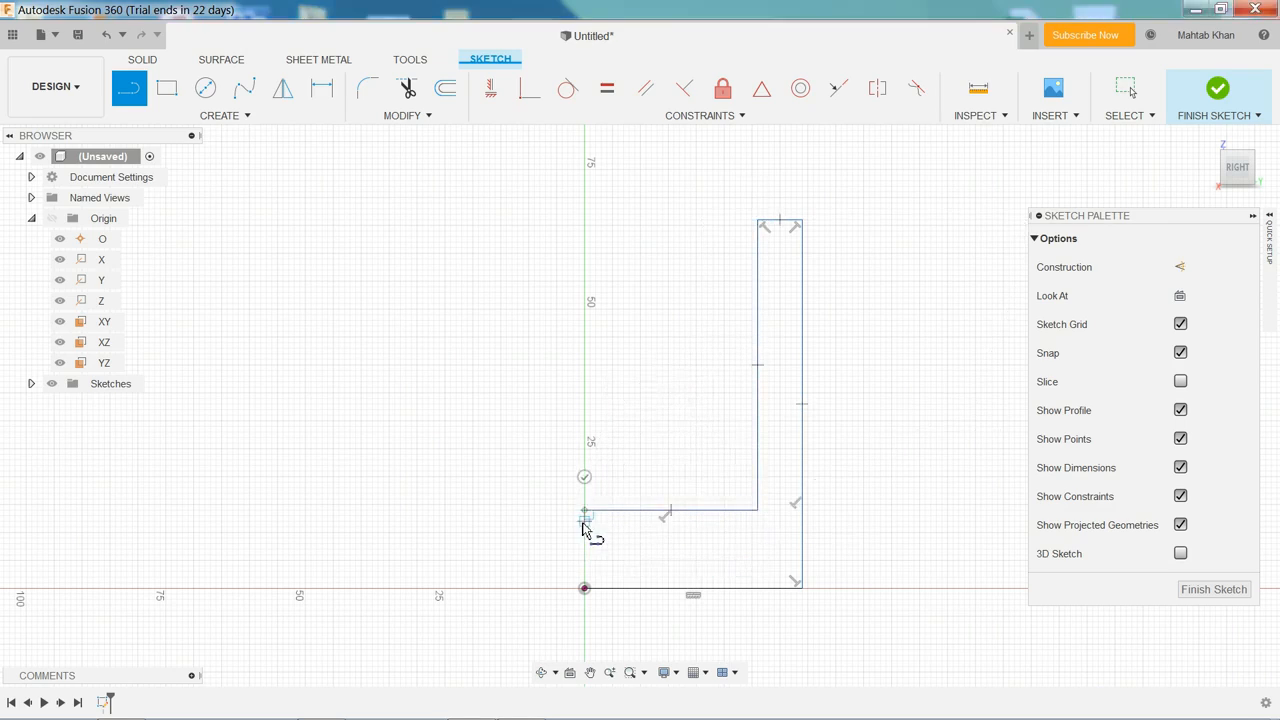
pyautogui.click(585, 589)
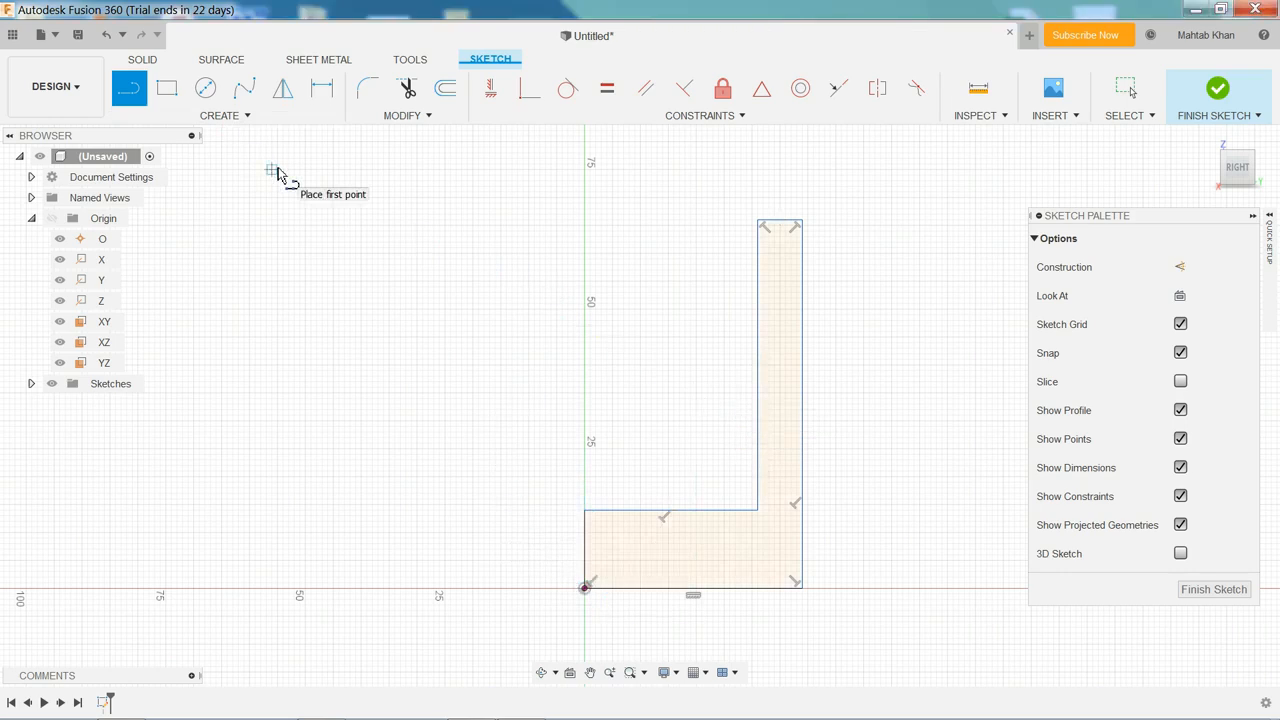
pyautogui.press('Escape')
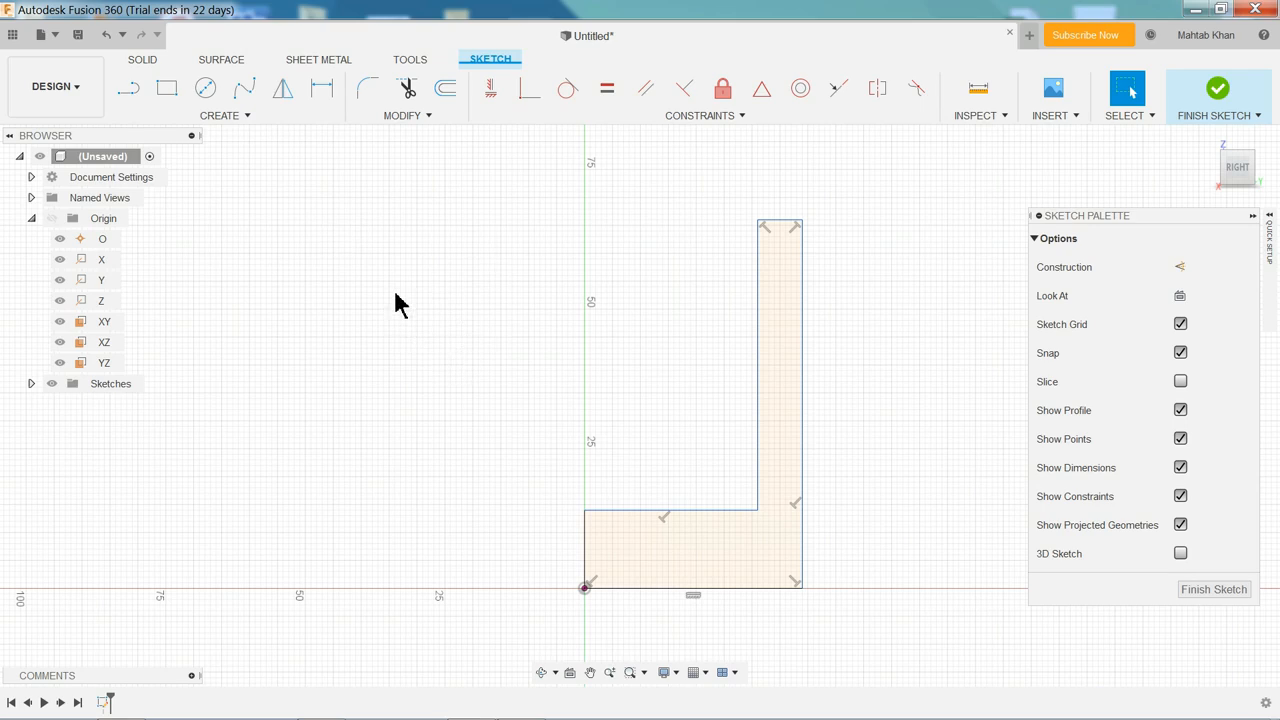
# - Dimension the outer vertical edge of the L-profile and set its height to 100 mm
pyautogui.click(230, 118)
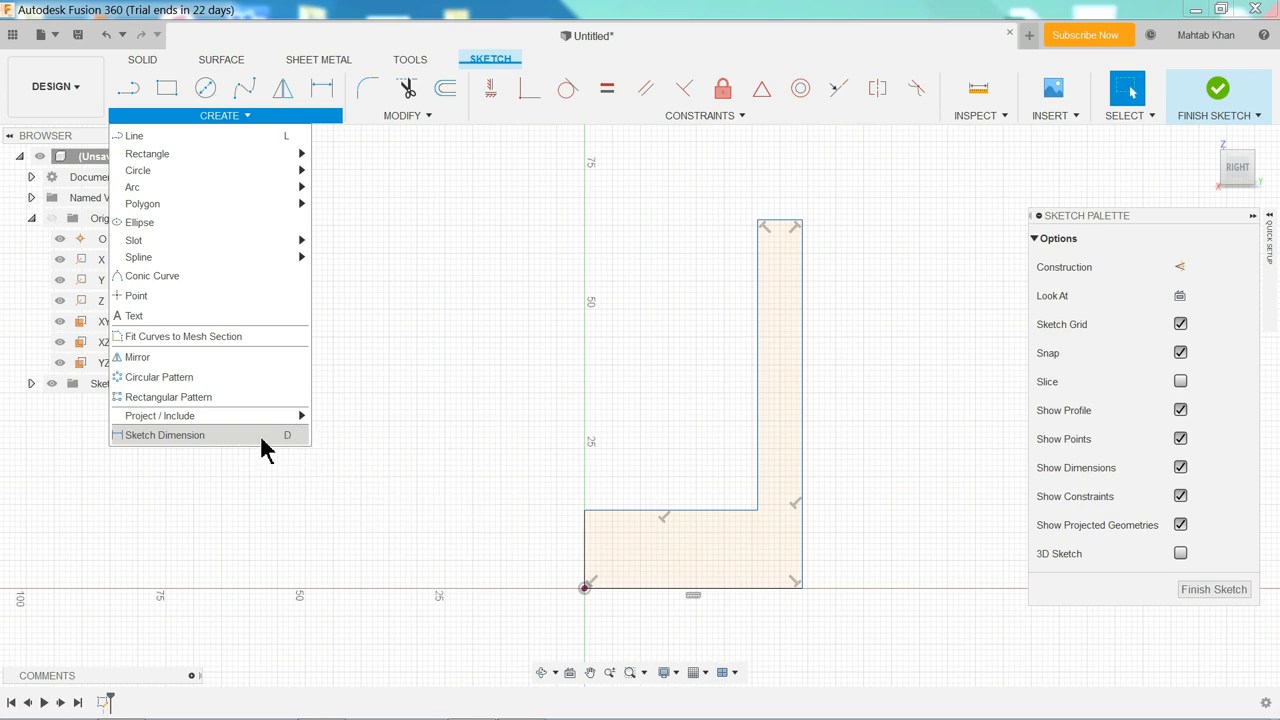
pyautogui.click(165, 435)
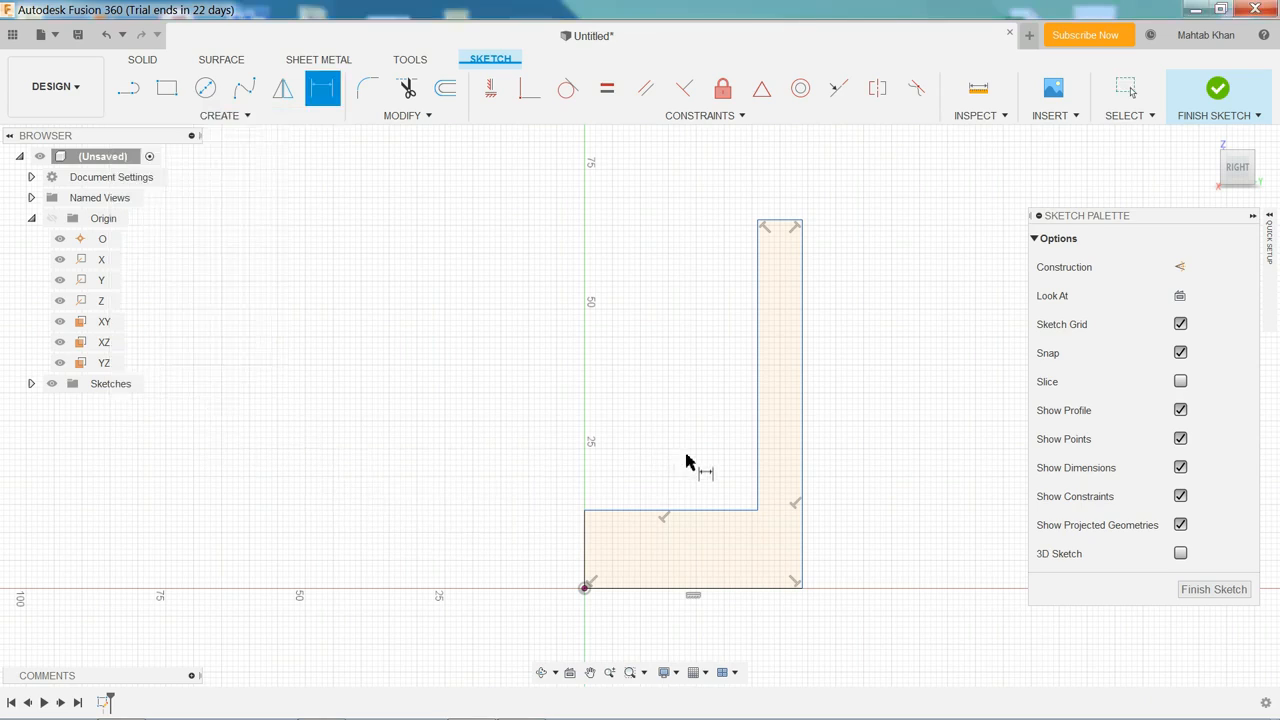
pyautogui.click(803, 350)
pyautogui.click(866, 362)
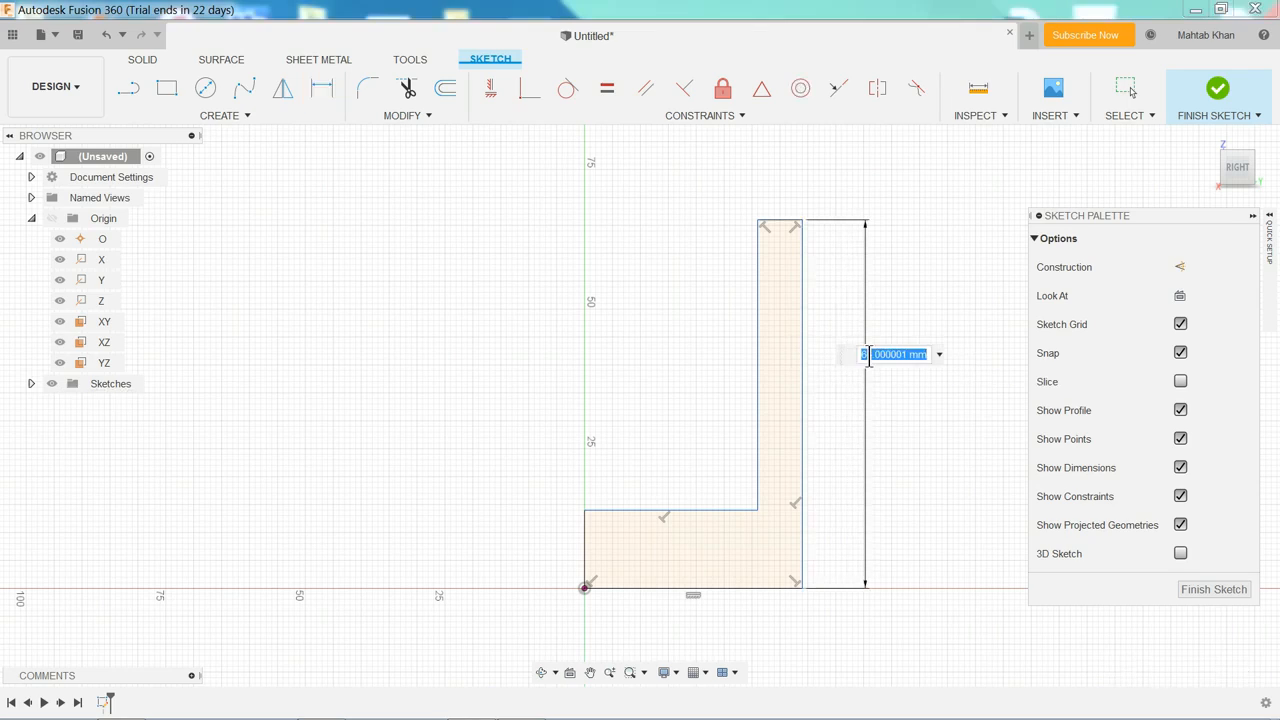
pyautogui.write('100')
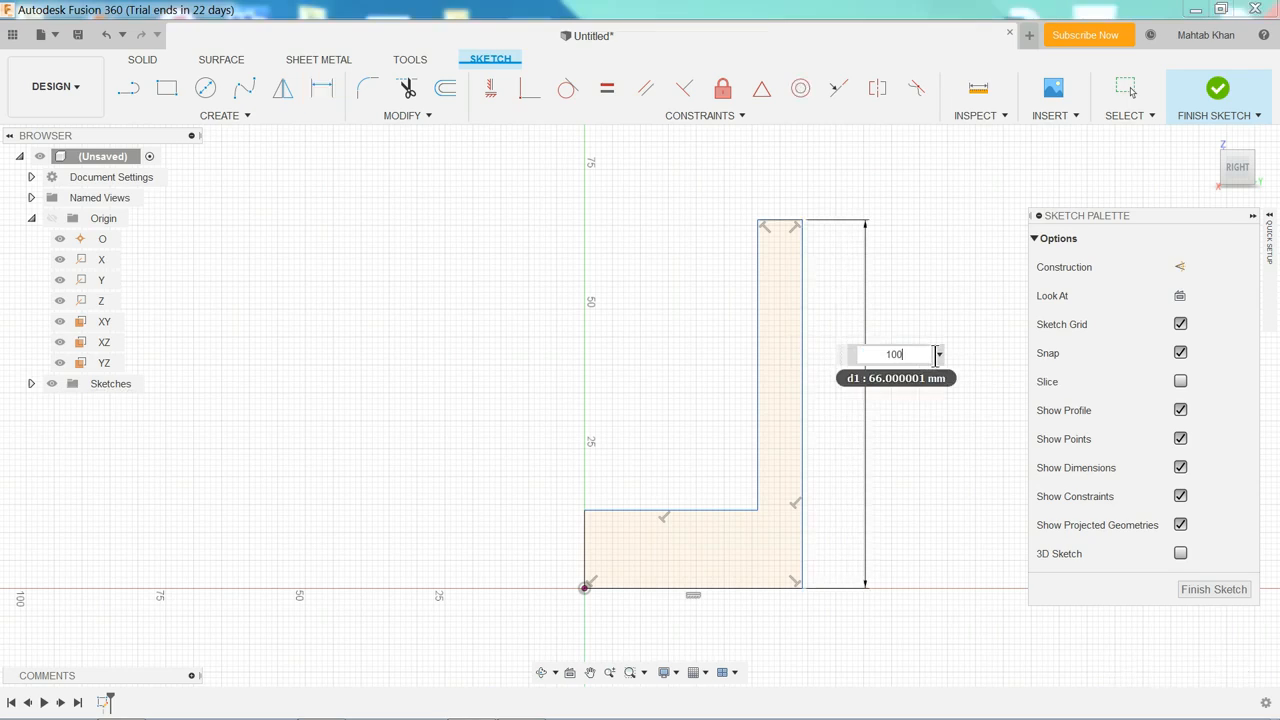
pyautogui.press('Return')
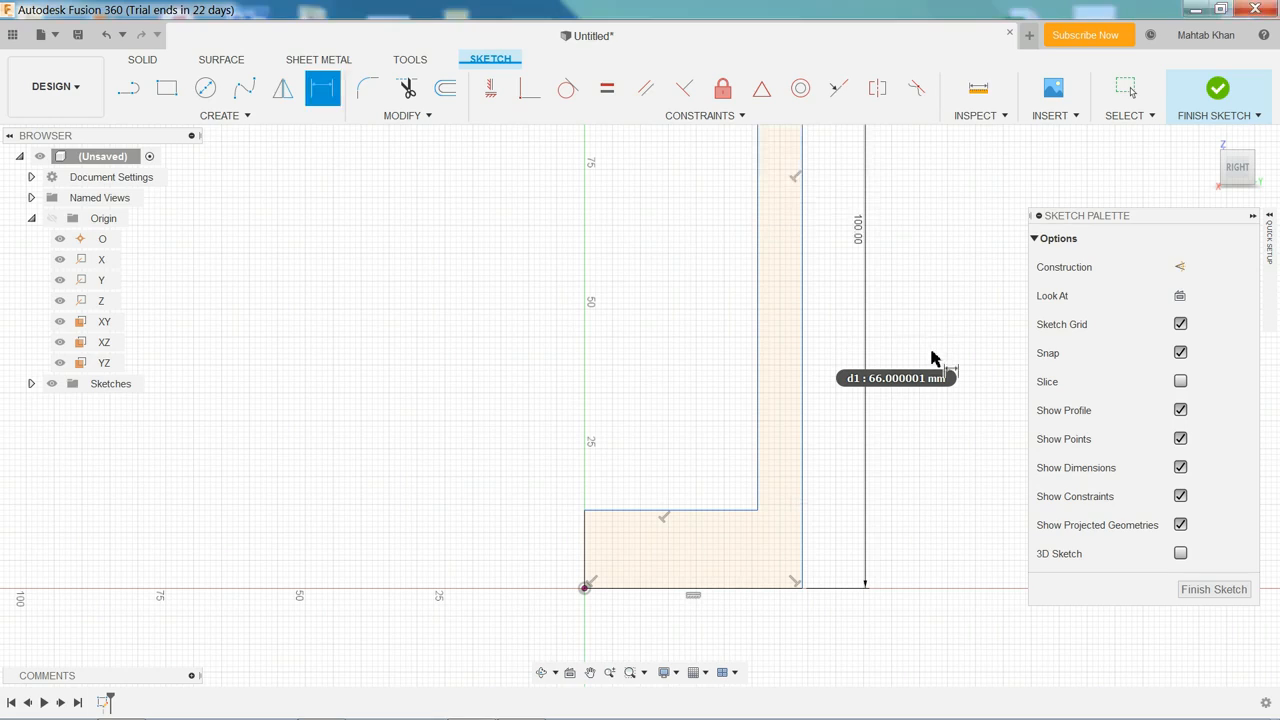
# - Dimension the profile's bottom edge as 56 mm and the short end edge of the base as 16 mm
pyautogui.click(723, 588)
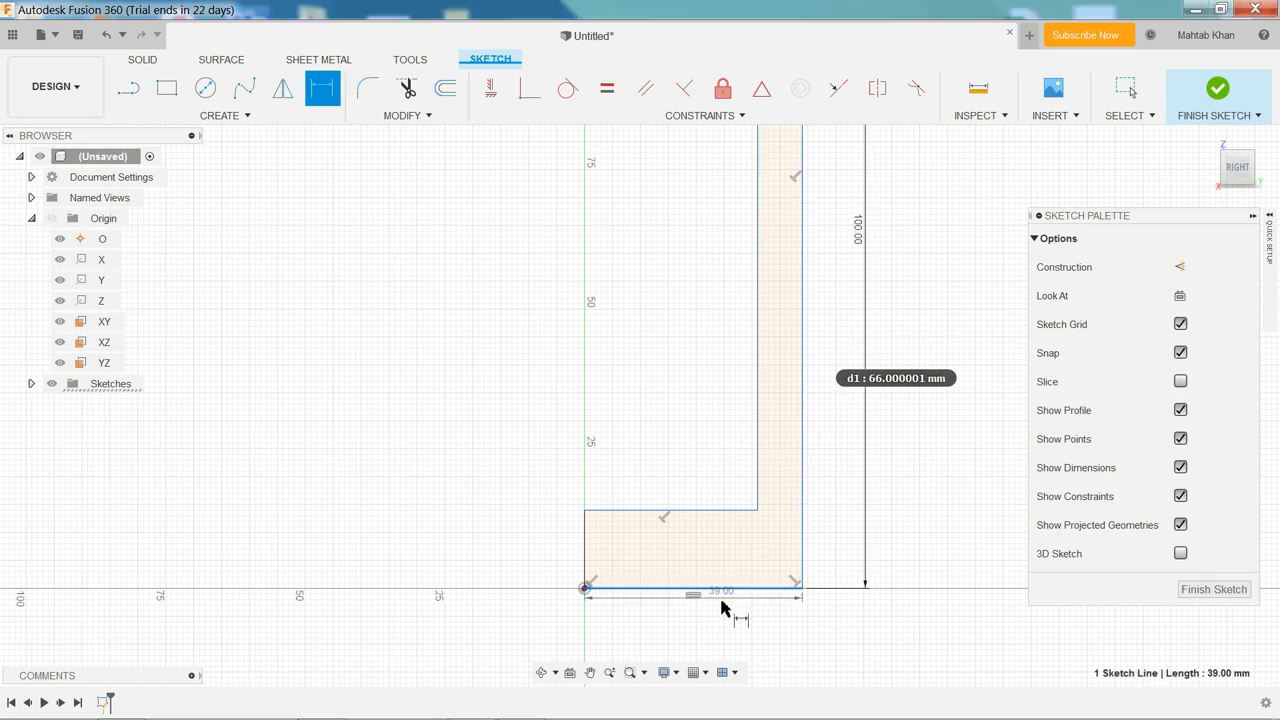
pyautogui.click(718, 630)
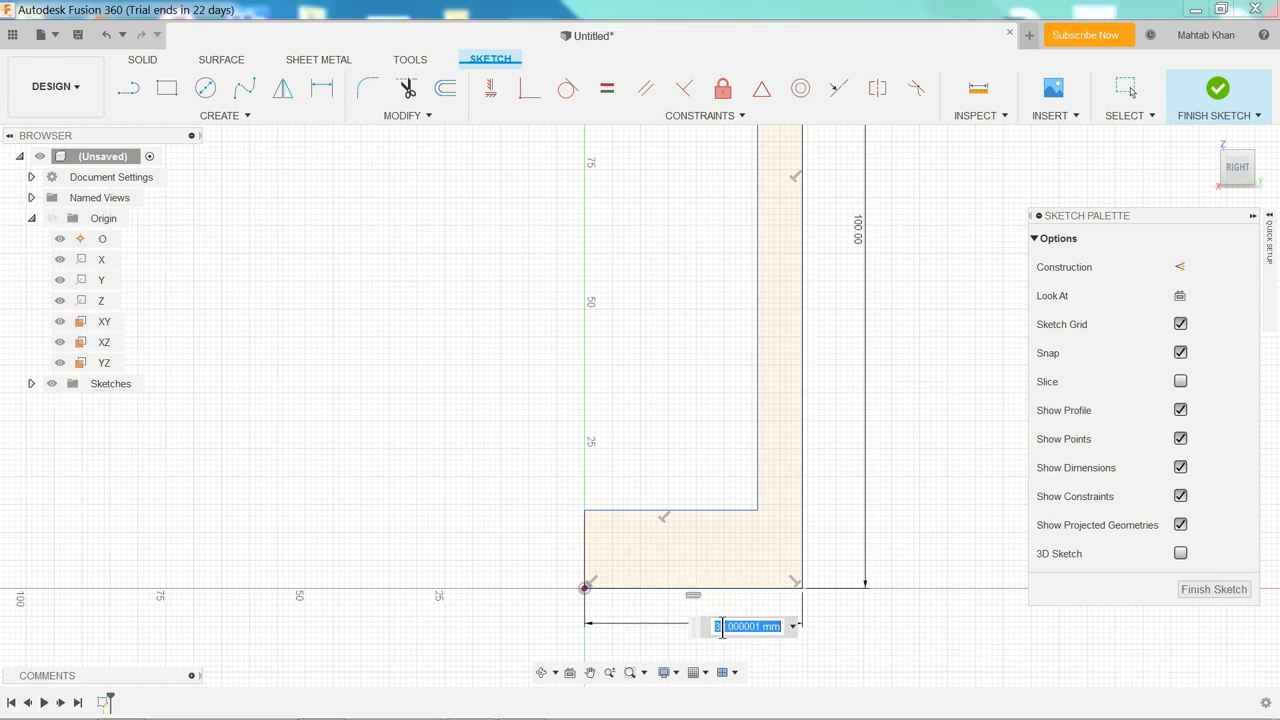
pyautogui.write('56')
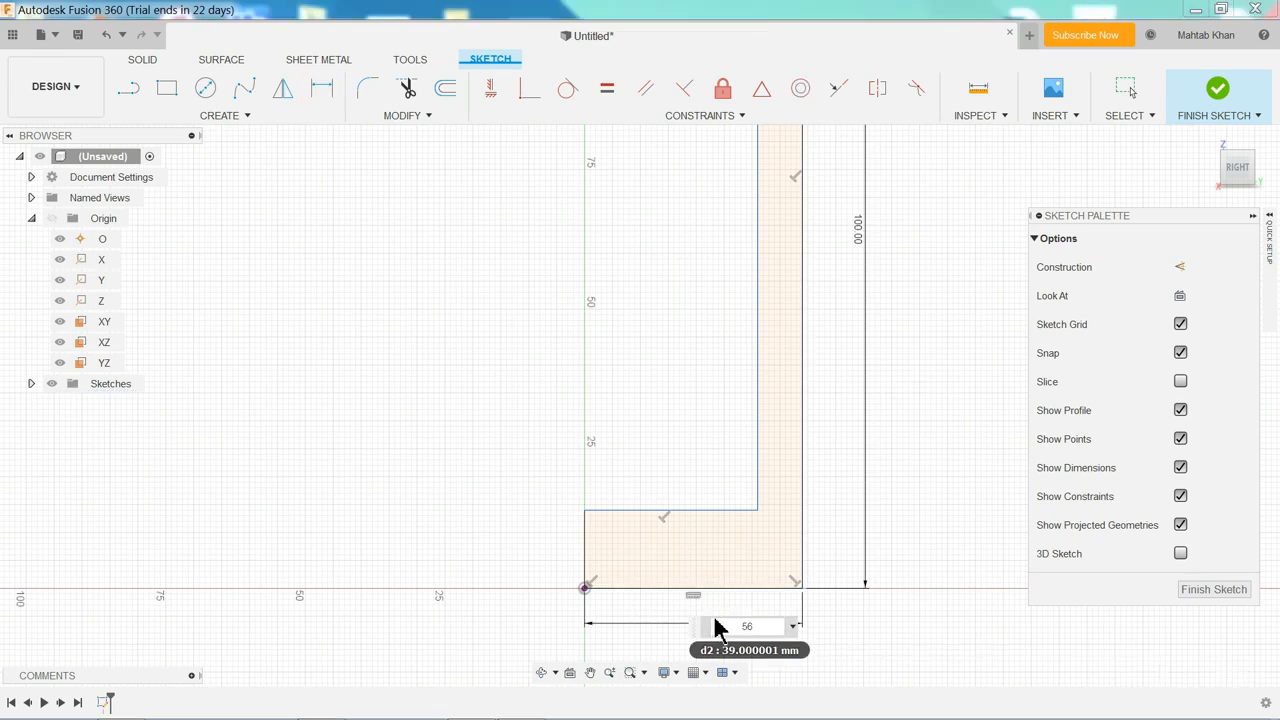
pyautogui.press('Return')
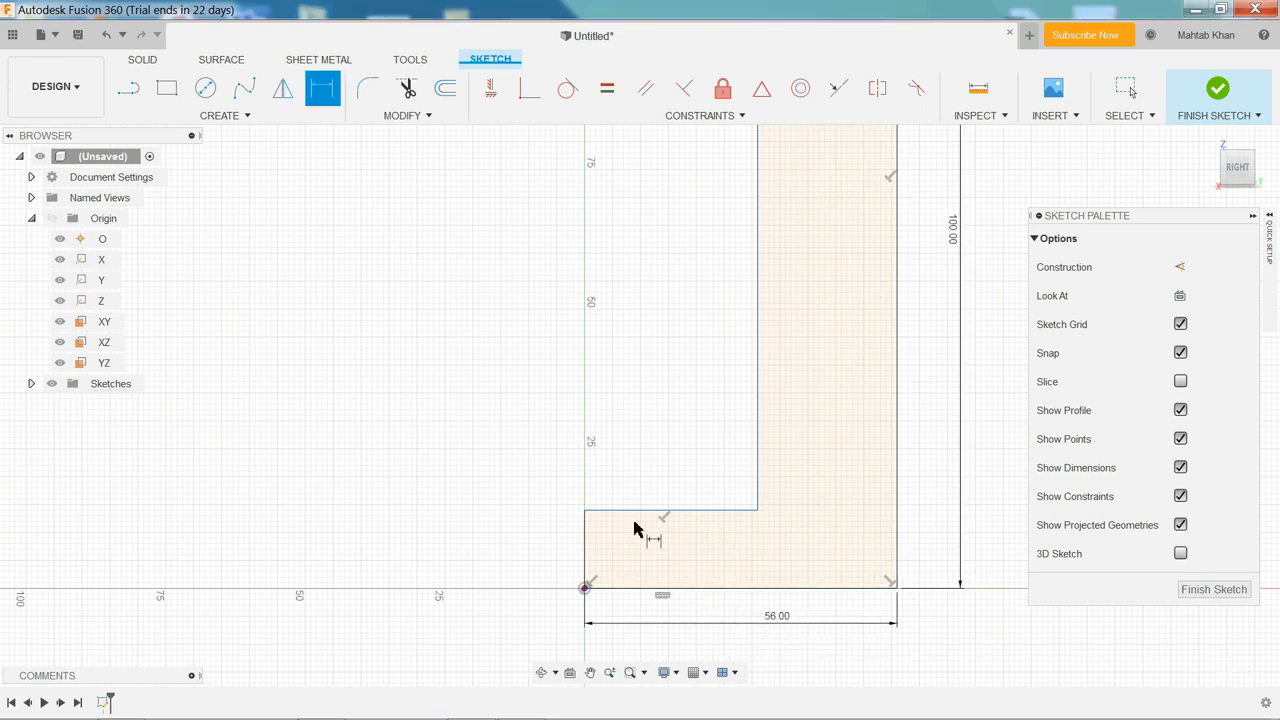
pyautogui.click(586, 551)
pyautogui.click(552, 553)
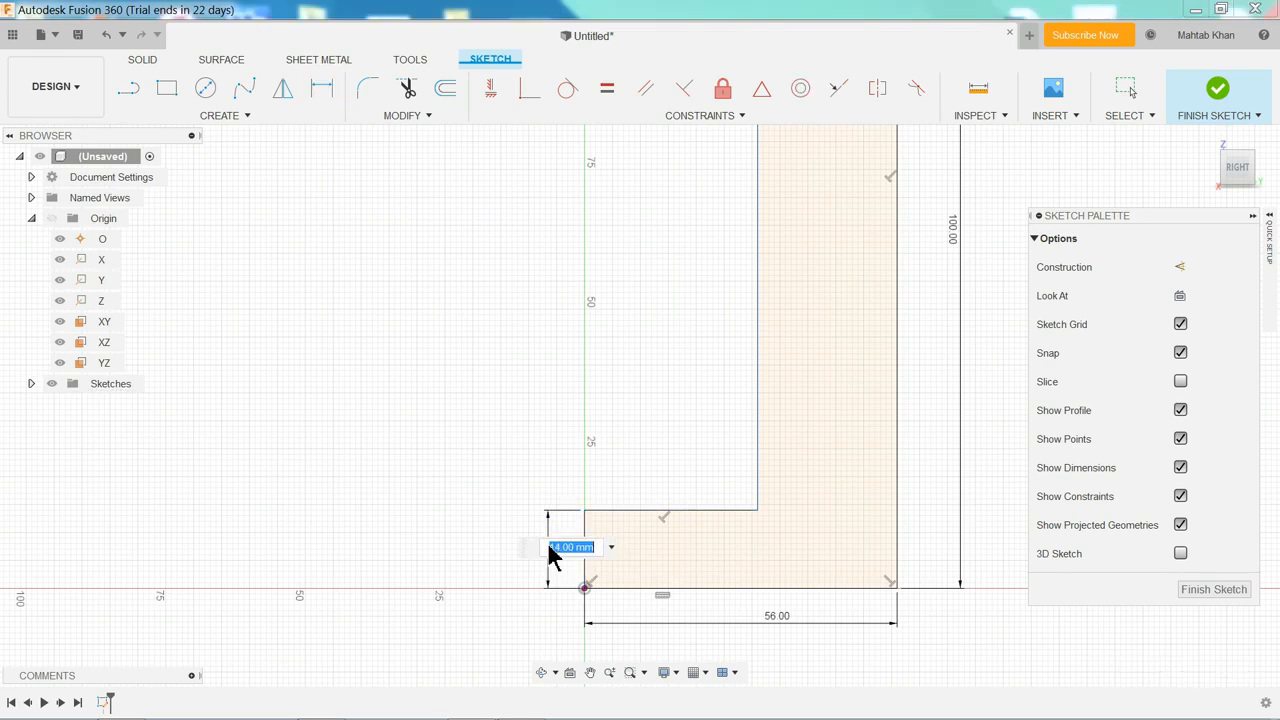
pyautogui.write('16')
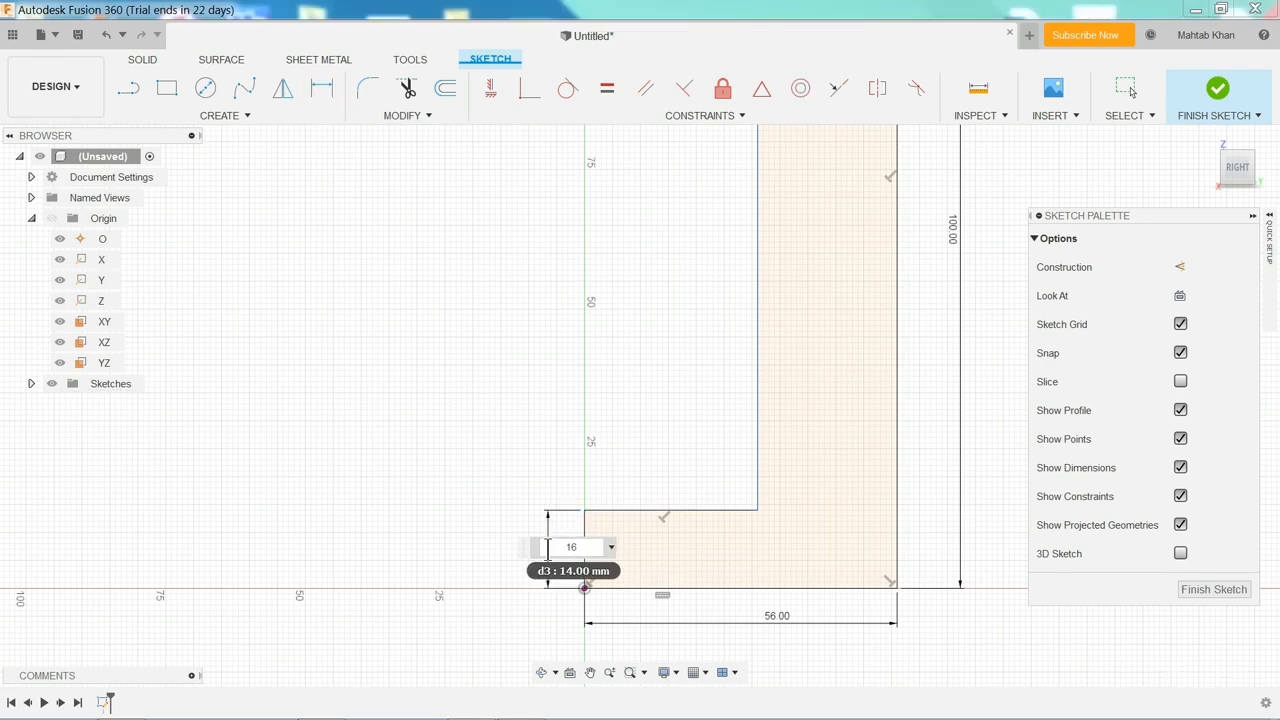
pyautogui.press('Return')
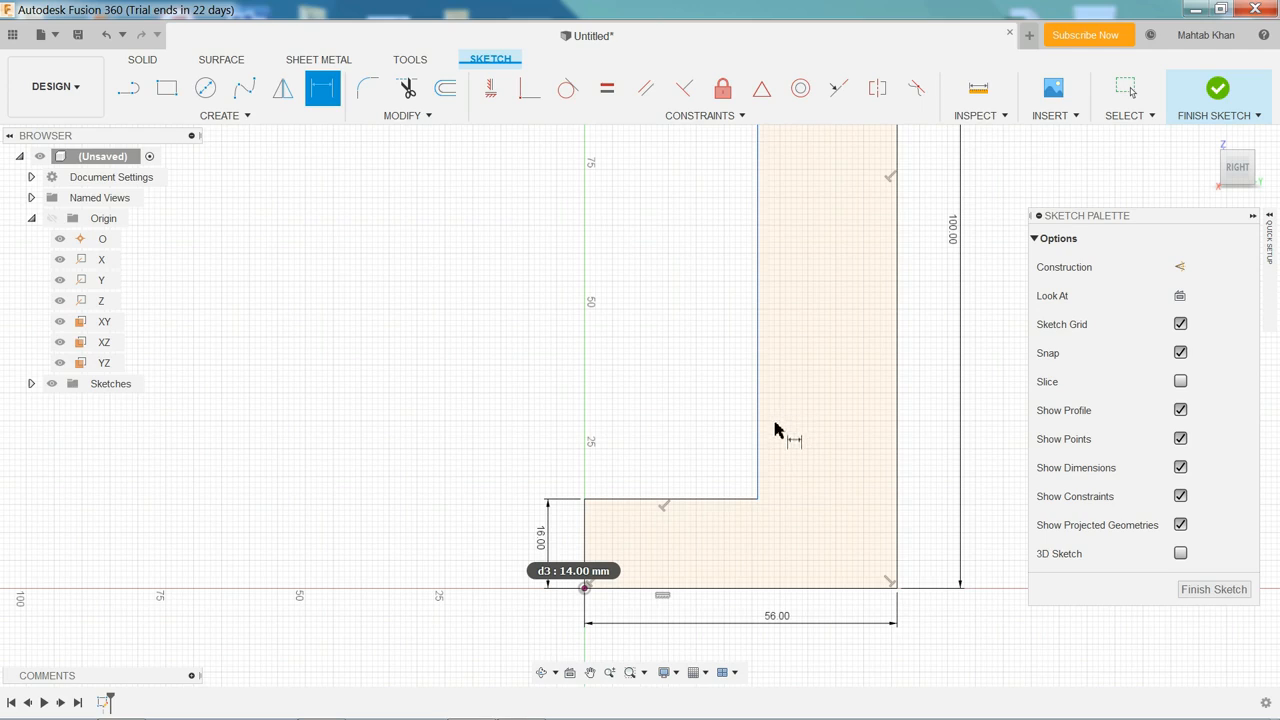
# - Dimension the top edge of the upright as 10 mm, finish the sketch and return to the home view
pyautogui.scroll(-3, 776, 428)
pyautogui.scroll(2, 818, 180)
pyautogui.scroll(2, 818, 178)
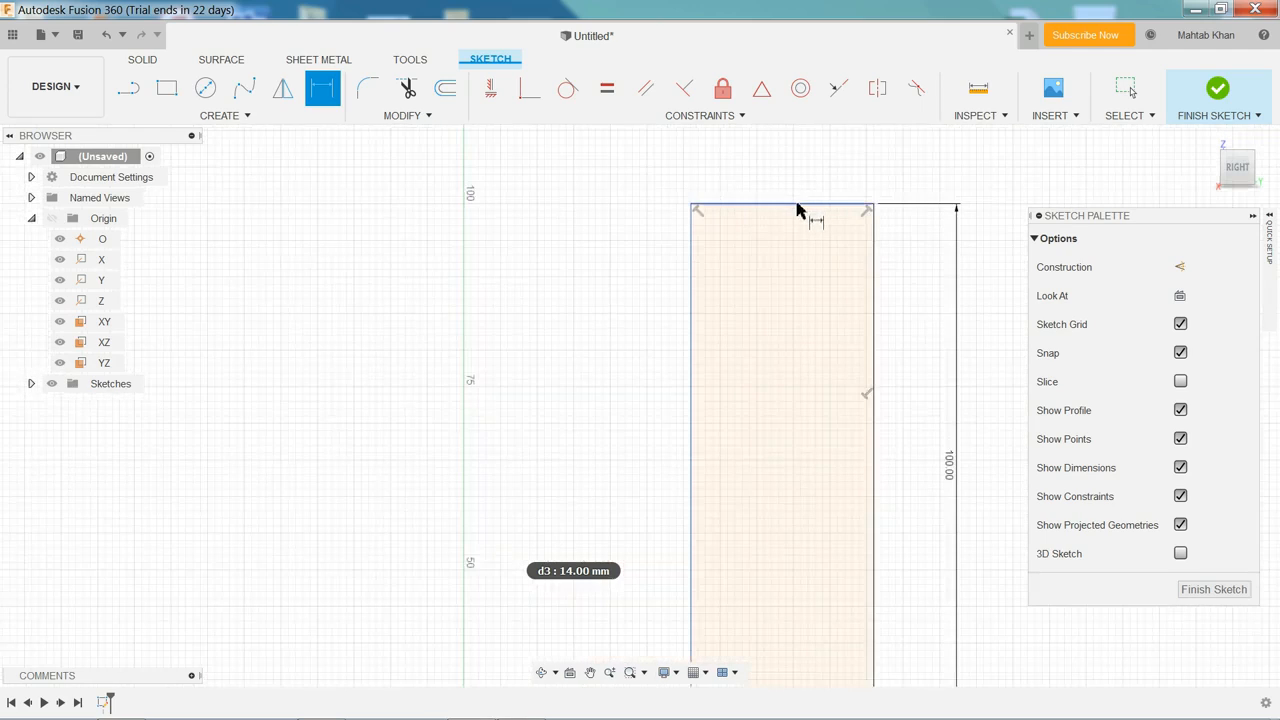
pyautogui.click(811, 207)
pyautogui.click(797, 176)
pyautogui.write('10')
pyautogui.press('Return')
pyautogui.scroll(-3, 760, 326)
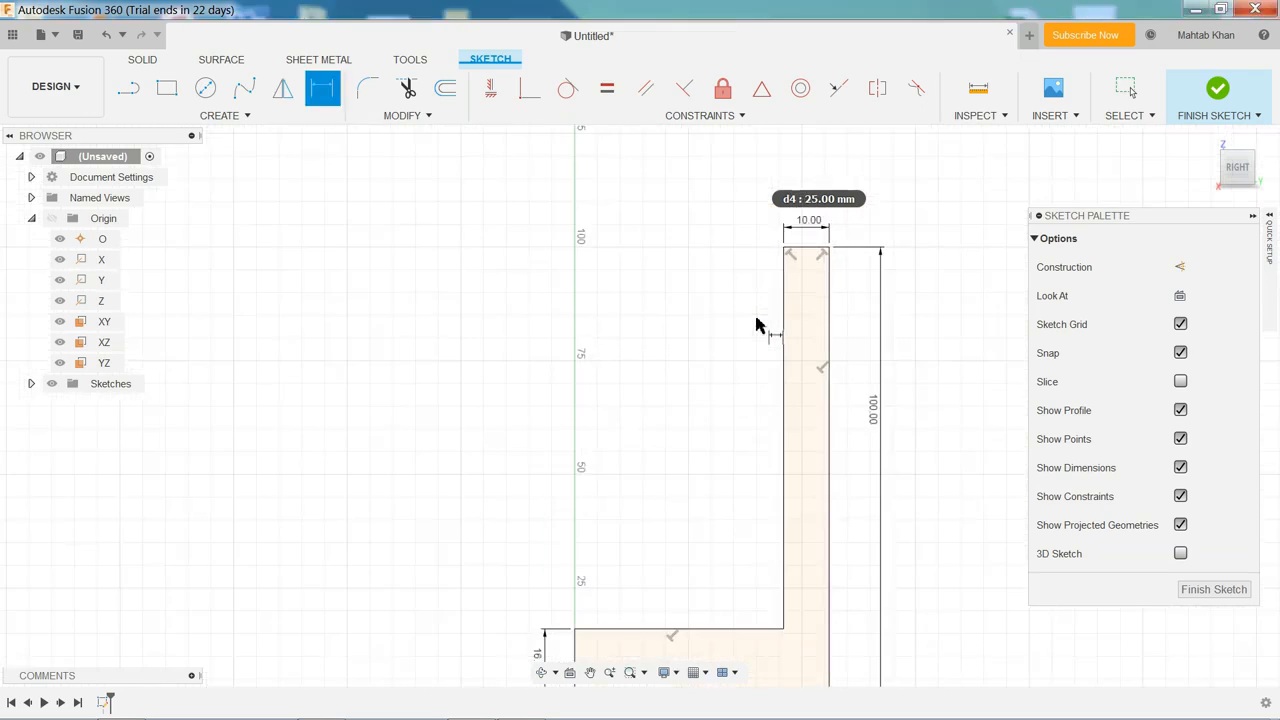
pyautogui.scroll(1, 790, 645)
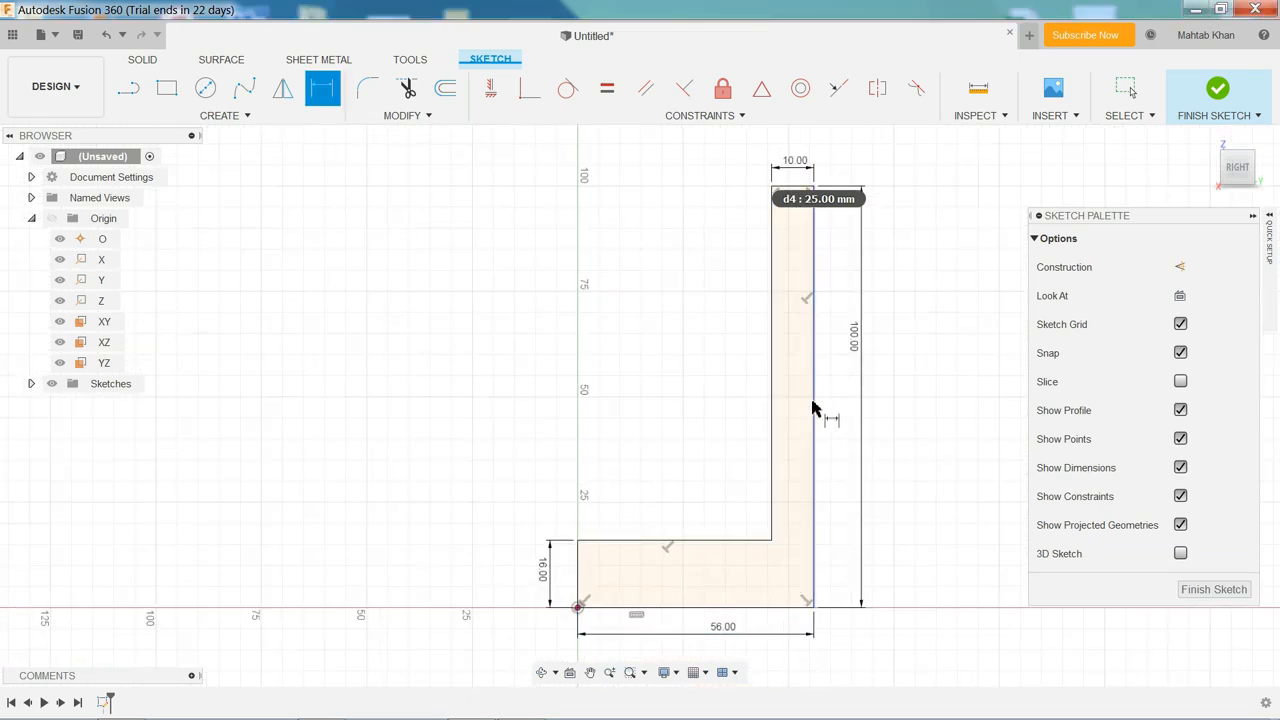
pyautogui.click(1219, 88)
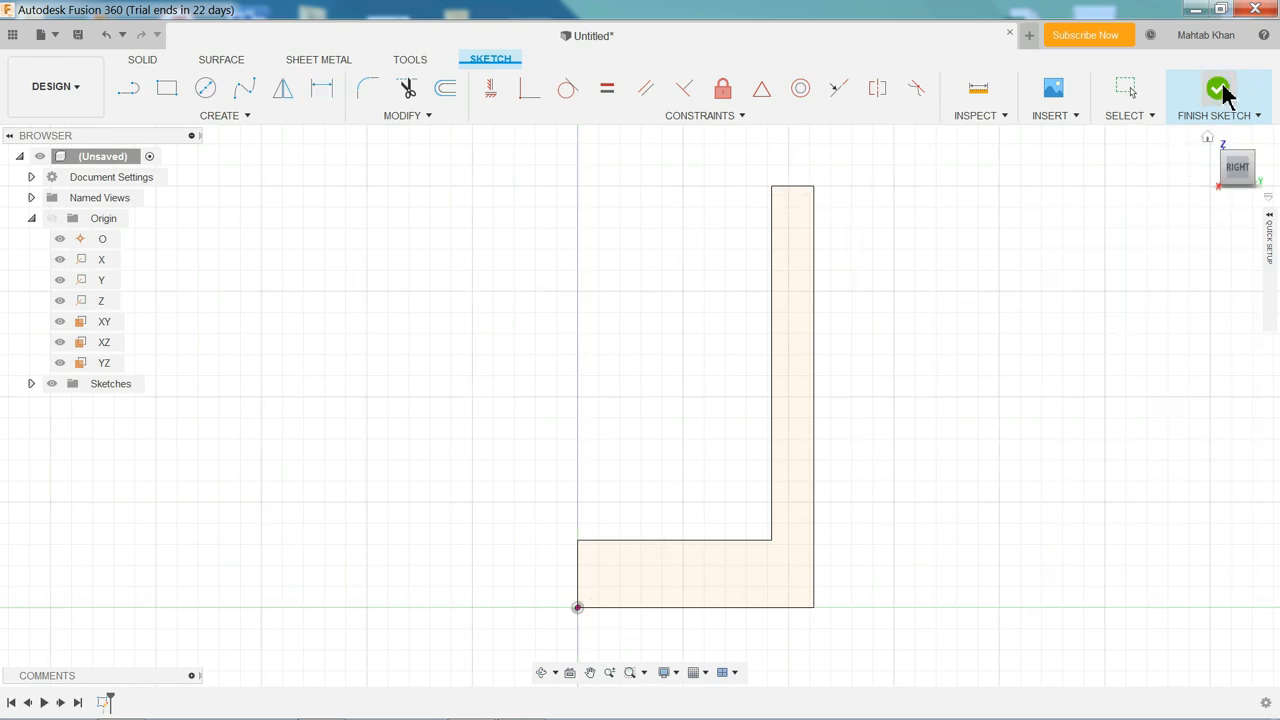
pyautogui.click(1208, 140)
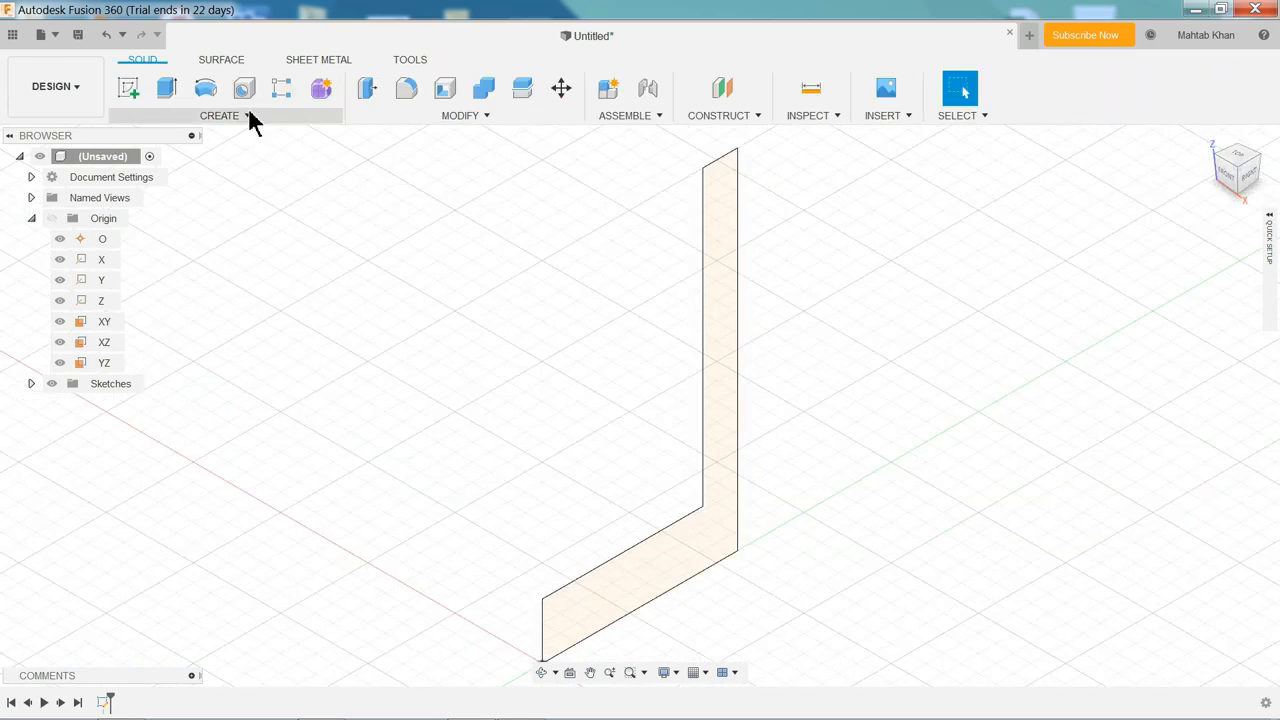
# - Extrude the L-shaped profile as a new body to one side, with a distance of 25 mm
pyautogui.click(218, 115)
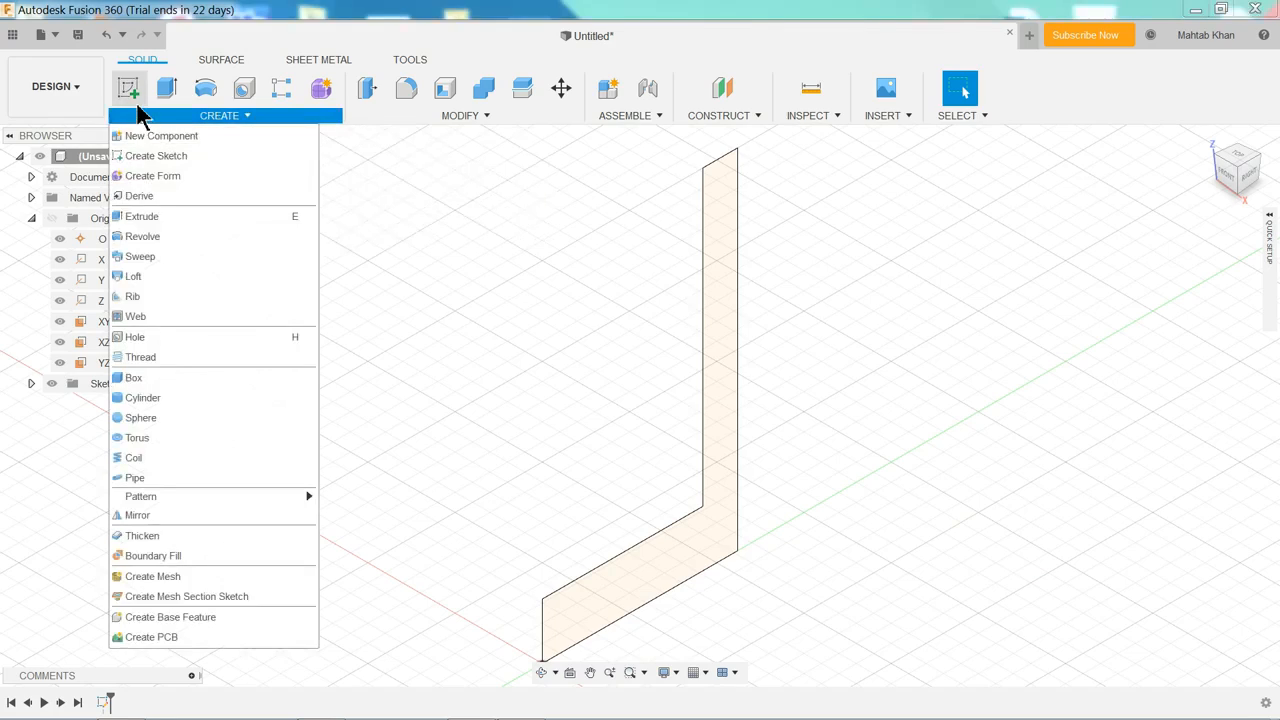
pyautogui.click(140, 216)
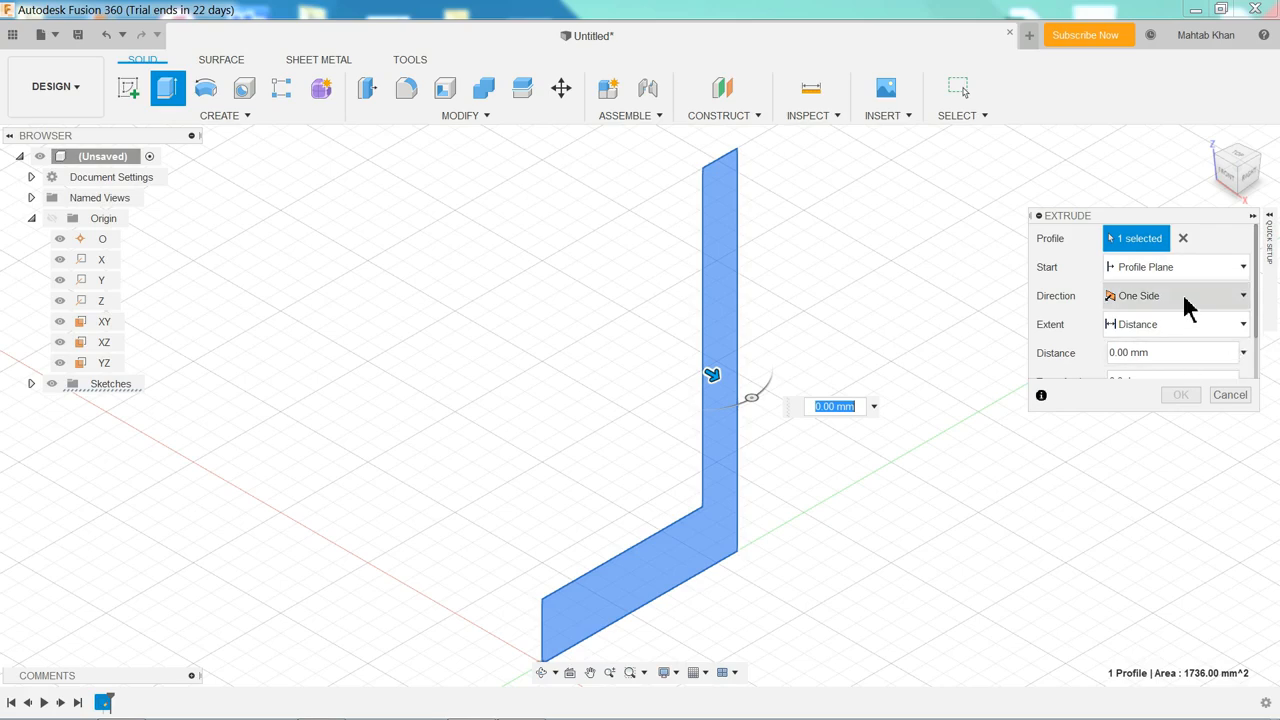
pyautogui.click(1243, 302)
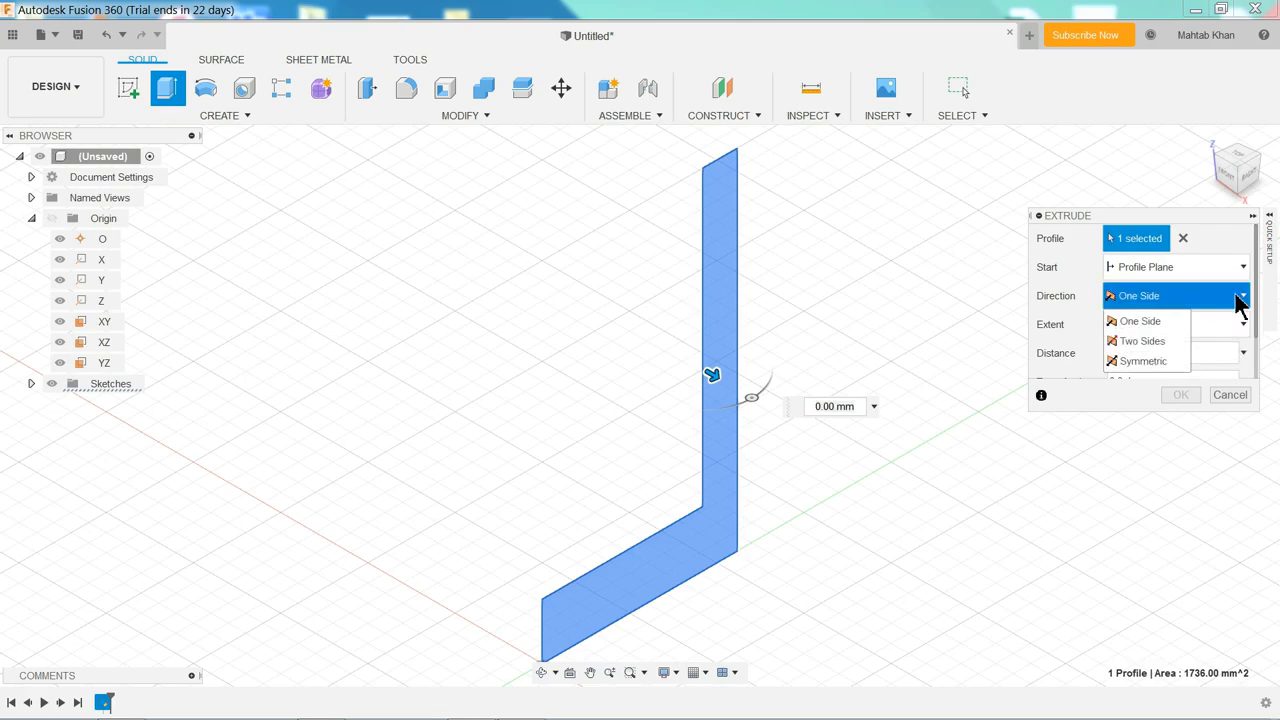
pyautogui.click(1132, 324)
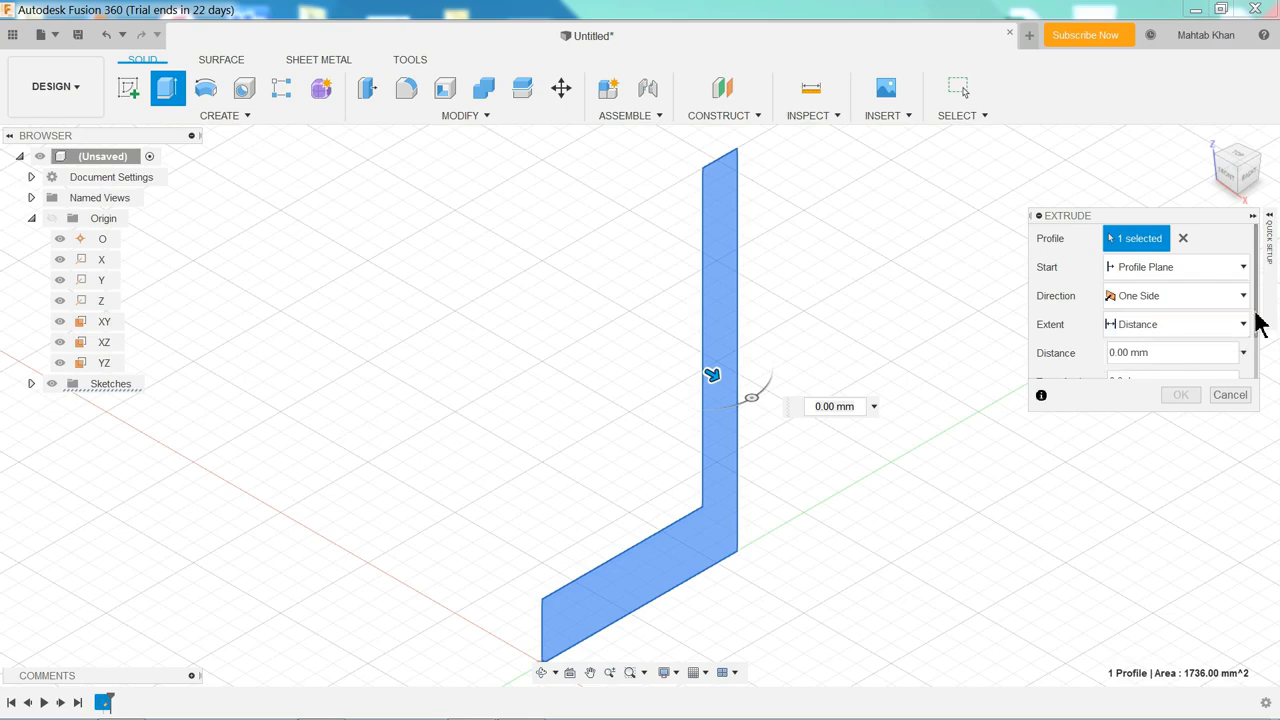
pyautogui.moveTo(1257, 314); pyautogui.dragTo(1257, 351)
pyautogui.moveTo(1182, 318); pyautogui.dragTo(1122, 310)
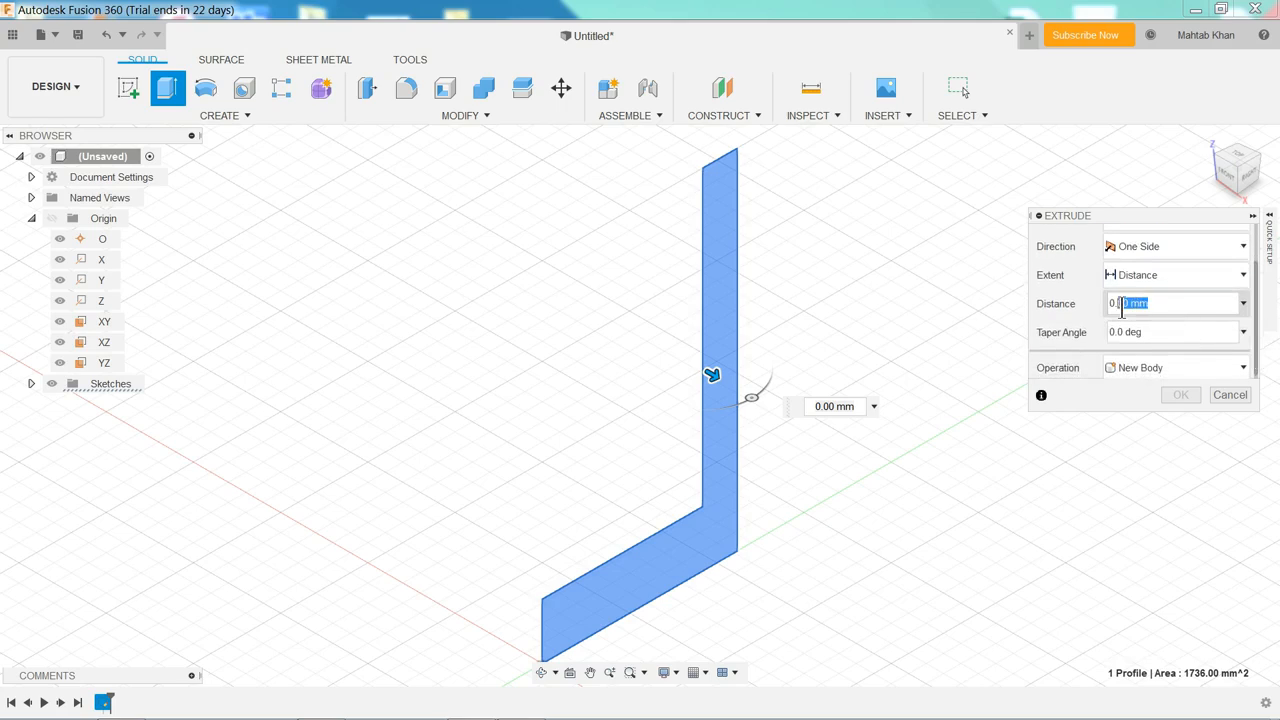
pyautogui.write('25')
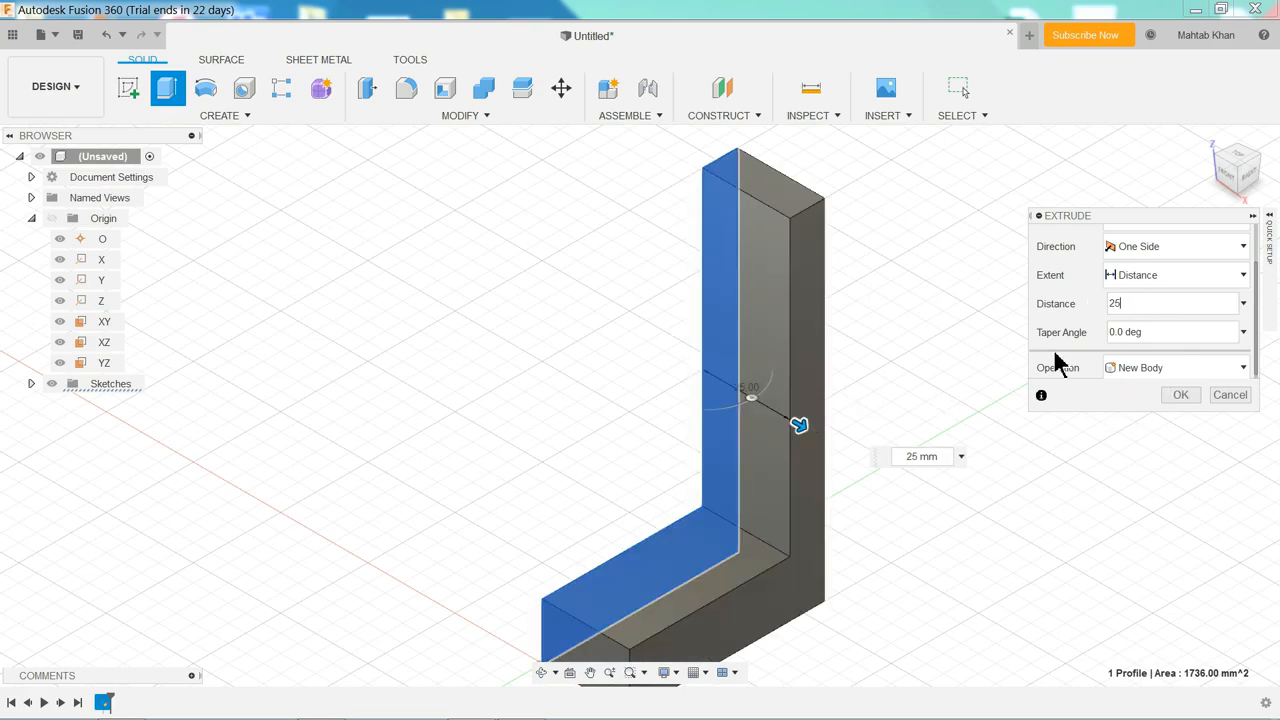
pyautogui.moveTo(1257, 318); pyautogui.dragTo(1257, 331)
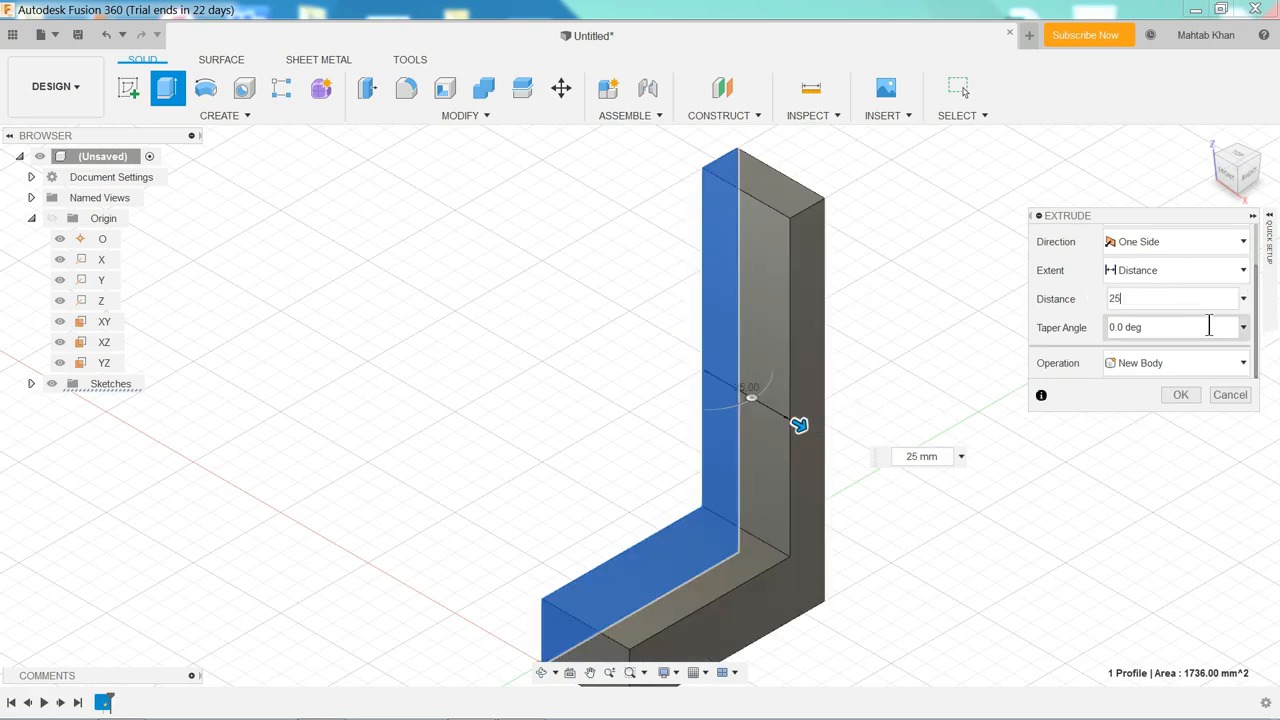
# - Switch the extrusion direction to Two Sides and set the Side 2 distance to 25 mm
pyautogui.click(1157, 246)
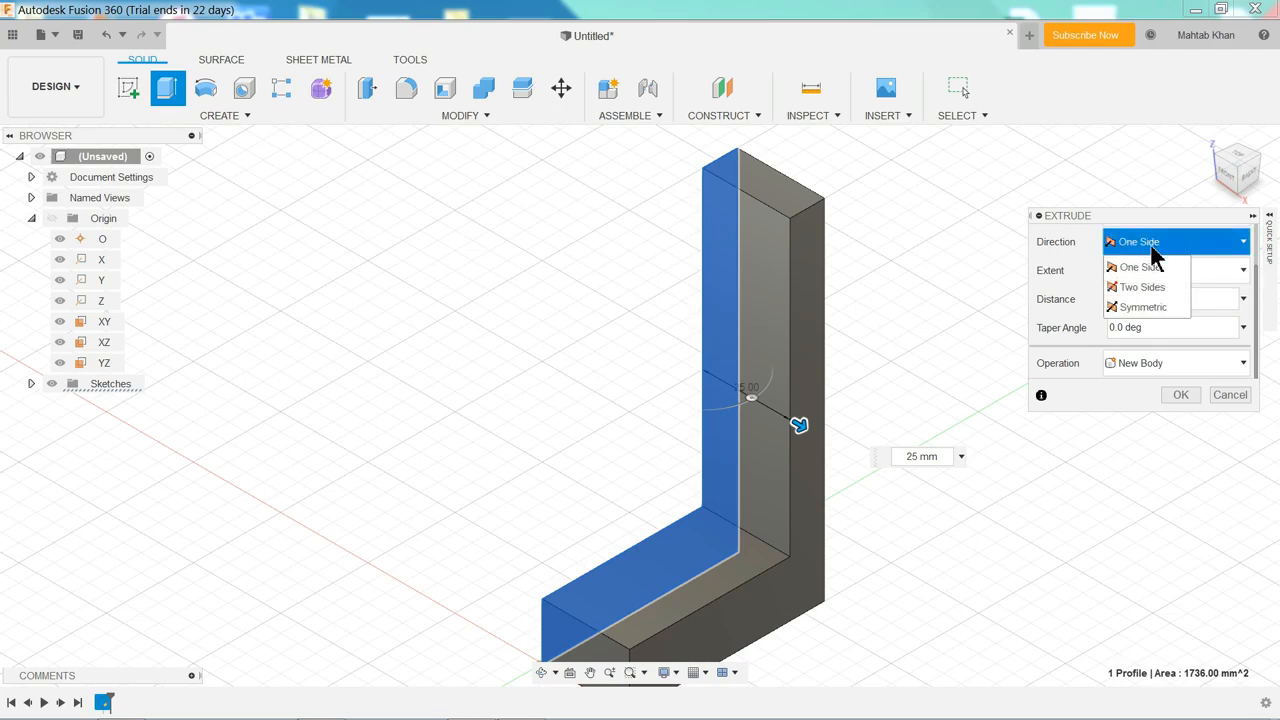
pyautogui.click(1133, 289)
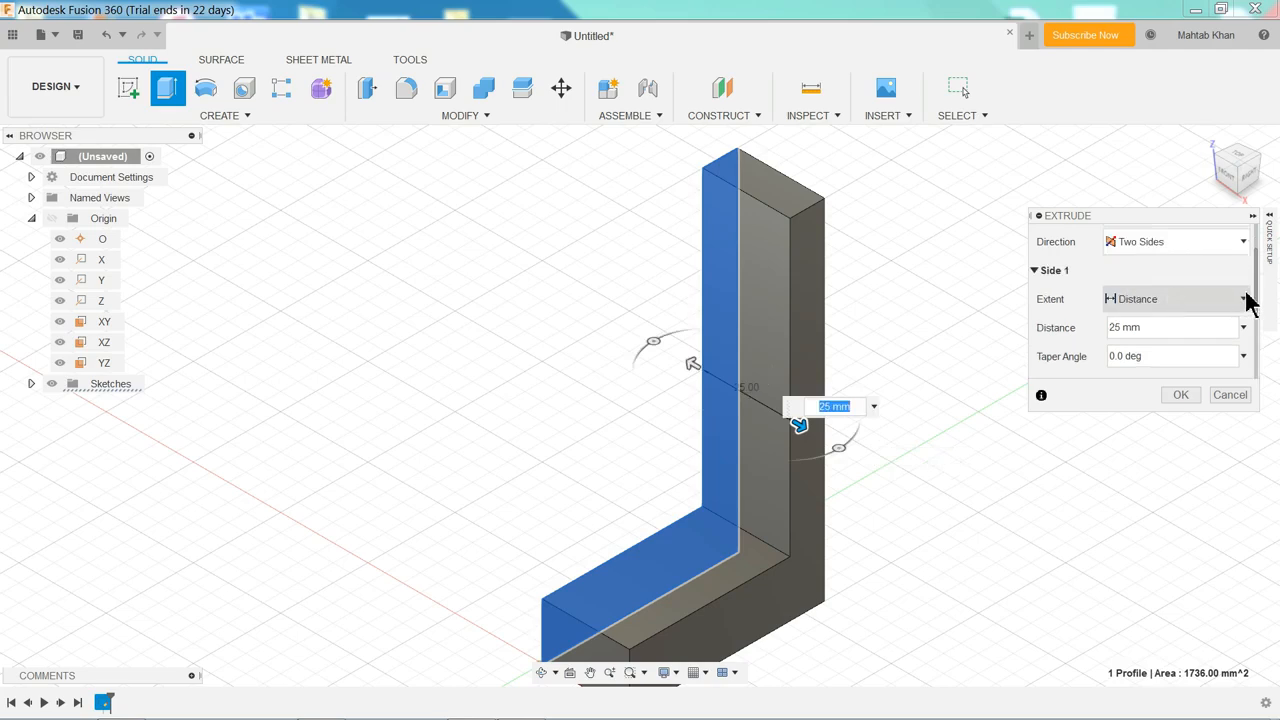
pyautogui.click(1268, 220)
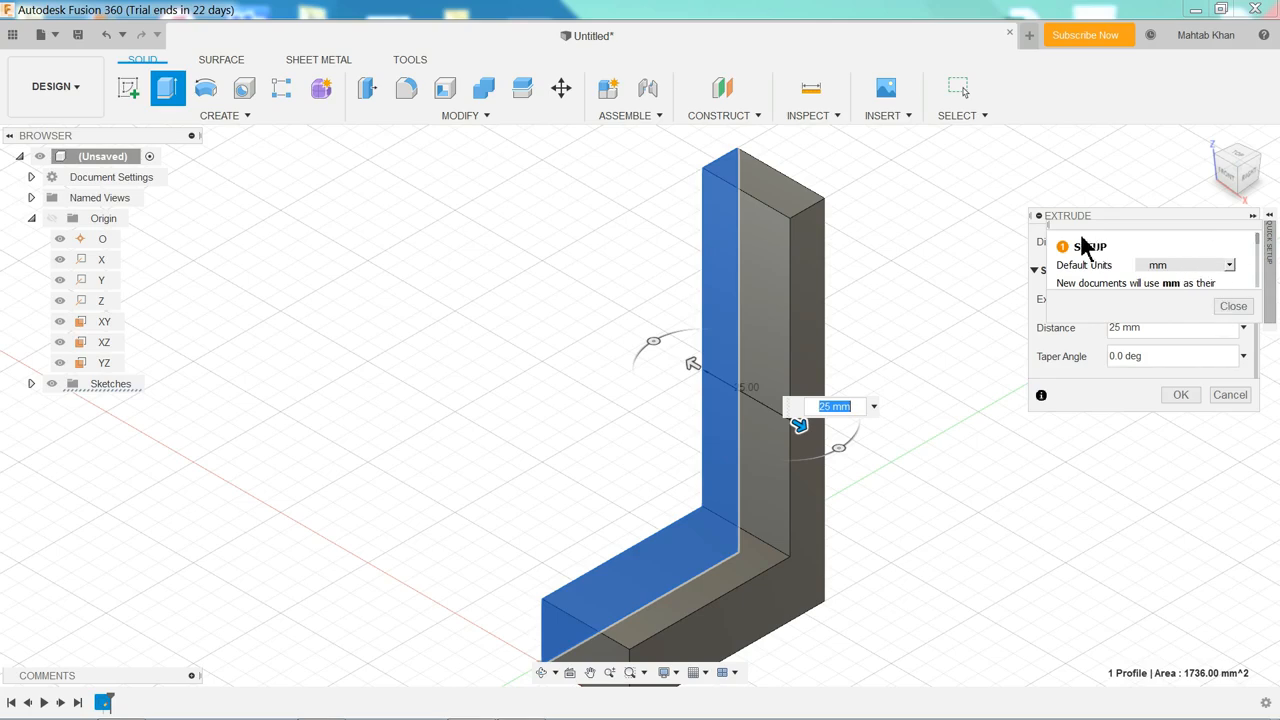
pyautogui.click(1253, 217)
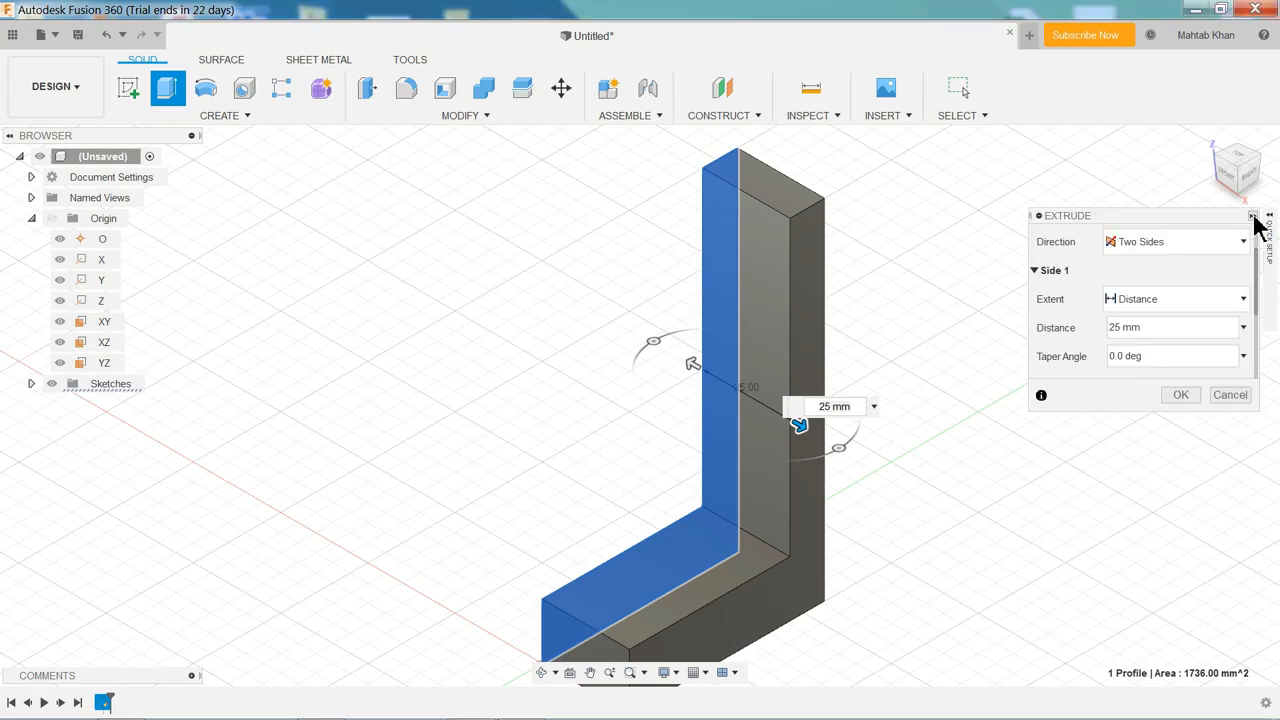
pyautogui.click(1268, 226)
pyautogui.click(1268, 217)
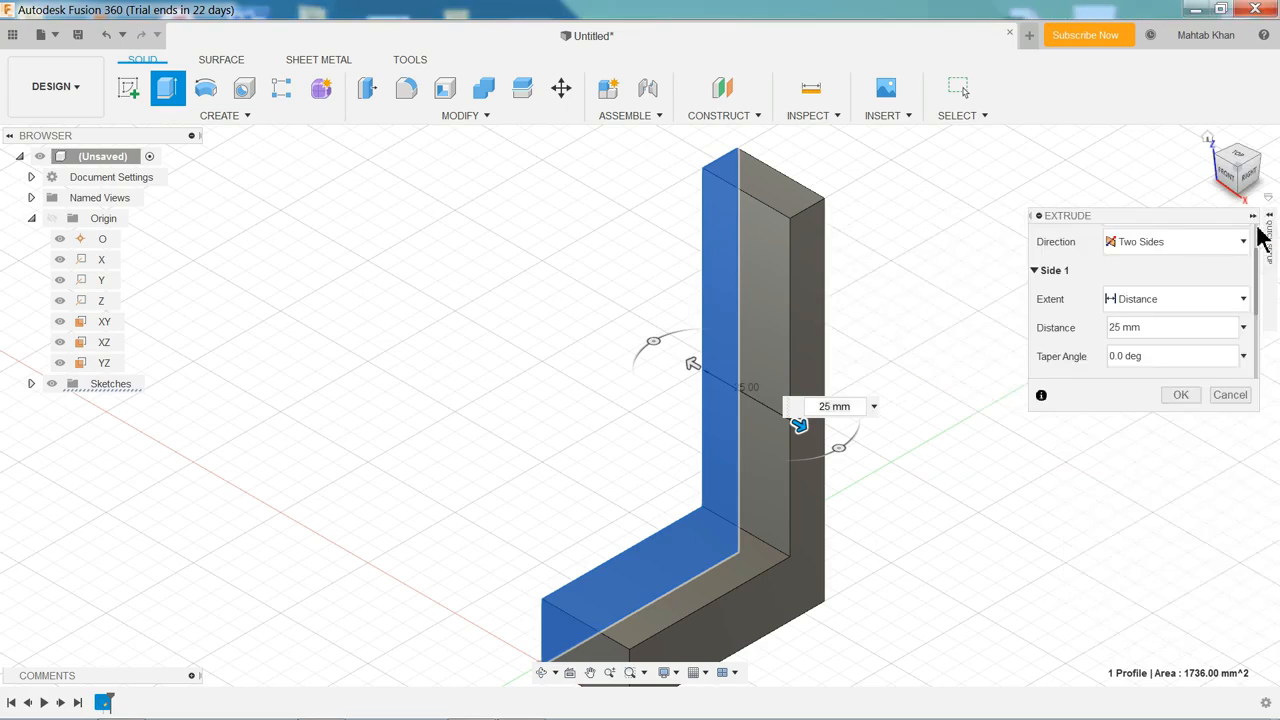
pyautogui.moveTo(1260, 251); pyautogui.dragTo(1258, 368)
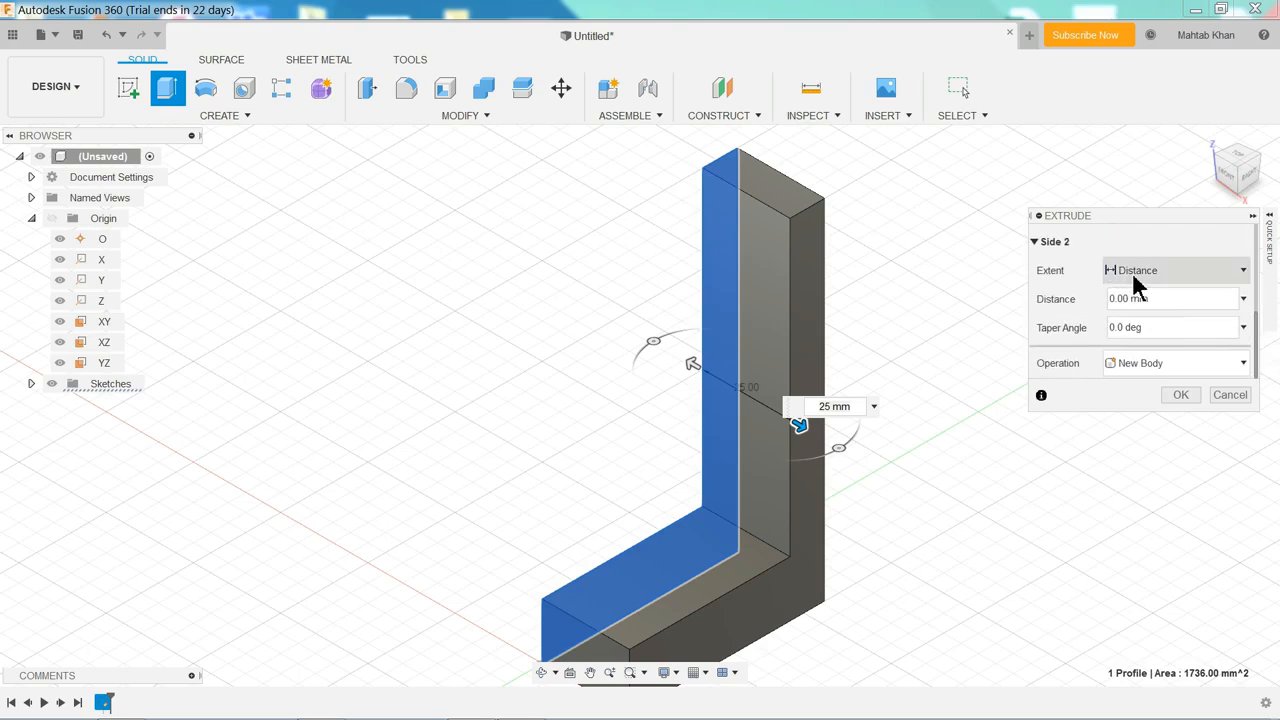
pyautogui.click(1165, 305)
pyautogui.write('25')
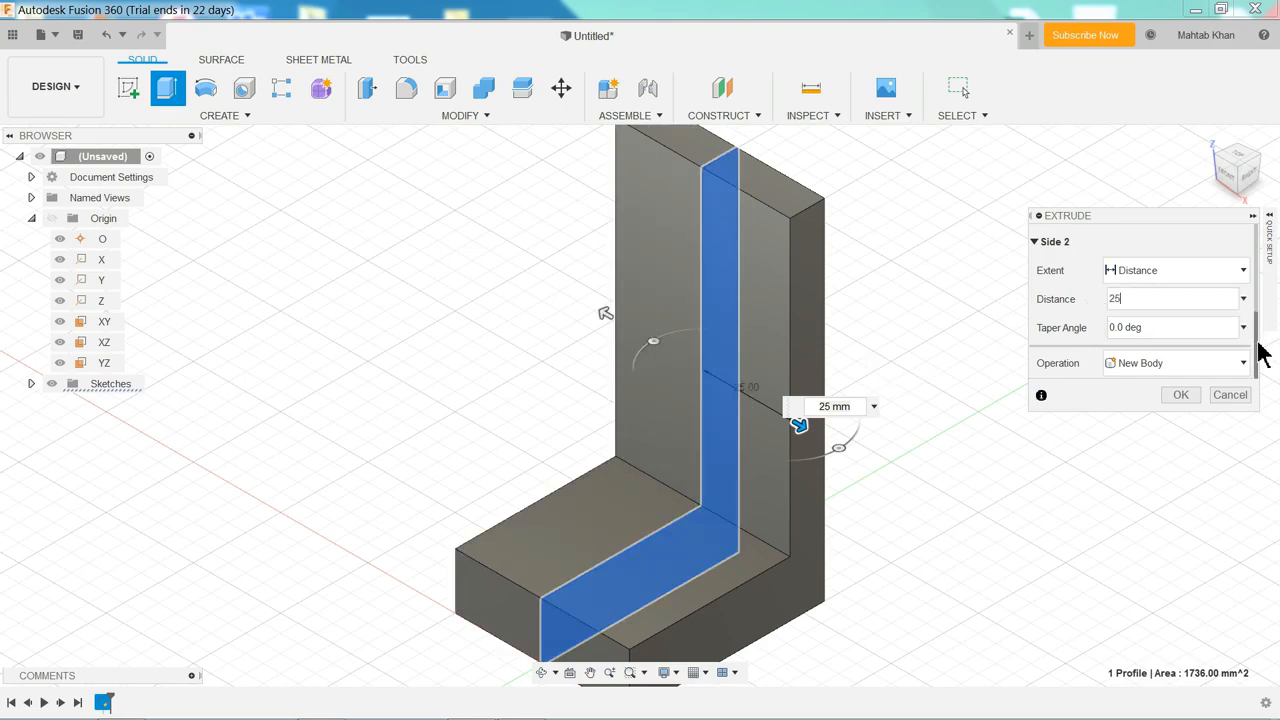
# - Make the L-profile extrusion symmetric with whole-length measurement, set its distance to 50 mm and create it as a new body
pyautogui.moveTo(1262, 355); pyautogui.dragTo(1260, 262)
pyautogui.click(1140, 295)
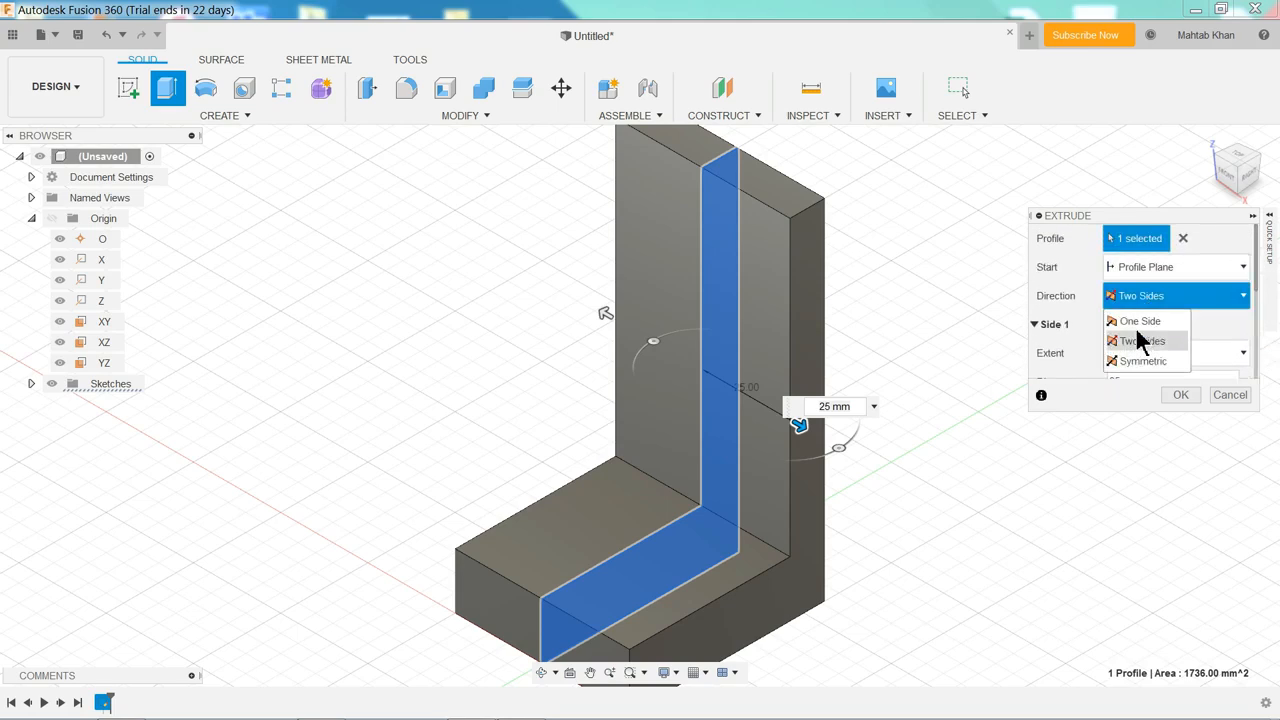
pyautogui.click(1134, 362)
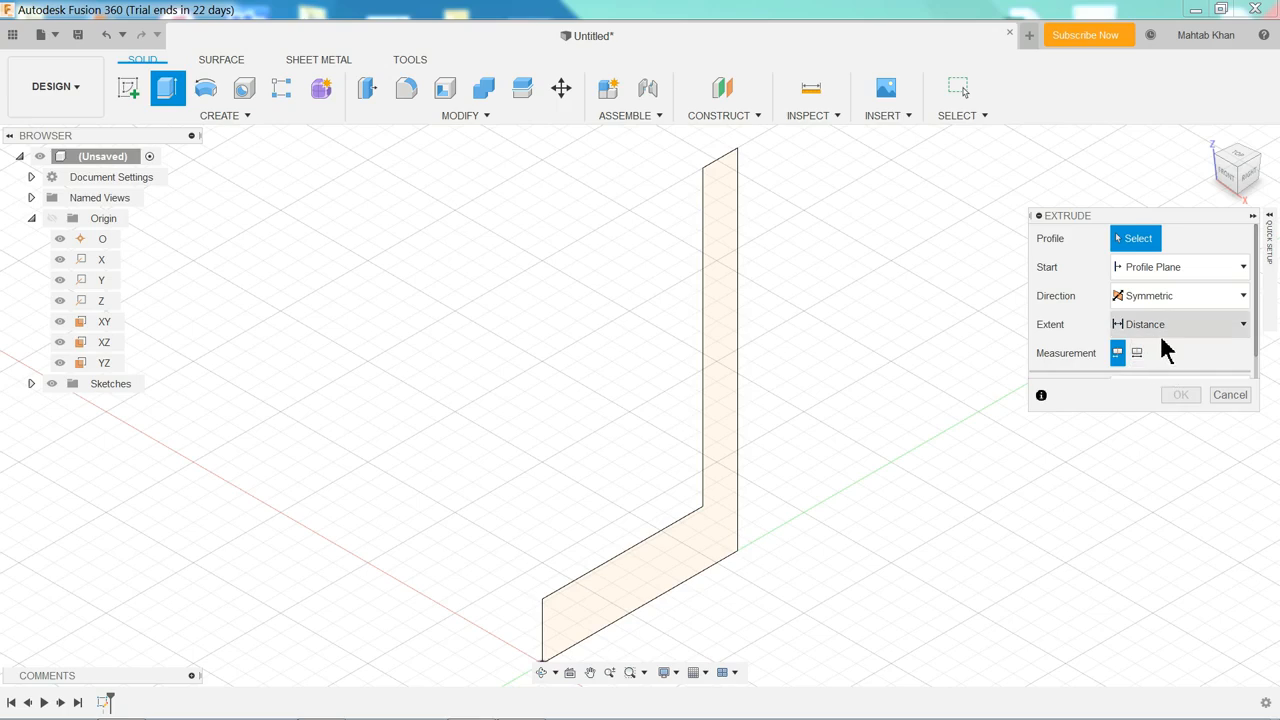
pyautogui.click(716, 418)
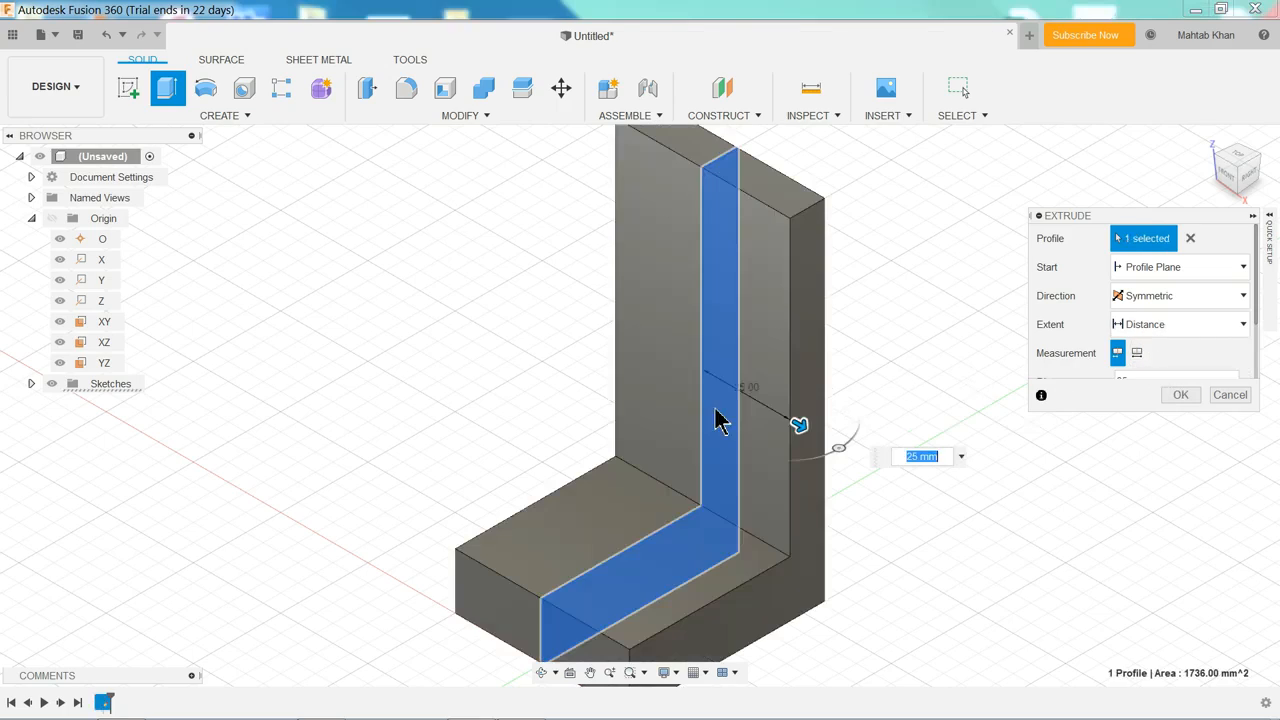
pyautogui.moveTo(1258, 291); pyautogui.dragTo(1258, 348)
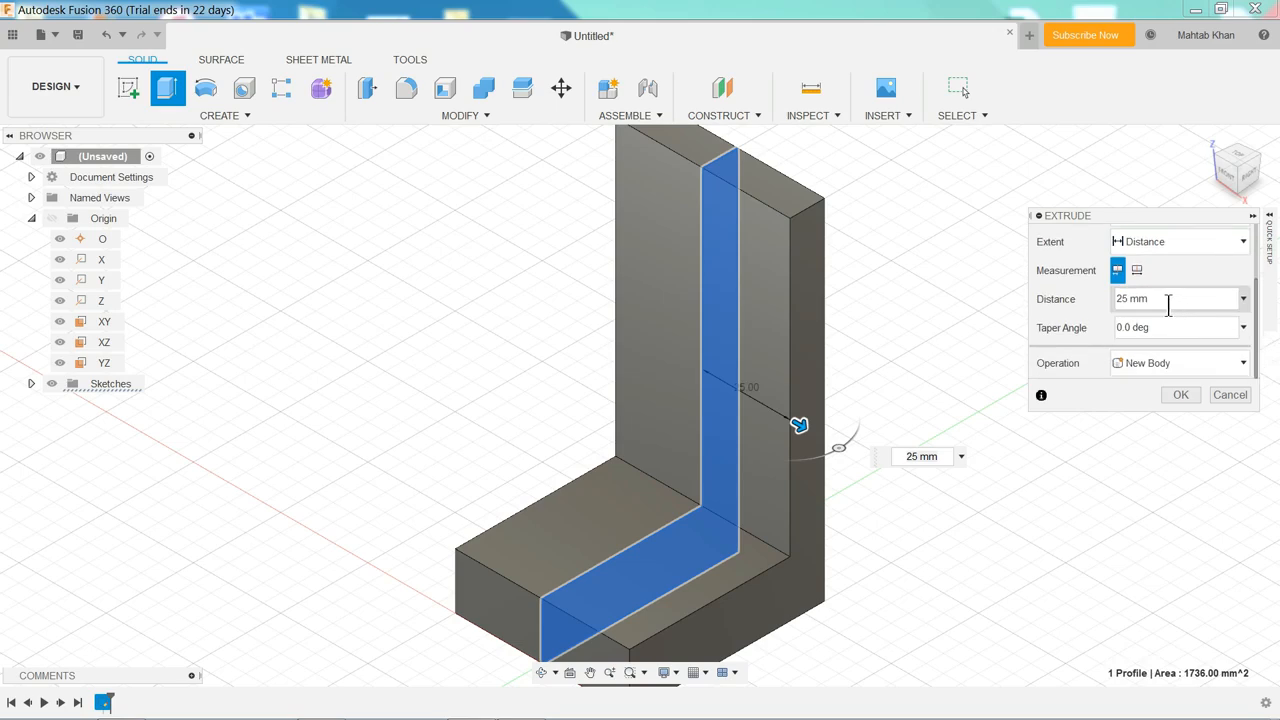
pyautogui.click(1137, 272)
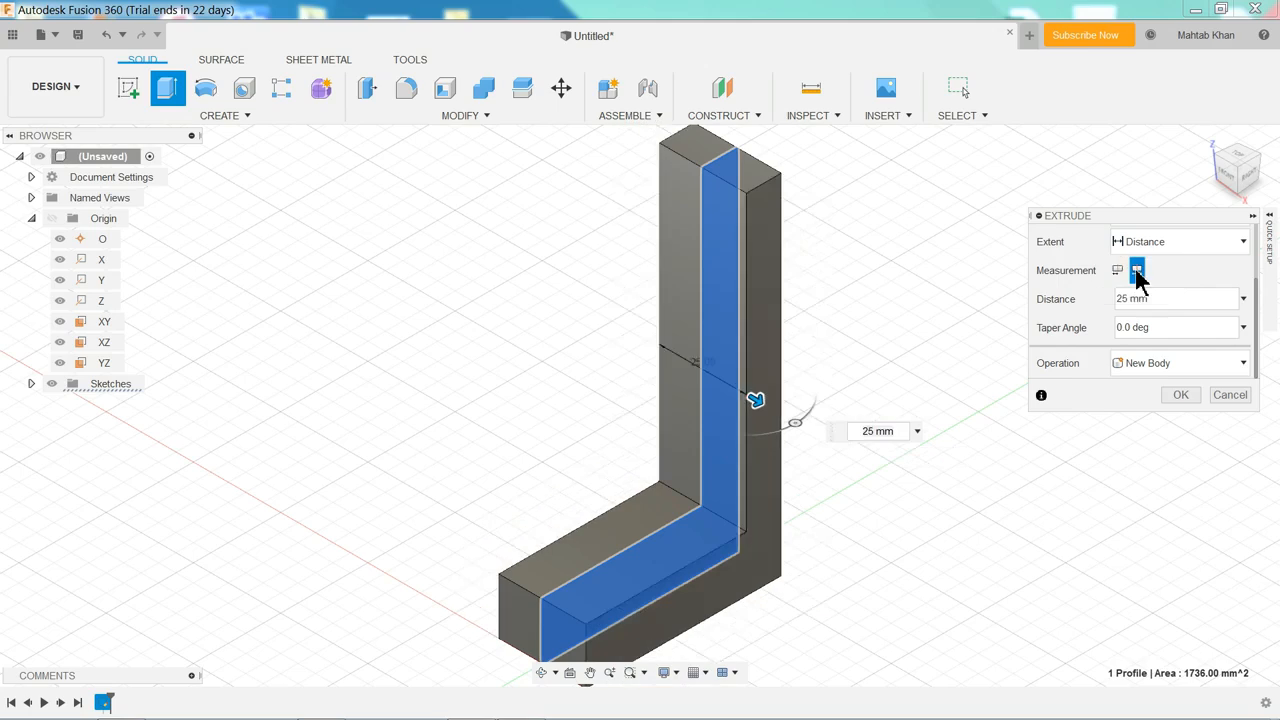
pyautogui.moveTo(1138, 300); pyautogui.dragTo(1110, 305)
pyautogui.write('50')
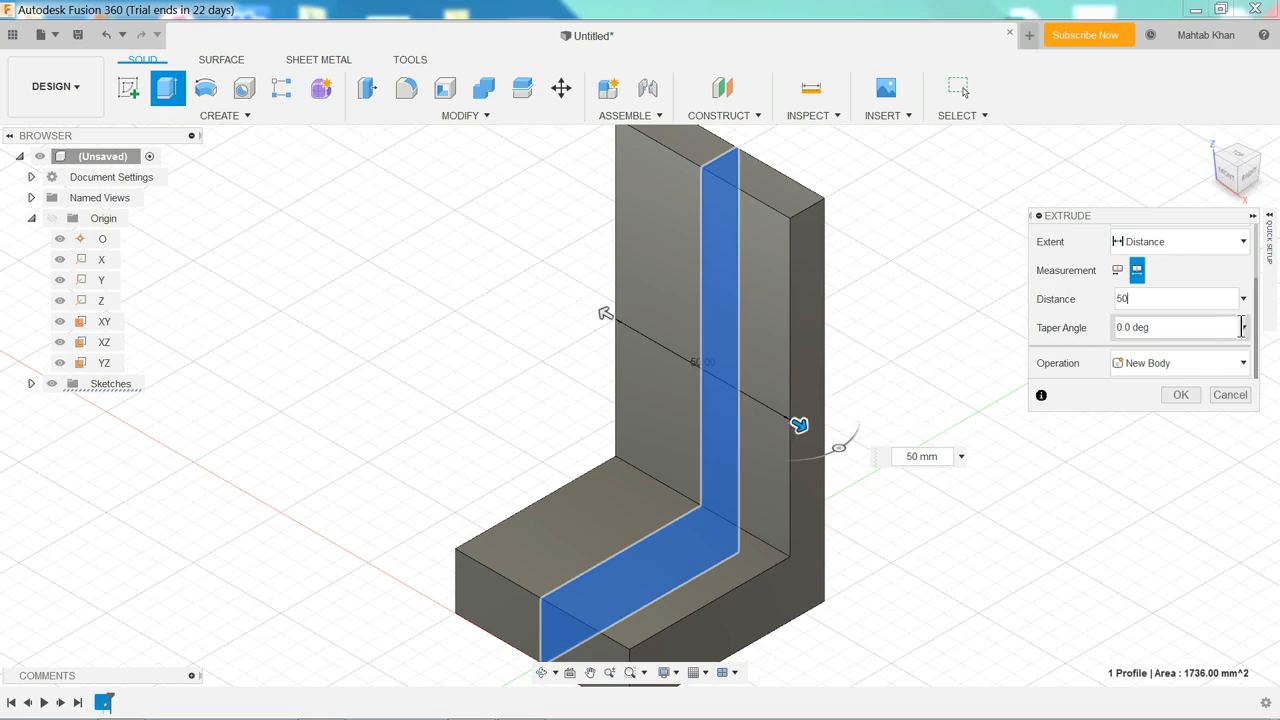
pyautogui.click(1137, 370)
pyautogui.click(1137, 370)
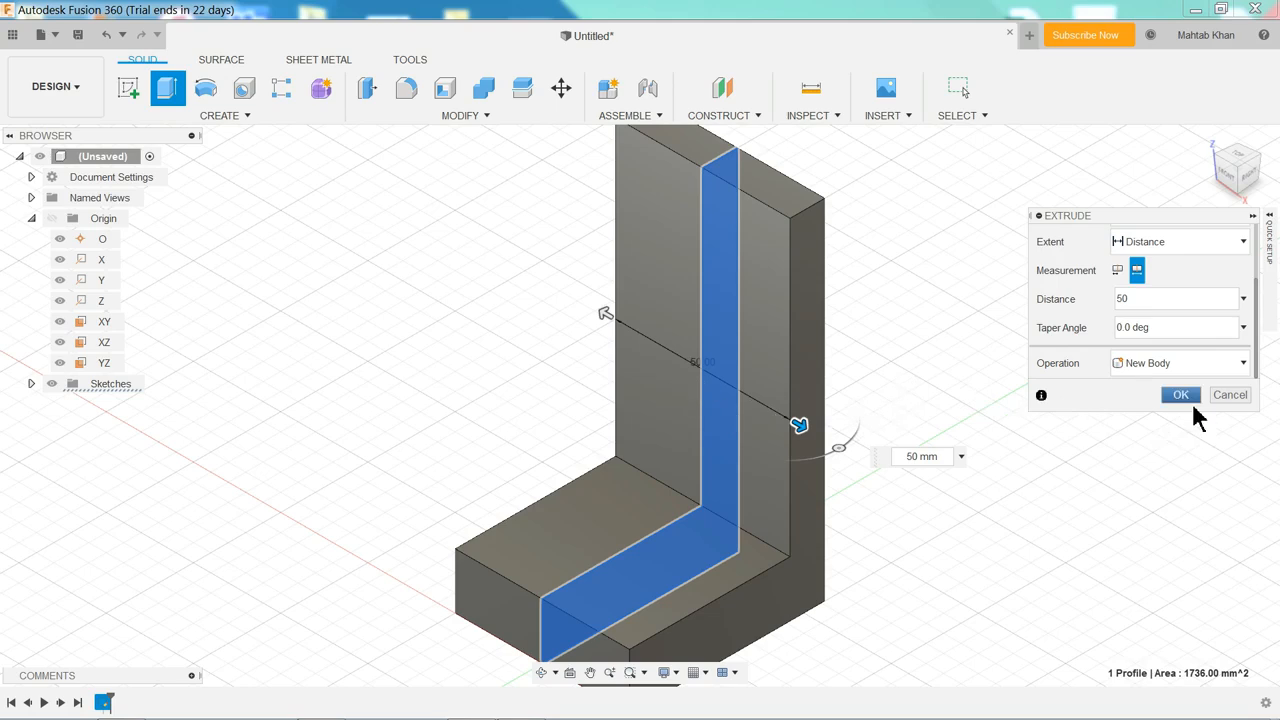
pyautogui.click(1180, 395)
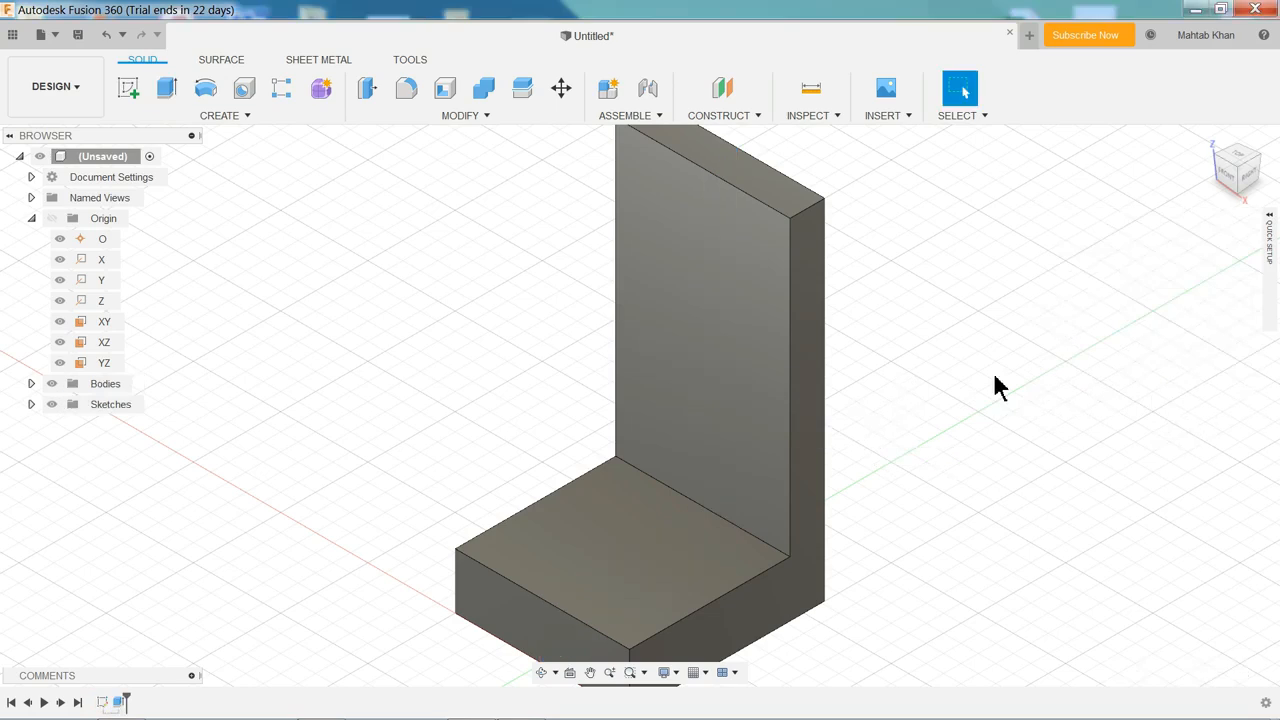
# - Switch to Windows Photo Viewer to examine the rib in the CI support drawing, and return to Fusion 360
pyautogui.scroll(-2, 997, 387)
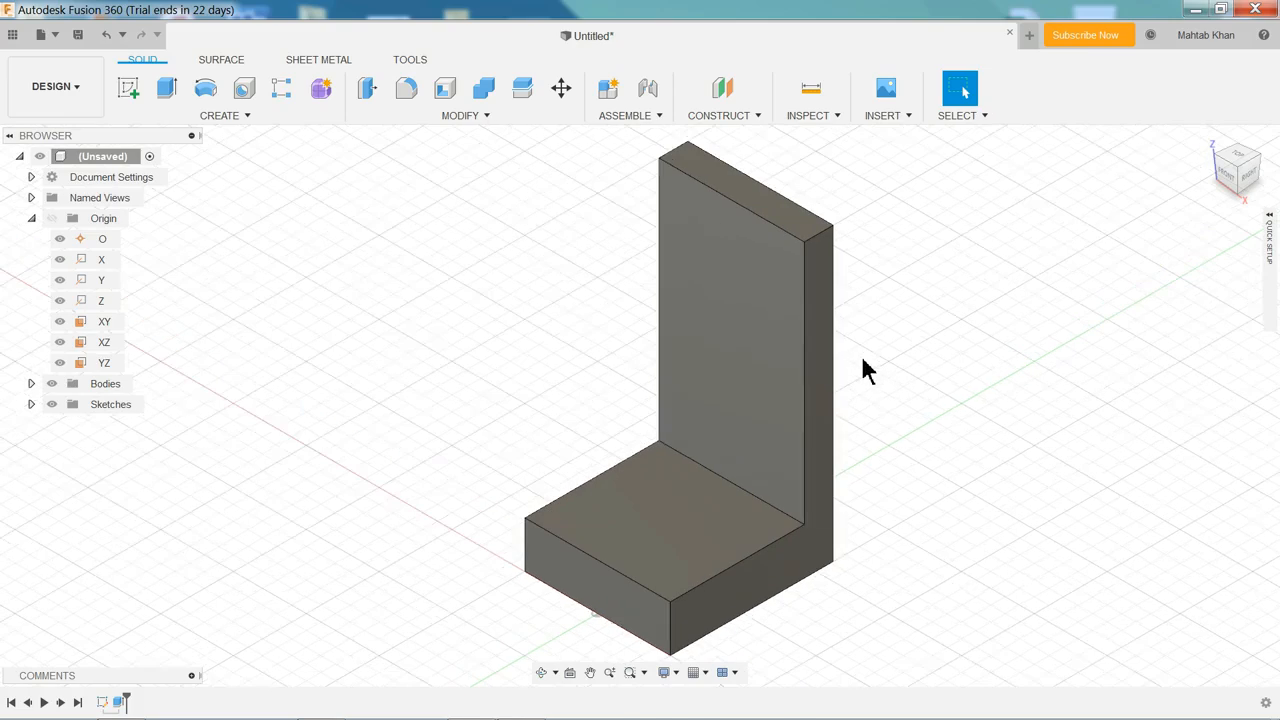
pyautogui.hotkey('alt', 'Tab')
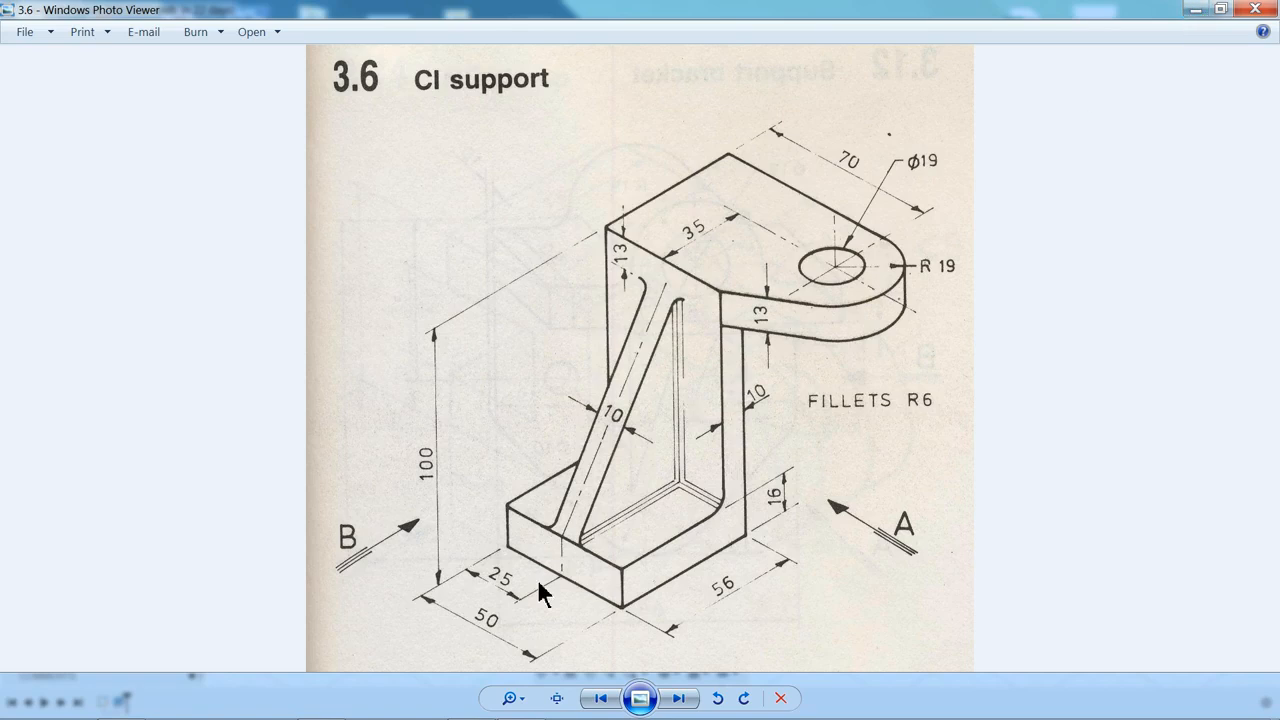
pyautogui.click(1195, 10)
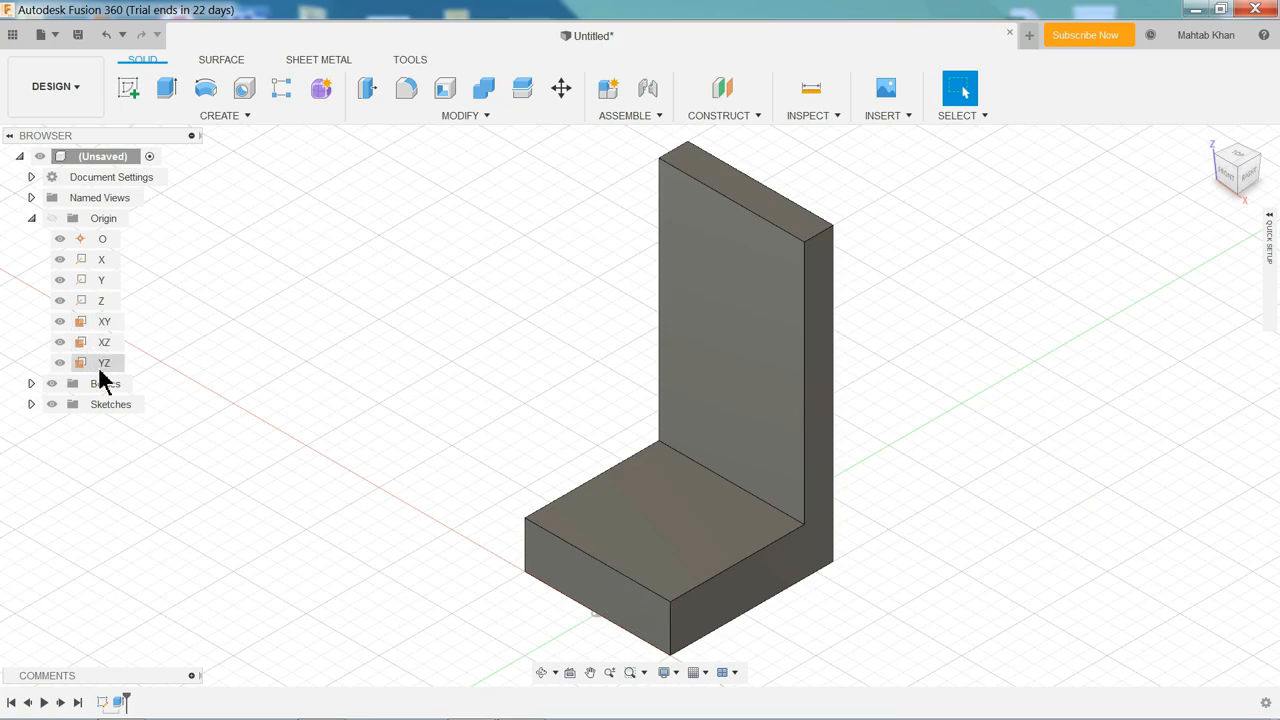
# - Create a sketch on the YZ plane and draw a sloped line from the upright's inner edge, about 89 mm high, to just beyond the base's outer upper corner
pyautogui.click(104, 366)
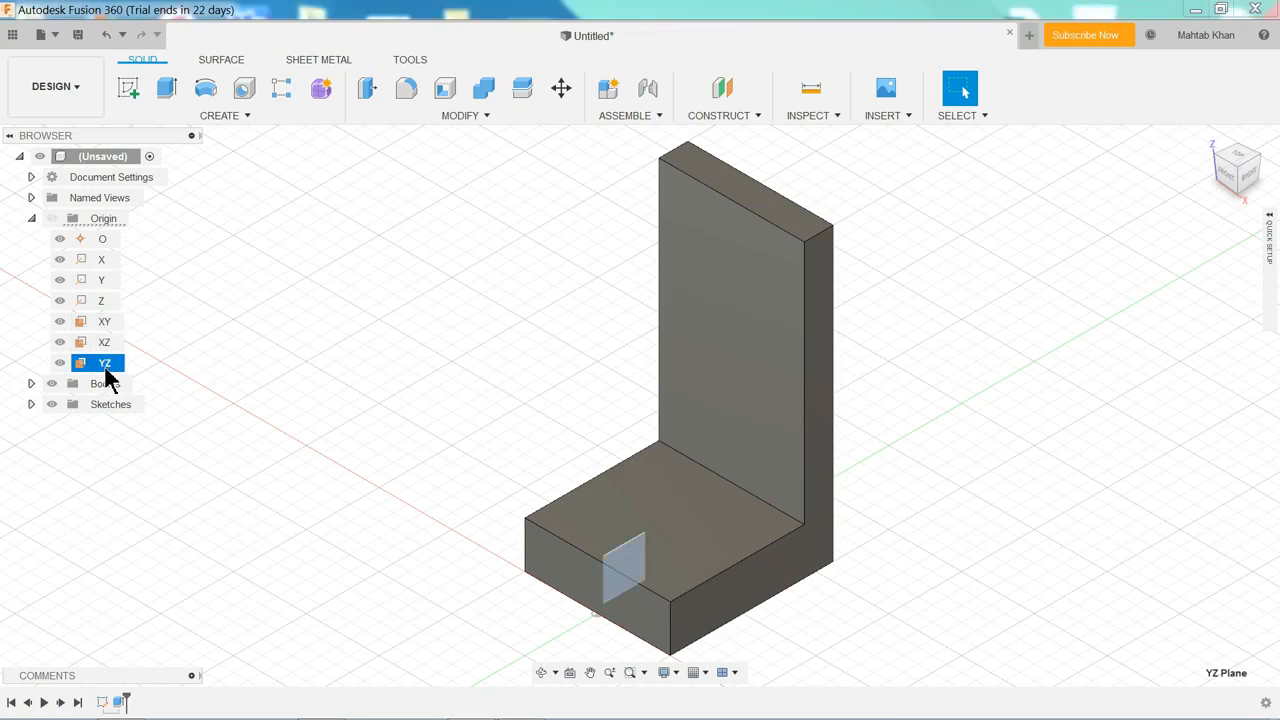
pyautogui.click(127, 88)
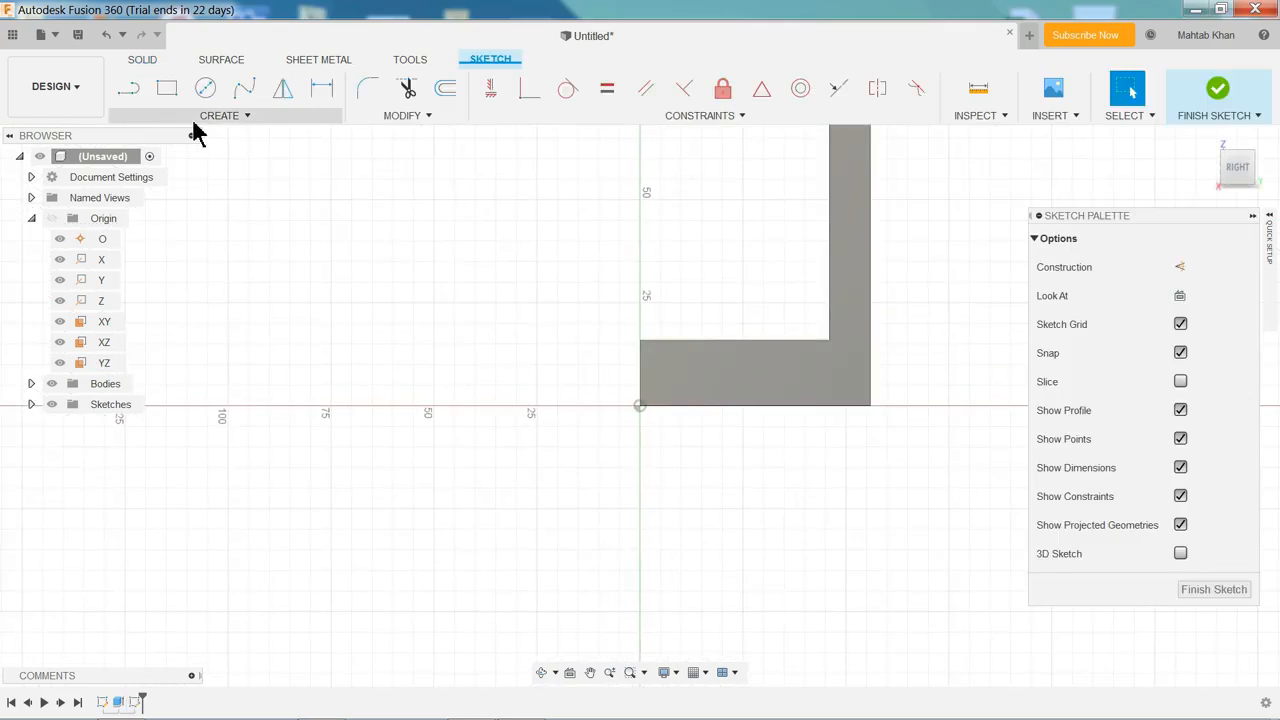
pyautogui.click(127, 90)
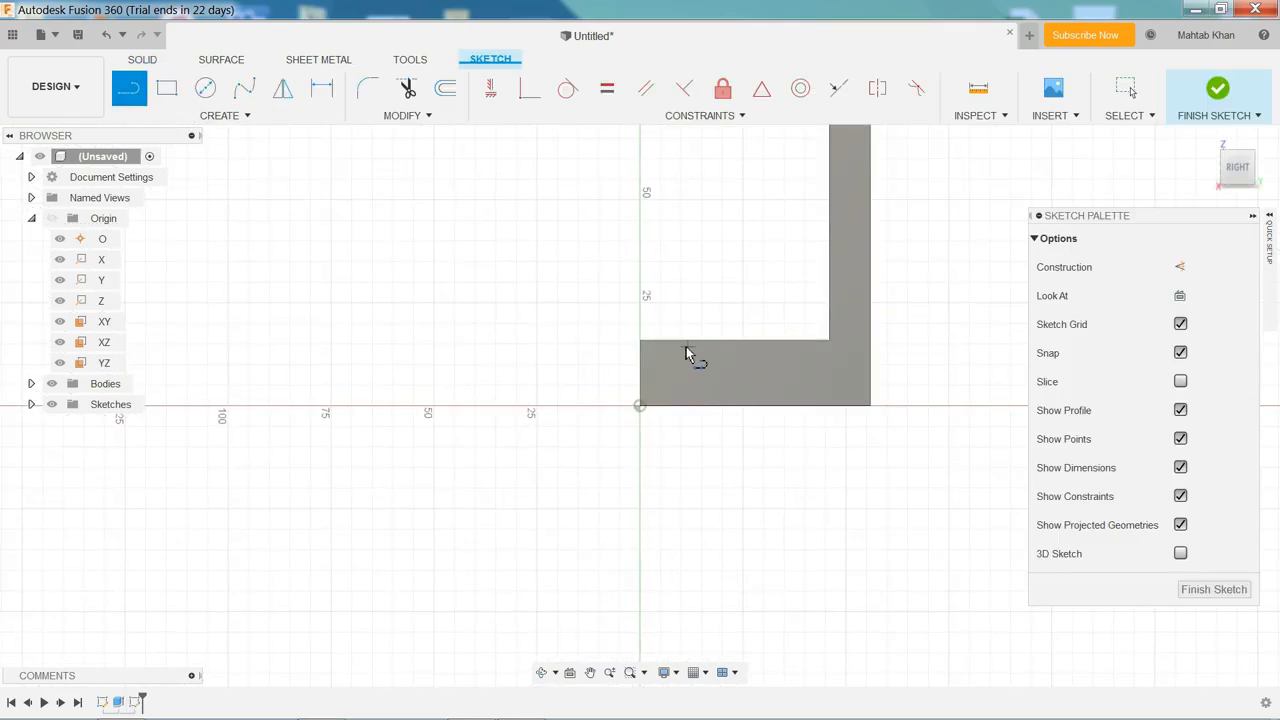
pyautogui.scroll(2, 820, 240)
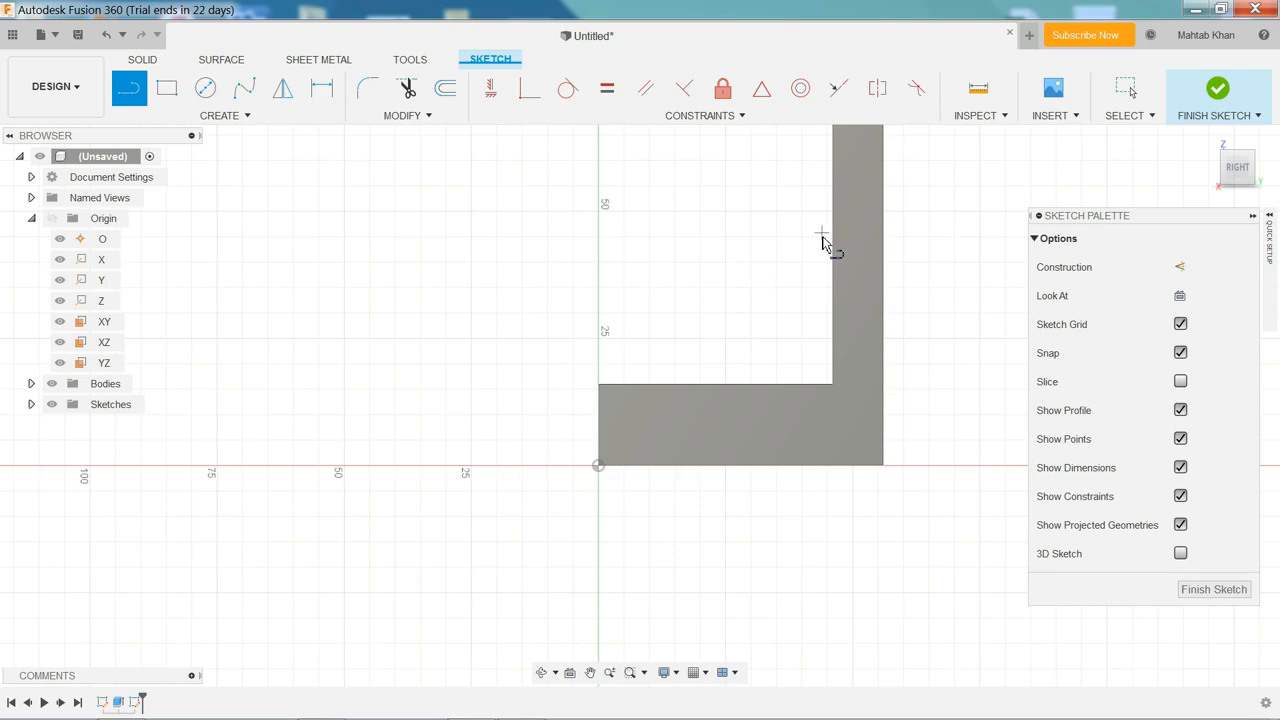
pyautogui.scroll(-3, 837, 149)
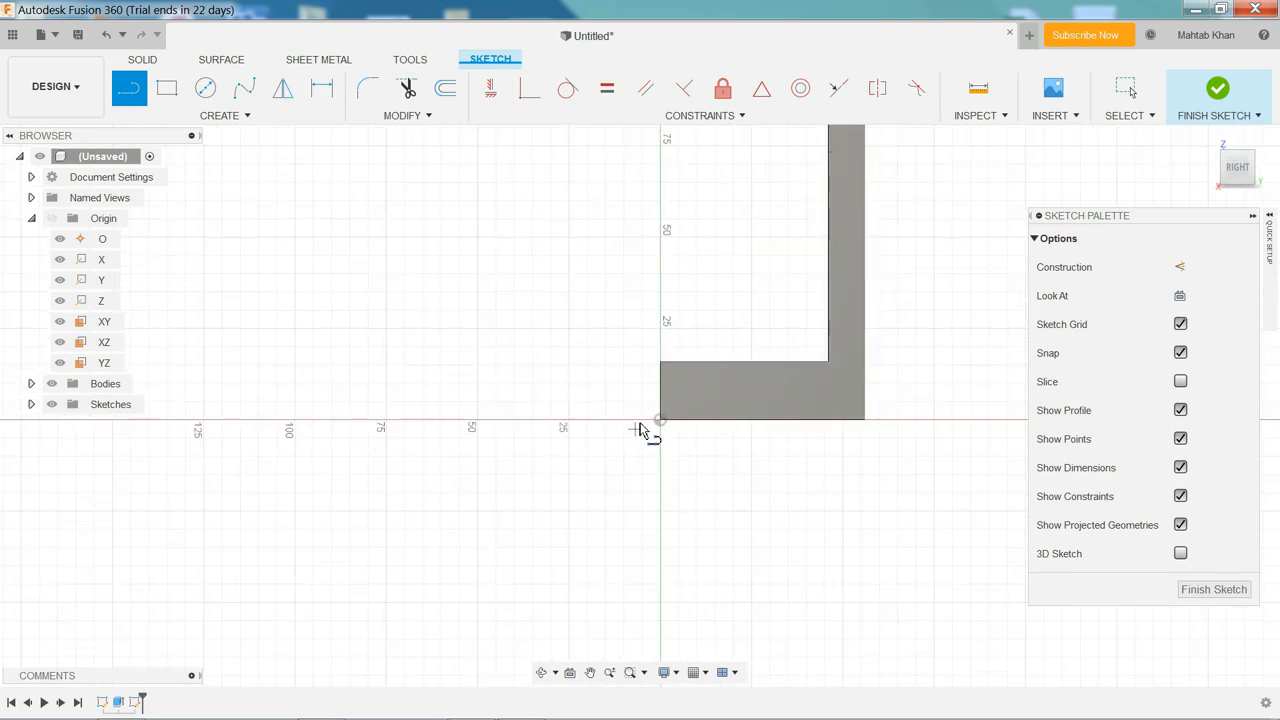
pyautogui.click(590, 672)
pyautogui.moveTo(788, 247); pyautogui.dragTo(701, 373)
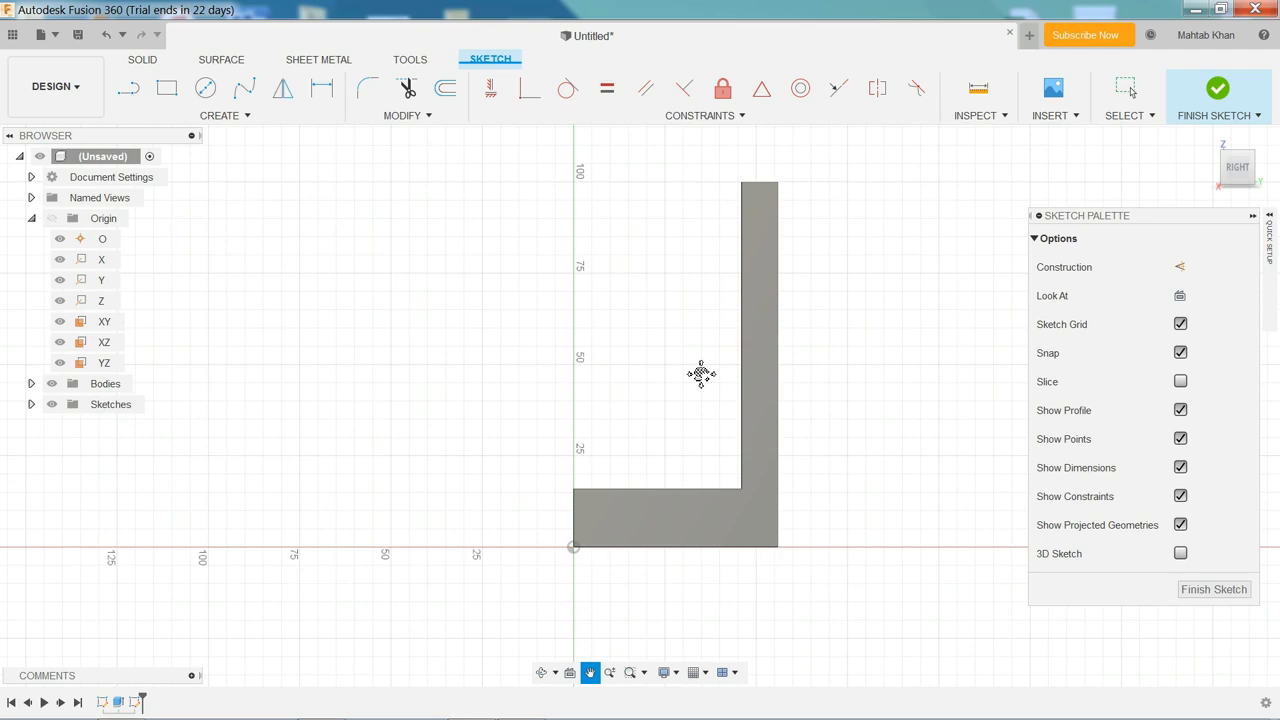
pyautogui.press('l')
pyautogui.scroll(2, 726, 343)
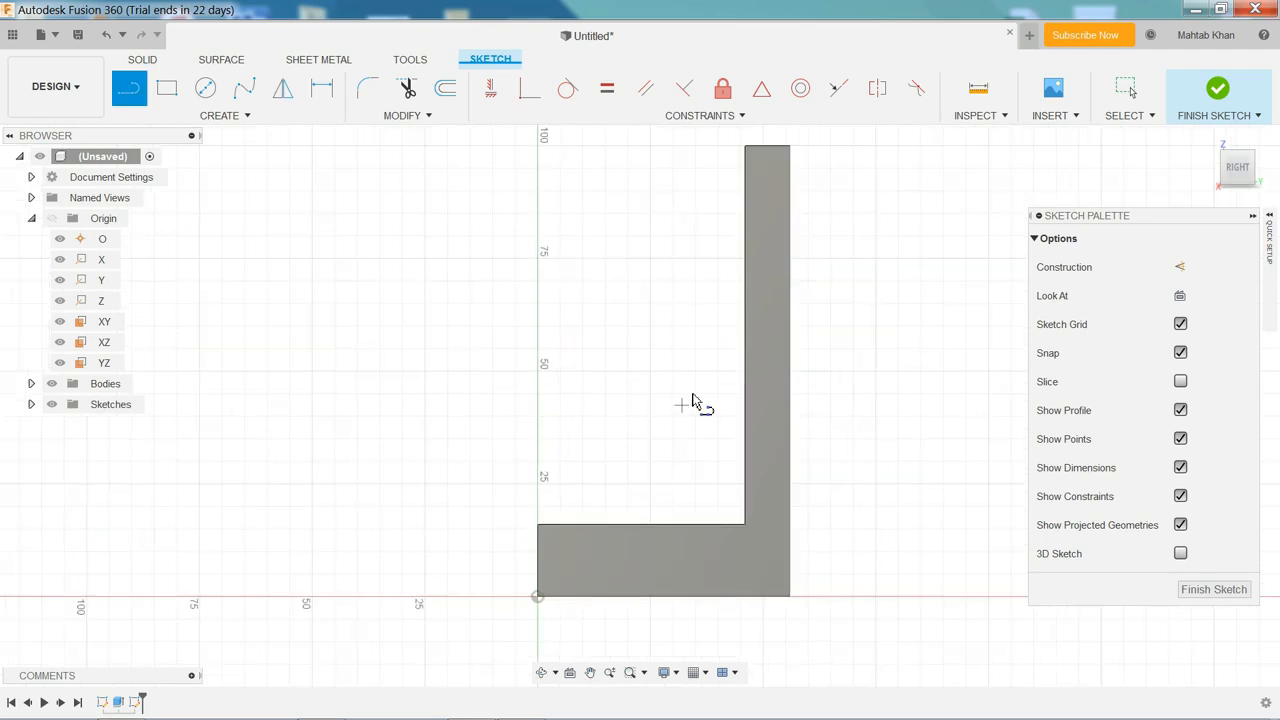
pyautogui.click(745, 200)
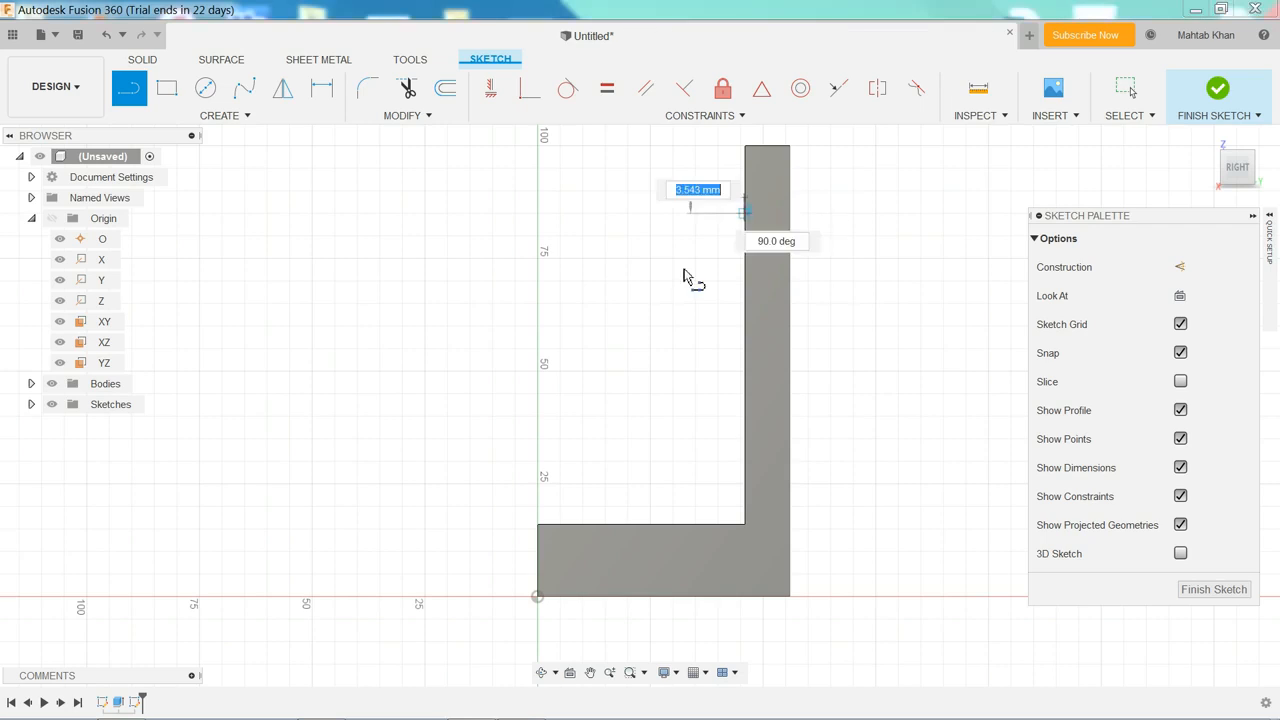
pyautogui.click(527, 506)
pyautogui.press('Escape')
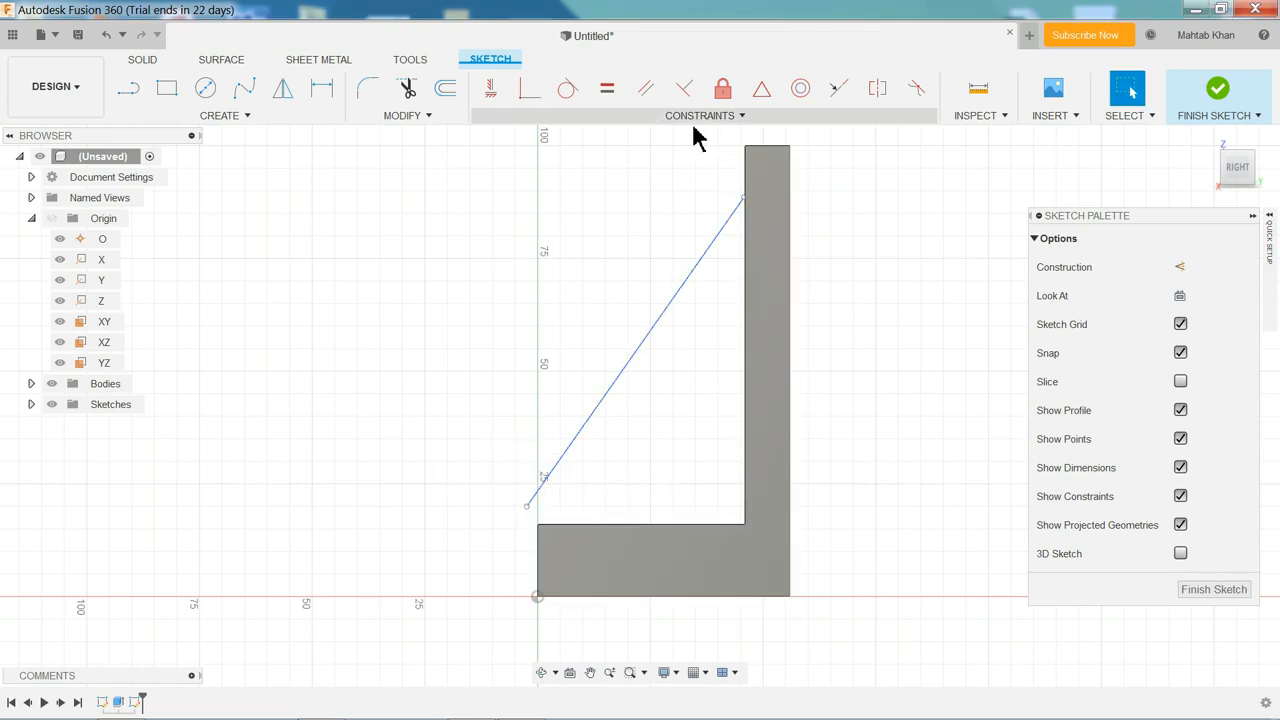
# - Try to make the sloped line's lower endpoint coincident with the upright's inner edge, and undo the attempt
pyautogui.click(745, 197)
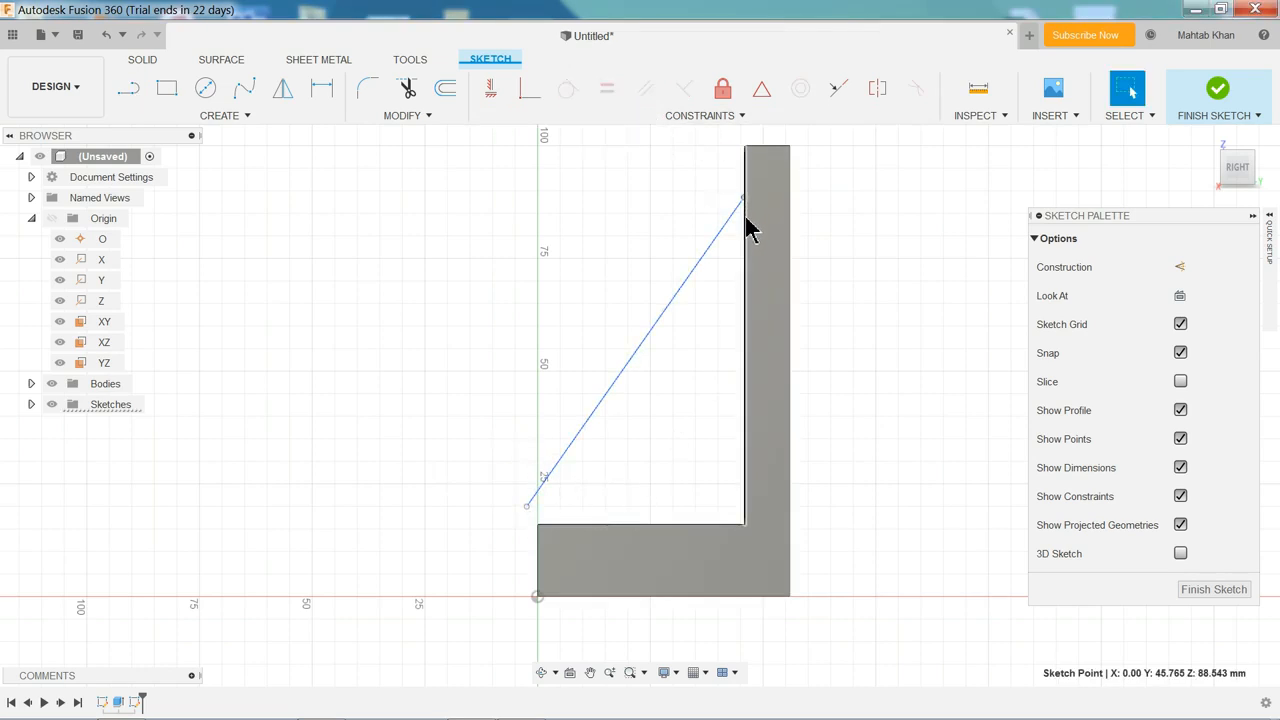
pyautogui.click(746, 232)
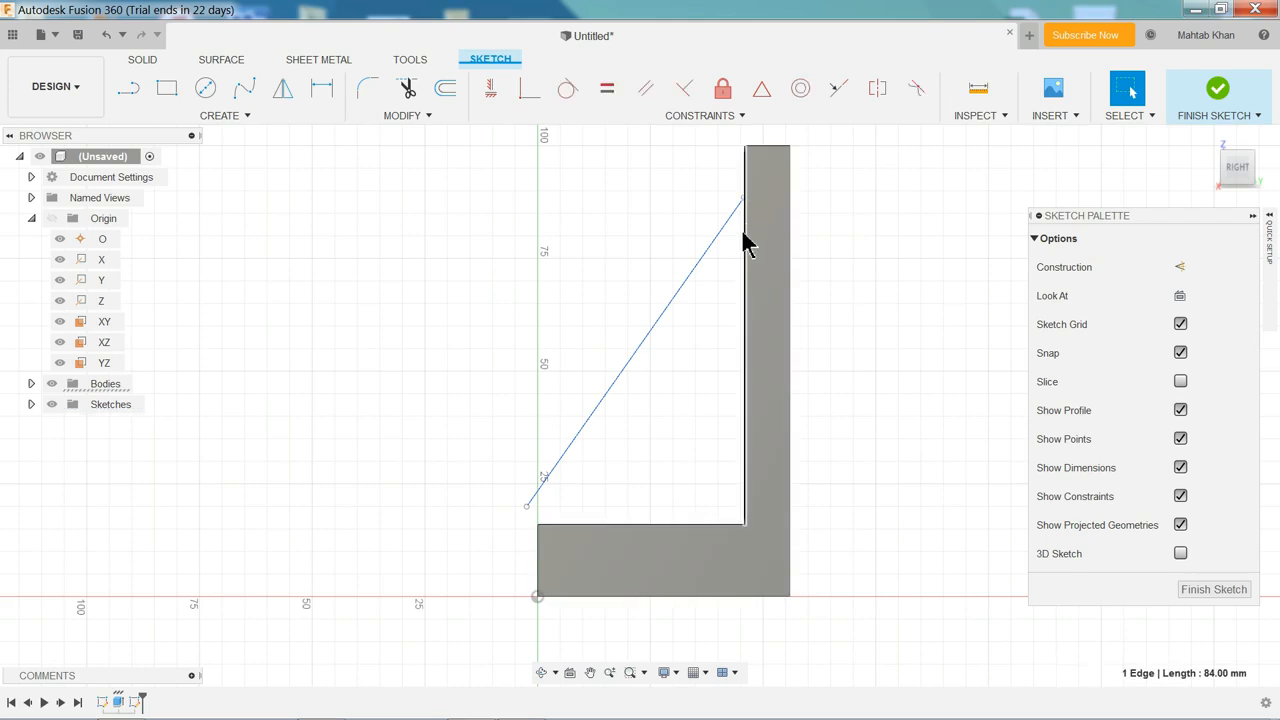
pyautogui.click(527, 100)
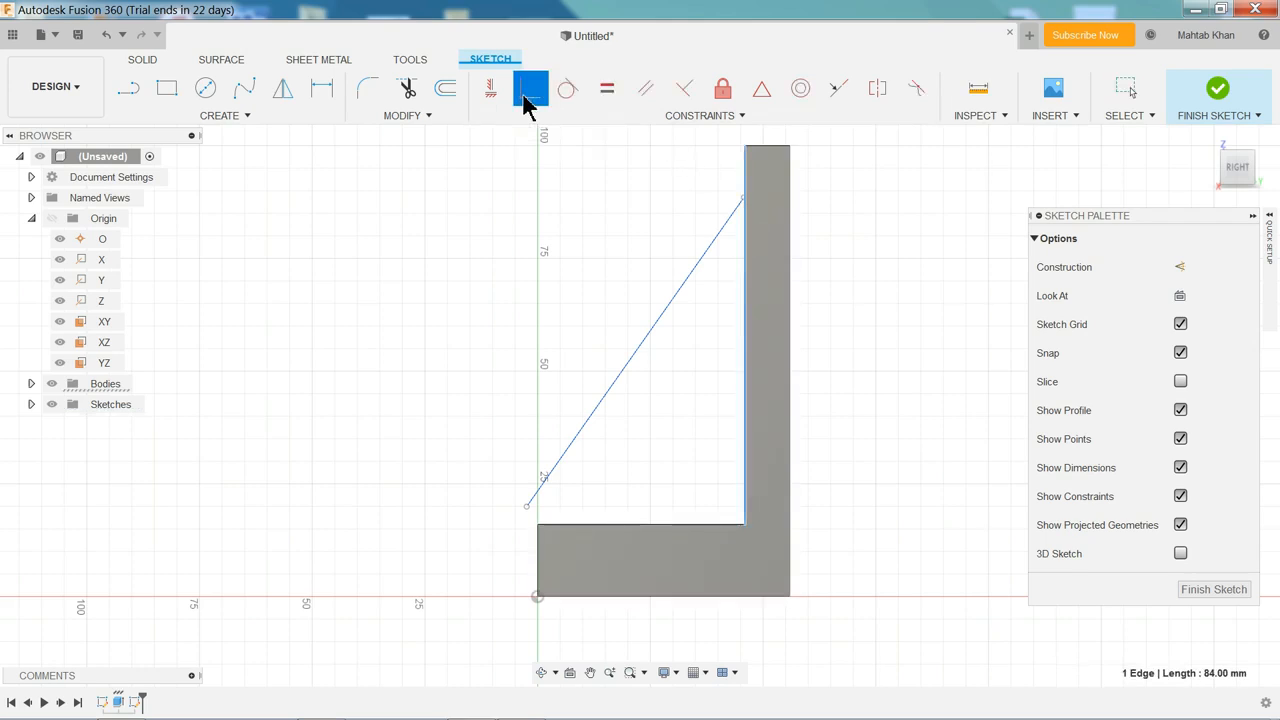
pyautogui.click(528, 512)
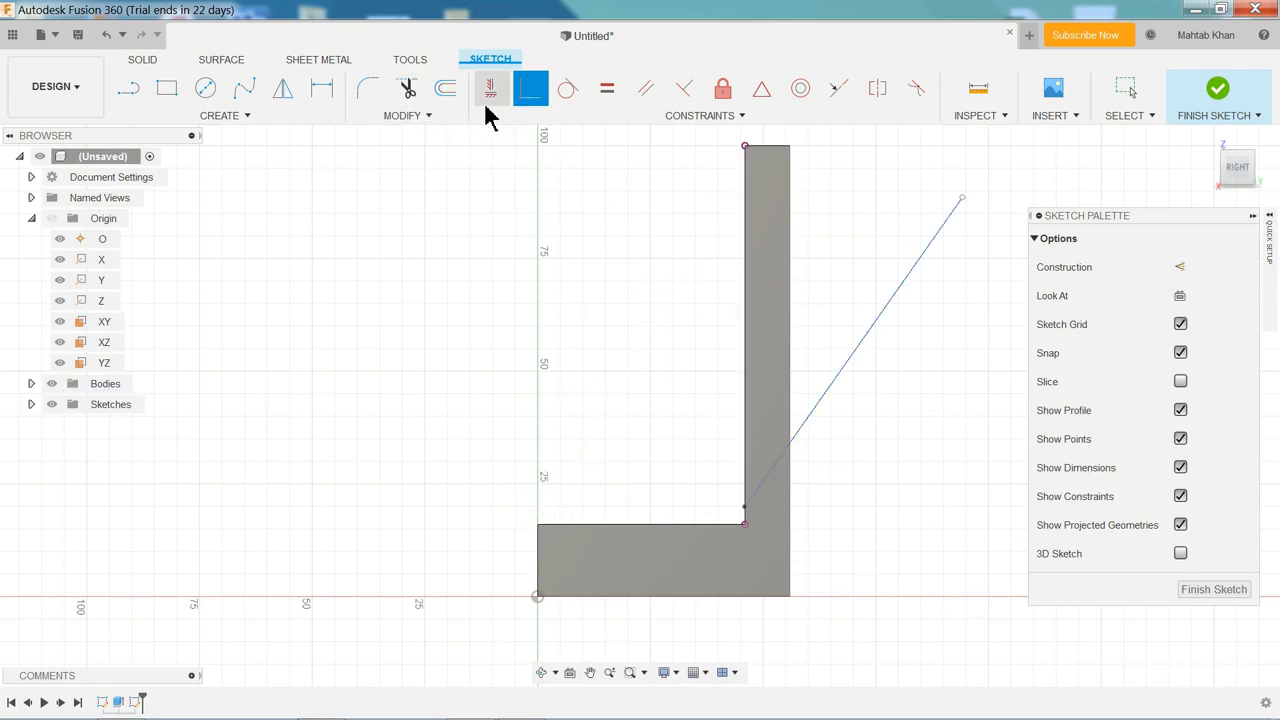
pyautogui.click(108, 35)
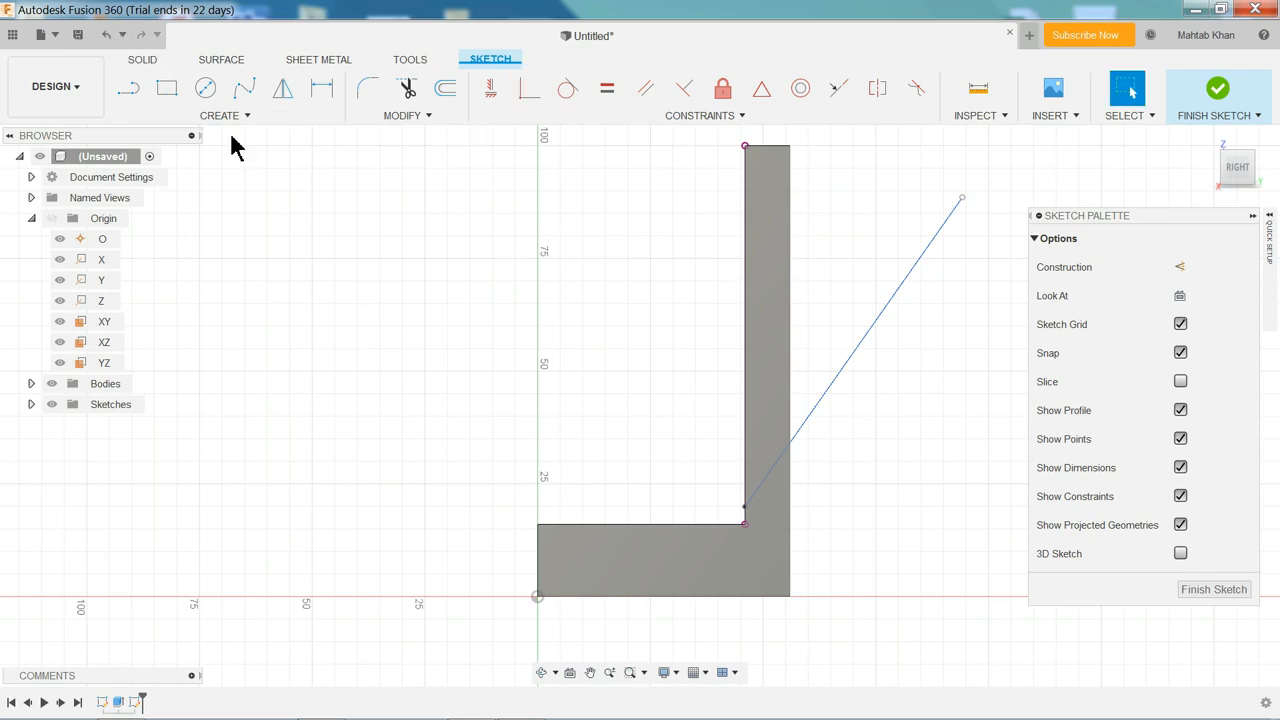
pyautogui.click(108, 36)
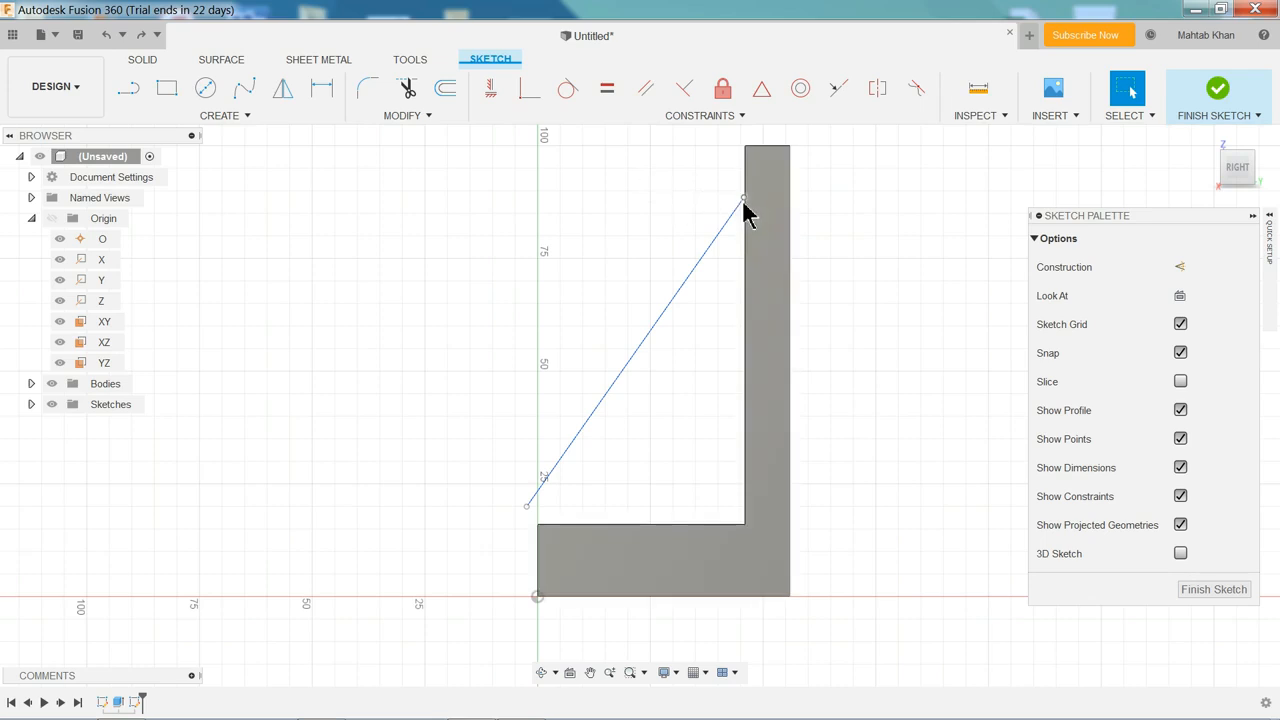
# - Constrain the sloped line's upper endpoint coincident with the upright's inner edge and its lower endpoint with the base's outer upper corner
pyautogui.moveTo(744, 200); pyautogui.dragTo(730, 206)
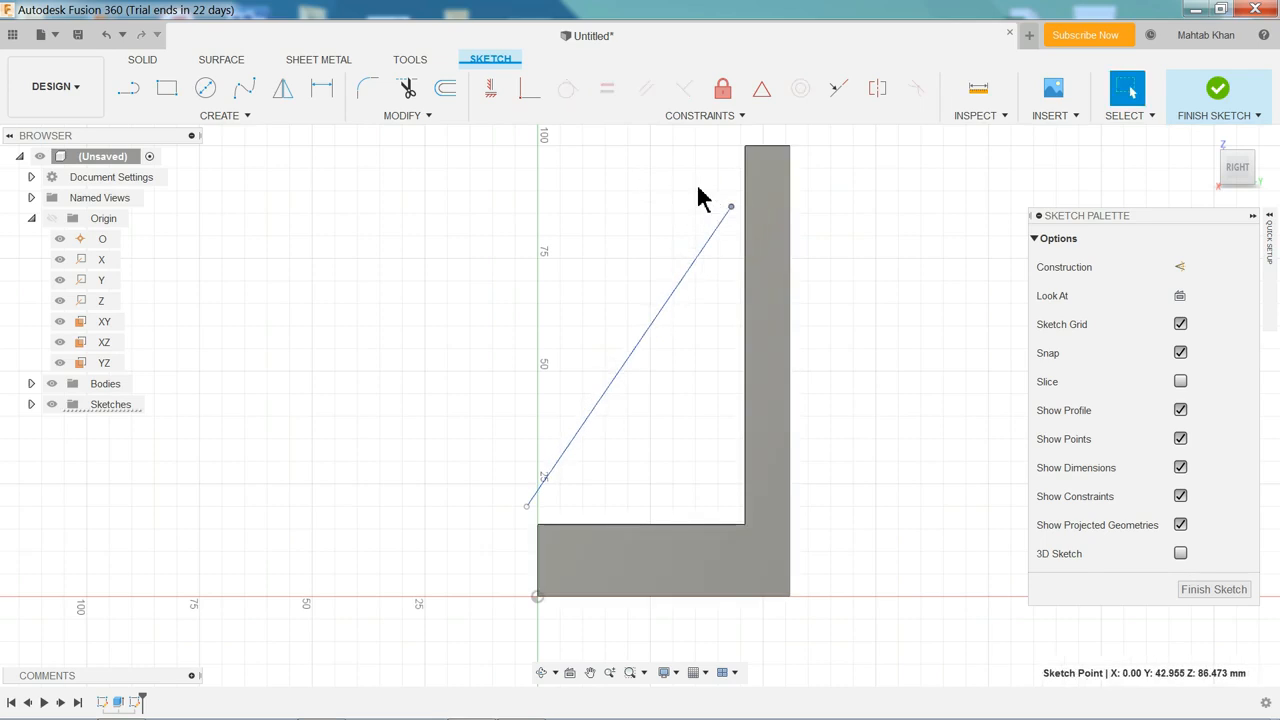
pyautogui.click(745, 223)
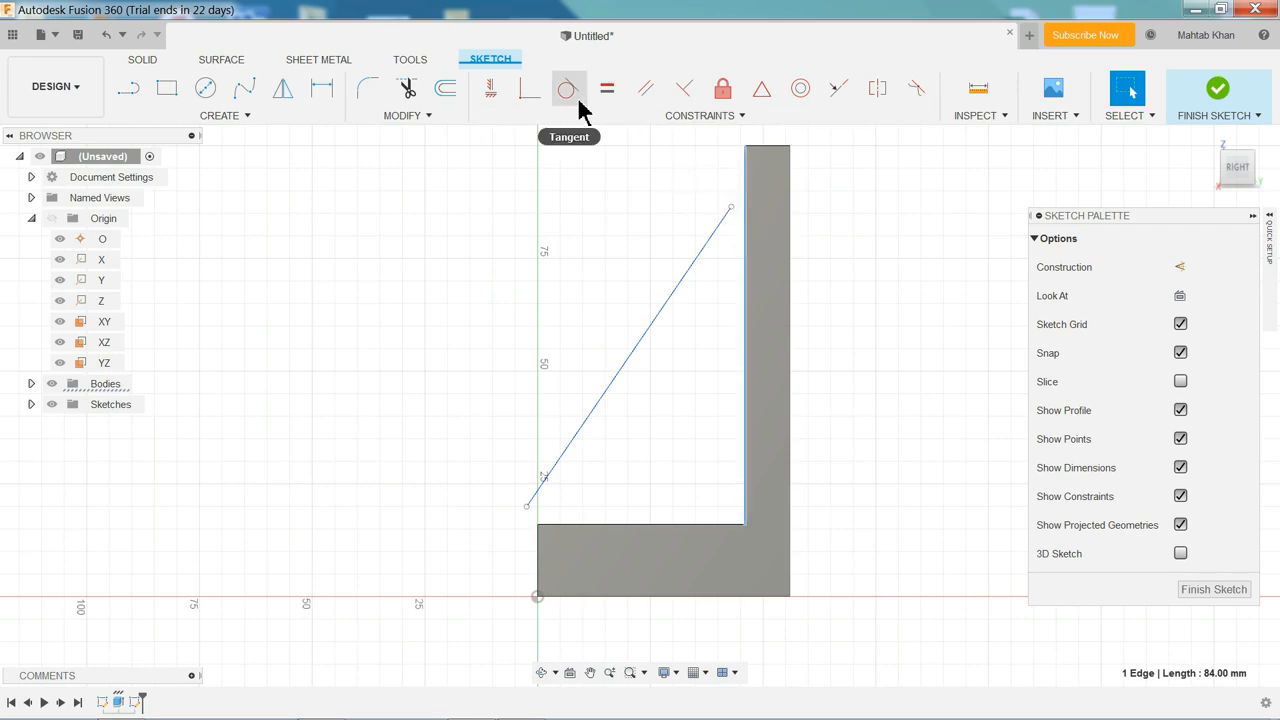
pyautogui.click(530, 90)
pyautogui.click(731, 213)
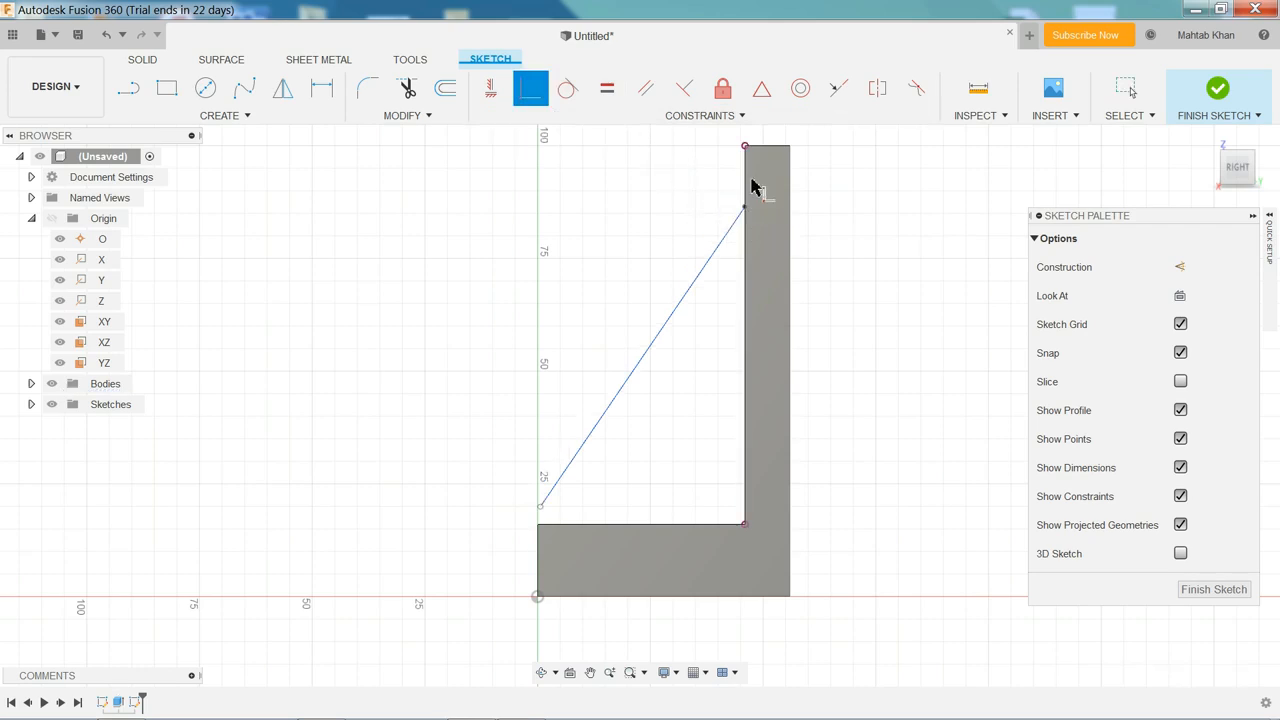
pyautogui.click(541, 510)
pyautogui.click(538, 524)
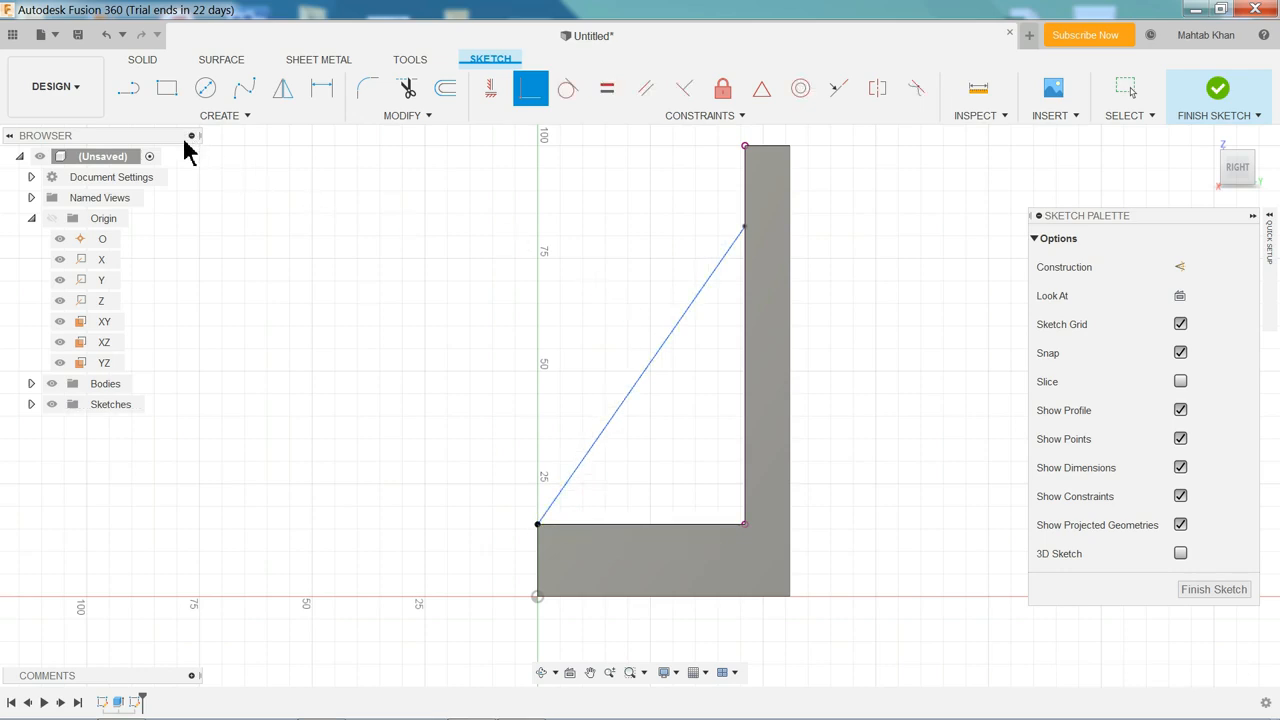
# - Dimension the vertical gap between the sloped line's upper endpoint and the upright's top corner as 13 mm, and finish the sketch
pyautogui.click(232, 116)
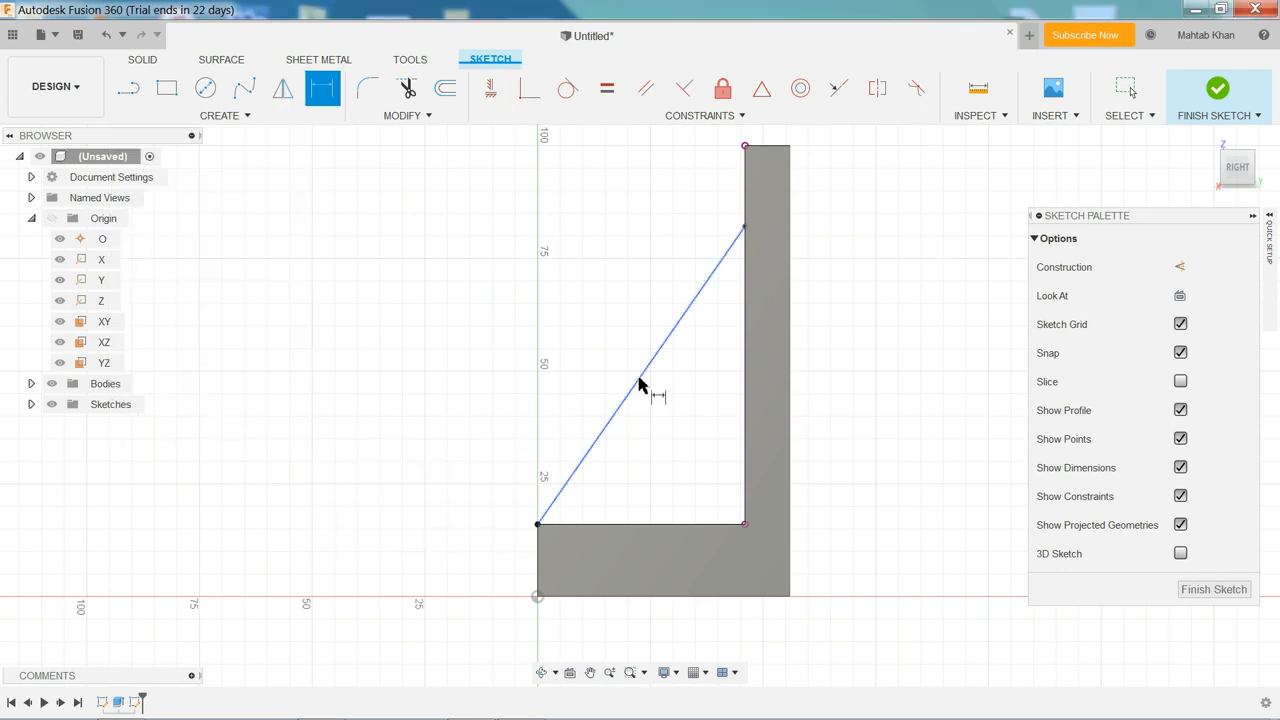
pyautogui.click(746, 228)
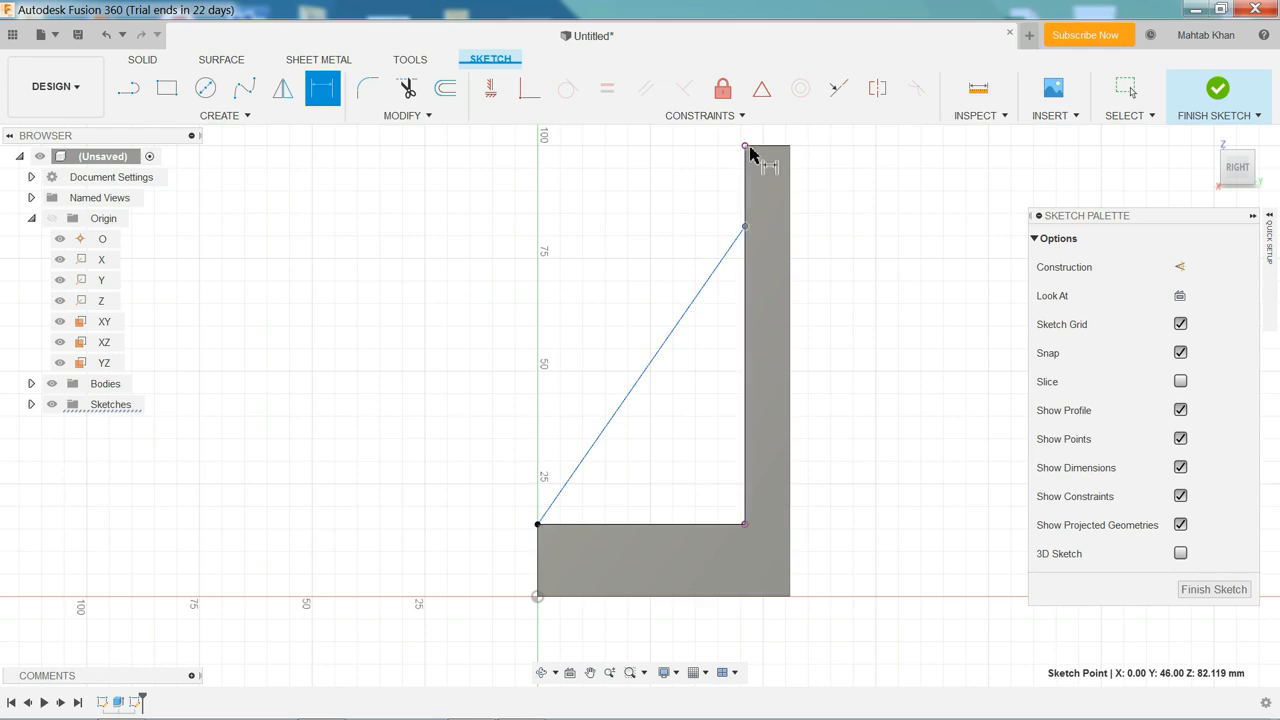
pyautogui.click(746, 147)
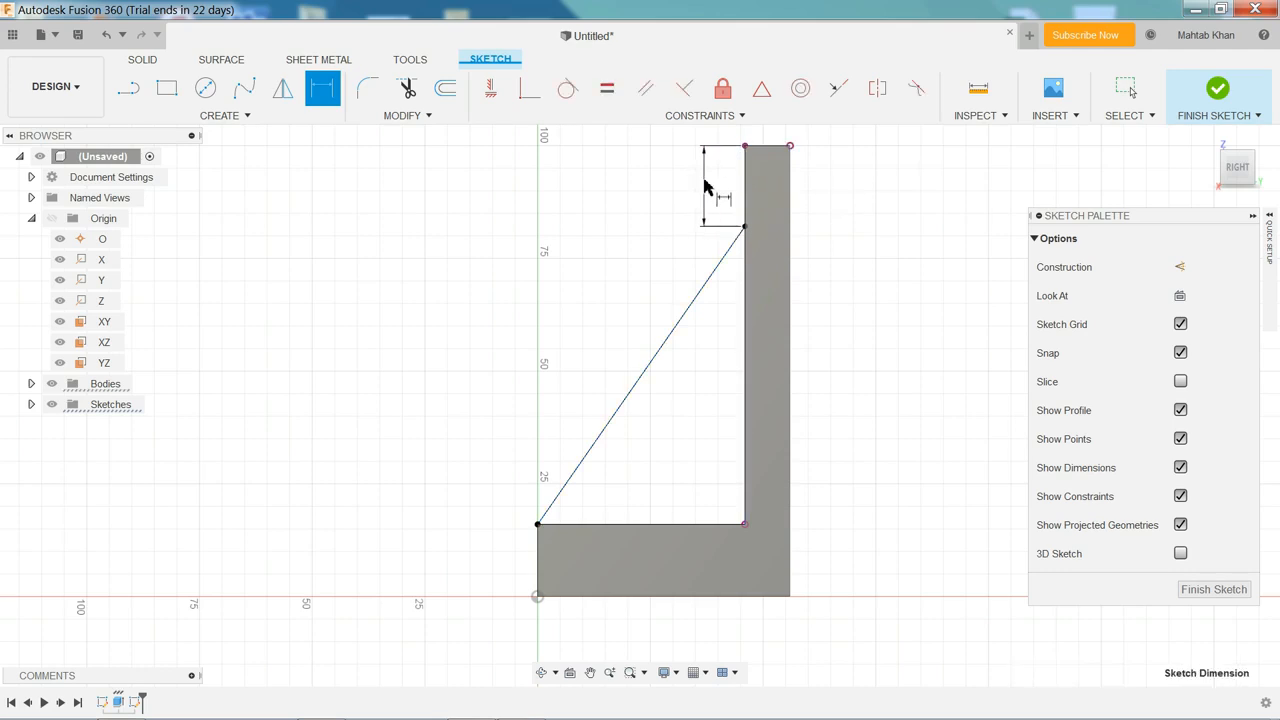
pyautogui.click(707, 183)
pyautogui.write('13')
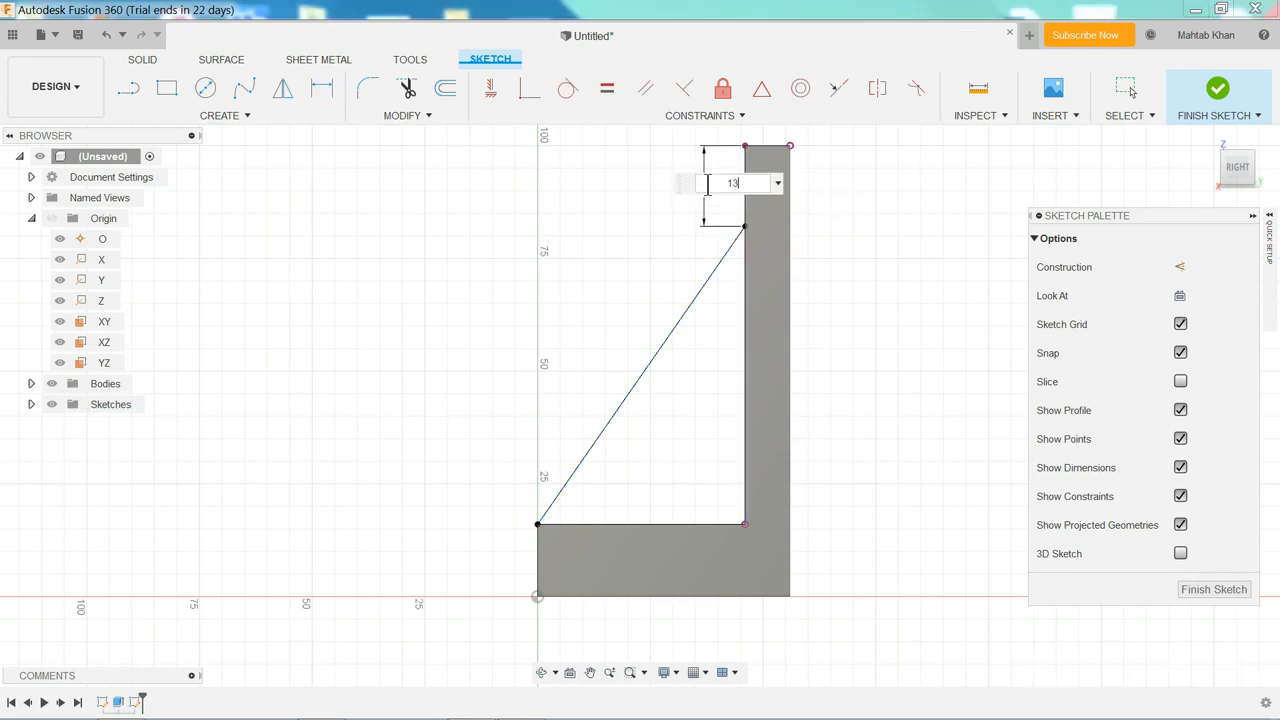
pyautogui.press('Return')
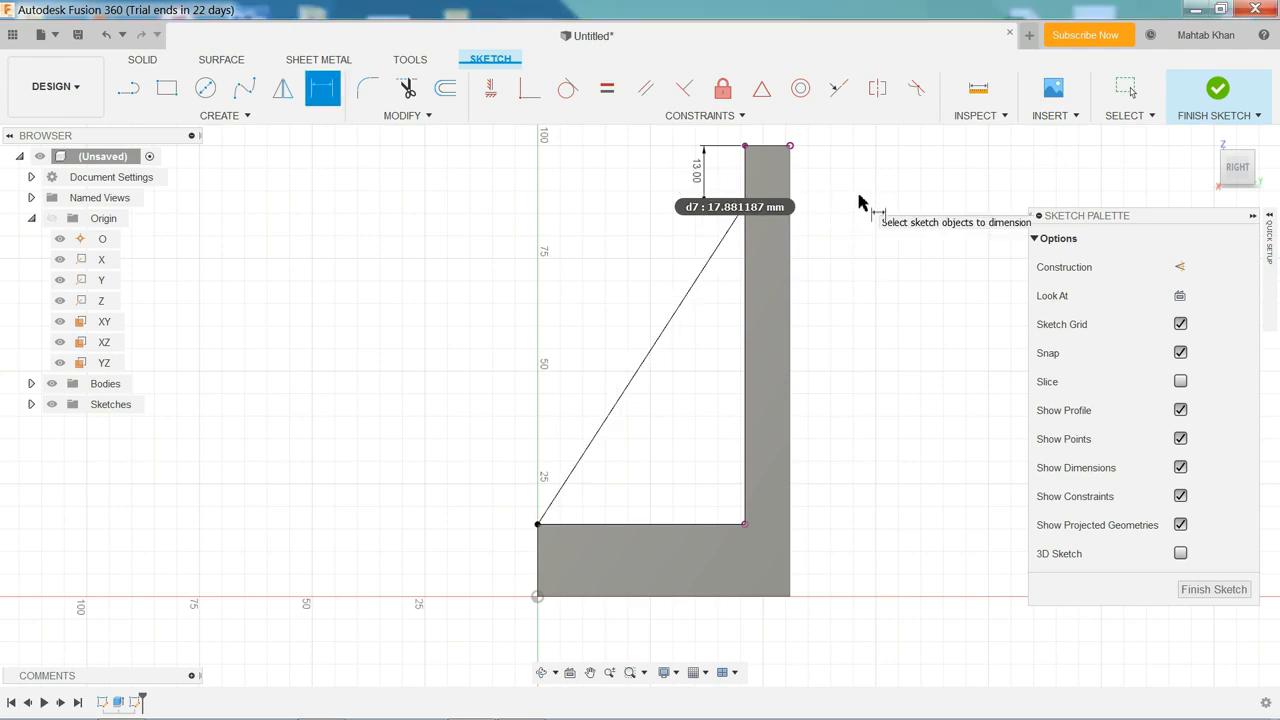
pyautogui.press('Escape')
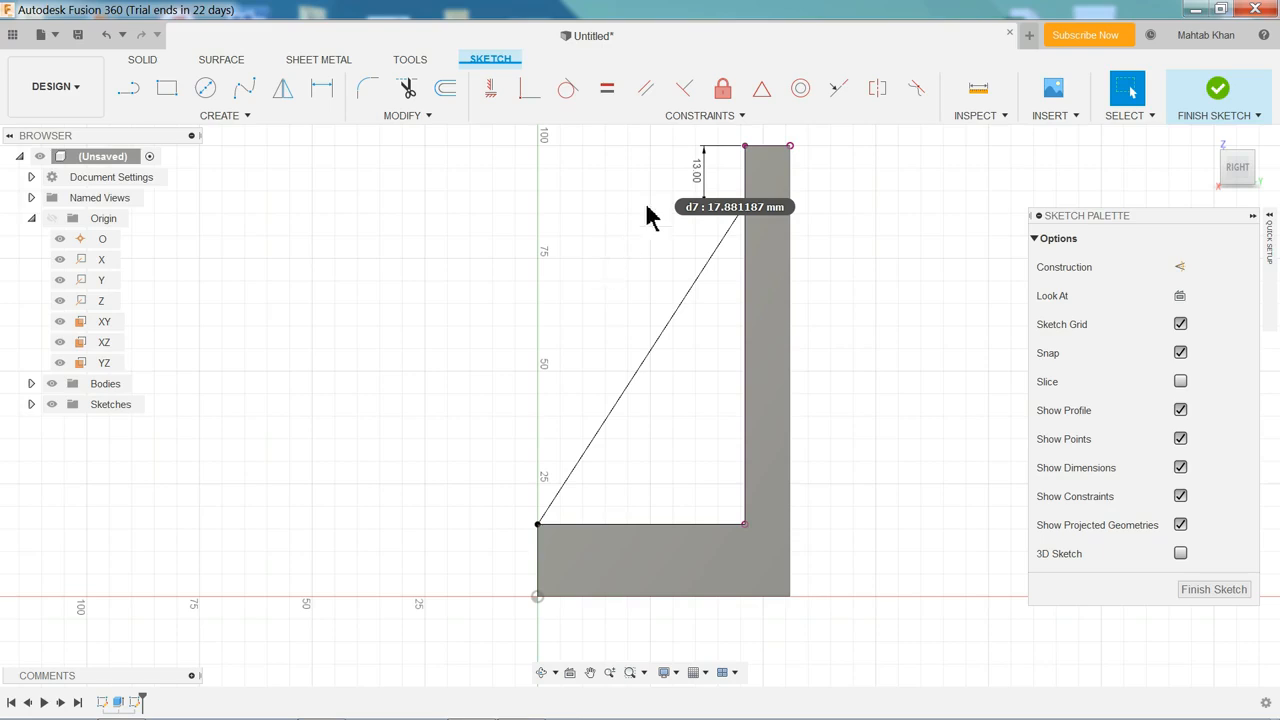
pyautogui.click(1213, 92)
pyautogui.click(1211, 144)
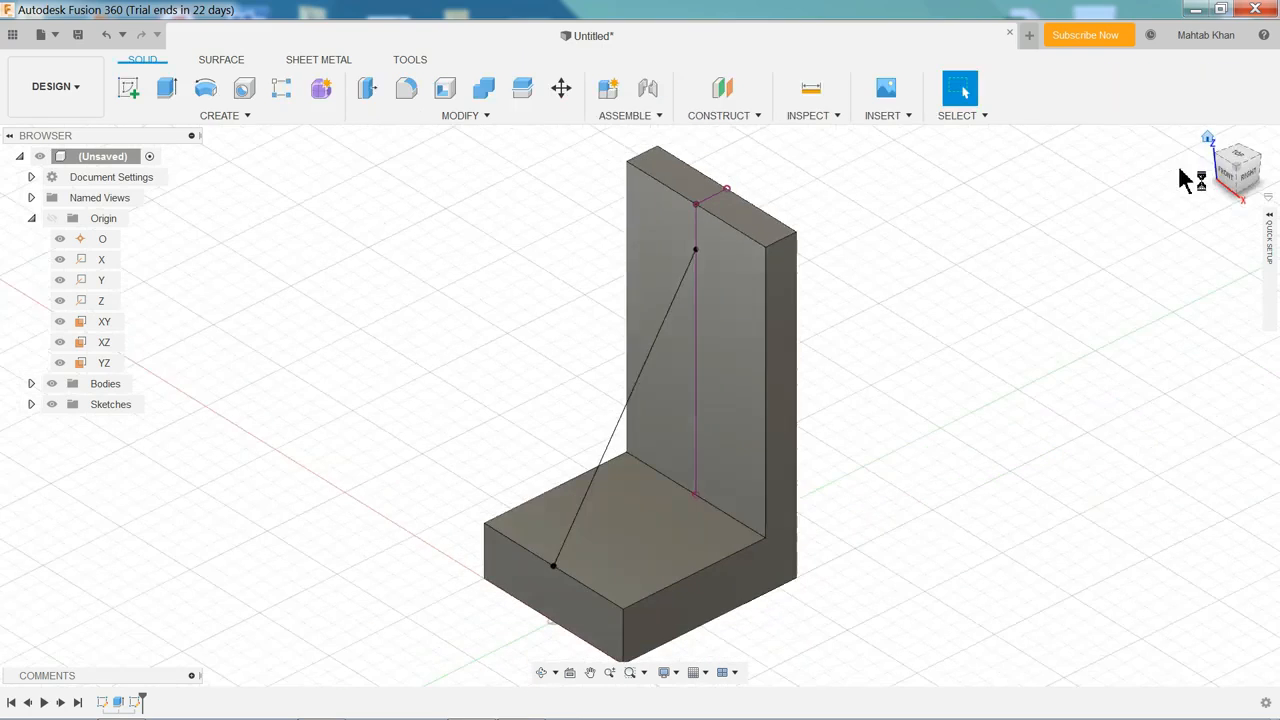
# - Create a rib from the sloped line with symmetric thickness of 10 mm and depth To Next
pyautogui.scroll(1, 660, 455)
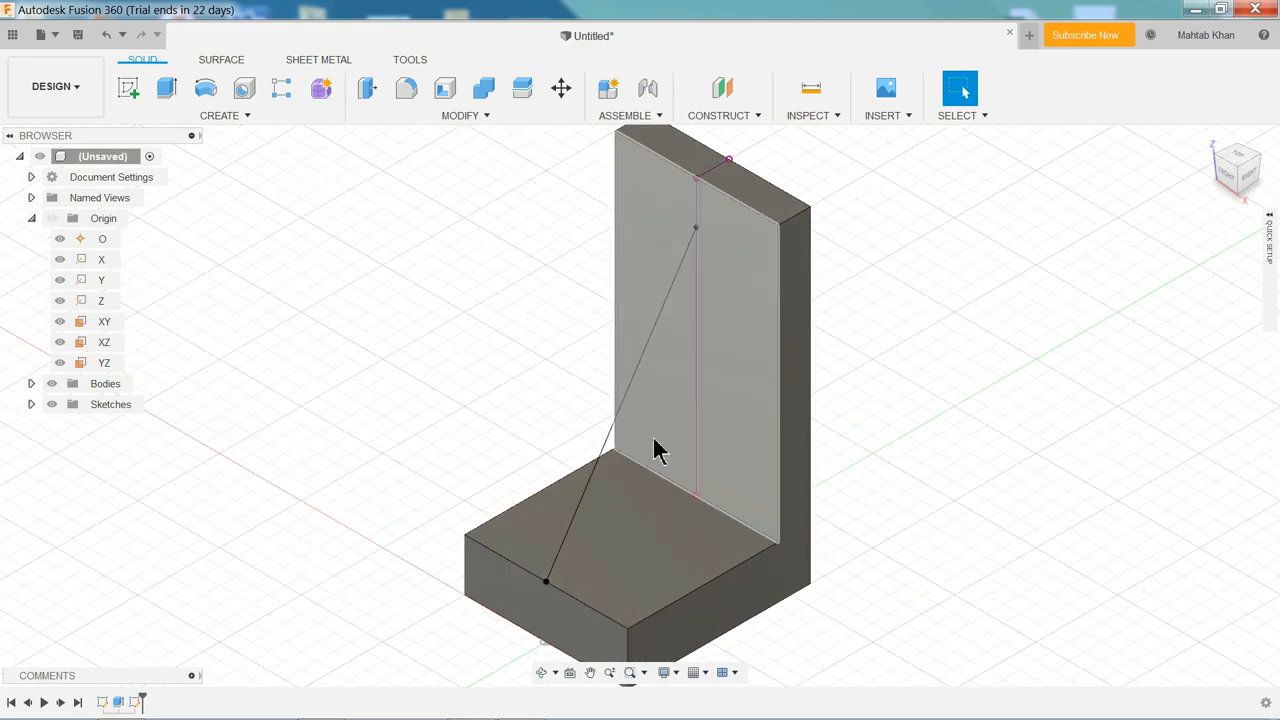
pyautogui.click(208, 116)
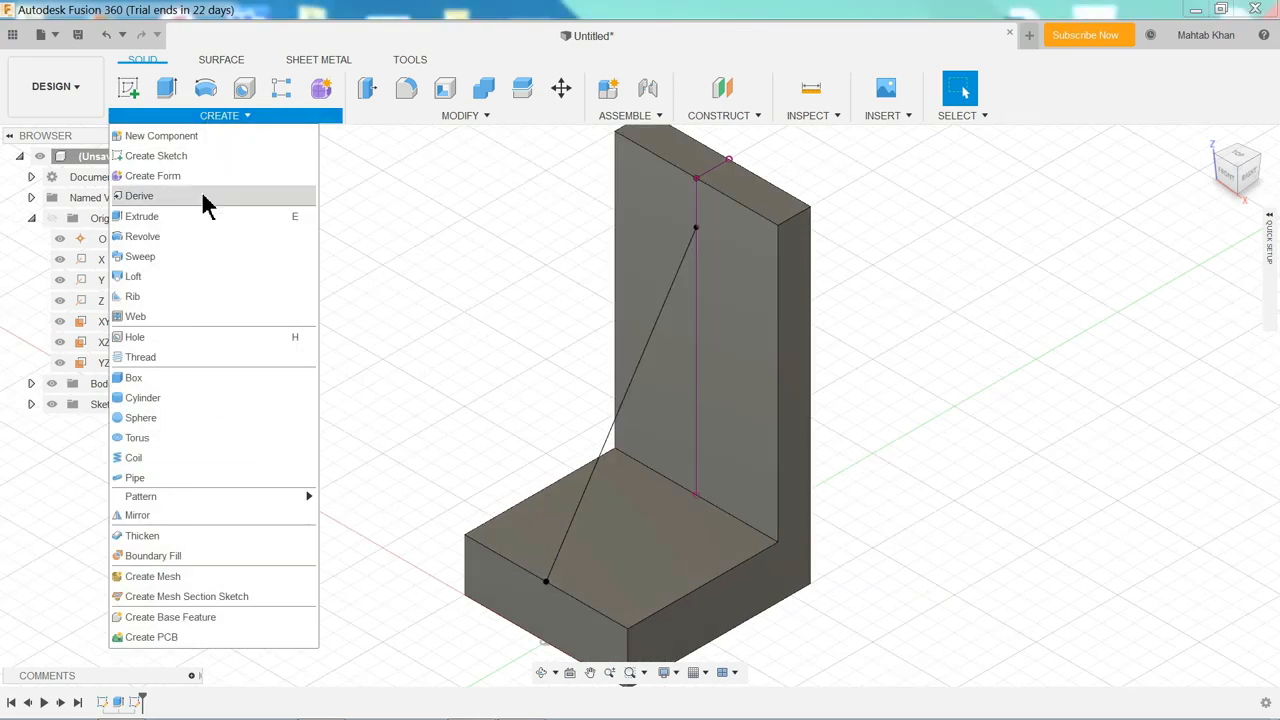
pyautogui.click(136, 298)
pyautogui.moveTo(1137, 229); pyautogui.dragTo(1030, 200)
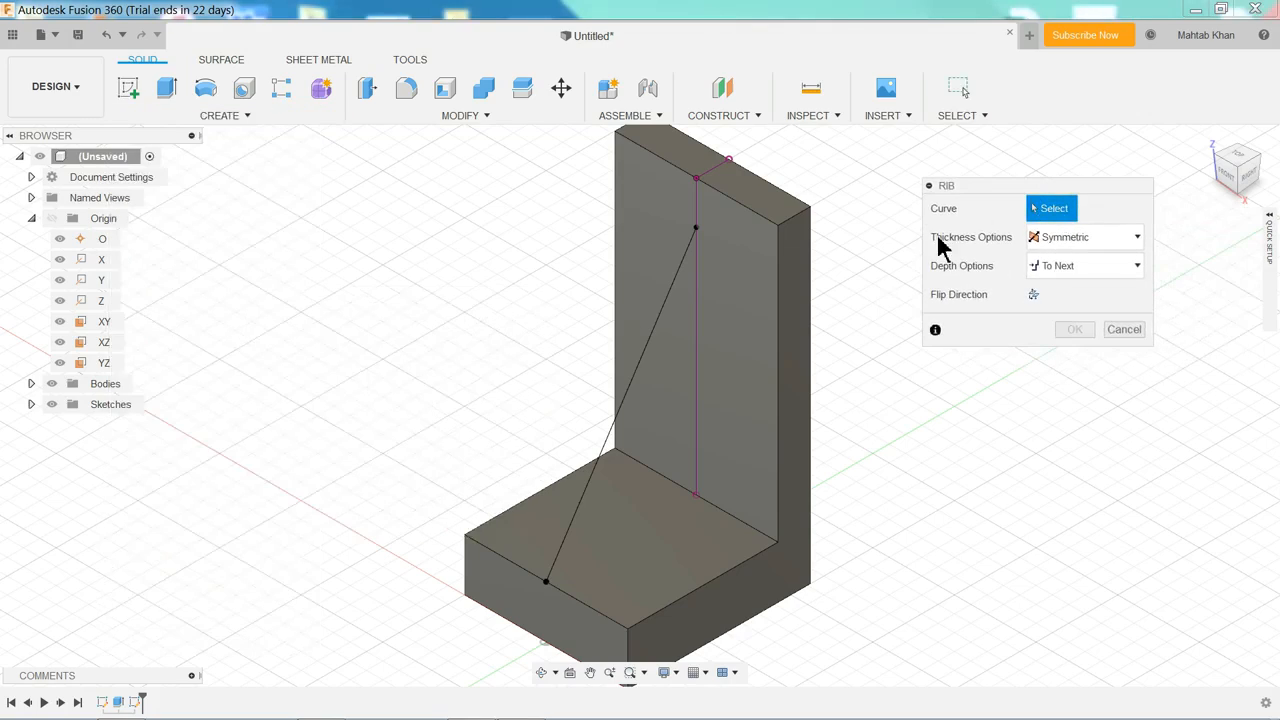
pyautogui.click(638, 381)
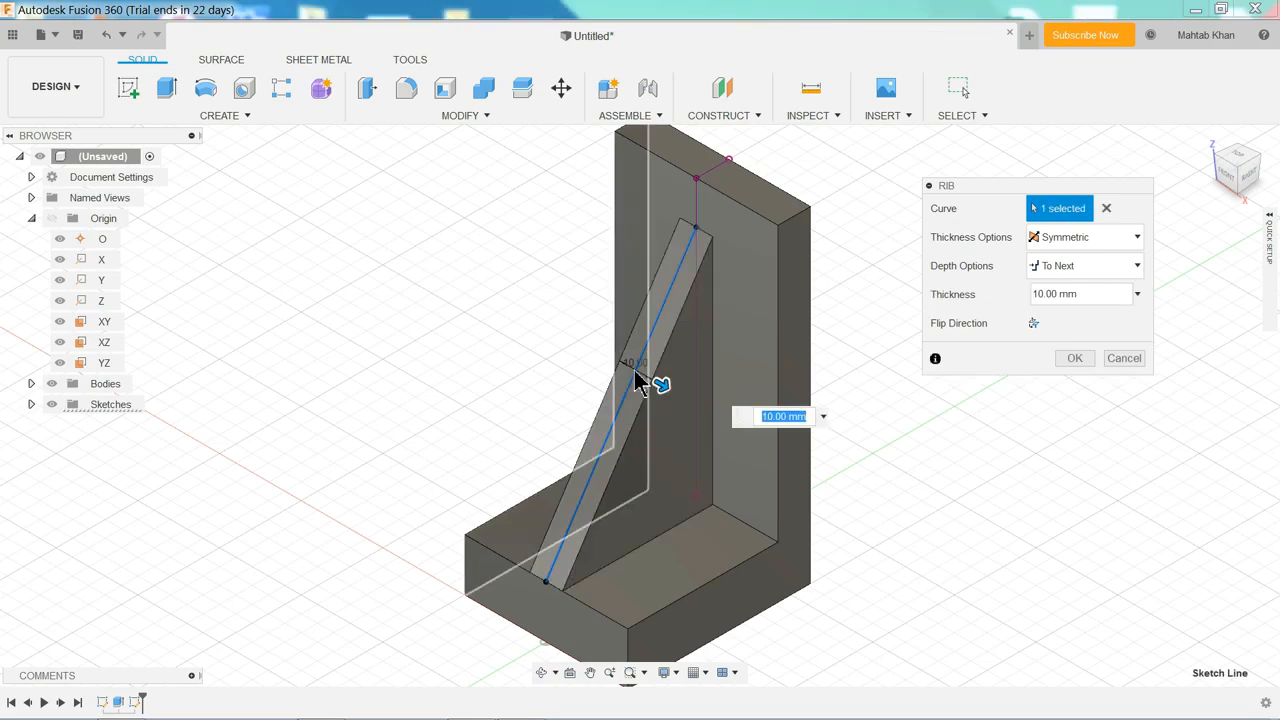
pyautogui.click(1083, 242)
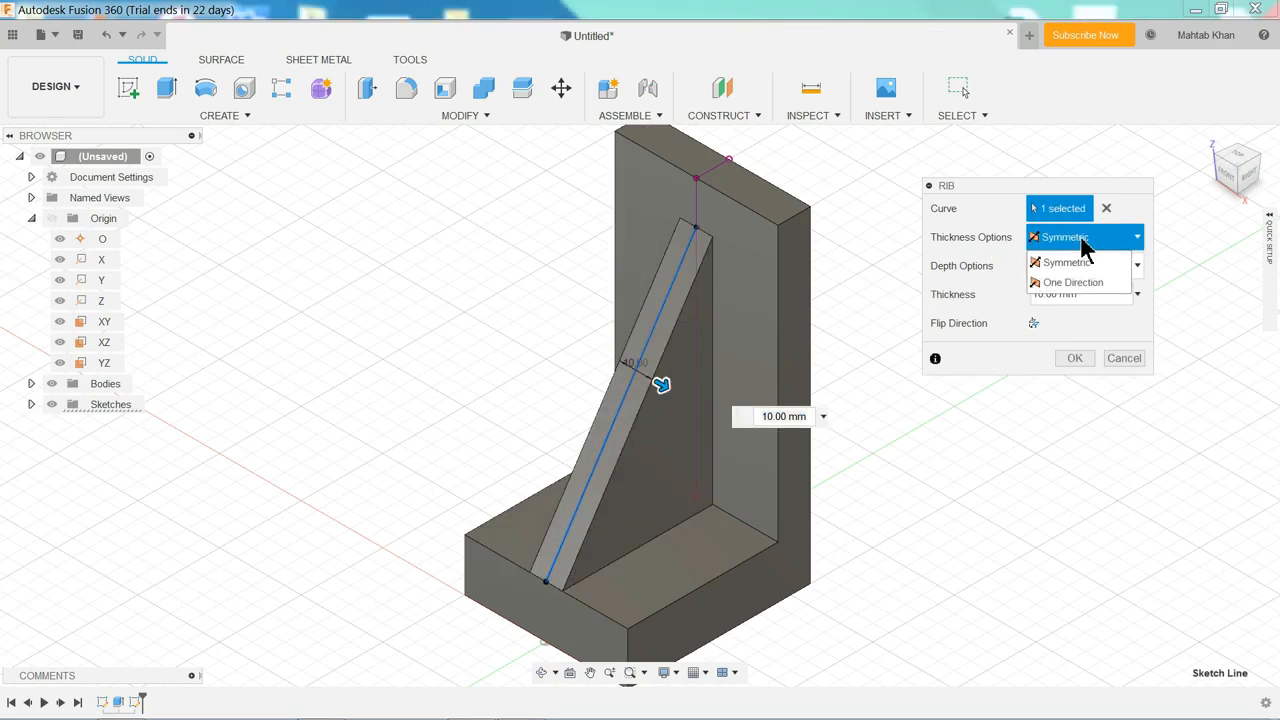
pyautogui.click(1068, 263)
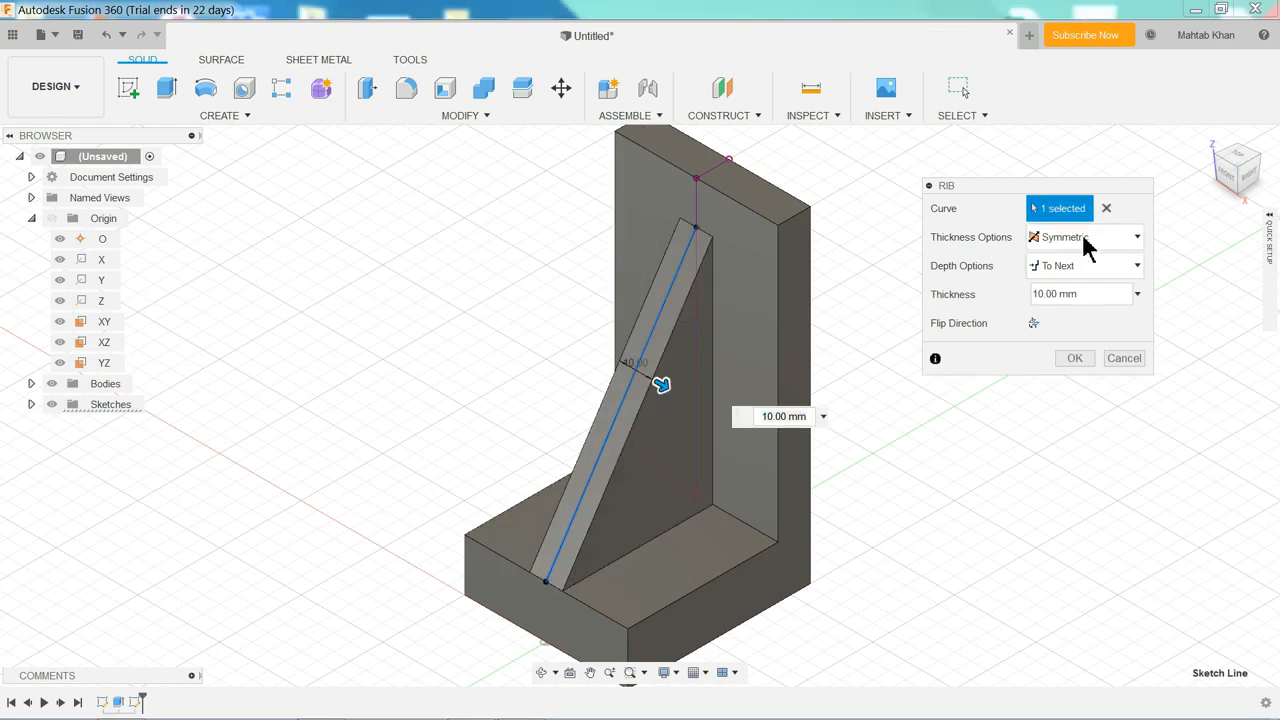
pyautogui.click(1139, 268)
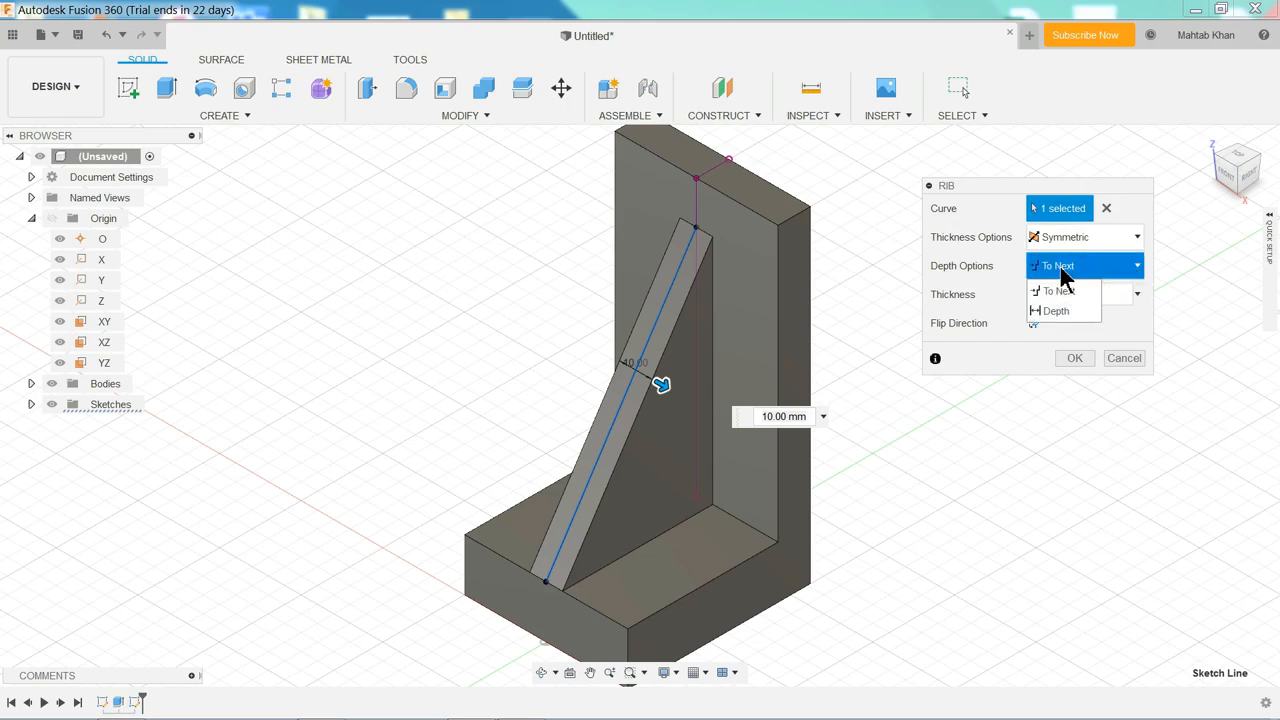
pyautogui.click(1141, 272)
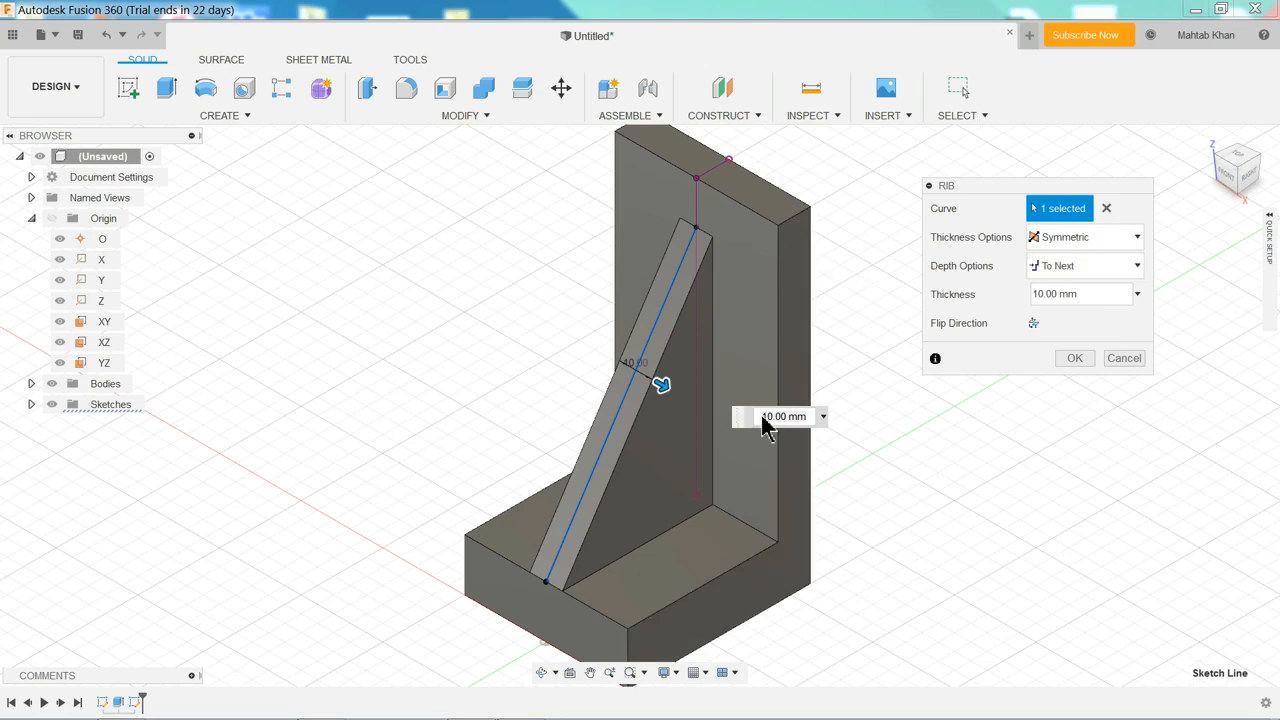
pyautogui.moveTo(1097, 297); pyautogui.dragTo(1036, 297)
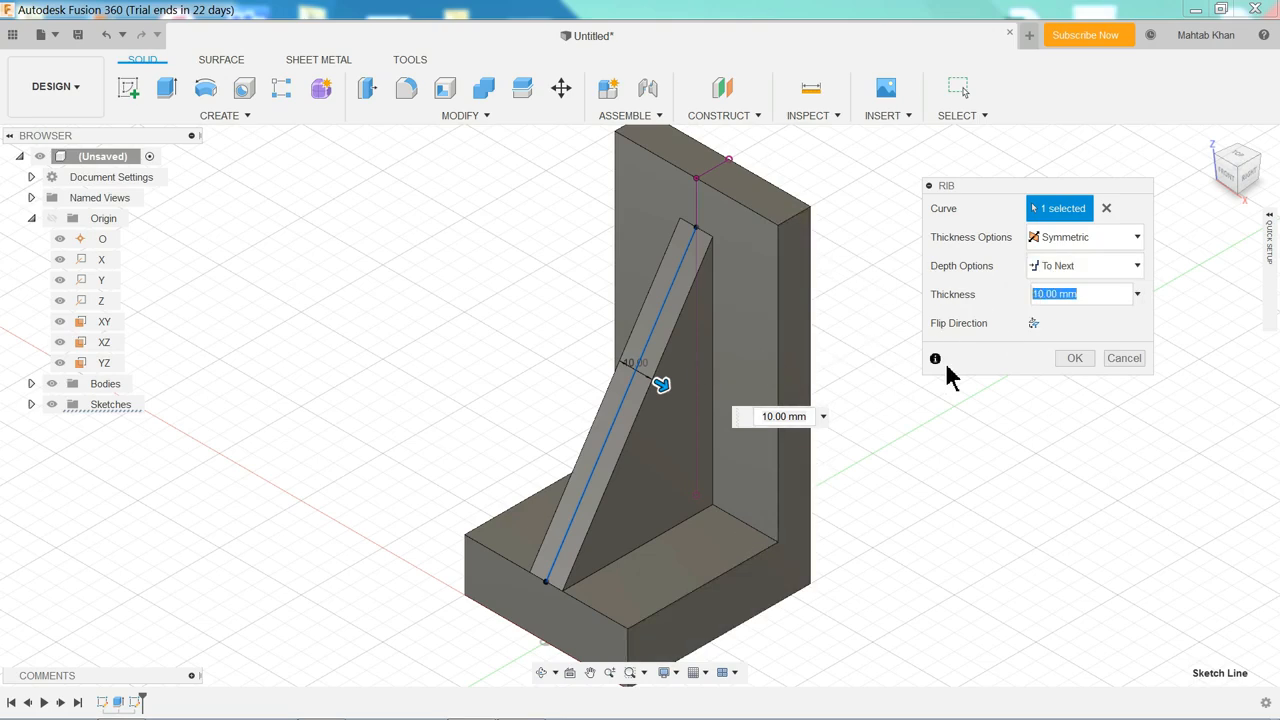
pyautogui.click(1071, 359)
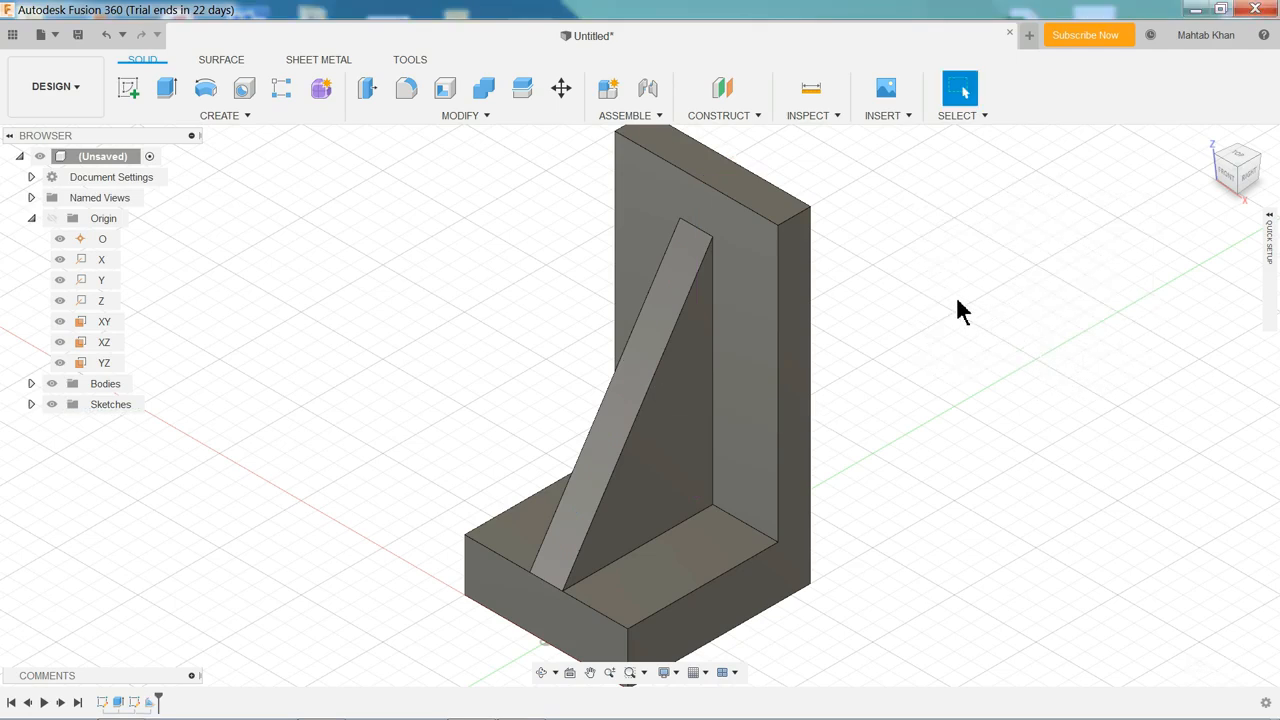
# - Switch to Windows Photo Viewer to examine the top plate in the CI support drawing, and return to Fusion 360
pyautogui.scroll(-1, 883, 292)
pyautogui.hotkey('alt', 'Tab')
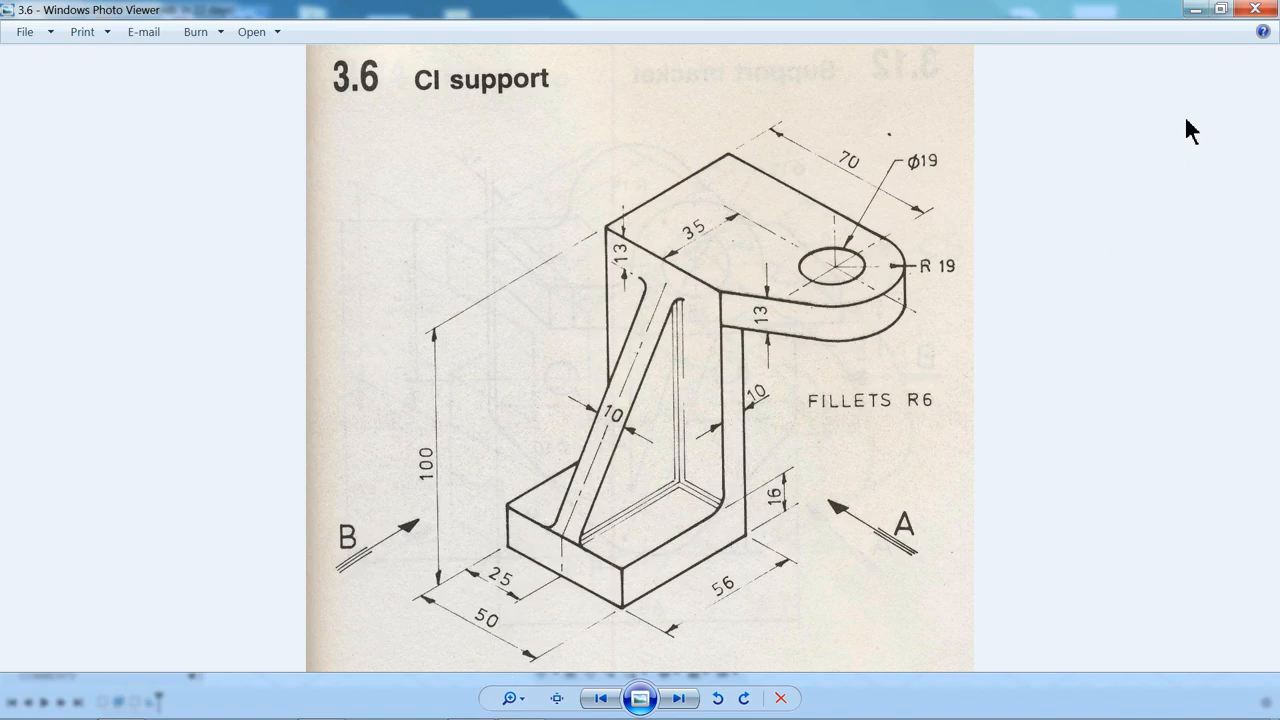
pyautogui.click(1195, 9)
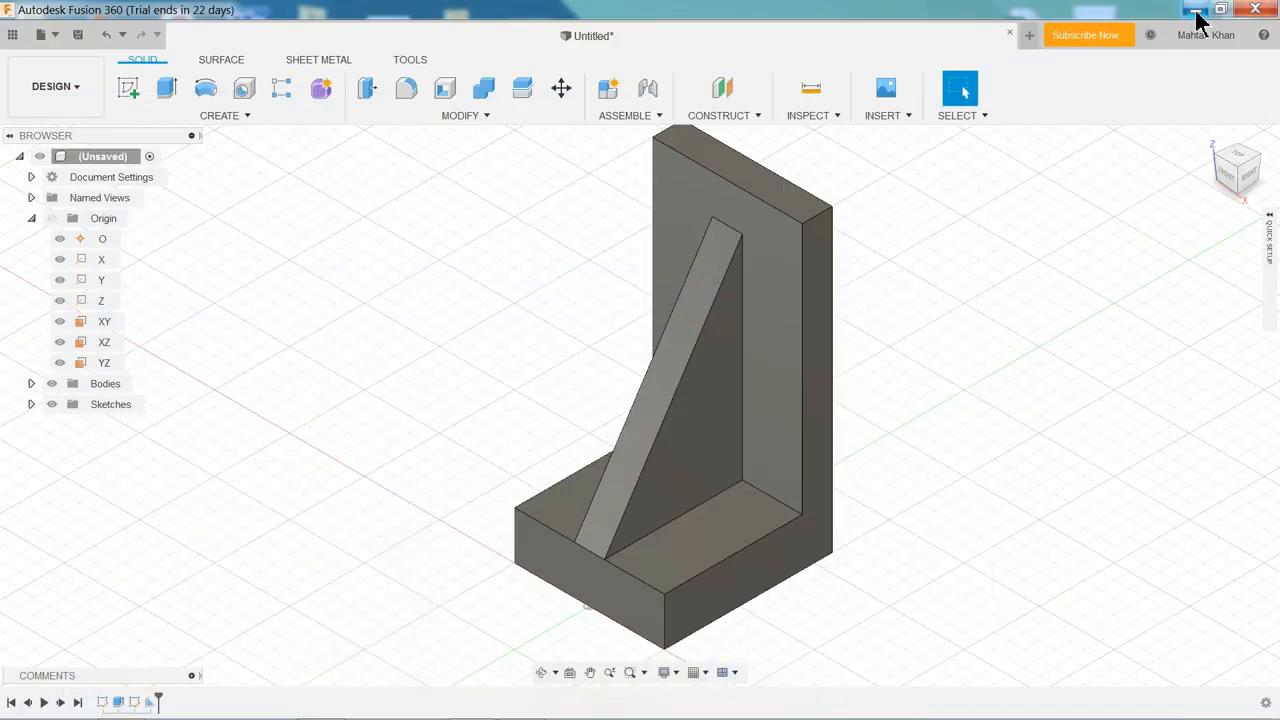
# - Start a sketch on the upright's top face and draw a side line about 62 mm long from its rib-side corner, continued by a perpendicular line
pyautogui.click(789, 200)
pyautogui.click(130, 92)
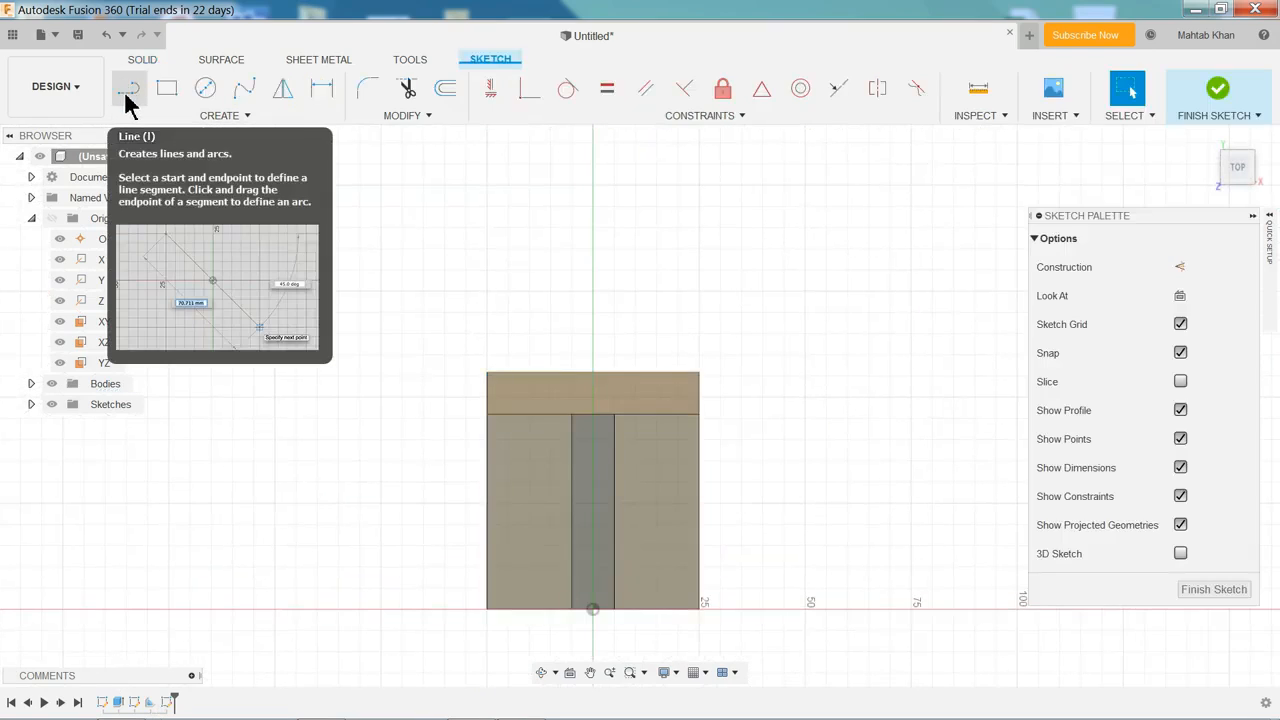
pyautogui.click(128, 96)
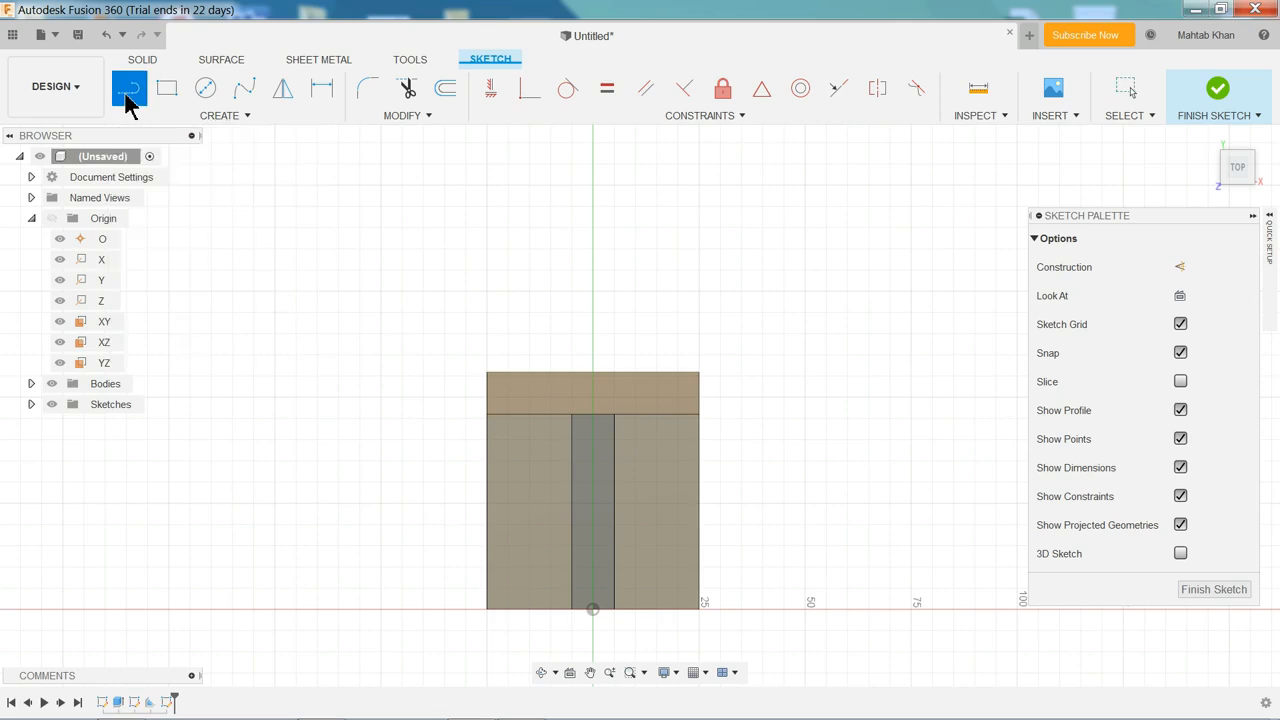
pyautogui.click(488, 418)
pyautogui.moveTo(487, 270); pyautogui.dragTo(487, 157)
pyautogui.click(487, 153)
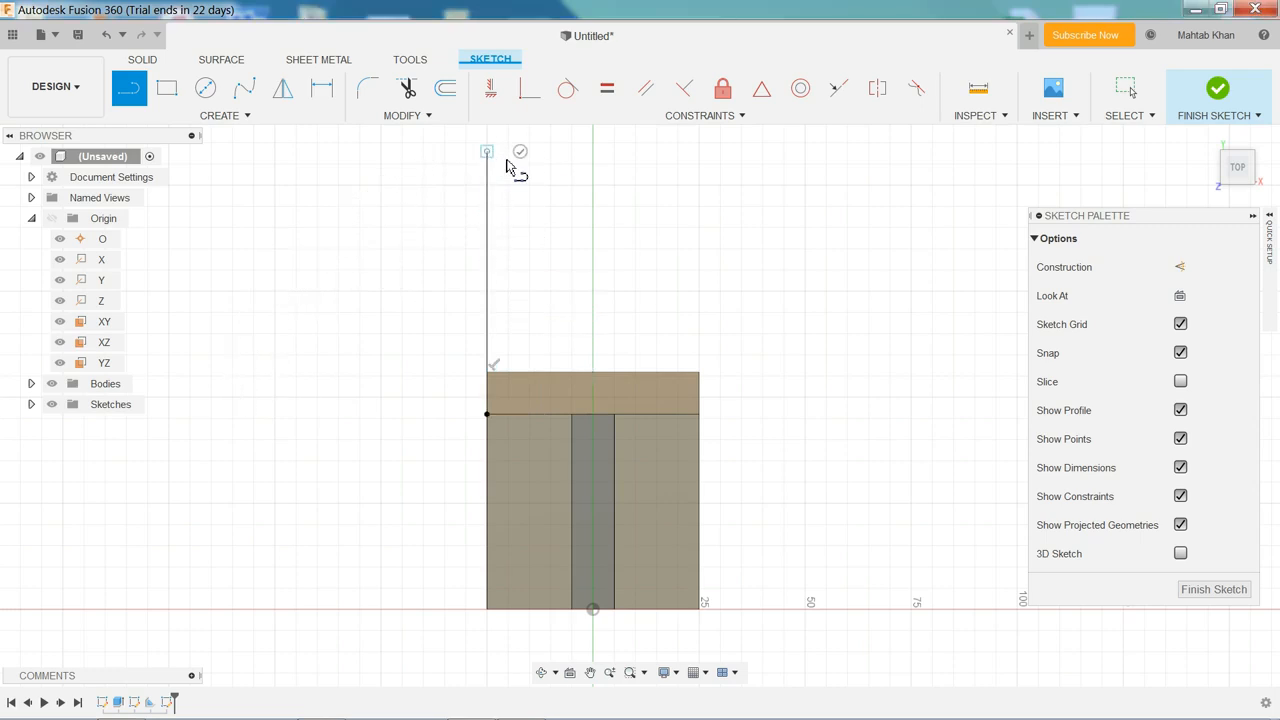
pyautogui.click(862, 154)
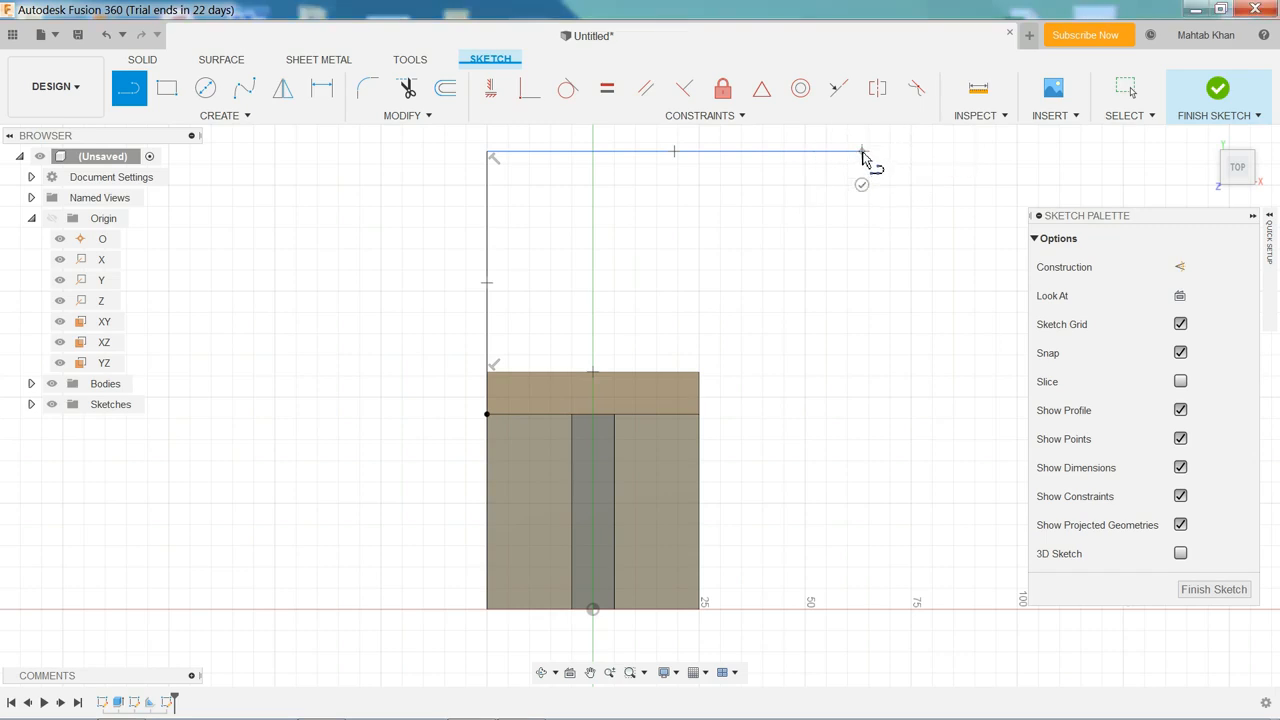
# - Continue the plate outline with a tangent arc of about 21 mm radius and a sloped line to the upright's opposite rib-side corner
pyautogui.moveTo(863, 157); pyautogui.dragTo(916, 316)
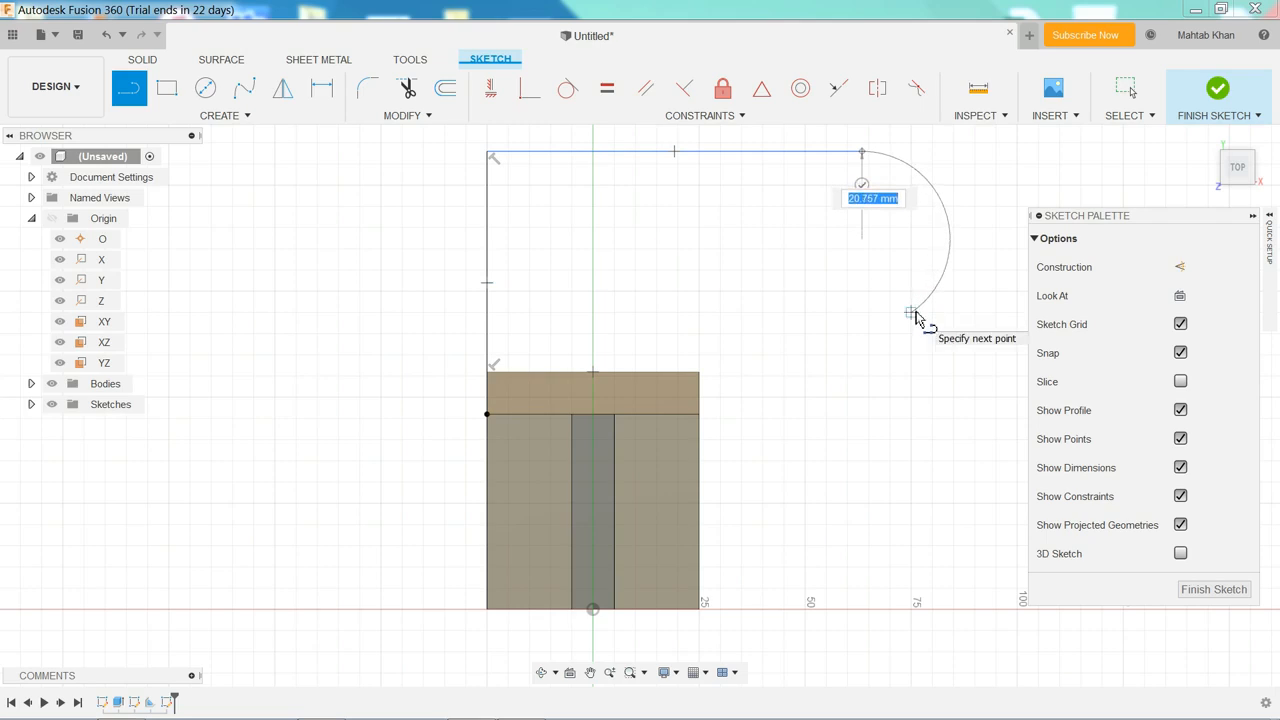
pyautogui.moveTo(916, 316); pyautogui.dragTo(918, 314)
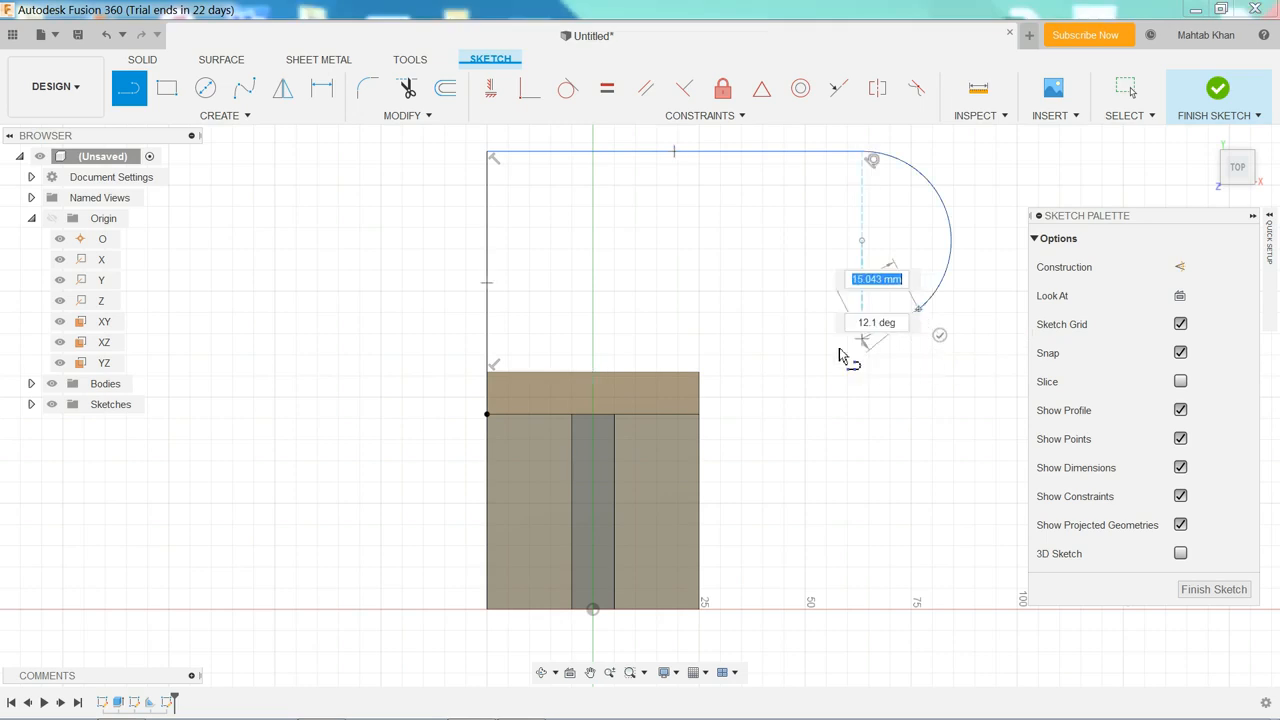
pyautogui.click(700, 422)
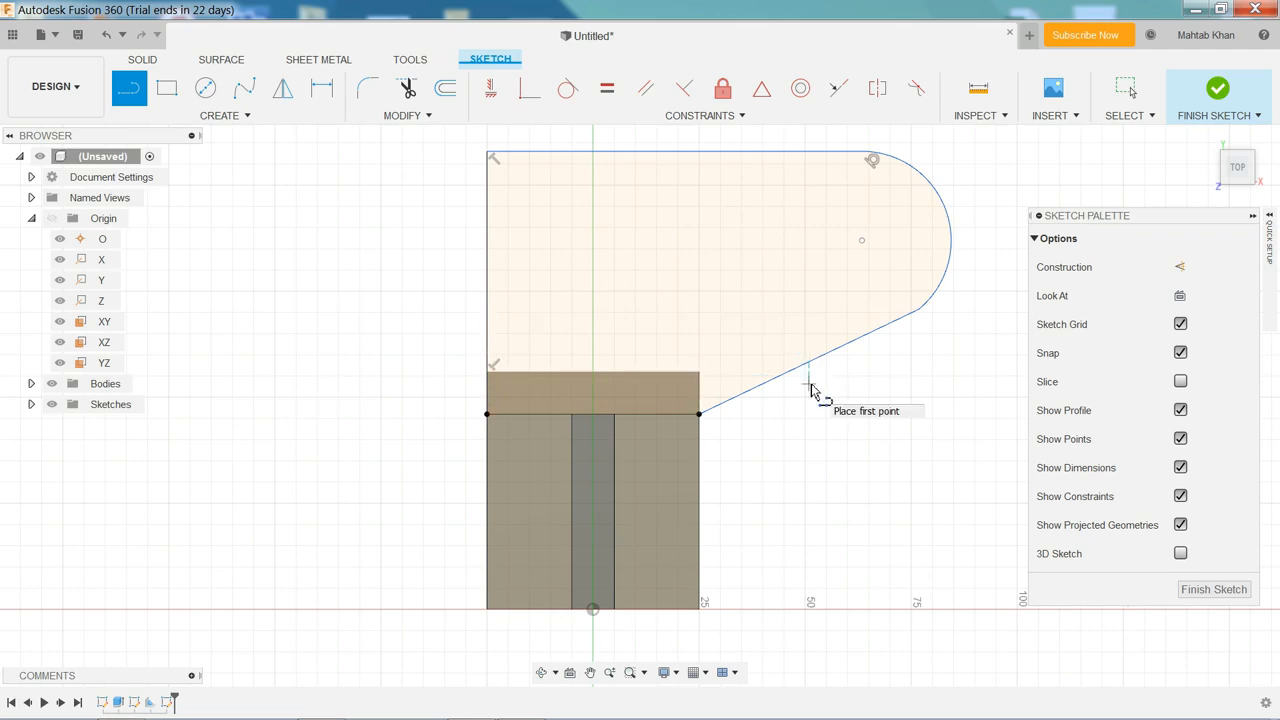
pyautogui.press('Escape')
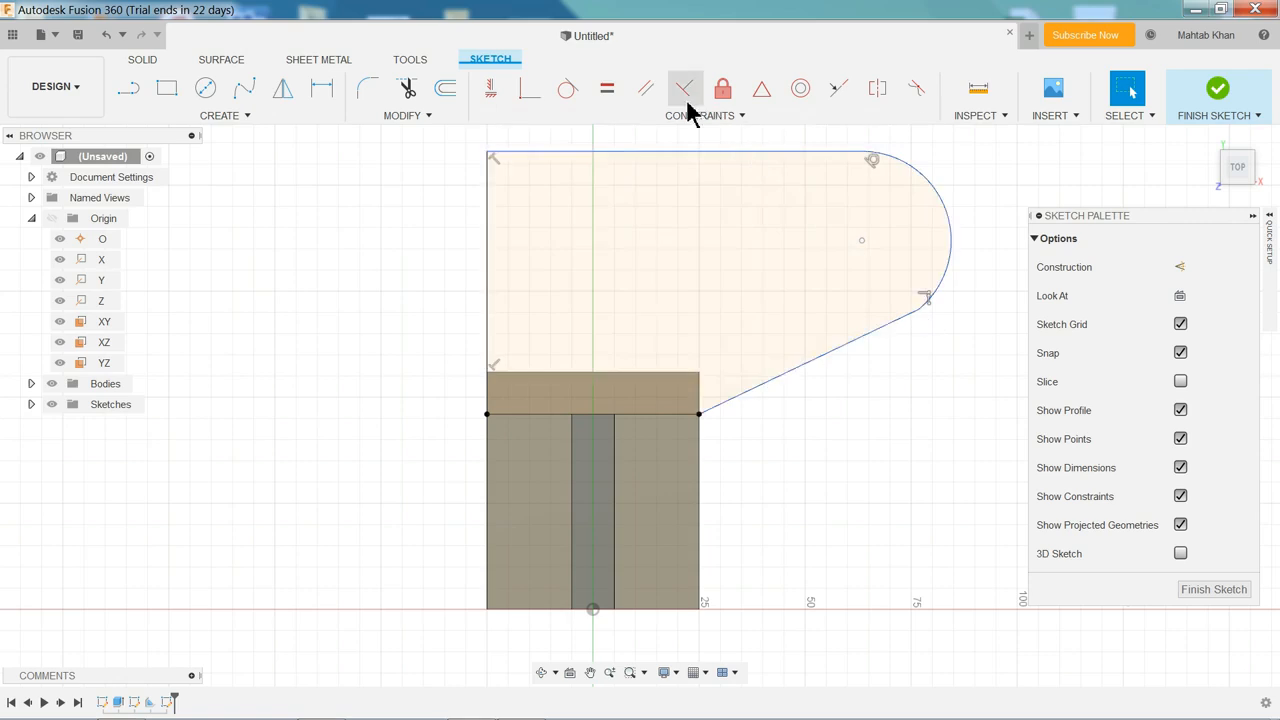
# - Apply a tangent constraint between the end arc and the sloped line
pyautogui.click(570, 97)
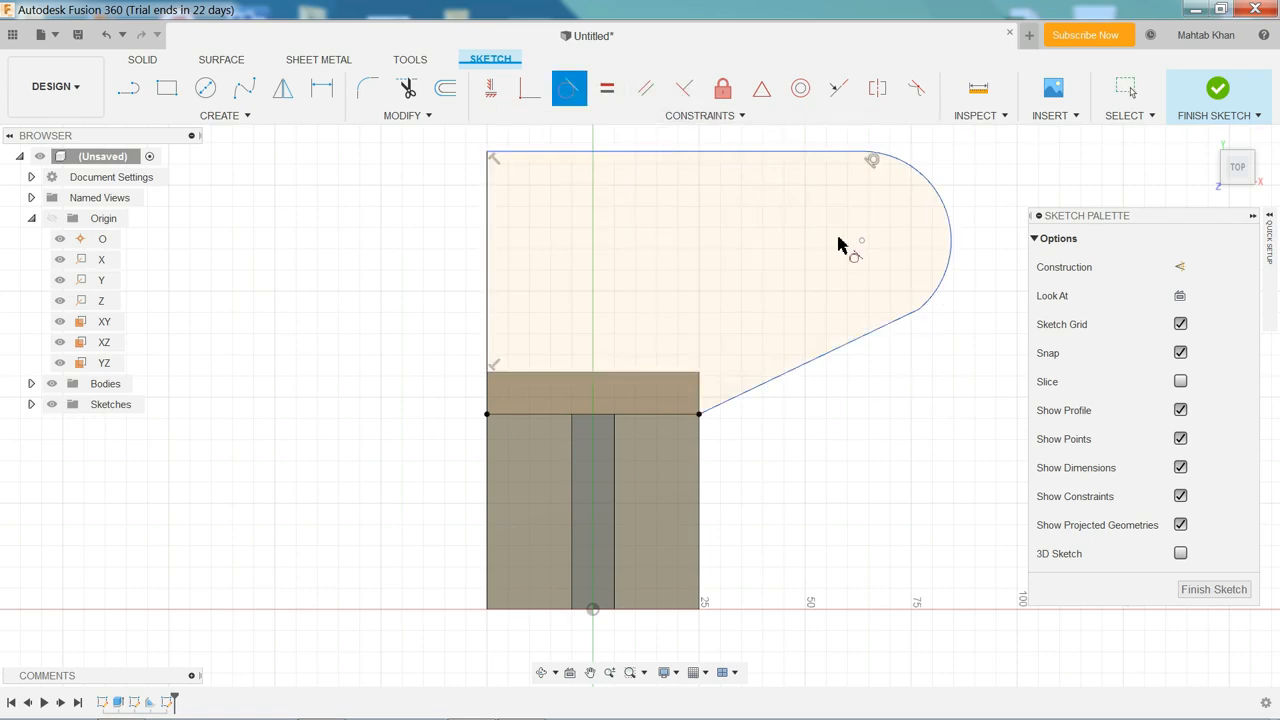
pyautogui.click(942, 296)
pyautogui.click(909, 331)
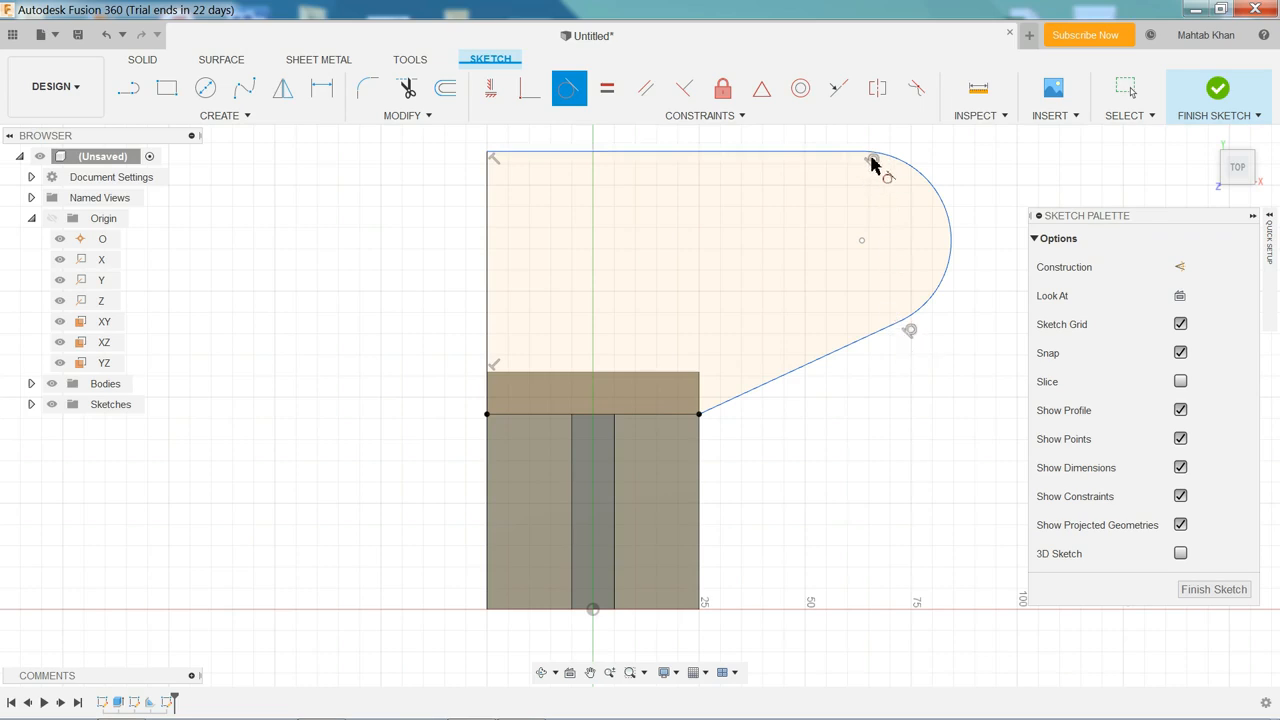
pyautogui.press('Escape')
# - Draw a line along the upright's rib-side top edge connecting the plate outline's two corner points
pyautogui.moveTo(880, 417)
pyautogui.keyDown('shift'); pyautogui.mouseDown(button='middle')
pyautogui.moveTo(869, 371)
pyautogui.moveTo(843, 397)
pyautogui.moveTo(830, 347)
pyautogui.moveTo(823, 366)
pyautogui.moveTo(843, 385)
pyautogui.mouseUp(button='middle'); pyautogui.keyUp('shift')
pyautogui.scroll(5, 877, 449)
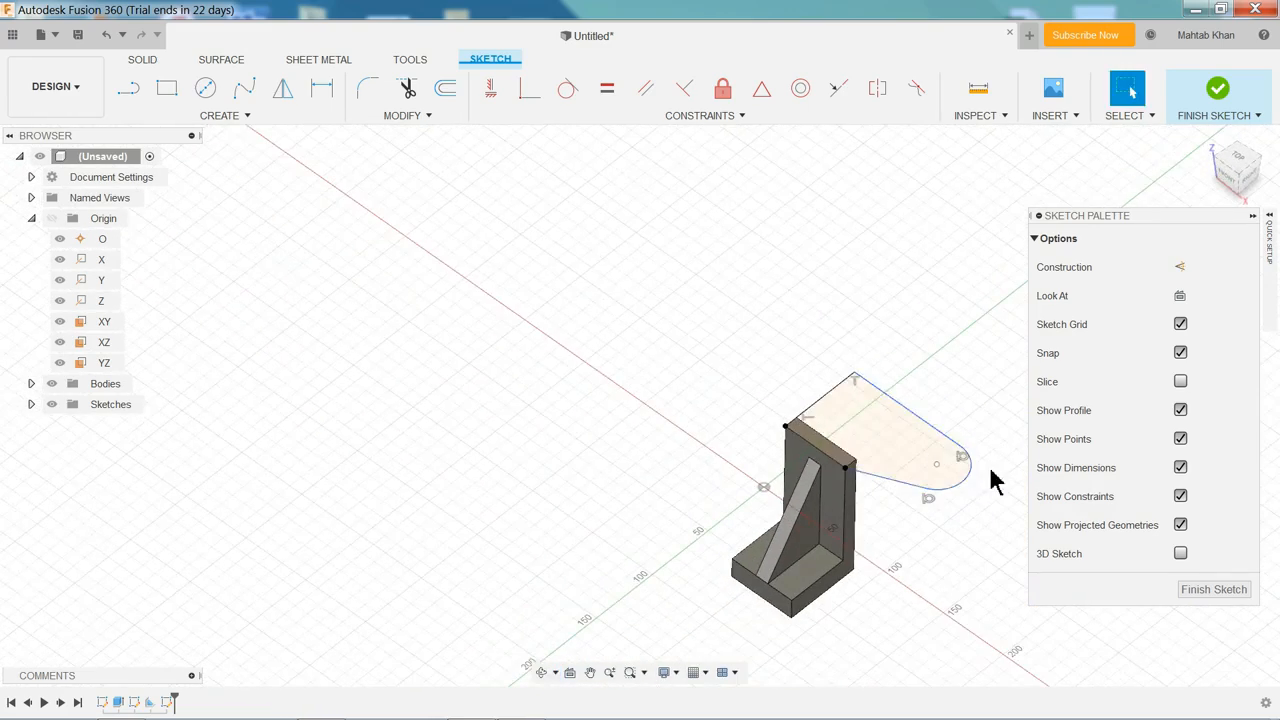
pyautogui.scroll(-3, 949, 471)
pyautogui.scroll(-2, 737, 449)
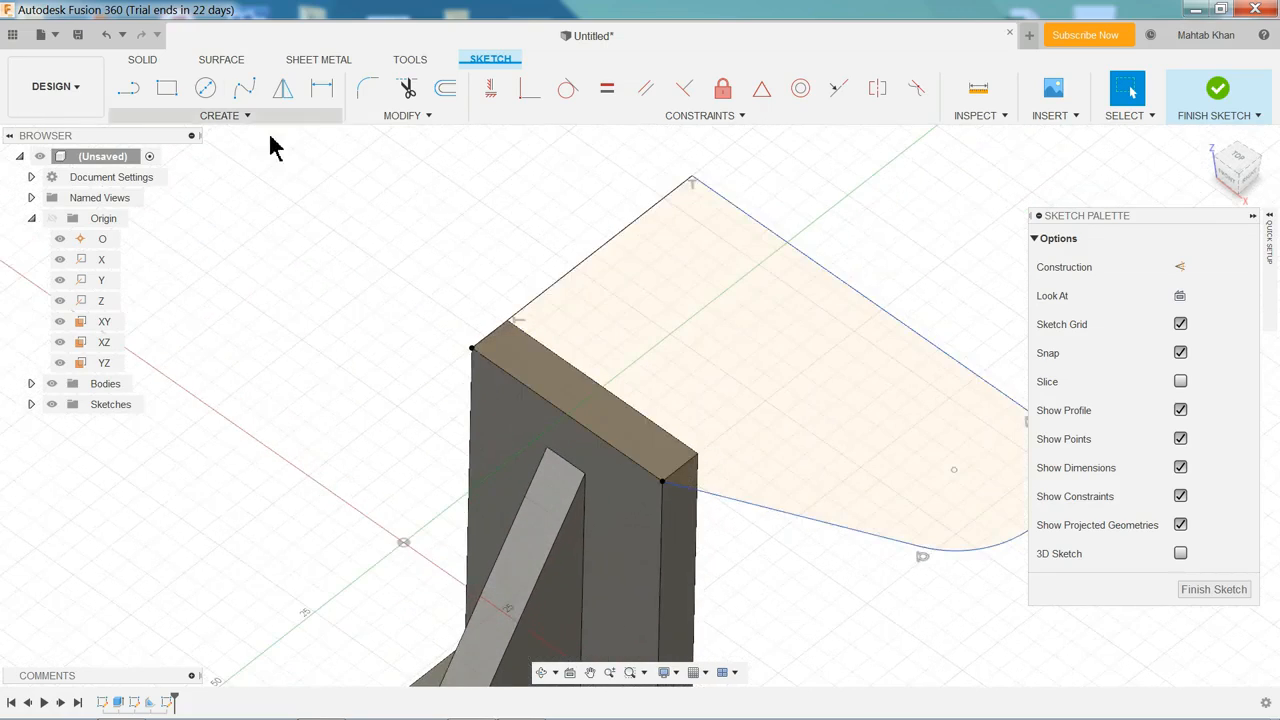
pyautogui.click(128, 89)
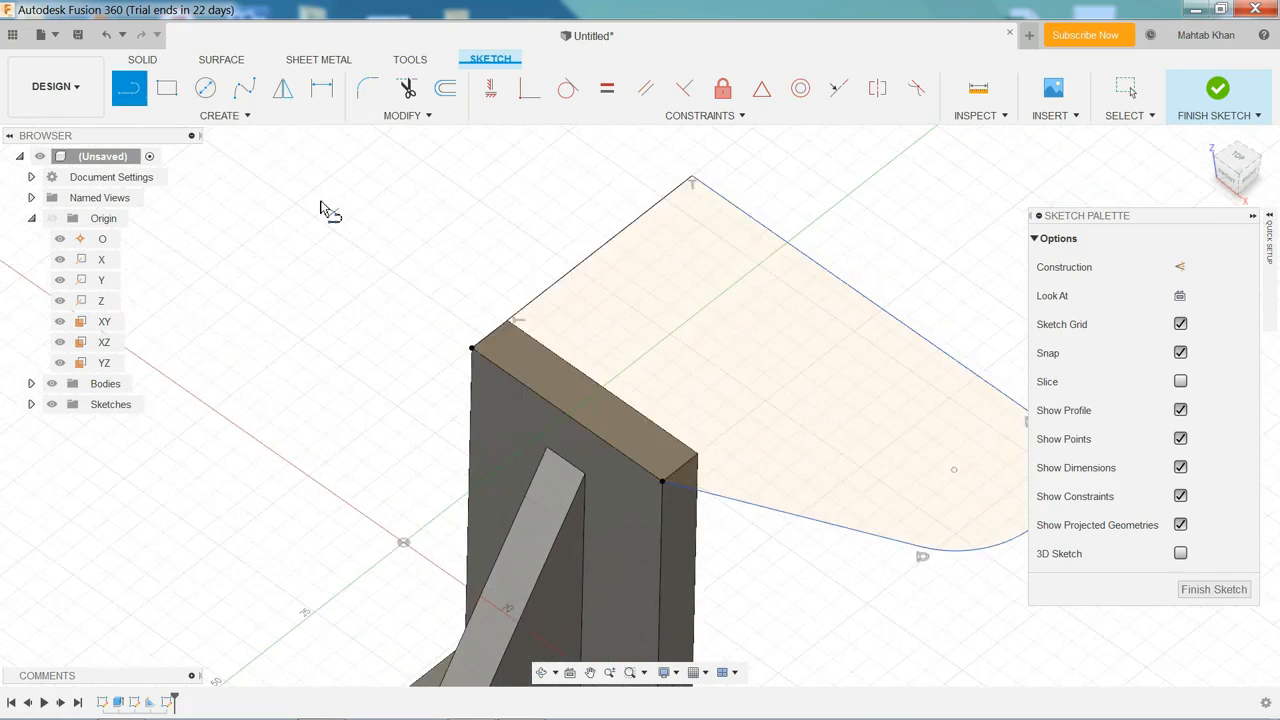
pyautogui.click(663, 483)
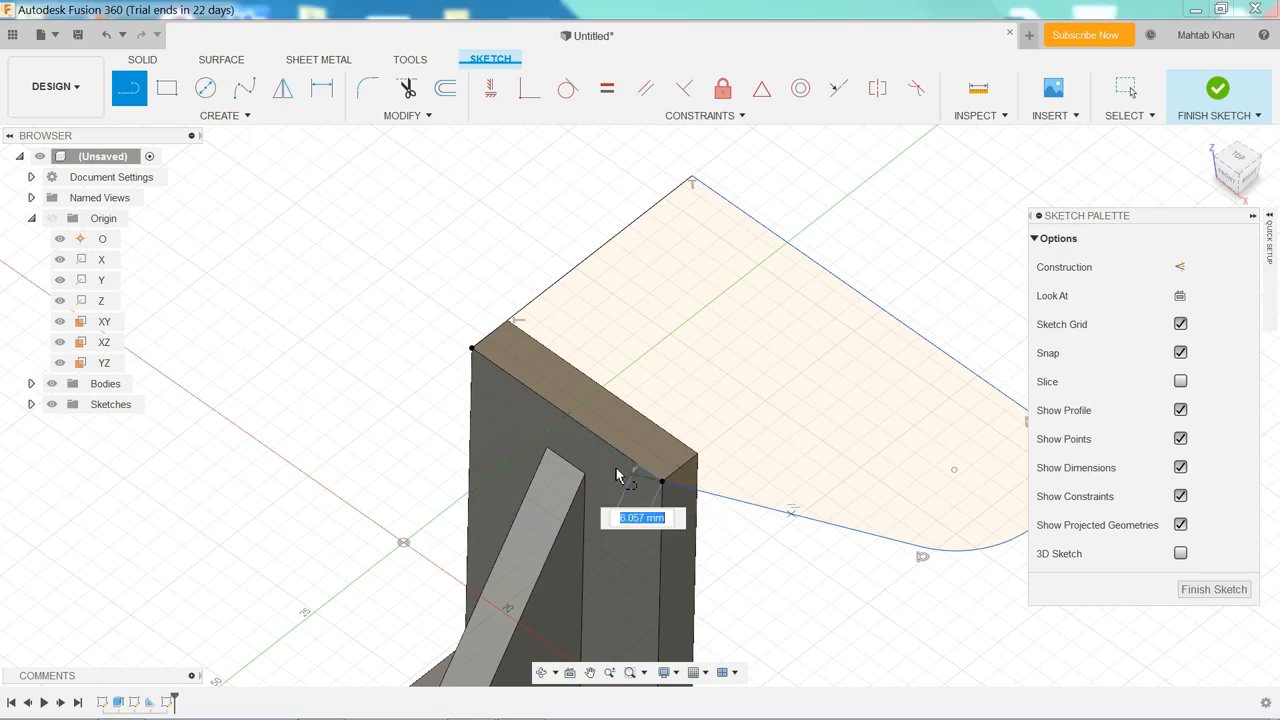
pyautogui.click(473, 350)
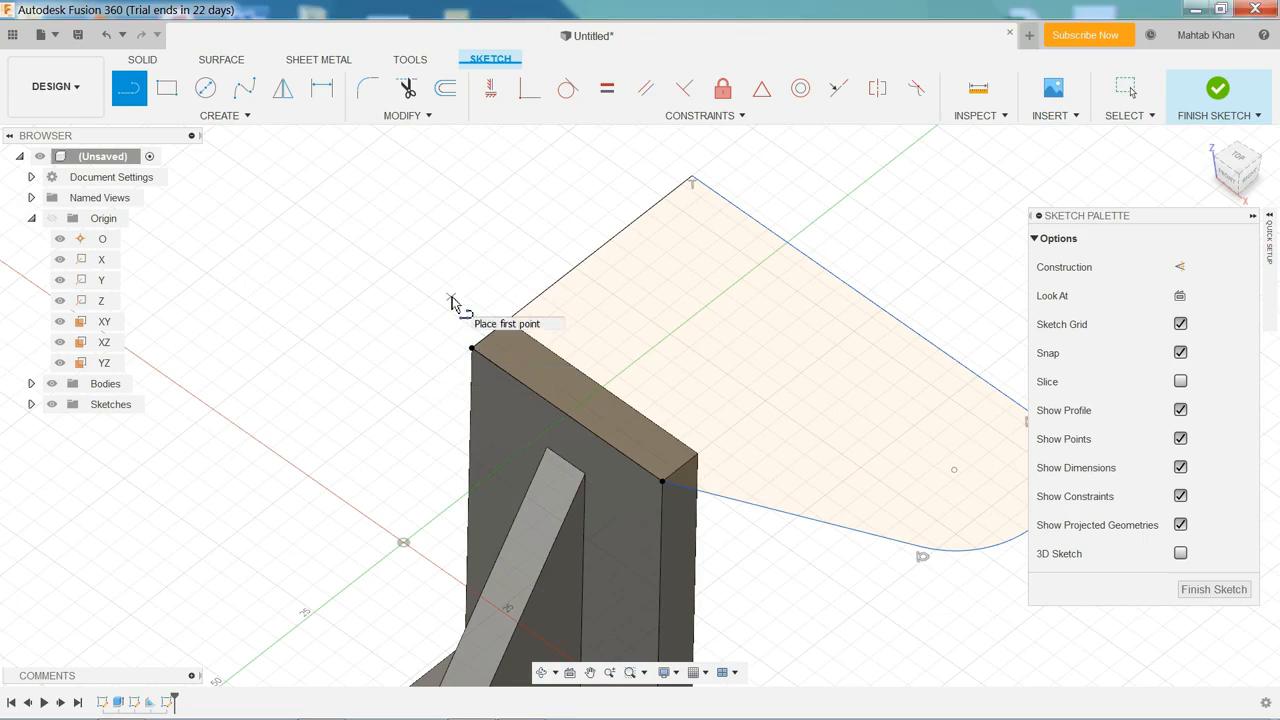
pyautogui.press('Escape')
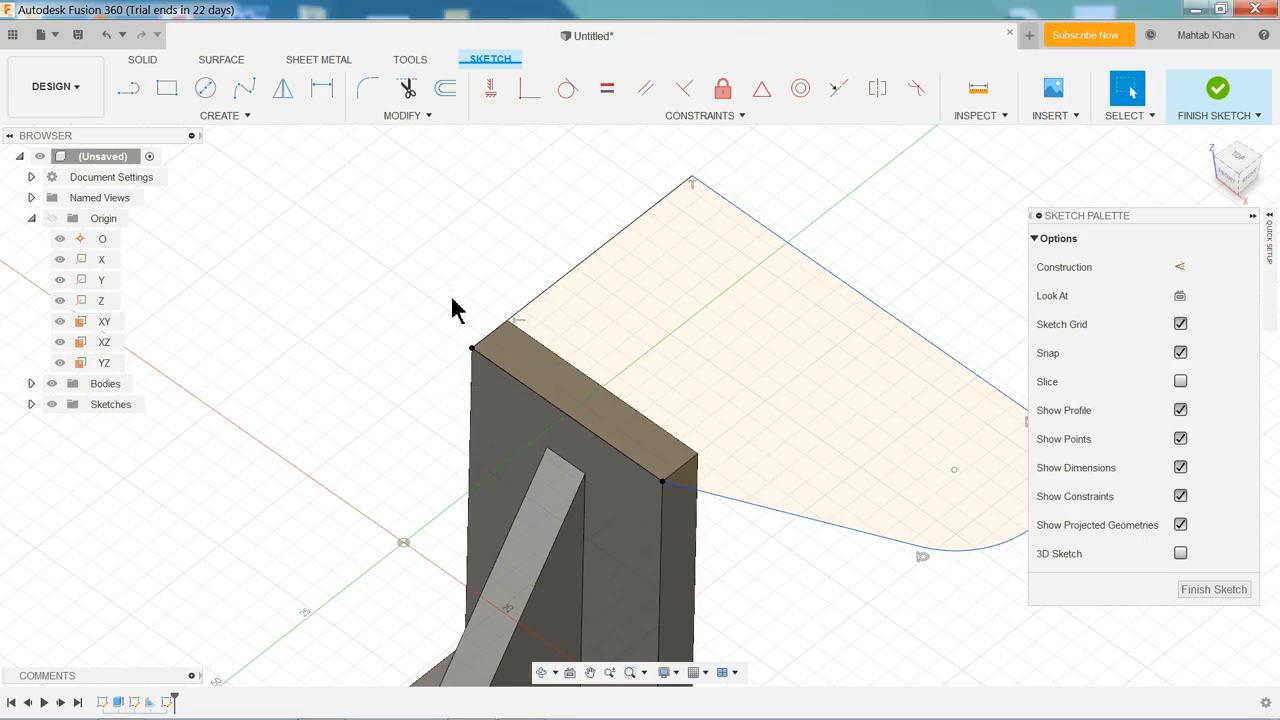
# - Delete the projected back edge and the projected side edge beside the sloped line from the upright's top face
pyautogui.click(630, 413)
pyautogui.press('Delete')
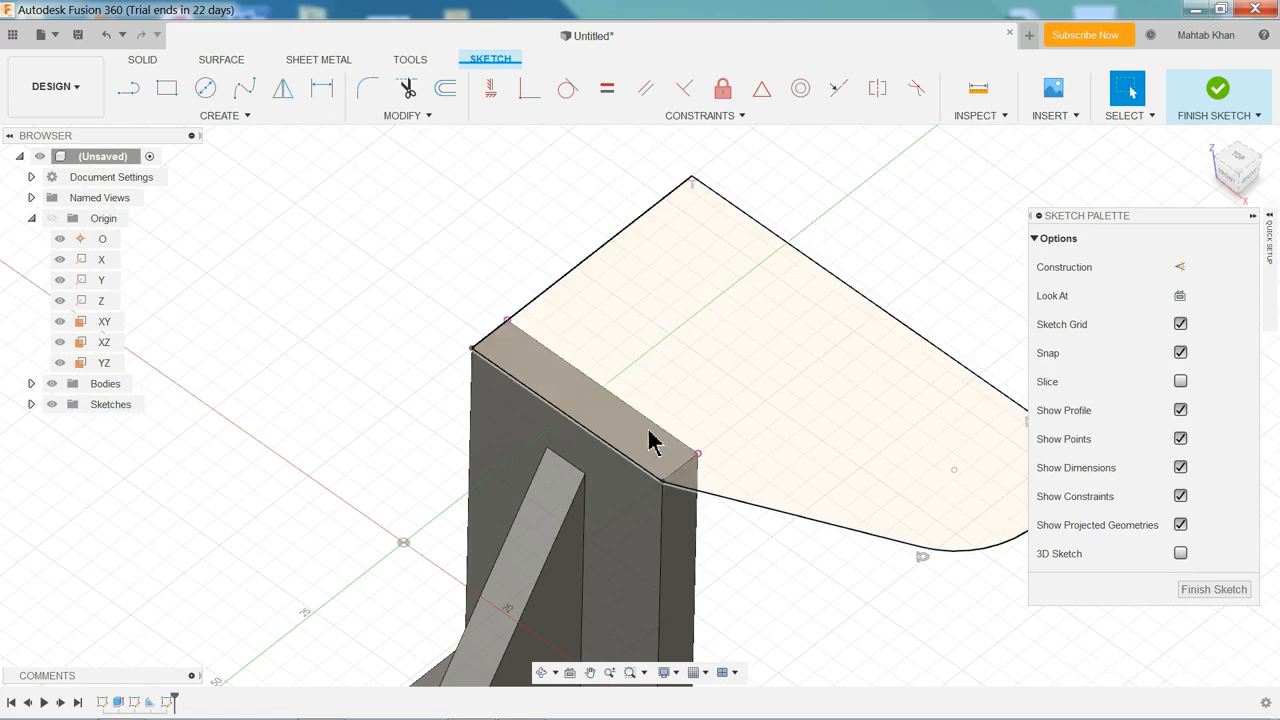
pyautogui.click(691, 464)
pyautogui.press('Delete')
# - Draw a circle inside the plate's rounded end, centred on the arc's centre point
pyautogui.scroll(-4, 790, 455)
pyautogui.scroll(2, 900, 490)
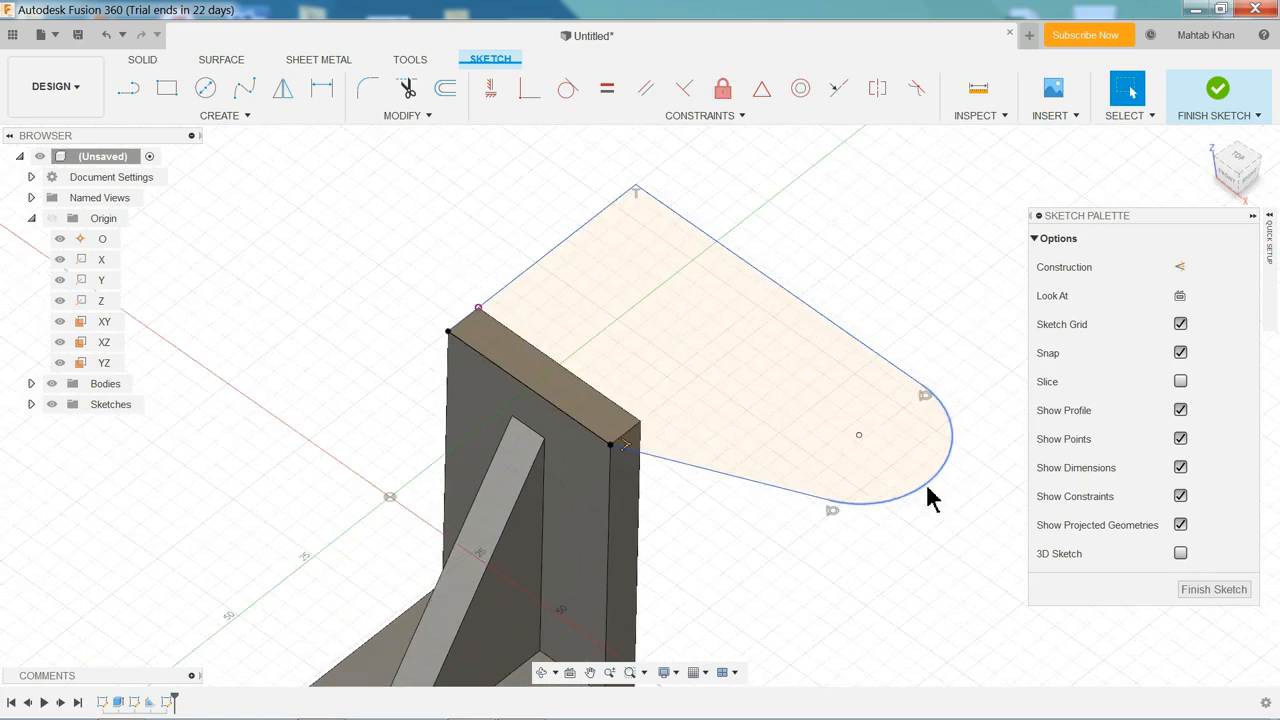
pyautogui.click(205, 88)
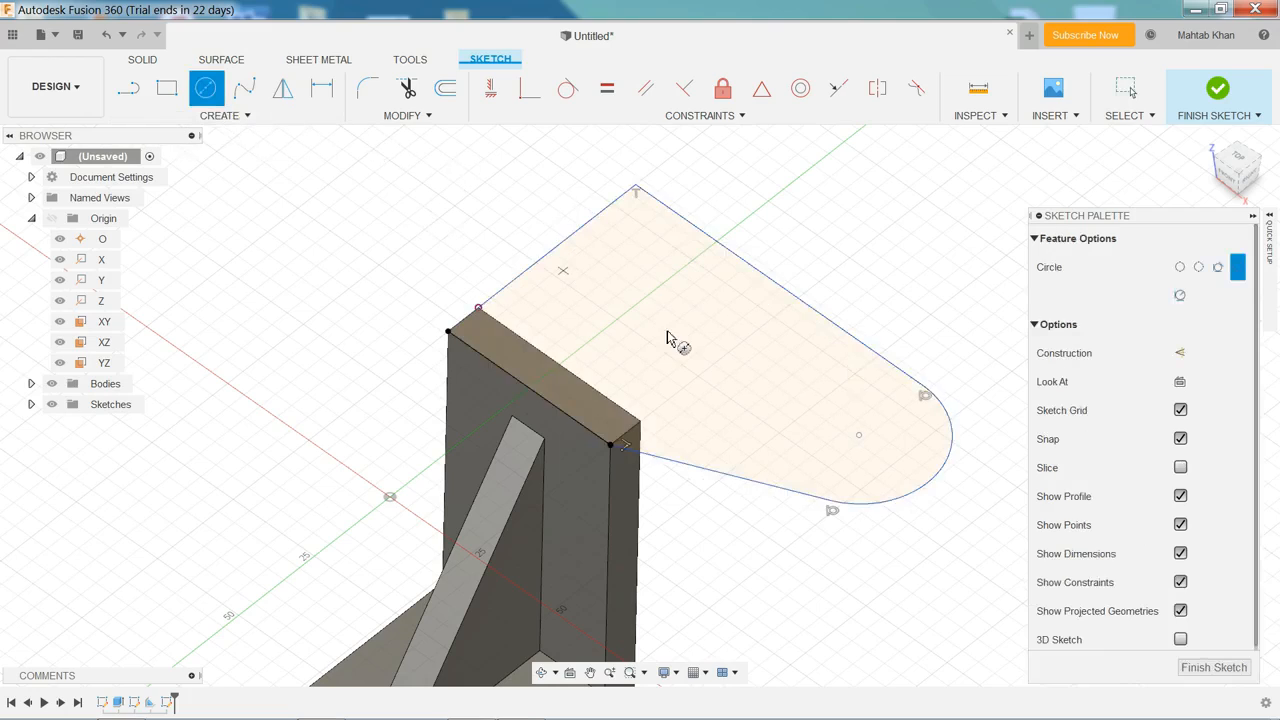
pyautogui.scroll(2, 935, 455)
pyautogui.click(813, 430)
pyautogui.click(855, 403)
pyautogui.scroll(-3, 876, 330)
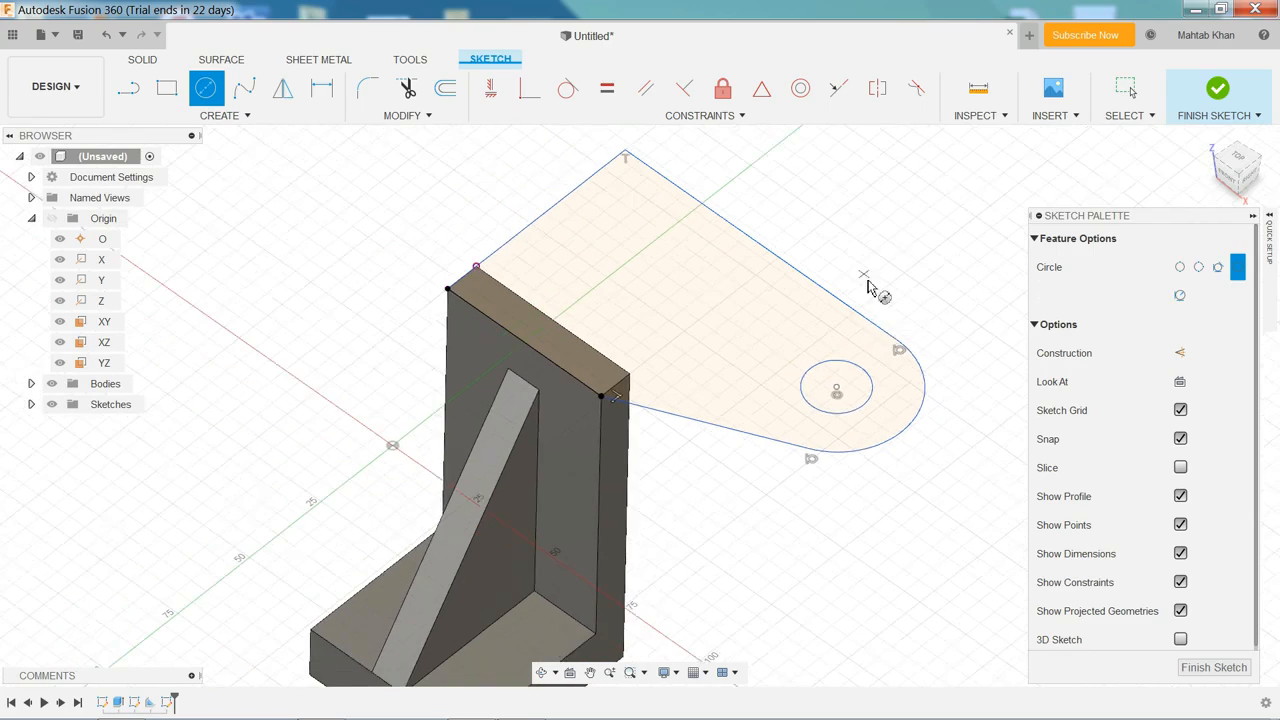
pyautogui.scroll(2, 815, 217)
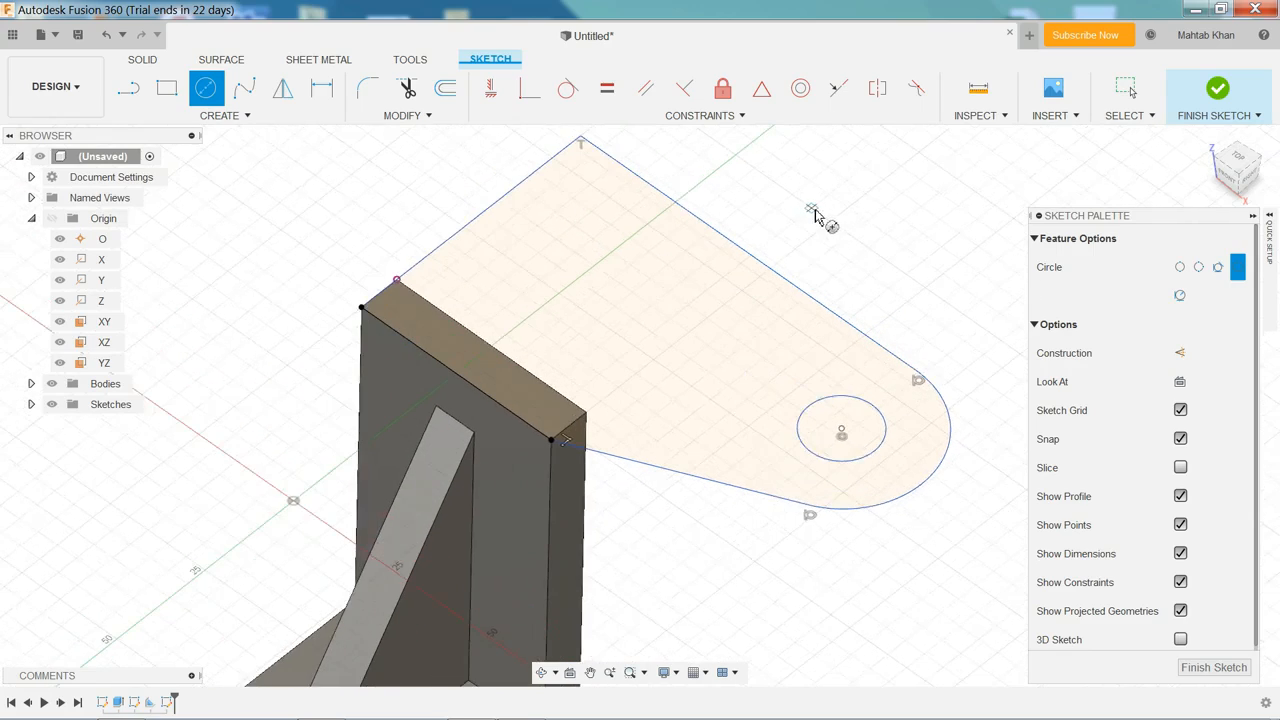
# - Dimension the plate's straight side line as 54 mm and return to the top view
pyautogui.click(212, 117)
pyautogui.click(194, 438)
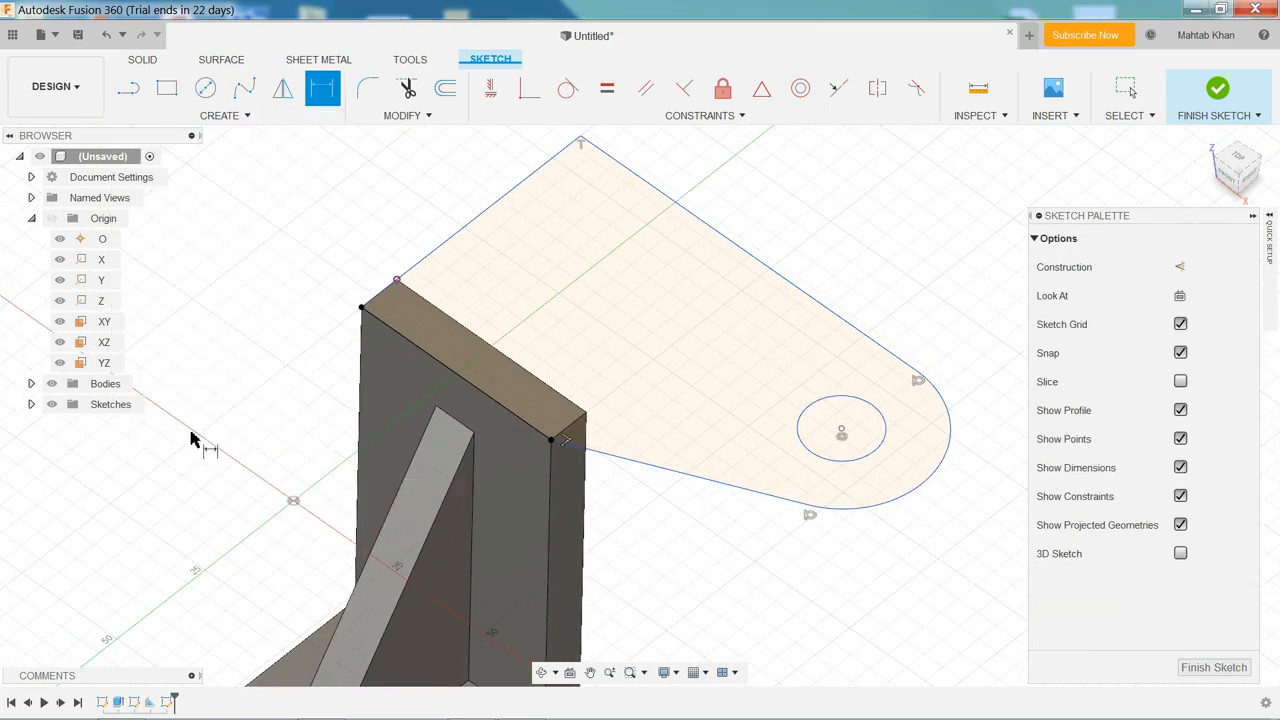
pyautogui.click(459, 233)
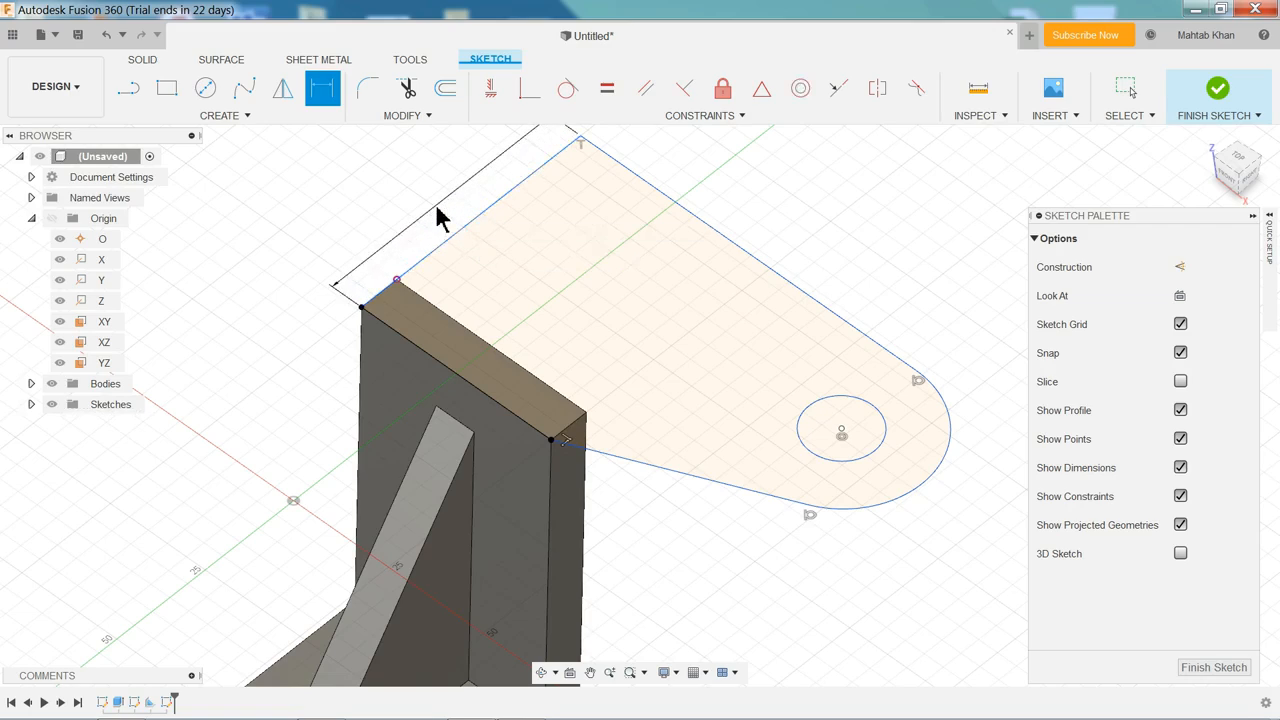
pyautogui.click(440, 210)
pyautogui.write('5')
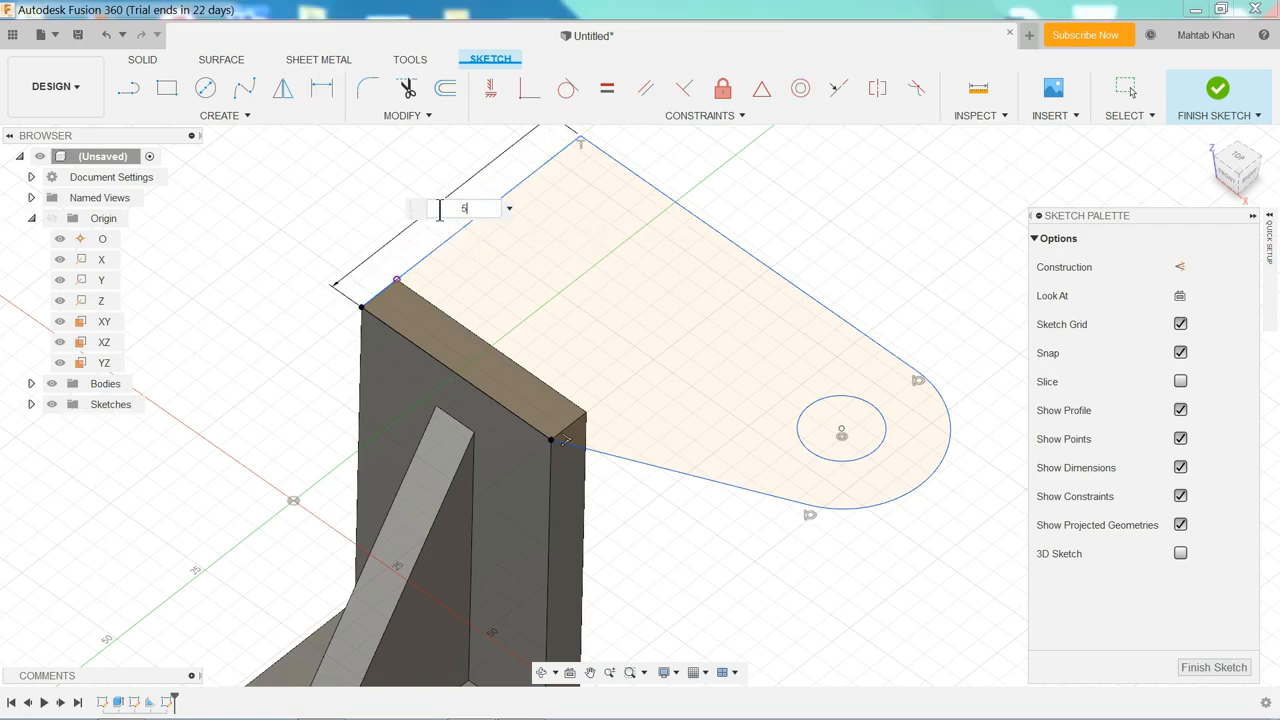
pyautogui.write('4')
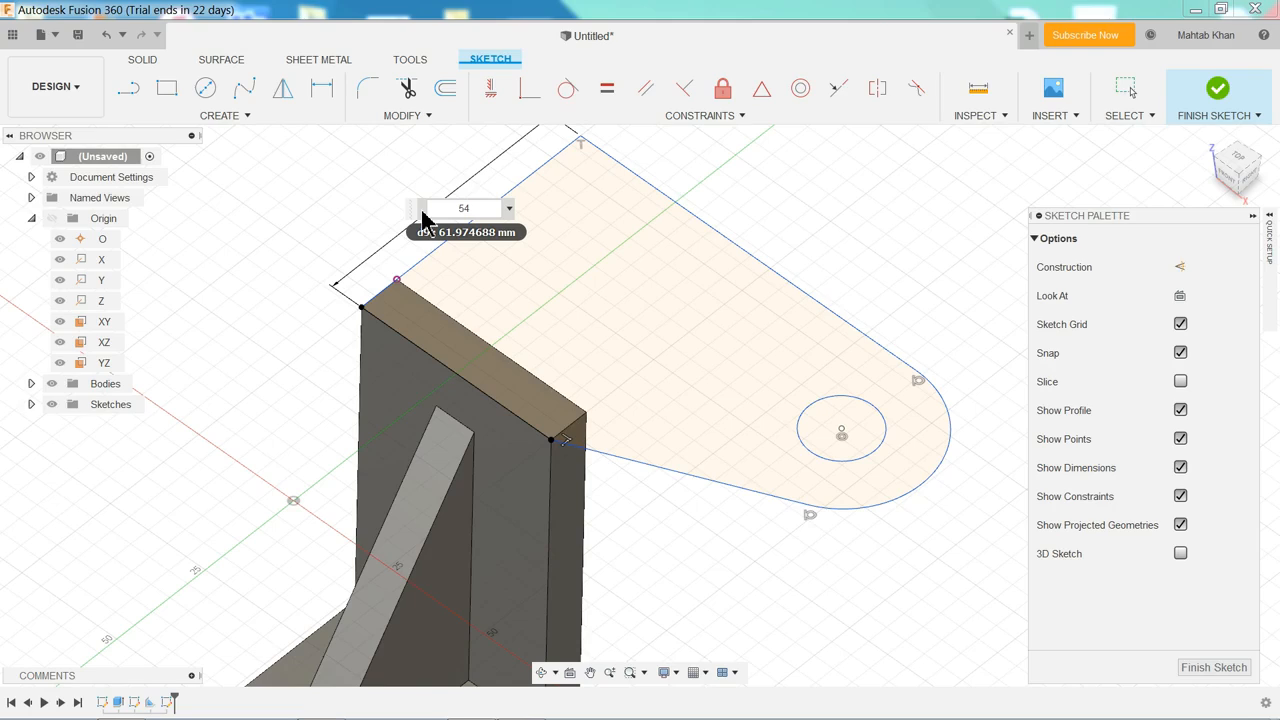
pyautogui.press('Return')
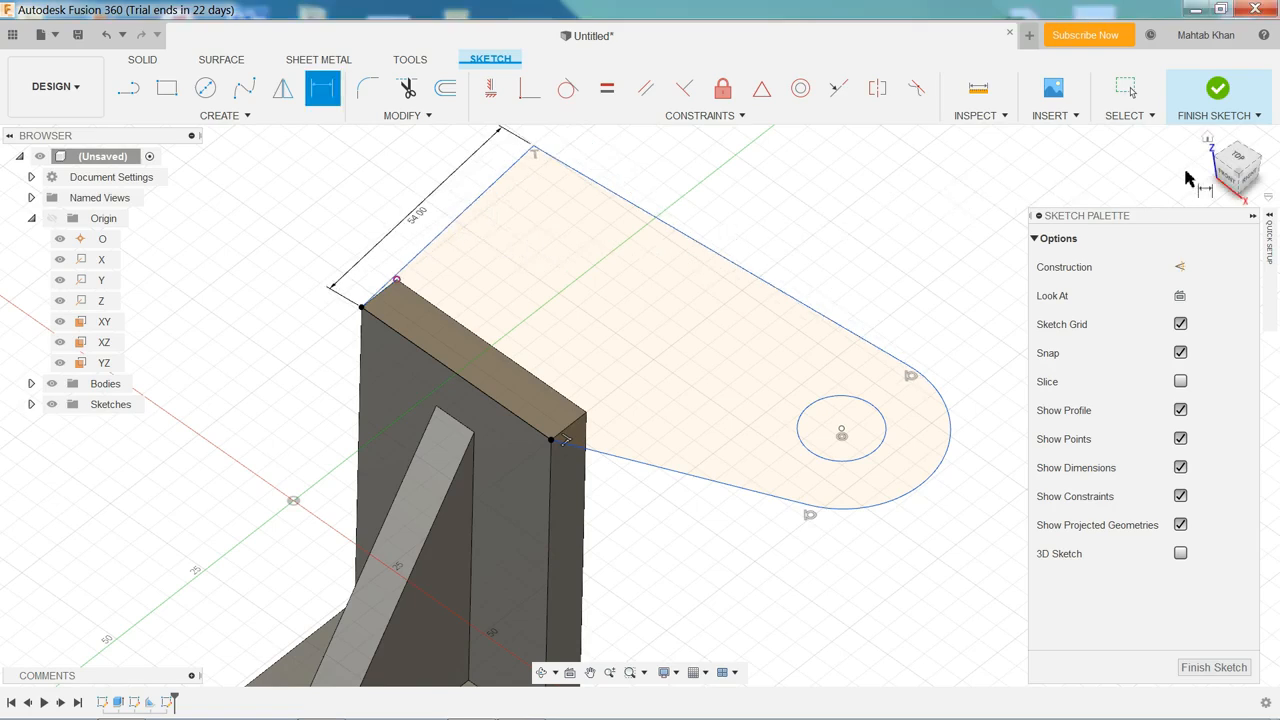
pyautogui.click(1240, 160)
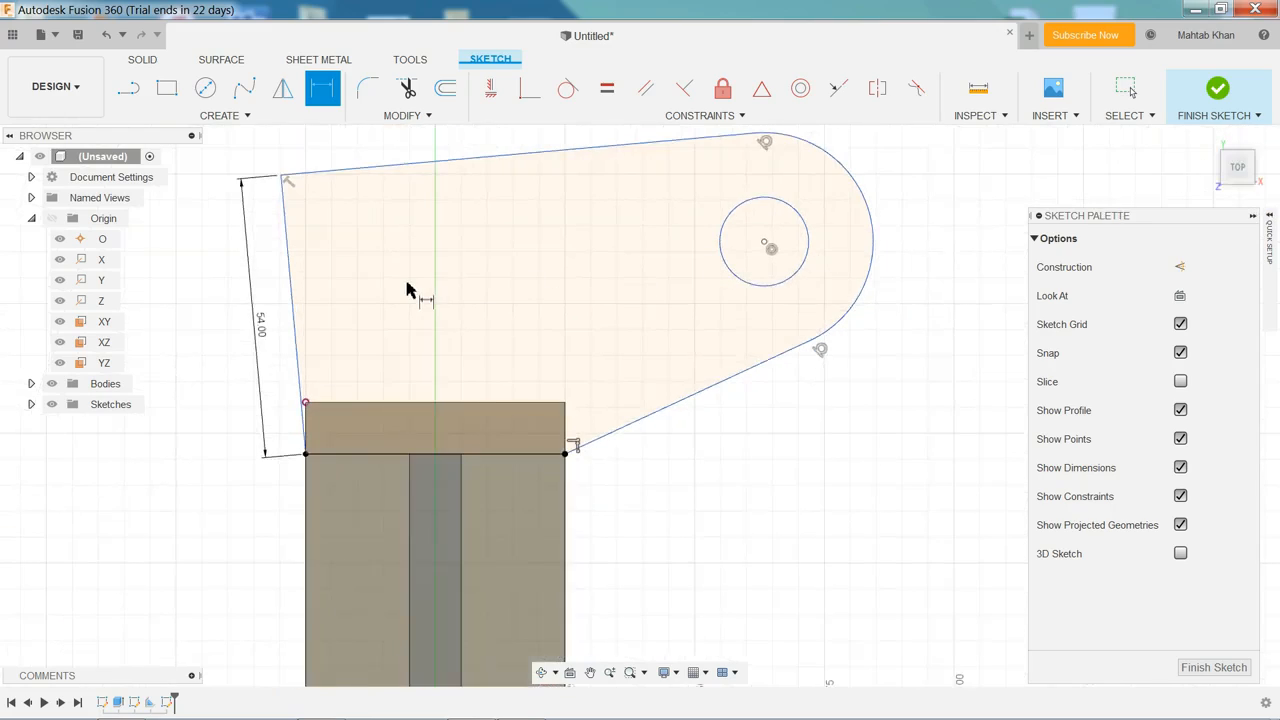
pyautogui.press('Escape')
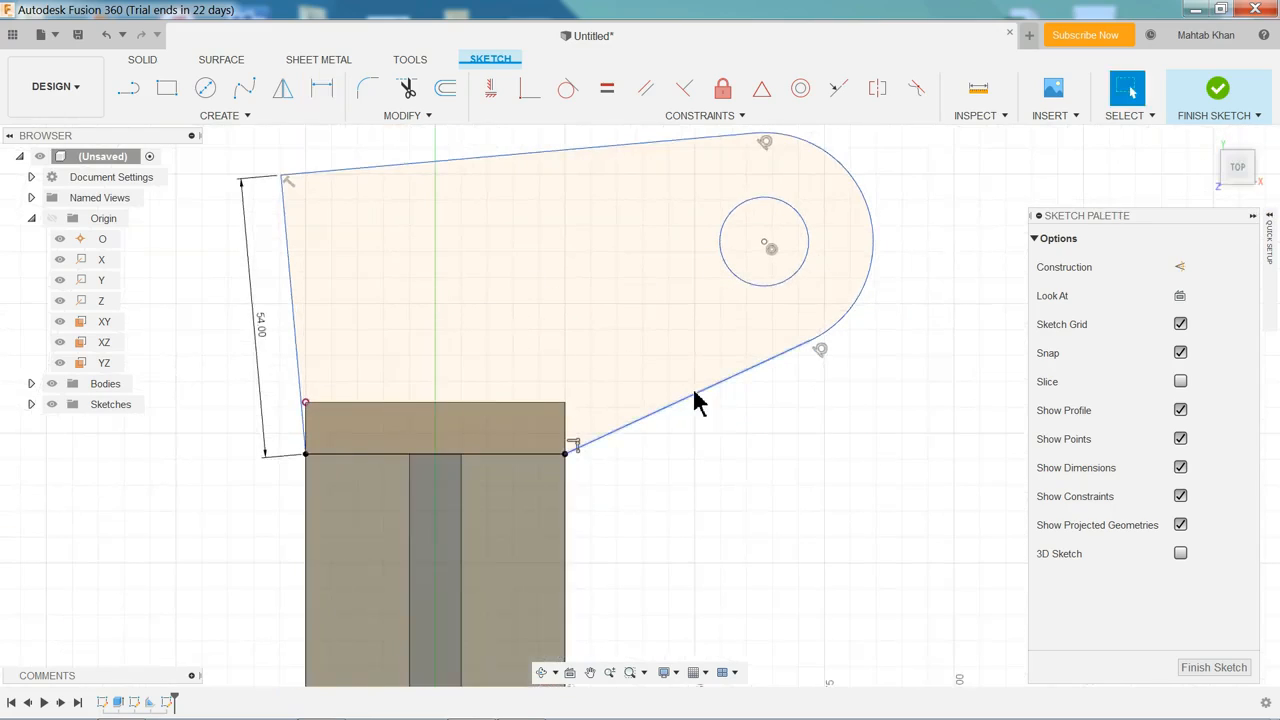
pyautogui.click(689, 95)
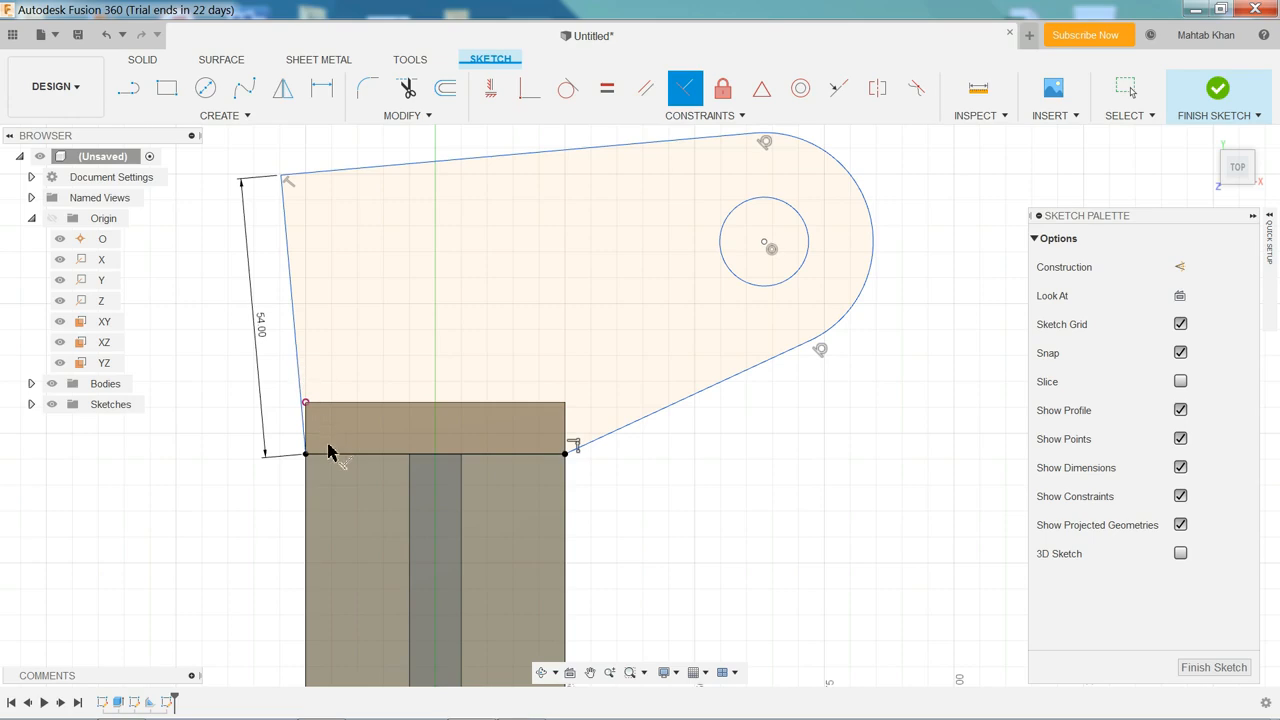
pyautogui.click(298, 365)
pyautogui.press('Escape')
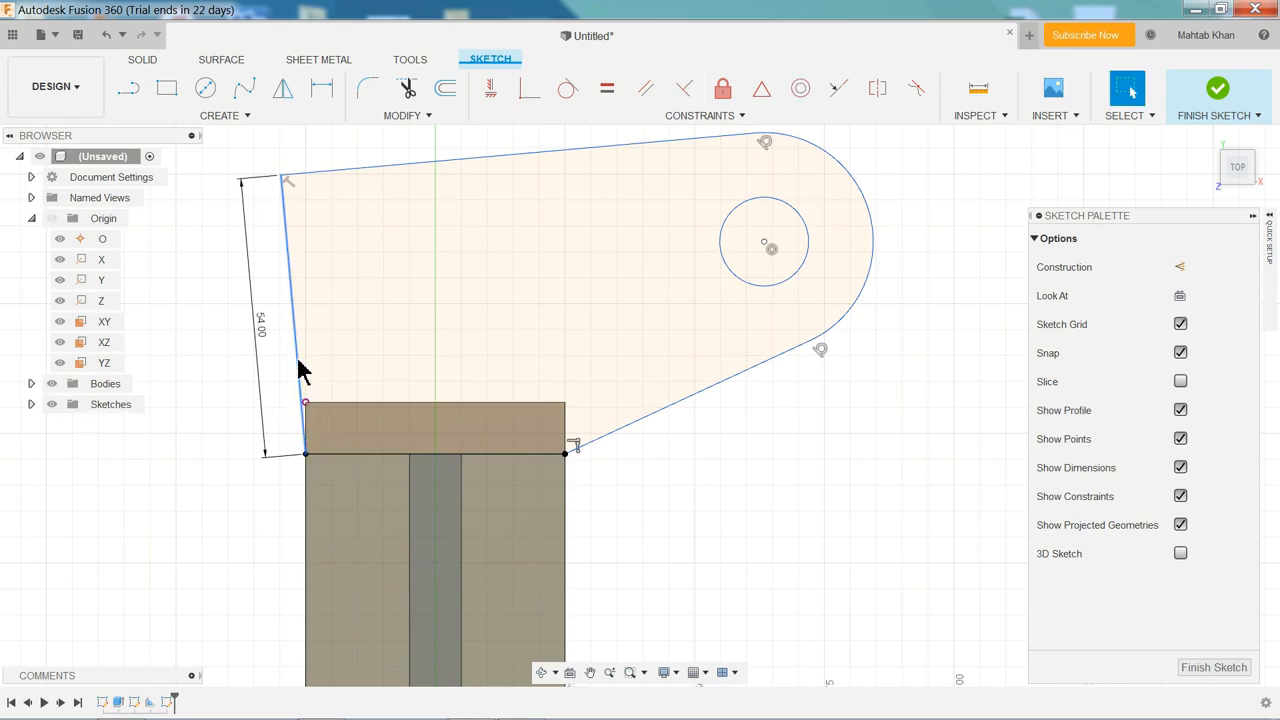
# - Constrain the 54 mm side line collinear with the upright's side edge, and stretch the plate's rounded end outward beyond the circle
pyautogui.moveTo(285, 210)
pyautogui.mouseDown()
pyautogui.moveTo(298, 200)
pyautogui.moveTo(343, 223)
pyautogui.moveTo(262, 195)
pyautogui.mouseUp()
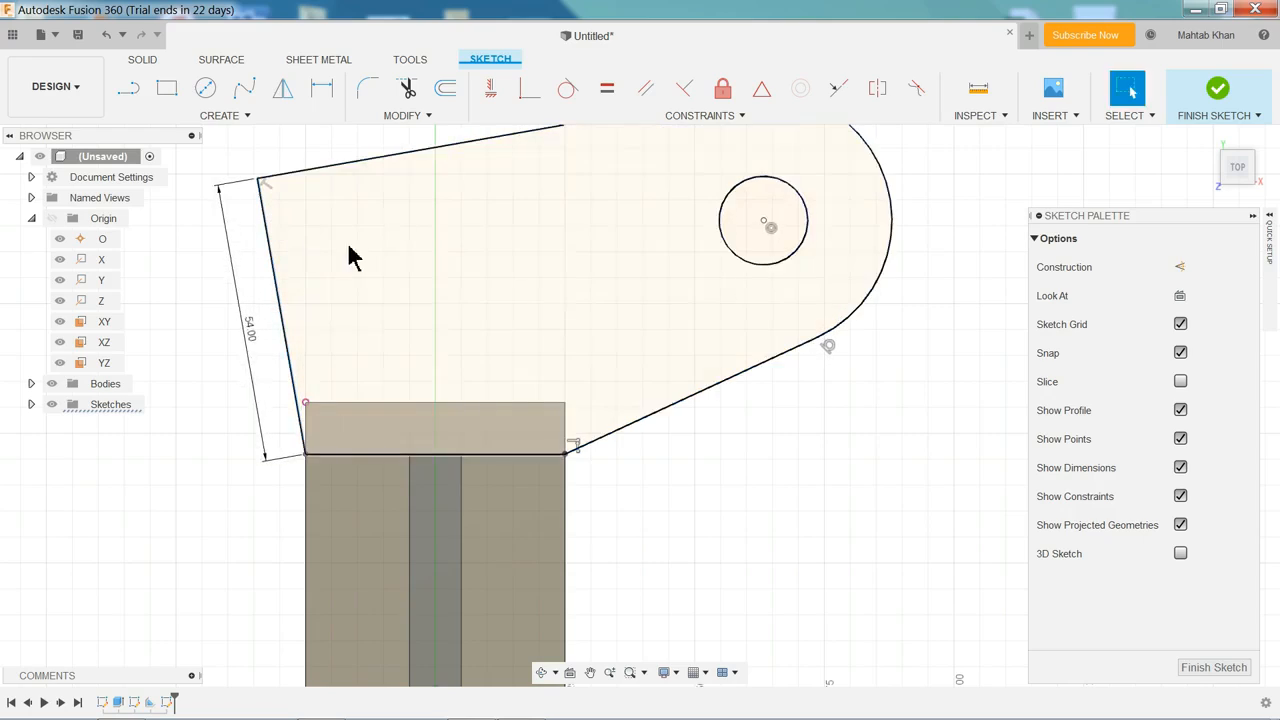
pyautogui.click(839, 89)
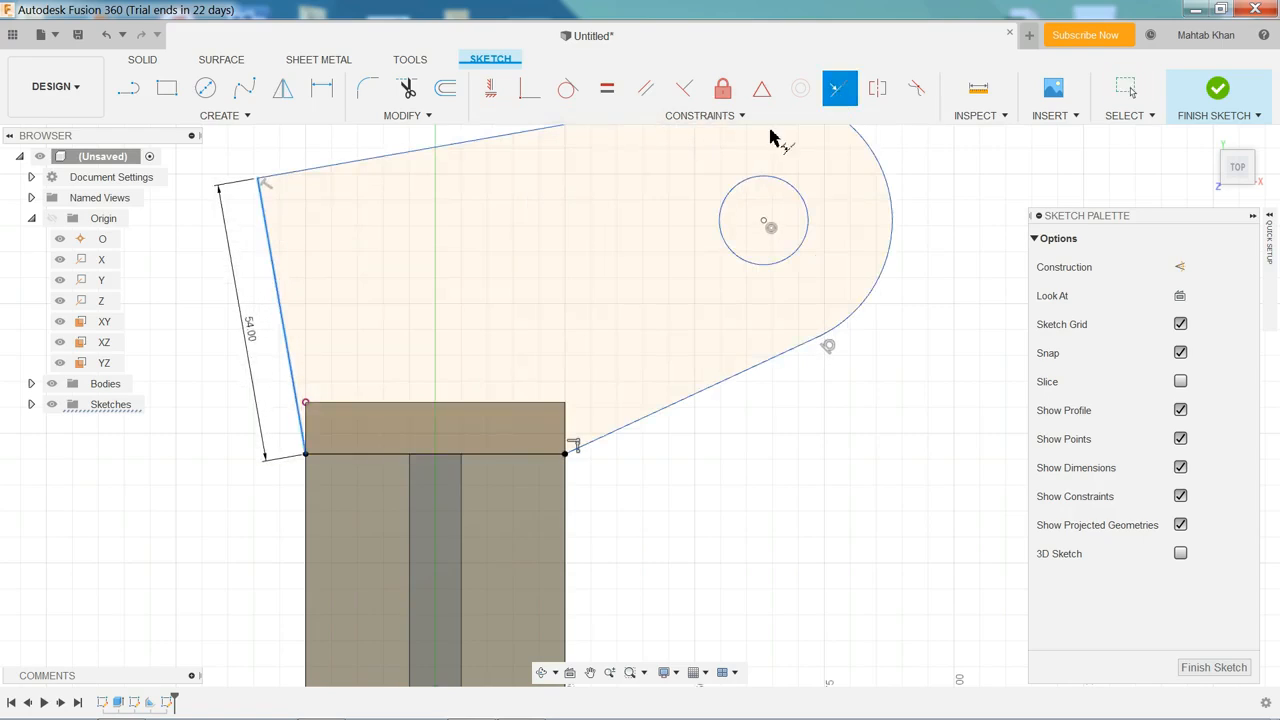
pyautogui.click(306, 432)
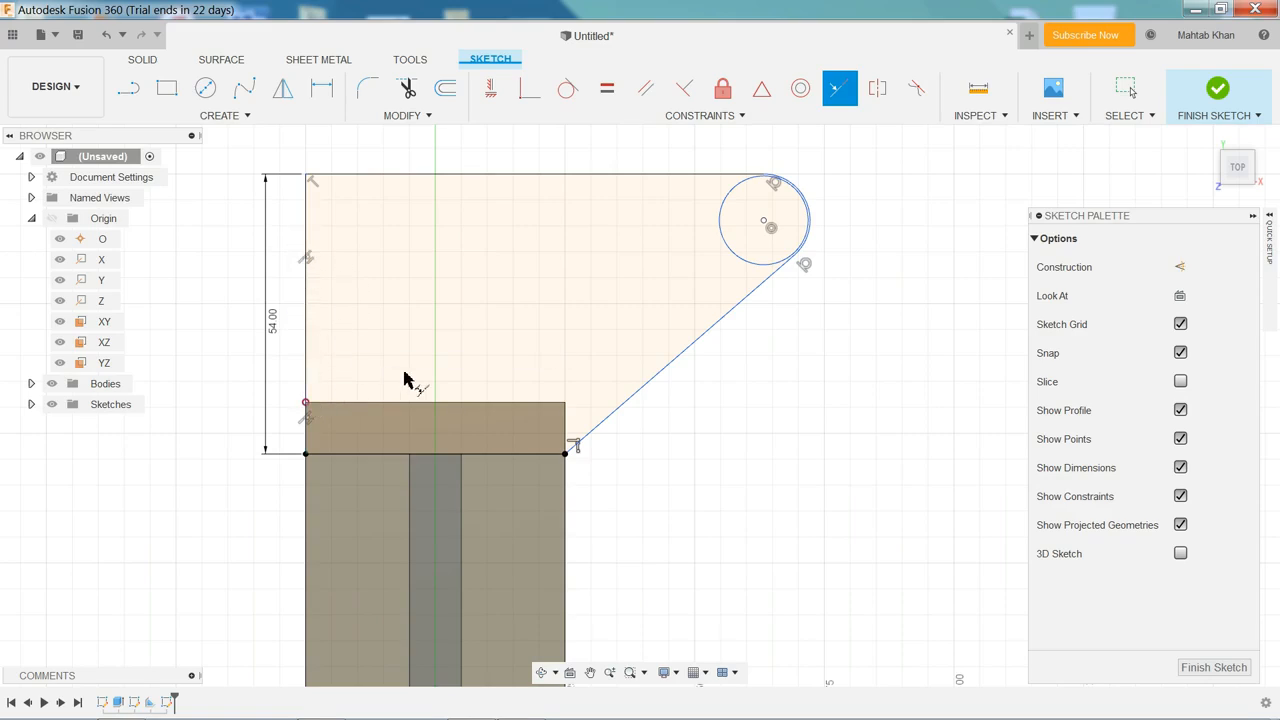
pyautogui.press('Escape')
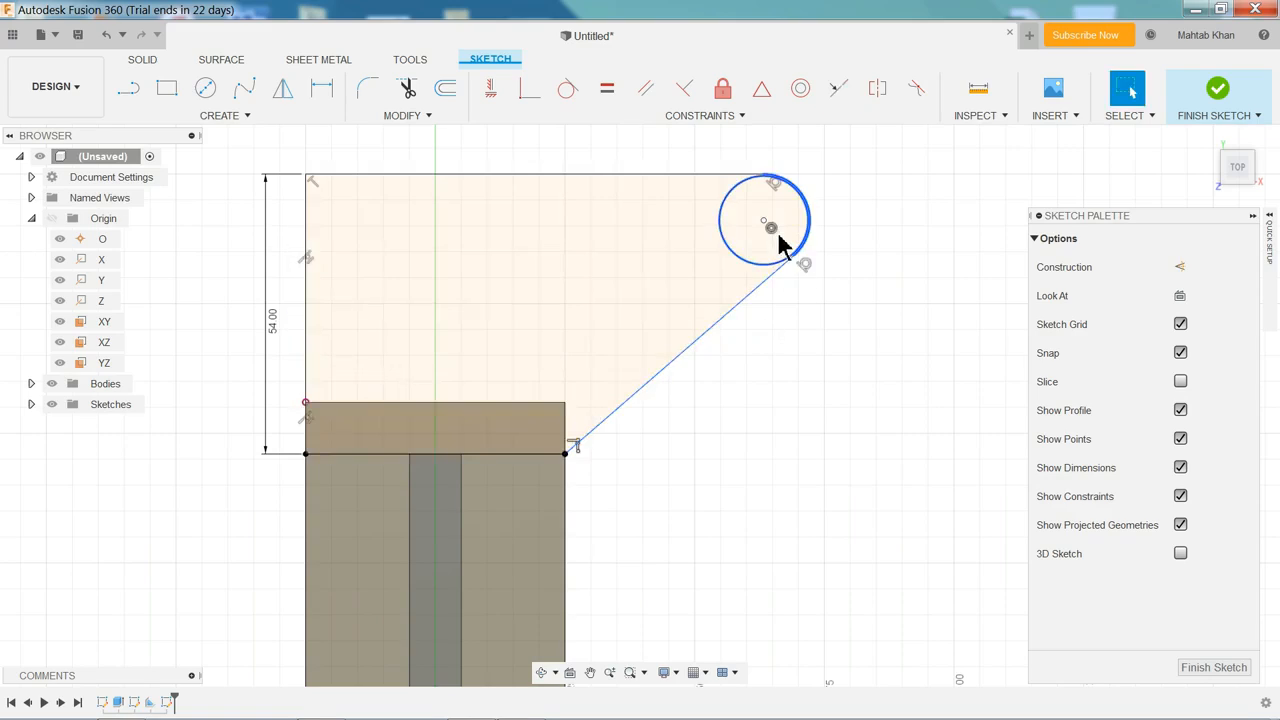
pyautogui.moveTo(785, 288)
pyautogui.mouseDown()
pyautogui.moveTo(771, 286)
pyautogui.moveTo(846, 375)
pyautogui.mouseUp()
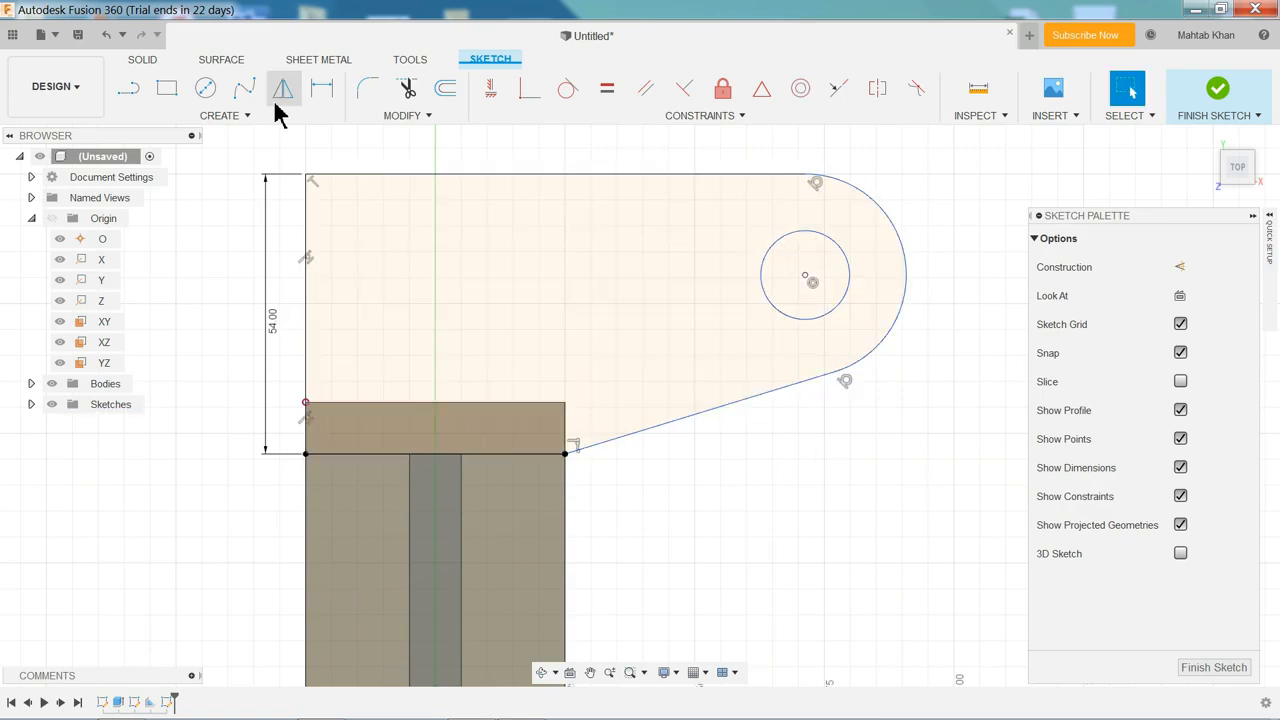
# - Dimension the plate's long straight edge, running tangent into the rounded end, as 70 mm
pyautogui.click(245, 118)
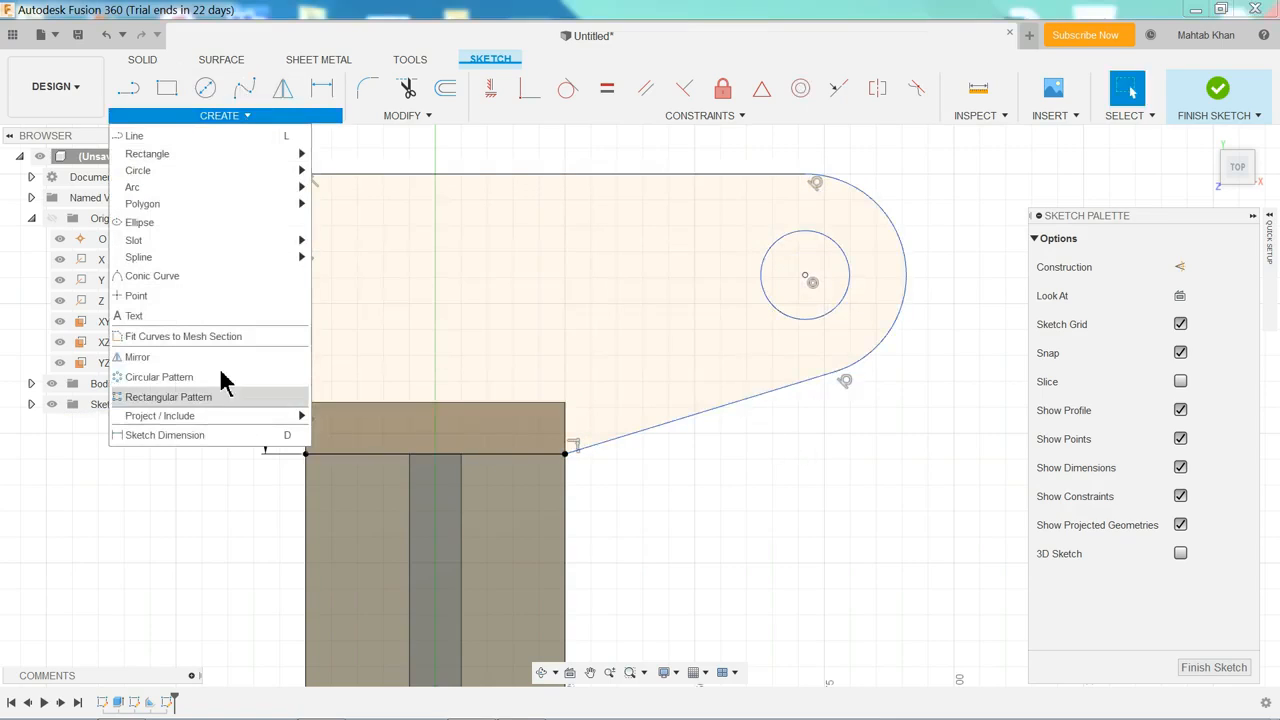
pyautogui.click(162, 430)
pyautogui.click(709, 176)
pyautogui.click(606, 160)
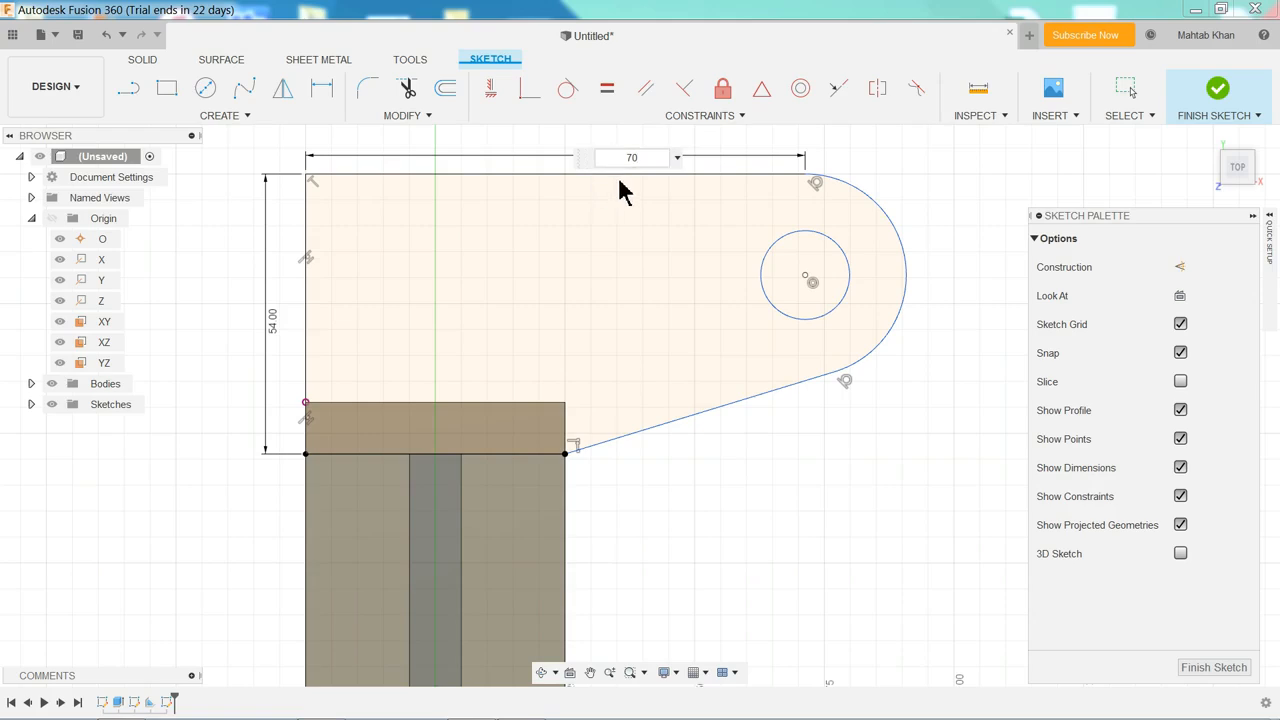
pyautogui.press('Return')
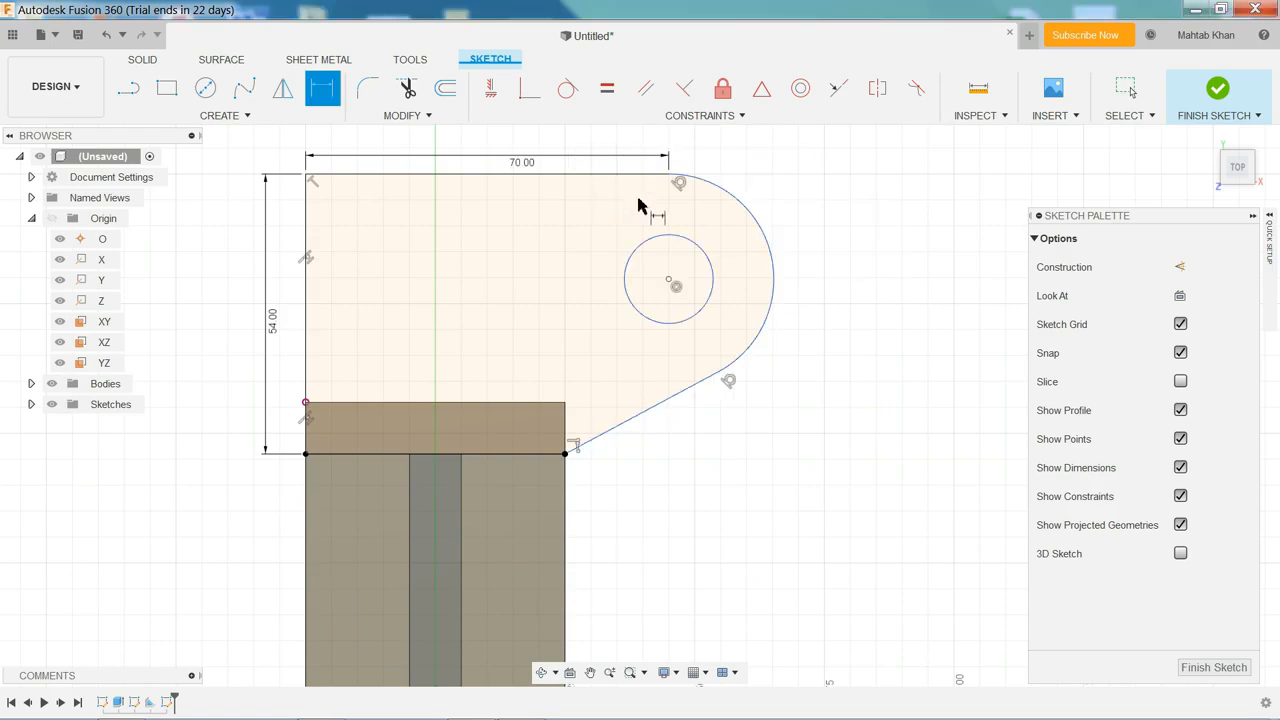
# - Dimension the arc of the plate's rounded end with a 19 mm radius
pyautogui.click(776, 285)
pyautogui.click(828, 256)
pyautogui.write('19')
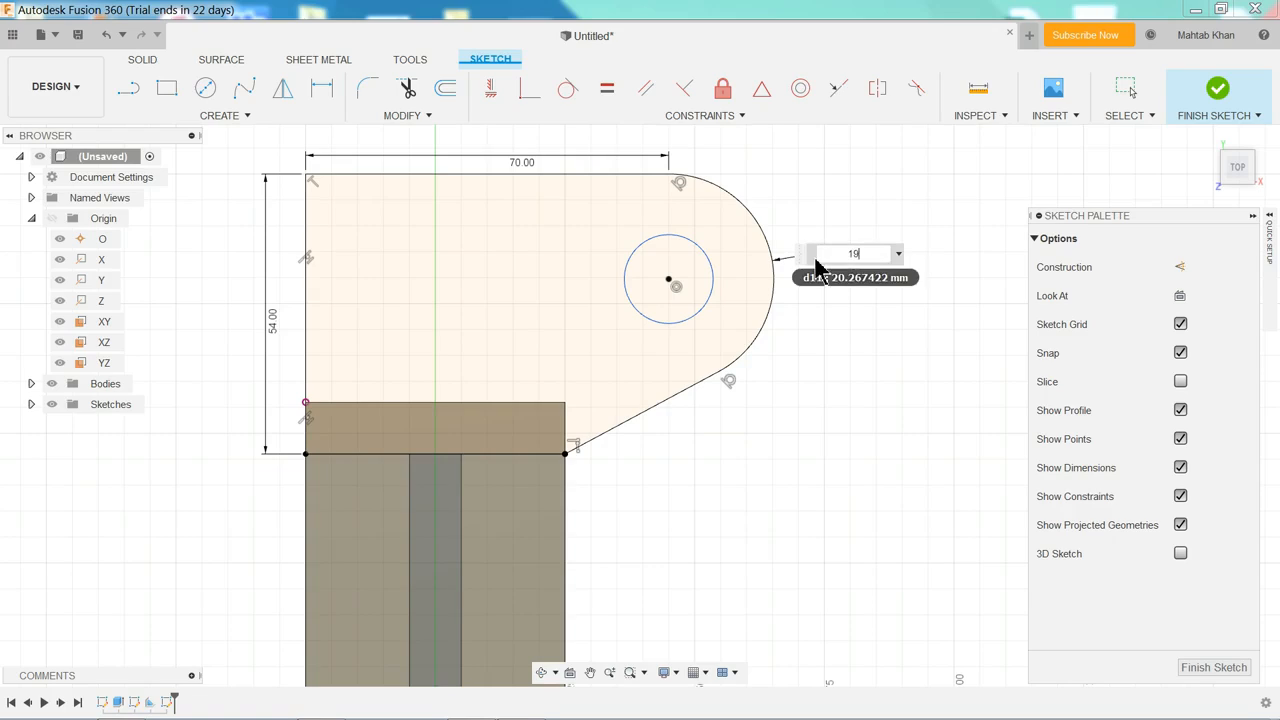
pyautogui.press('Return')
# - Dimension the circle in the rounded end with a 19 mm diameter, and finish the sketch in the home view
pyautogui.click(707, 296)
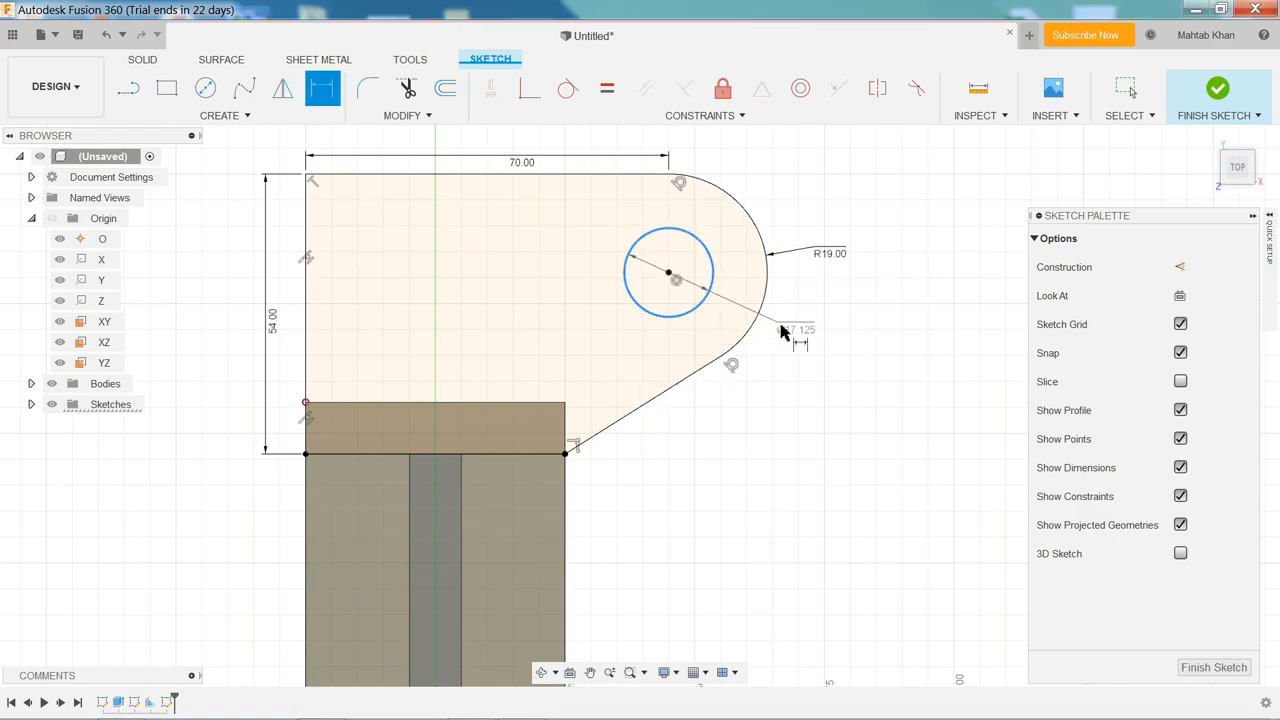
pyautogui.click(789, 336)
pyautogui.write('1')
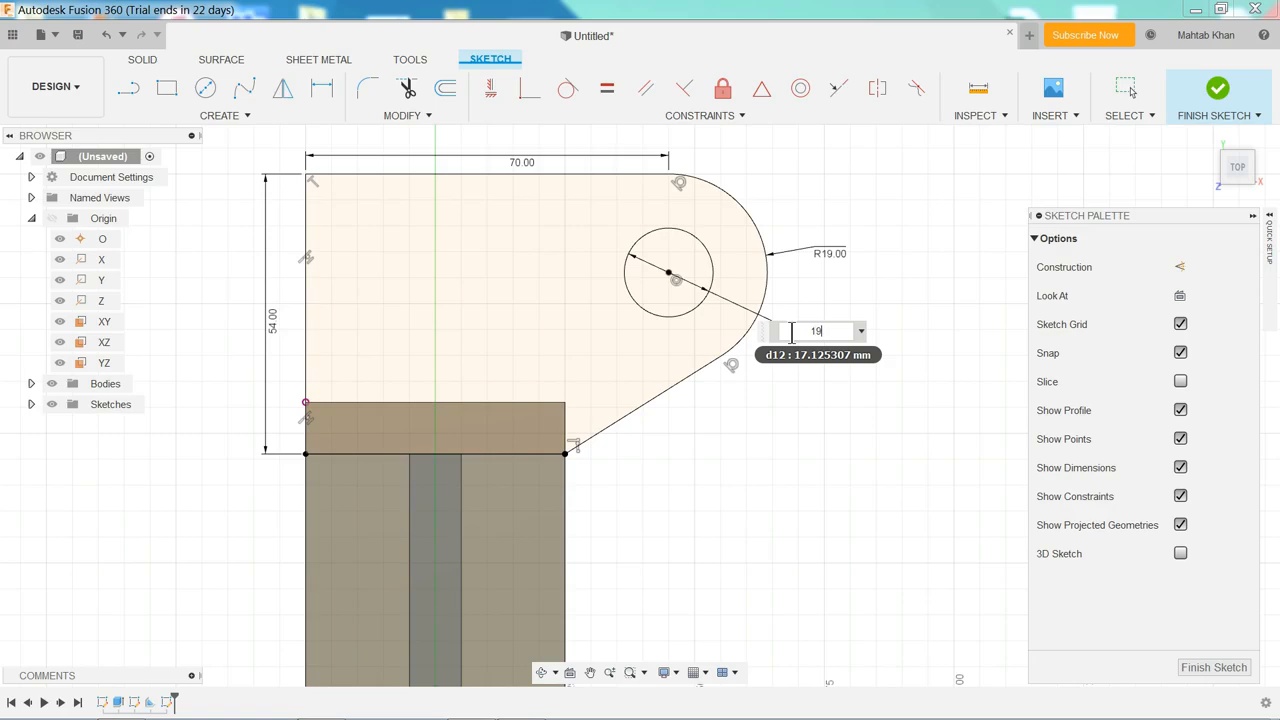
pyautogui.write('9')
pyautogui.press('Return')
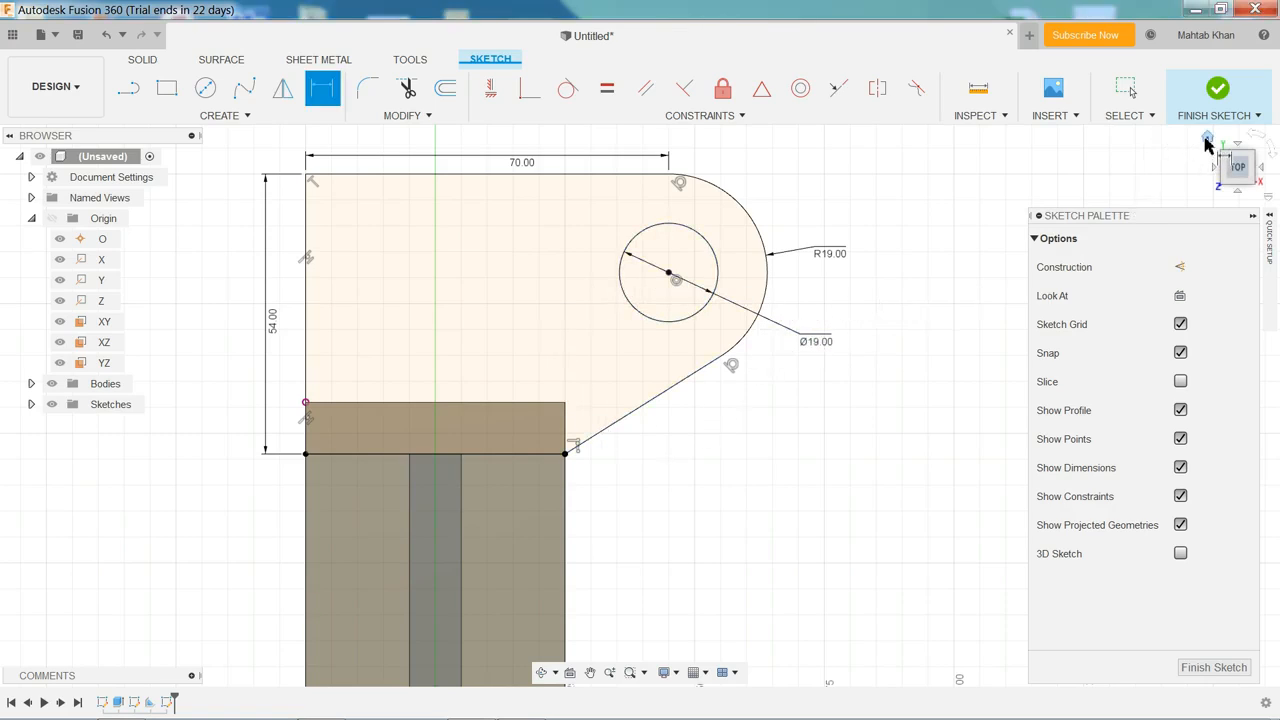
pyautogui.click(1207, 141)
pyautogui.click(1220, 92)
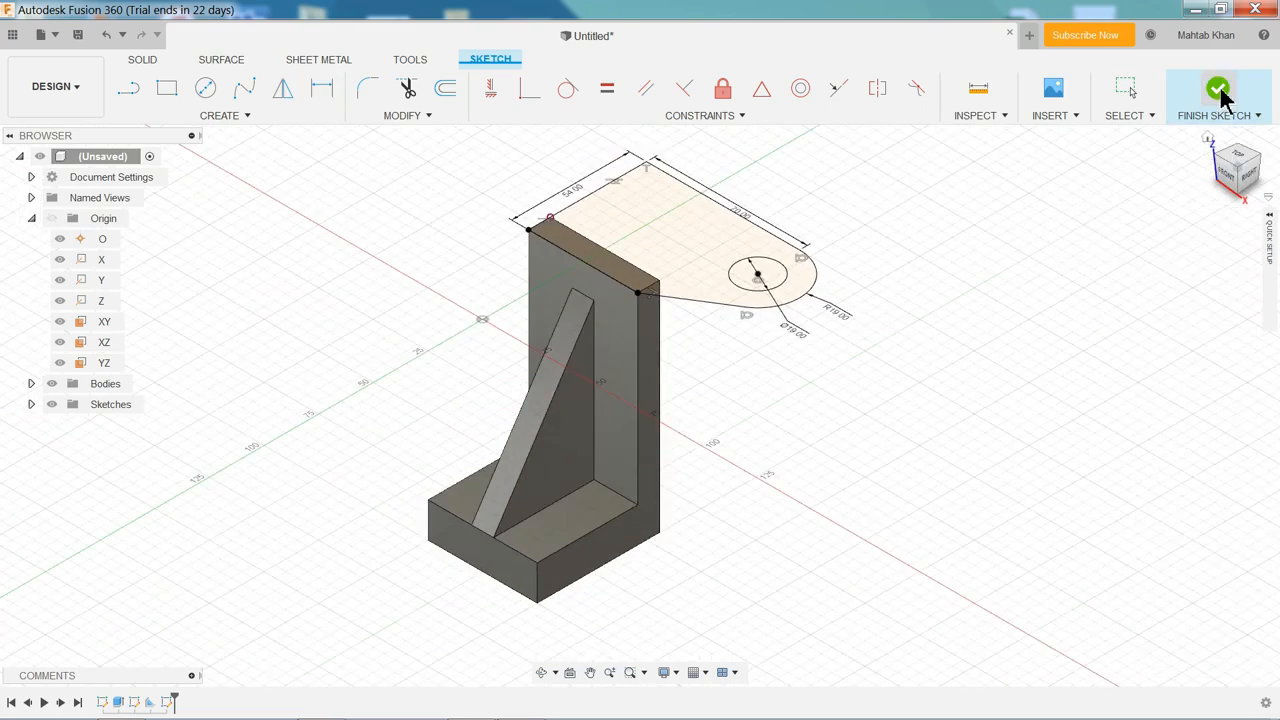
# - Extrude the top plate profile around the circle by -13 mm, joining it to the bracket body
pyautogui.scroll(3, 723, 191)
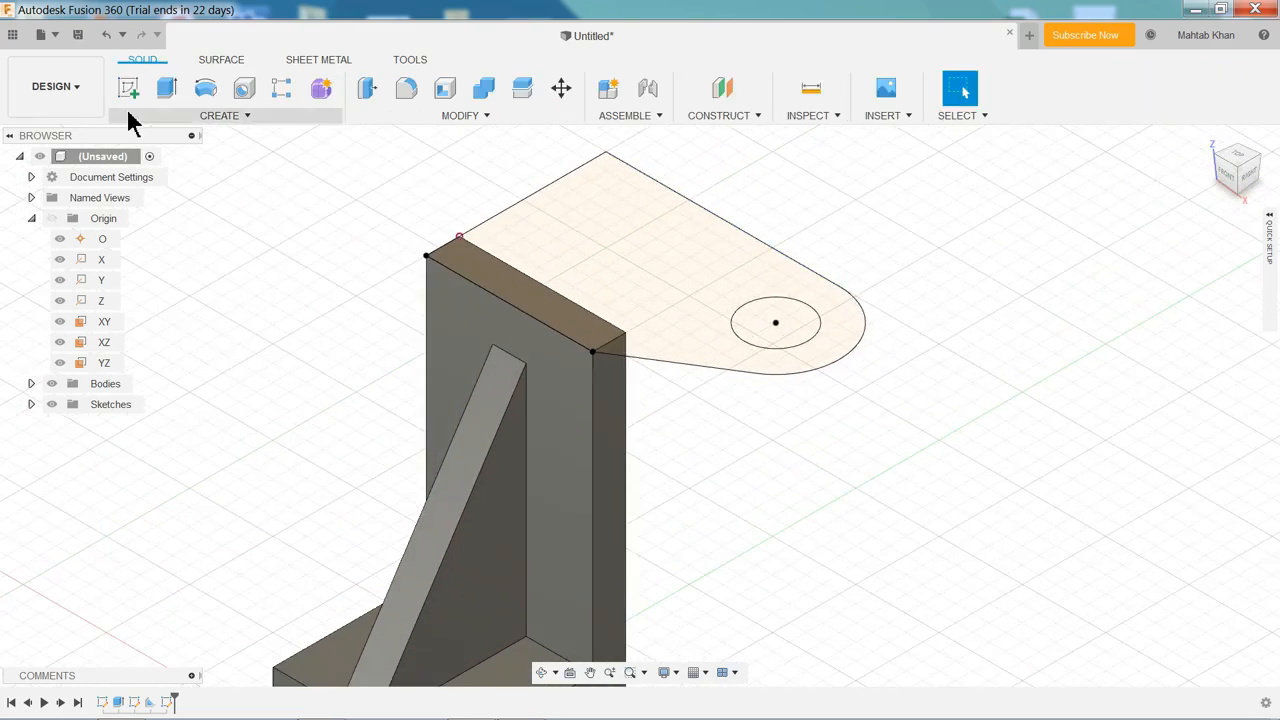
pyautogui.click(172, 89)
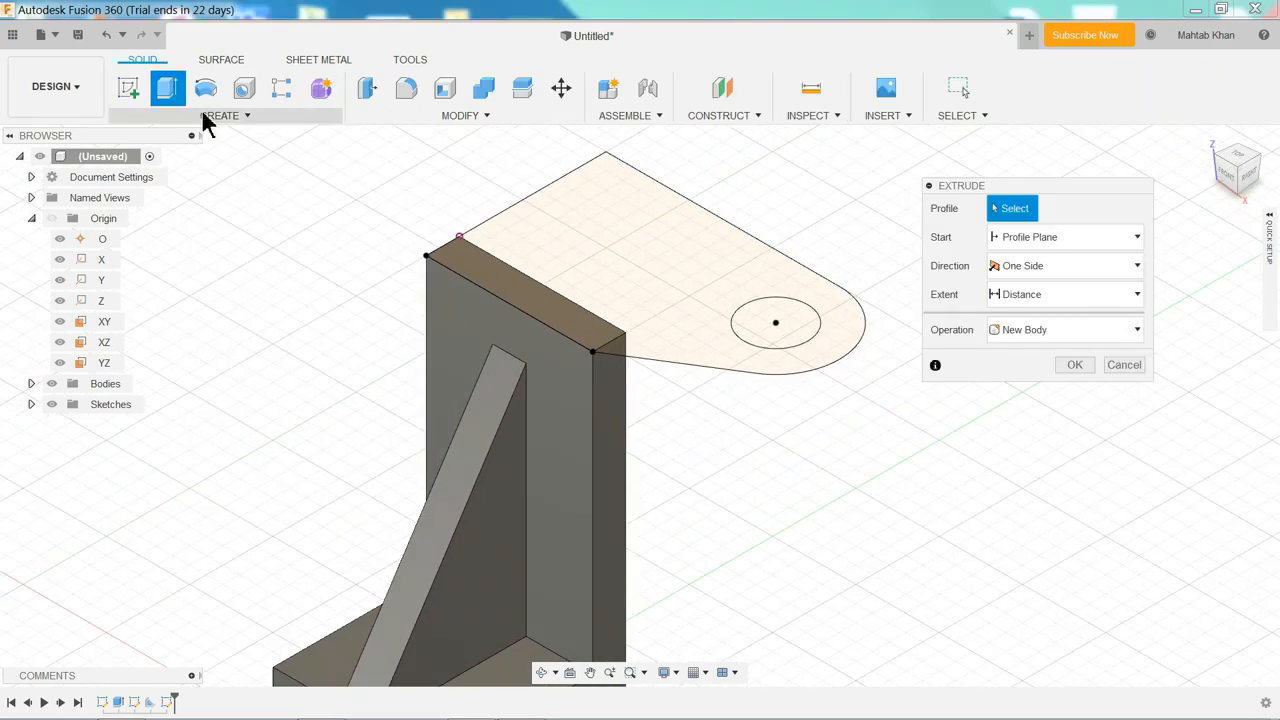
pyautogui.click(679, 262)
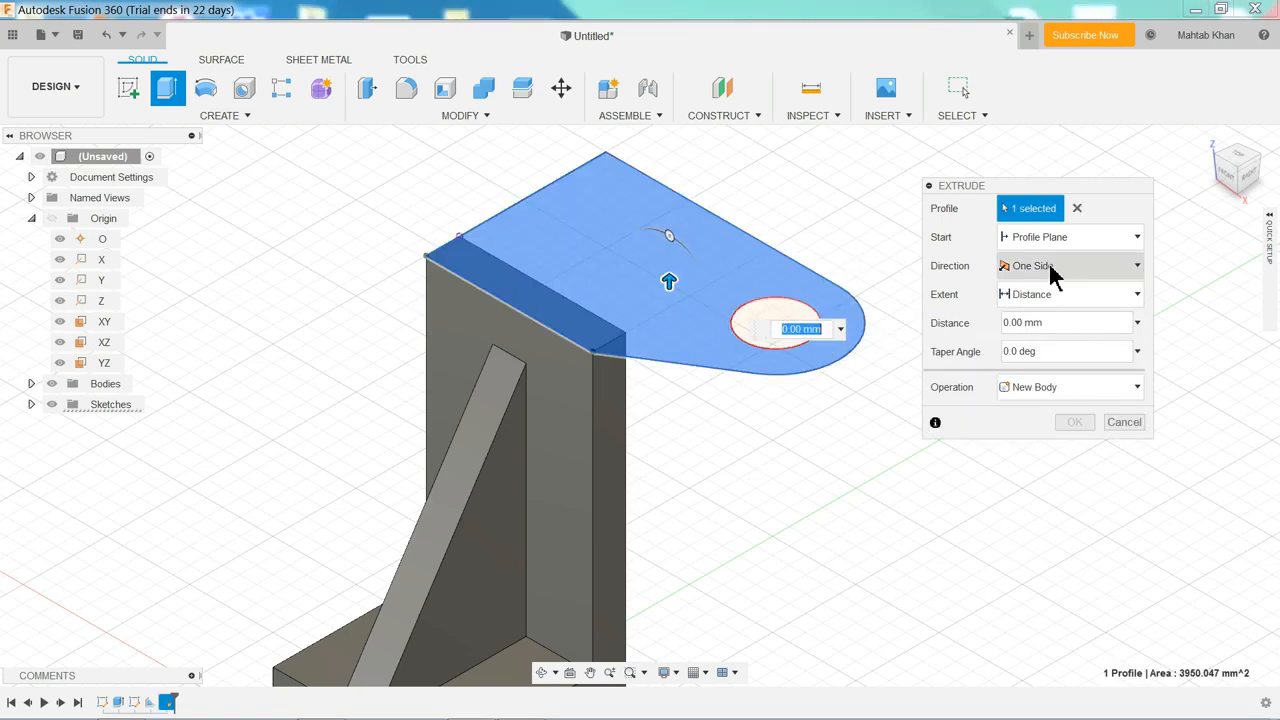
pyautogui.click(1040, 323)
pyautogui.moveTo(1040, 323); pyautogui.dragTo(996, 333)
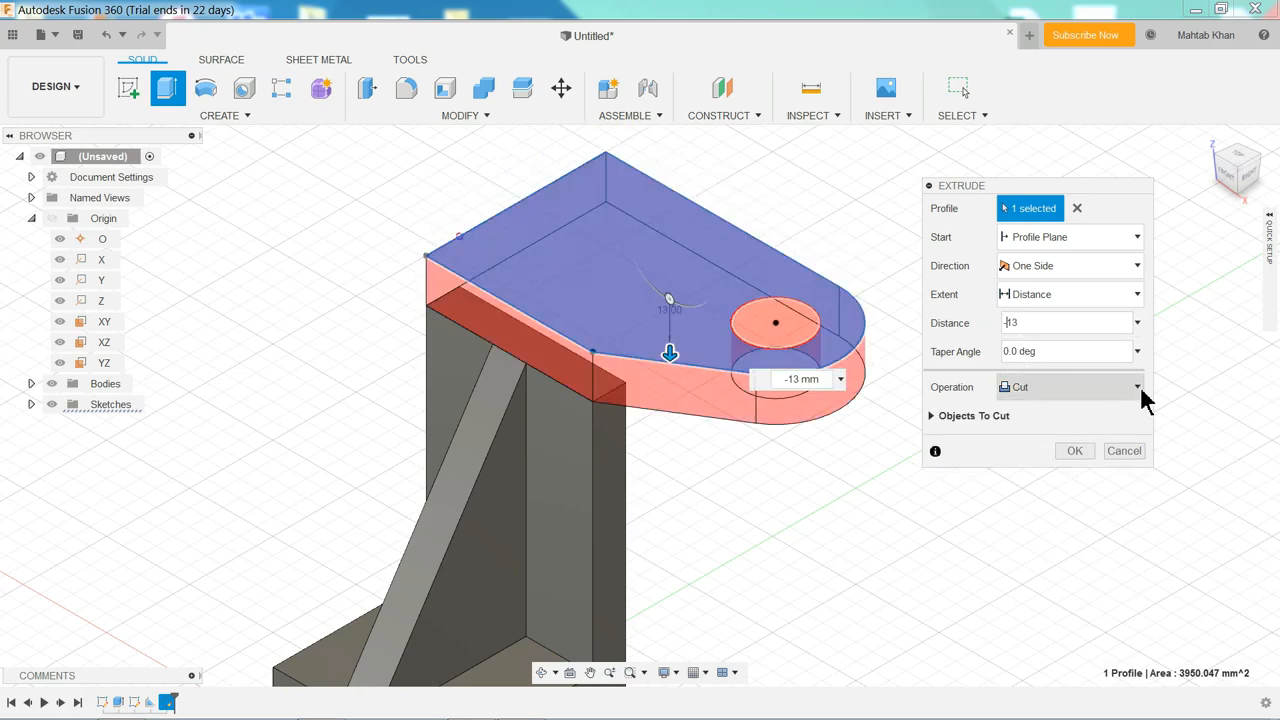
pyautogui.click(1020, 392)
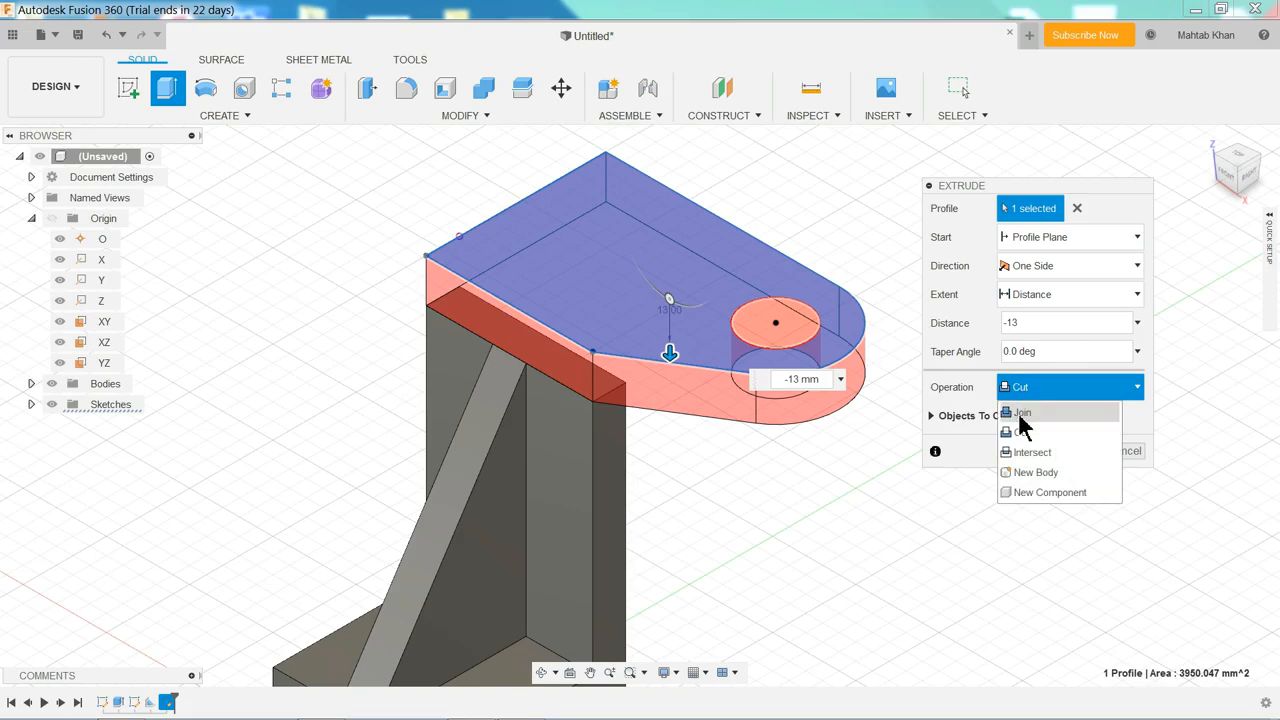
pyautogui.click(1022, 414)
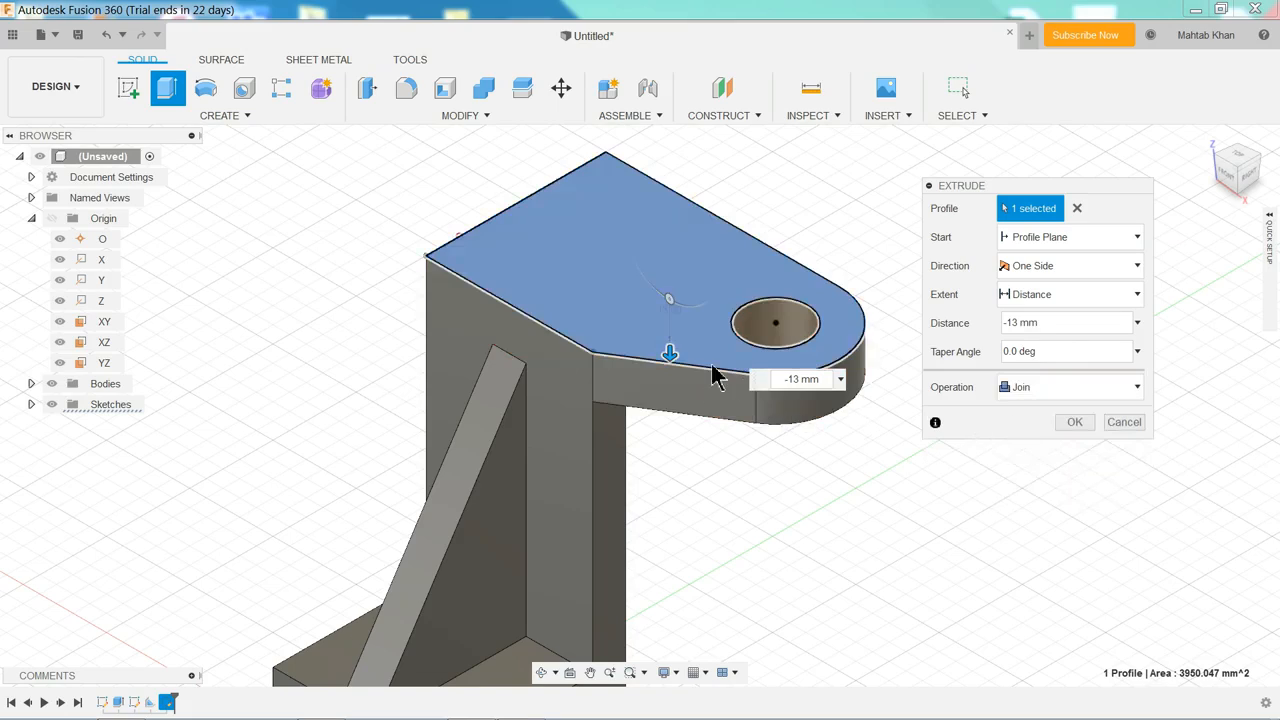
pyautogui.click(1073, 422)
# - Start a Fillet with a 3 mm radius on the vertical edge where the rib's side meets the upright
pyautogui.scroll(-3, 768, 421)
pyautogui.keyDown('shift'); pyautogui.moveTo(727, 567); pyautogui.dragTo(723, 491, button='middle'); pyautogui.keyUp('shift')
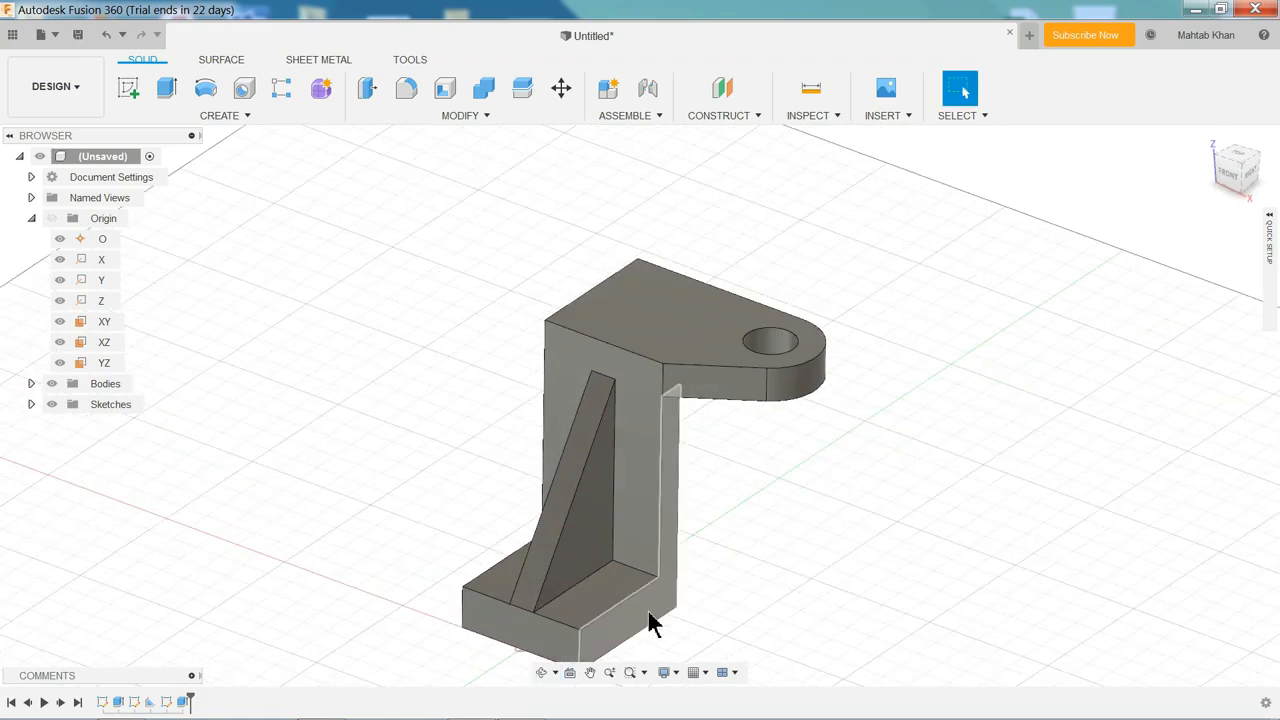
pyautogui.click(590, 672)
pyautogui.moveTo(734, 528); pyautogui.dragTo(744, 443)
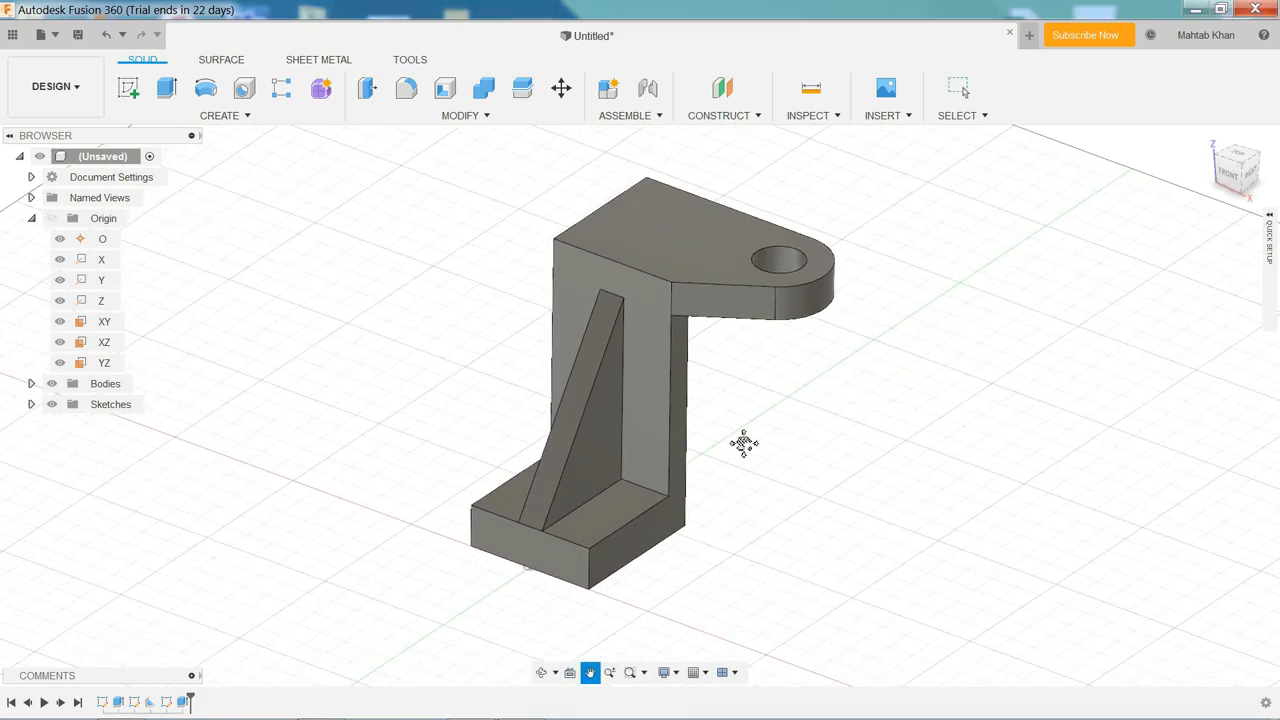
pyautogui.scroll(3, 710, 353)
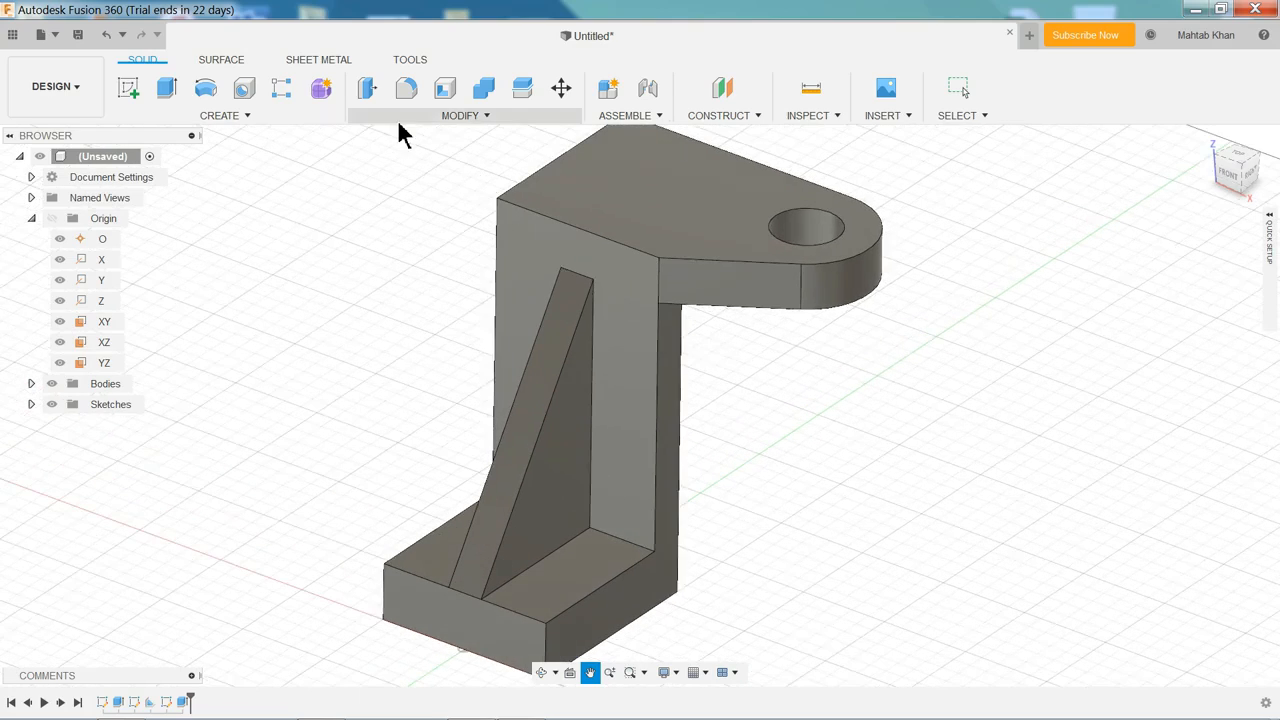
pyautogui.click(407, 92)
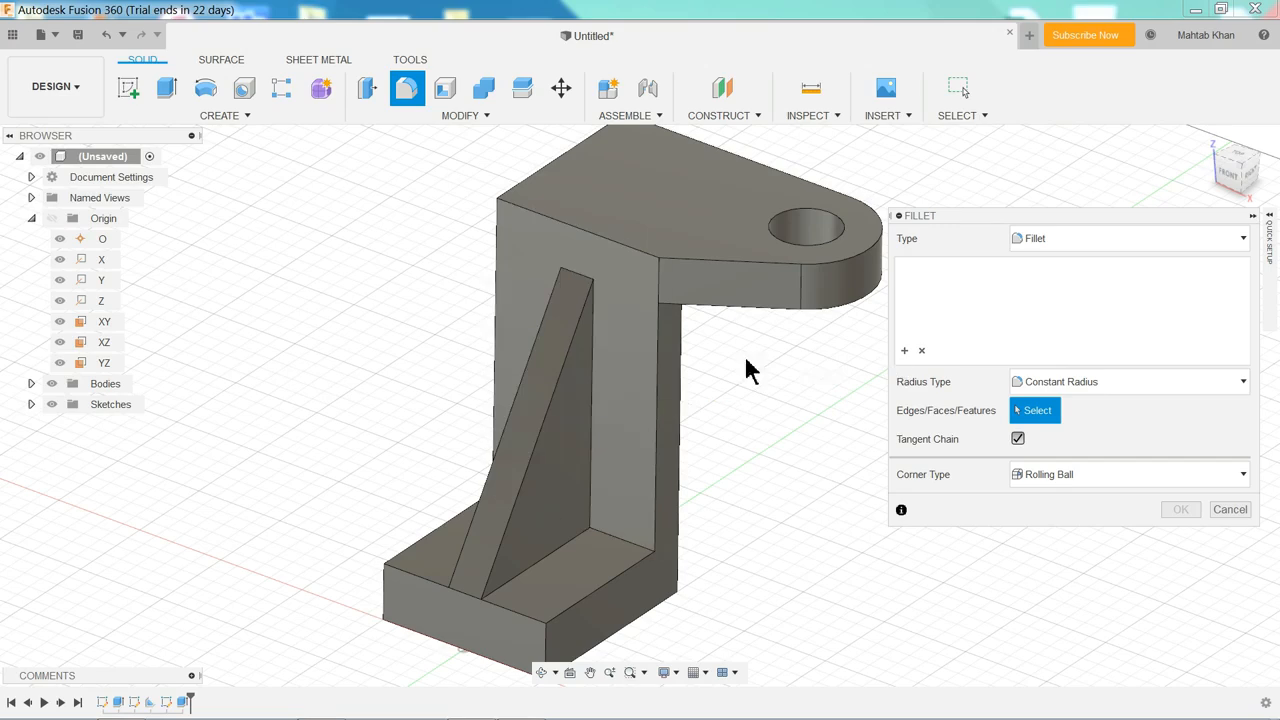
pyautogui.click(592, 430)
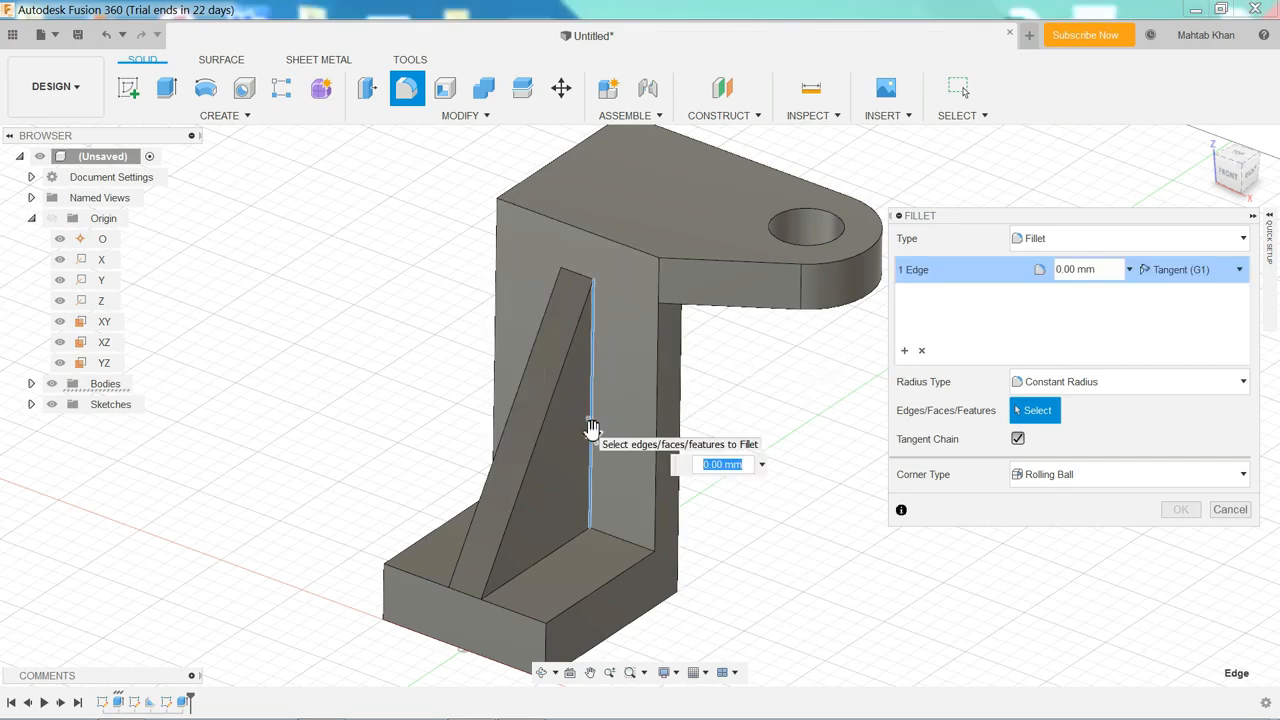
pyautogui.press('Return')
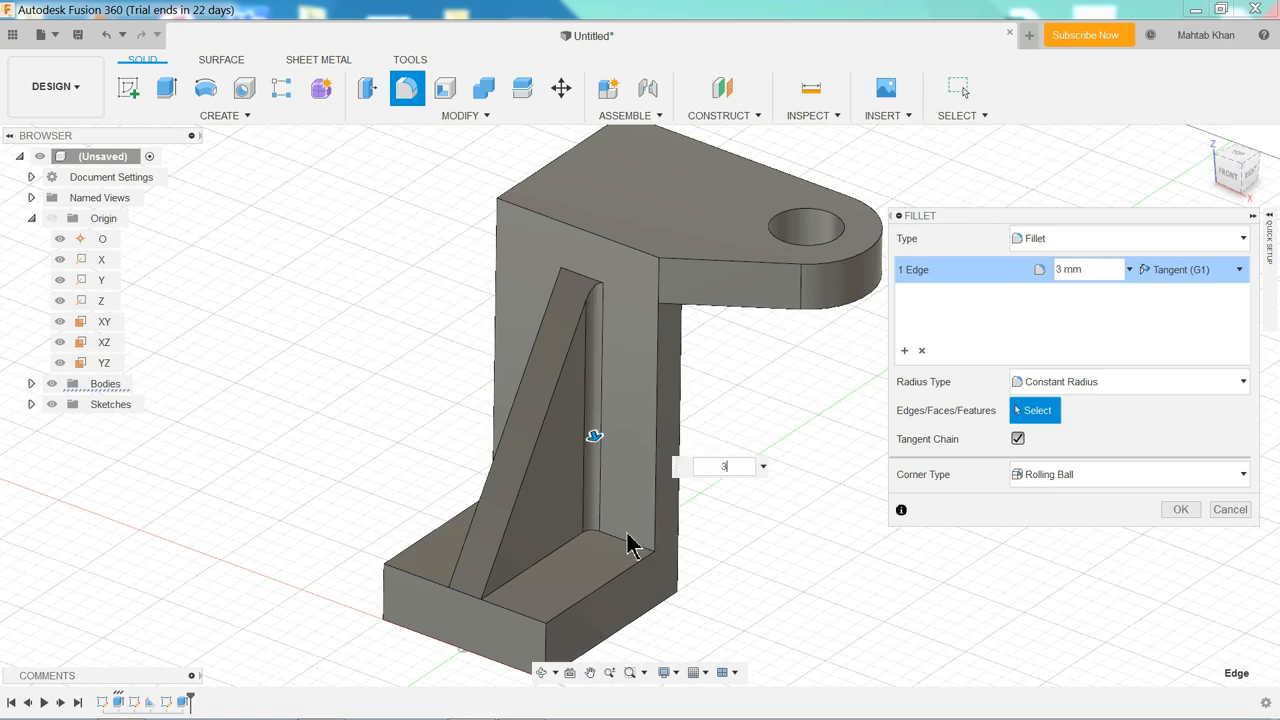
# - Add a second 3 mm fillet set for the remaining inner edges joining rib, upright and base on both sides, and create the fillets
pyautogui.click(906, 352)
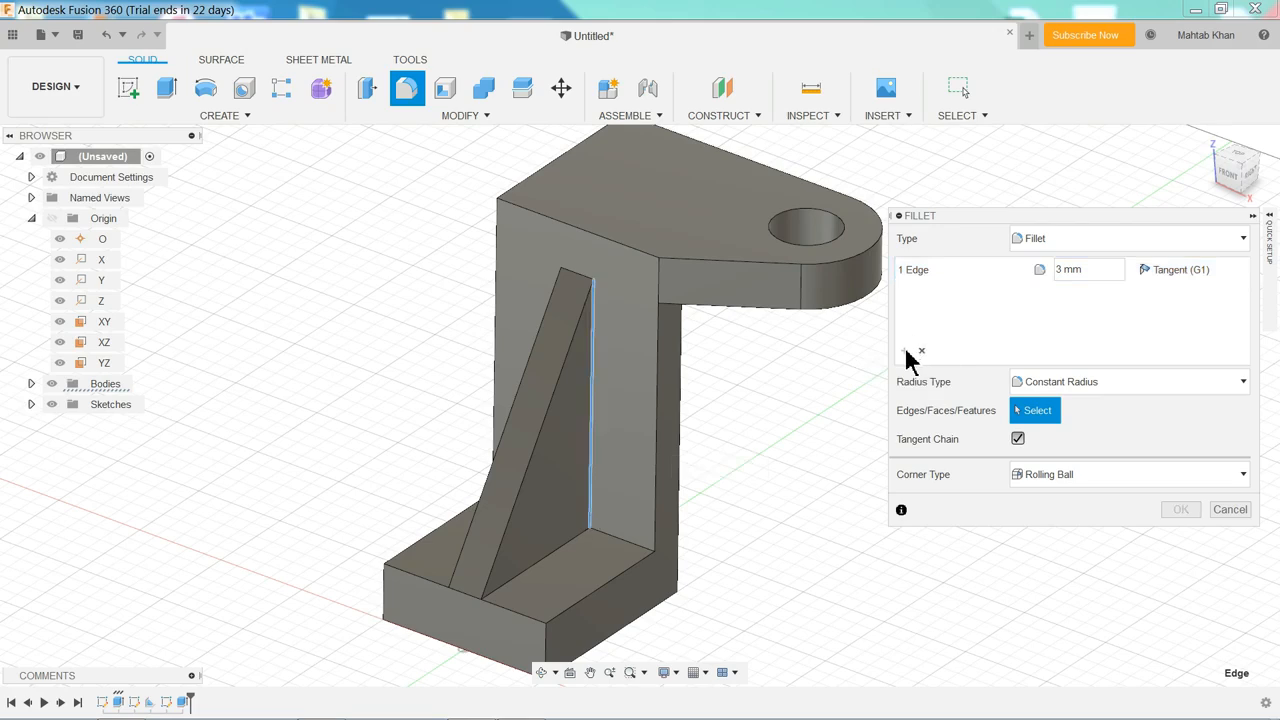
pyautogui.click(620, 550)
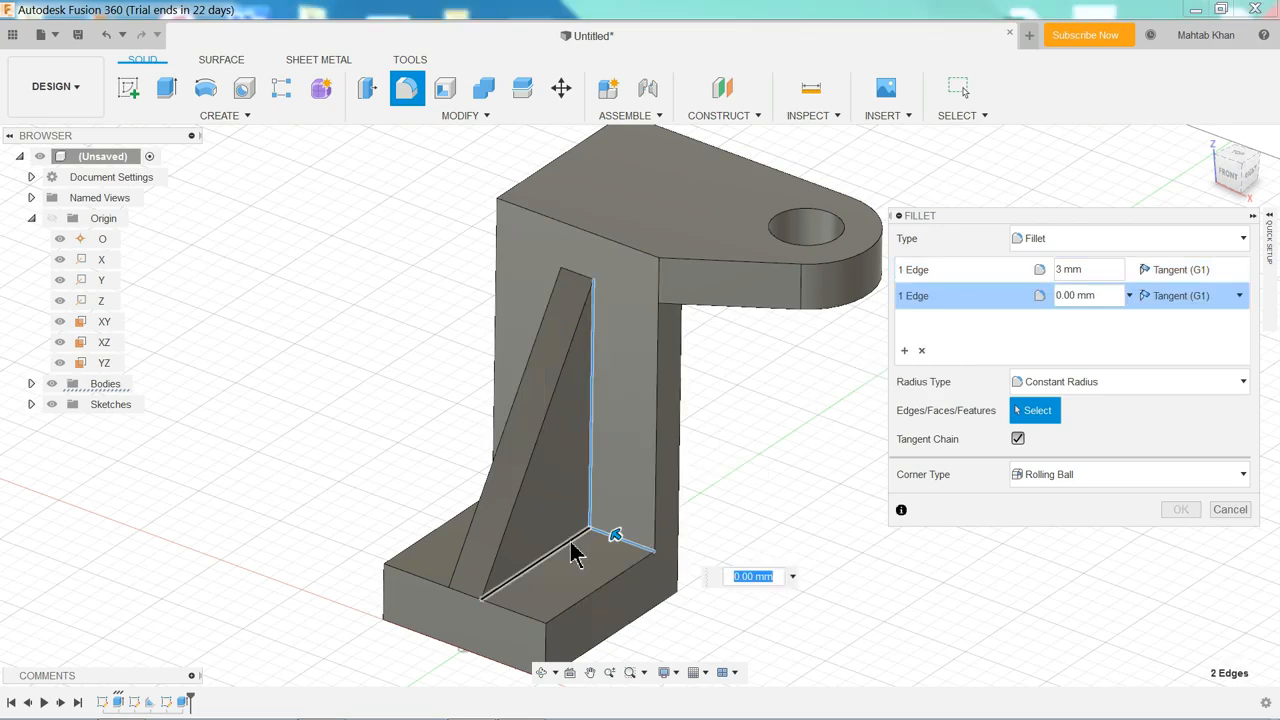
pyautogui.click(580, 531)
pyautogui.keyDown('shift'); pyautogui.moveTo(580, 531); pyautogui.dragTo(598, 553, button='middle'); pyautogui.keyUp('shift')
pyautogui.keyDown('shift'); pyautogui.moveTo(612, 464); pyautogui.dragTo(680, 491, button='middle'); pyautogui.keyUp('shift')
pyautogui.click(620, 603)
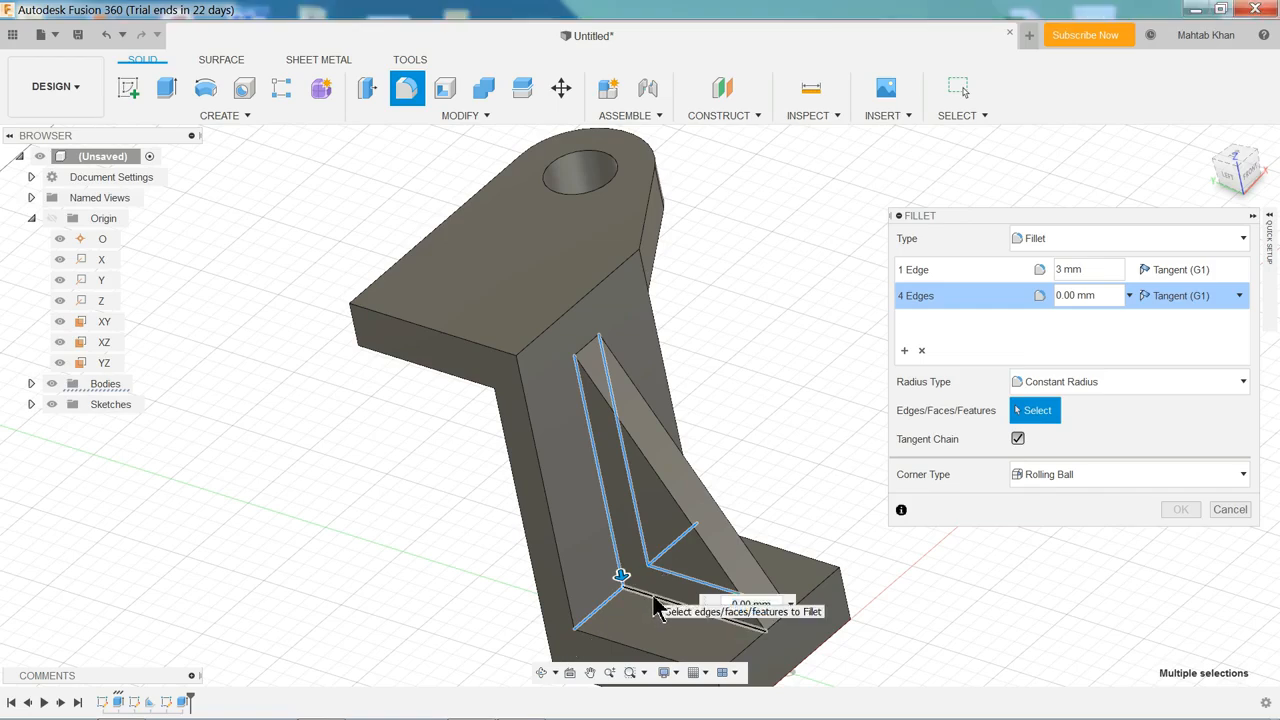
pyautogui.click(718, 600)
pyautogui.click(1053, 298)
pyautogui.write('3')
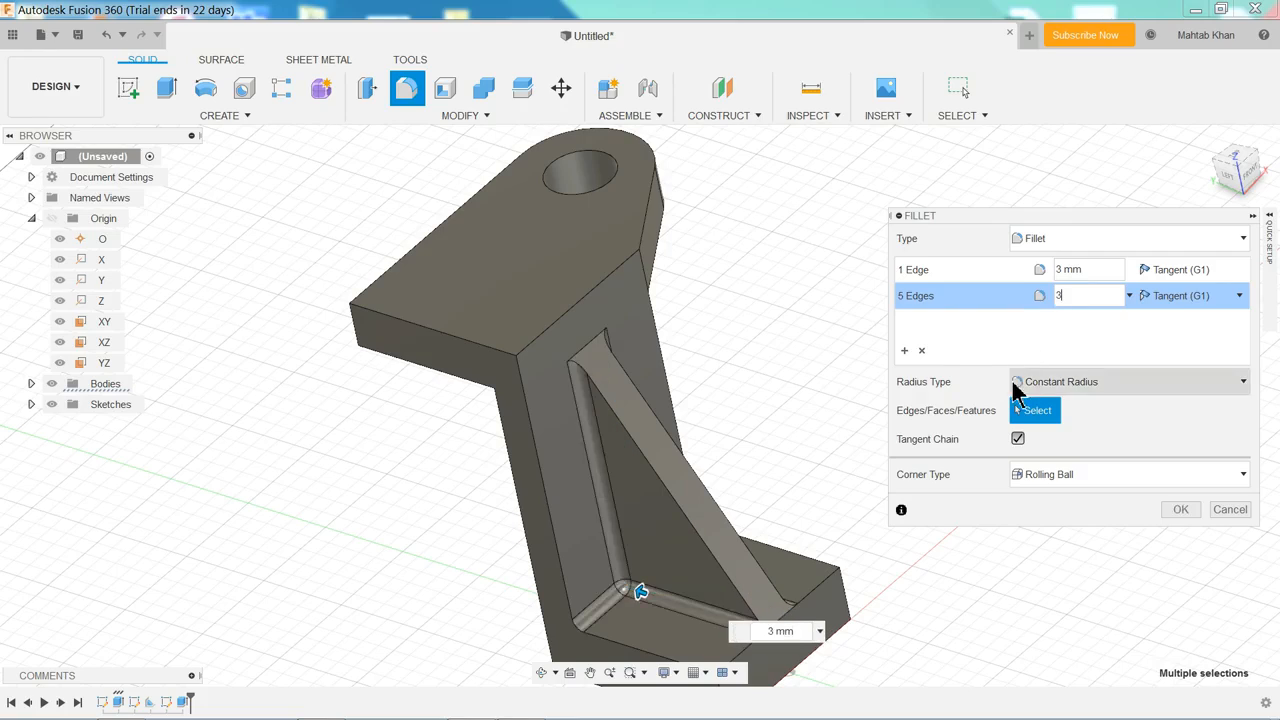
pyautogui.click(1178, 510)
pyautogui.keyDown('shift'); pyautogui.moveTo(949, 417); pyautogui.dragTo(829, 391, button='middle'); pyautogui.keyUp('shift')
pyautogui.scroll(-2, 690, 372)
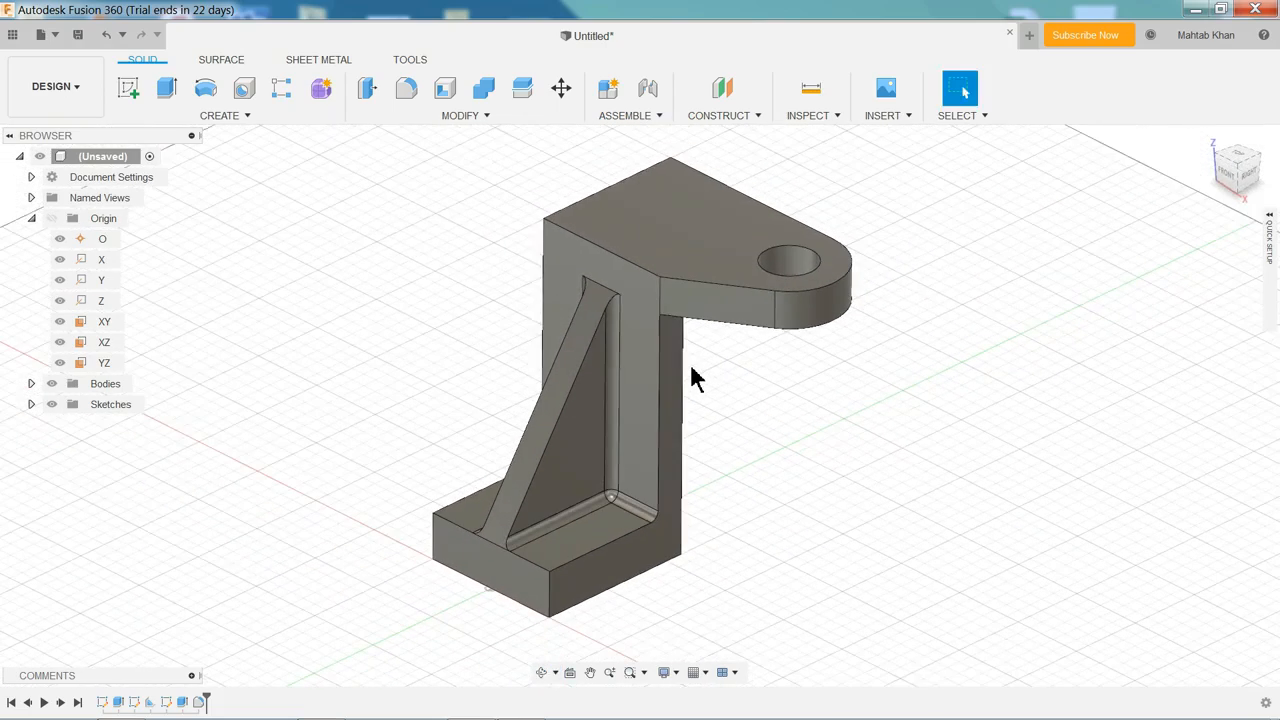
# - Apply the Plastic - Glossy (Yellow) appearance from the opaque plastics to the bracket
pyautogui.scroll(2, 676, 343)
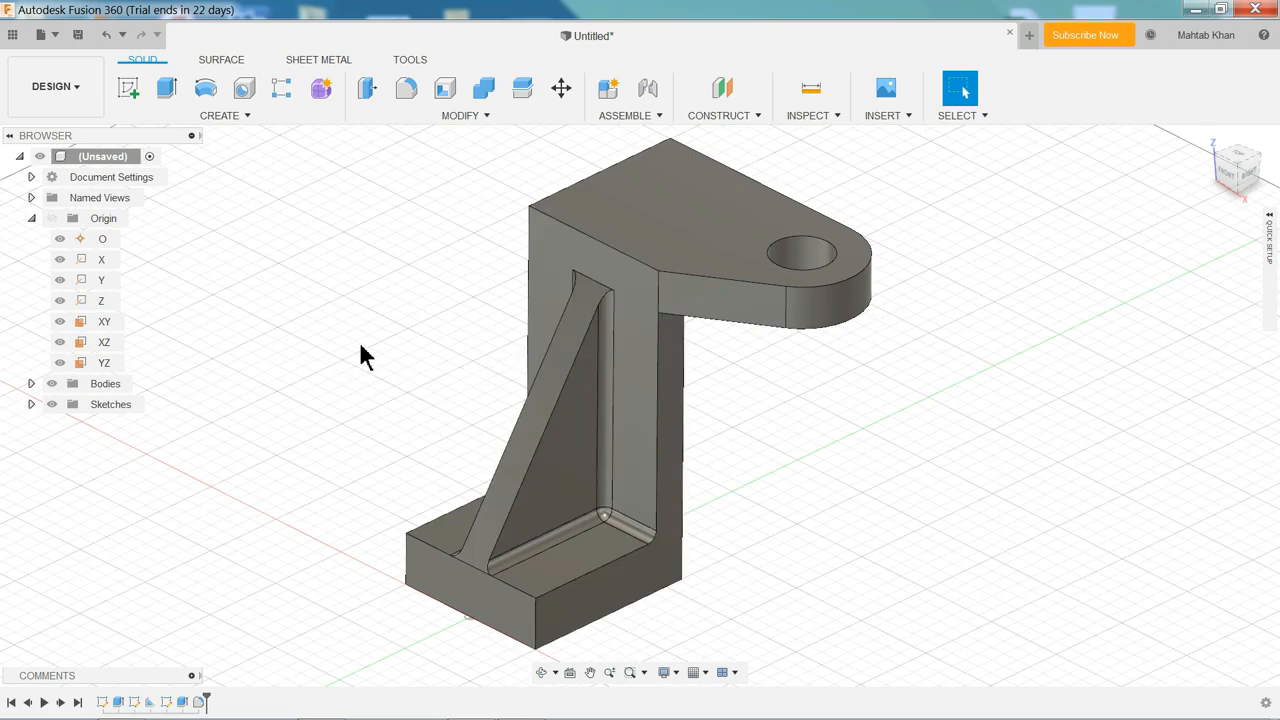
pyautogui.rightClick(658, 243)
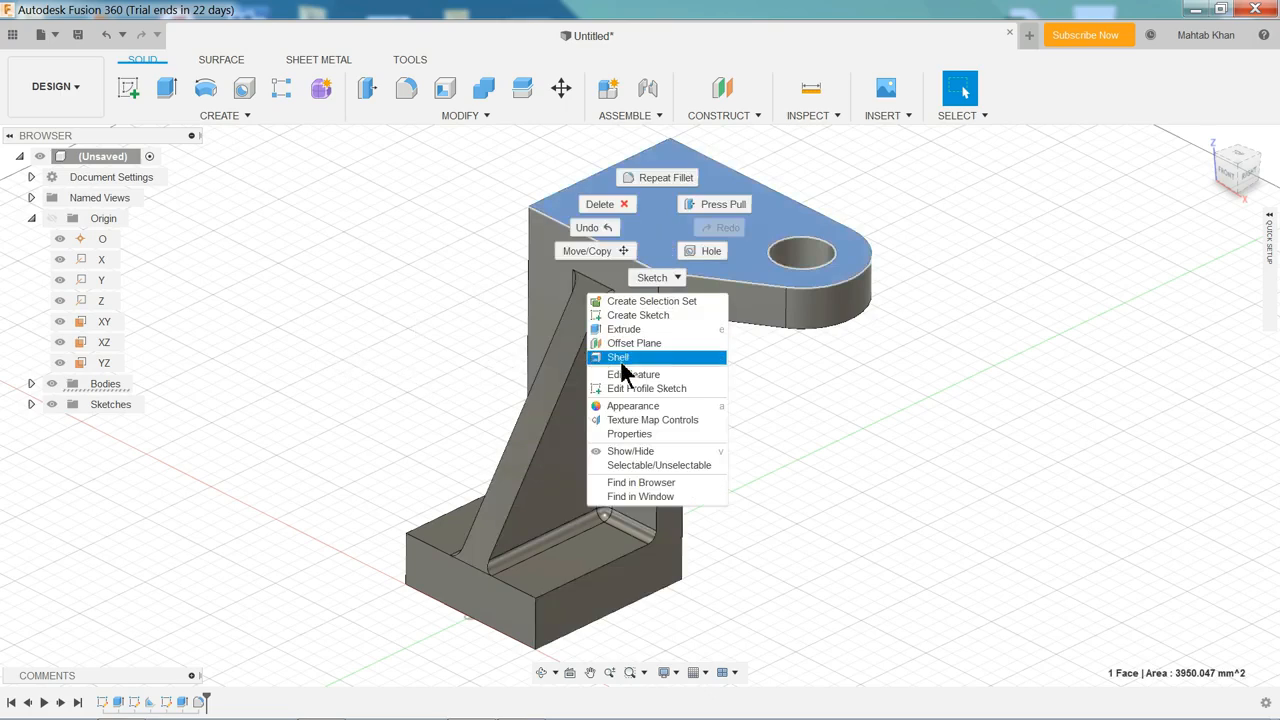
pyautogui.click(637, 415)
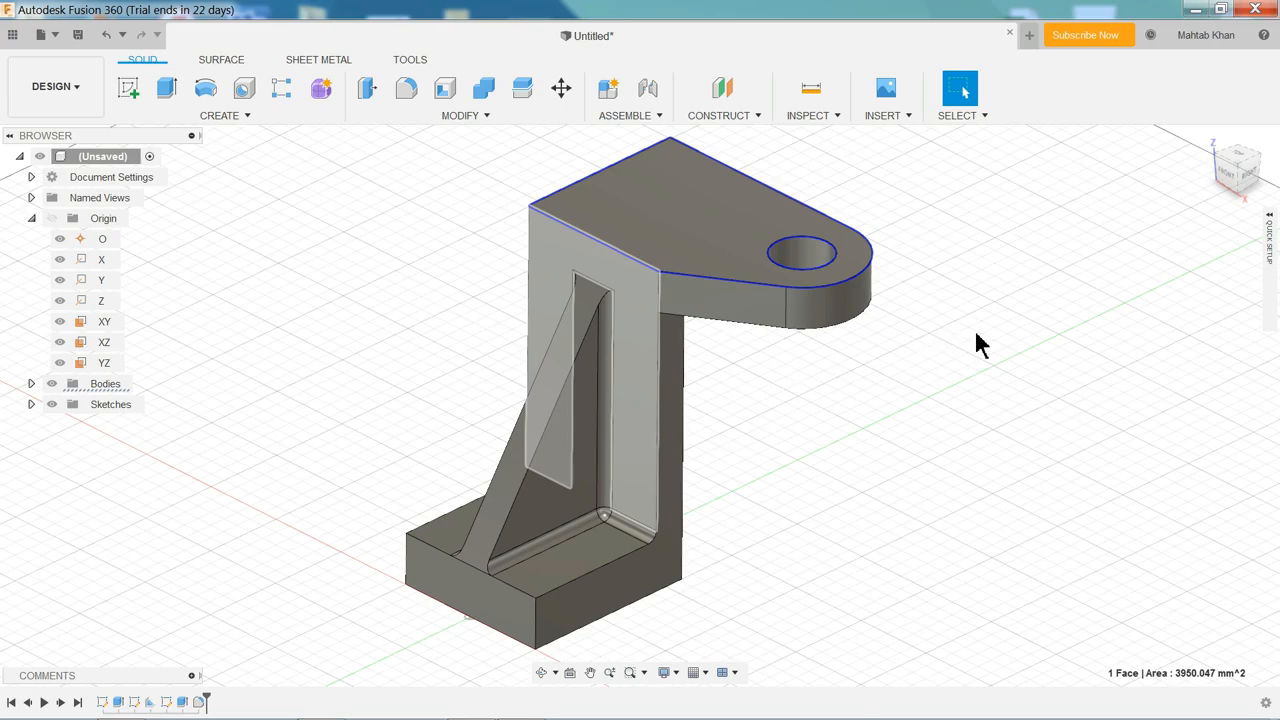
pyautogui.scroll(-3, 1215, 522)
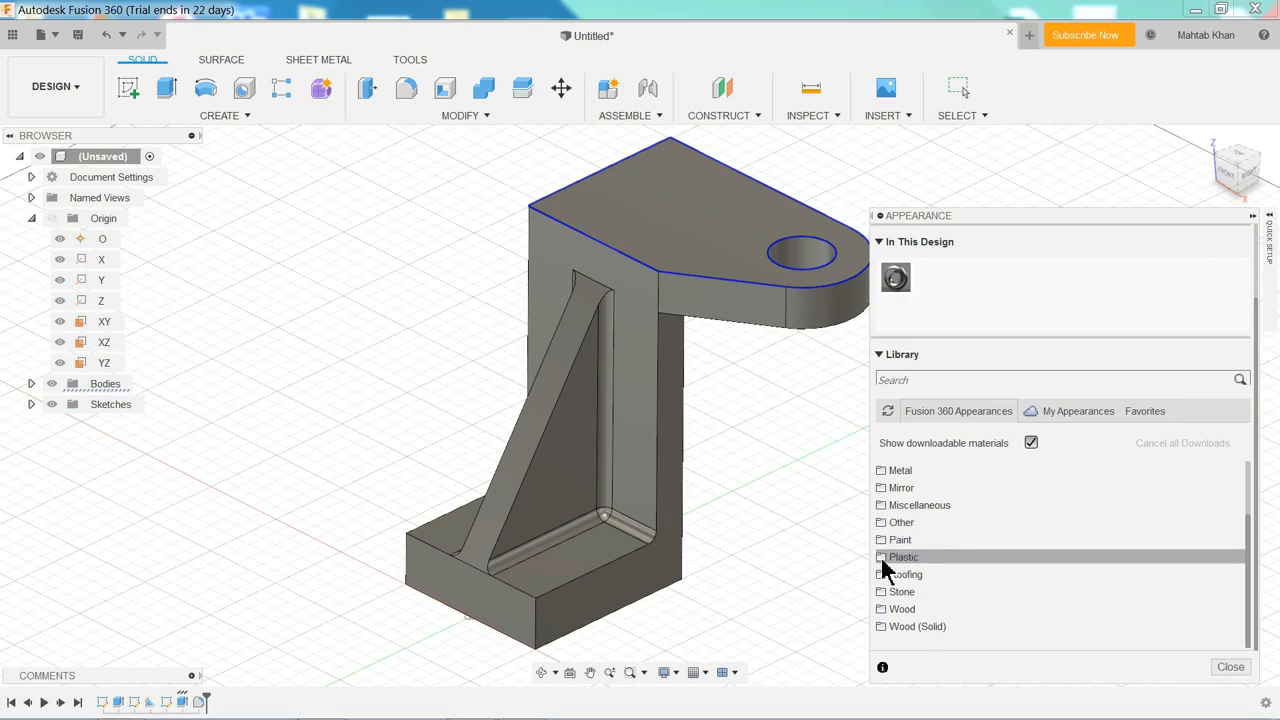
pyautogui.click(884, 560)
pyautogui.scroll(-5, 966, 570)
pyautogui.scroll(2, 962, 565)
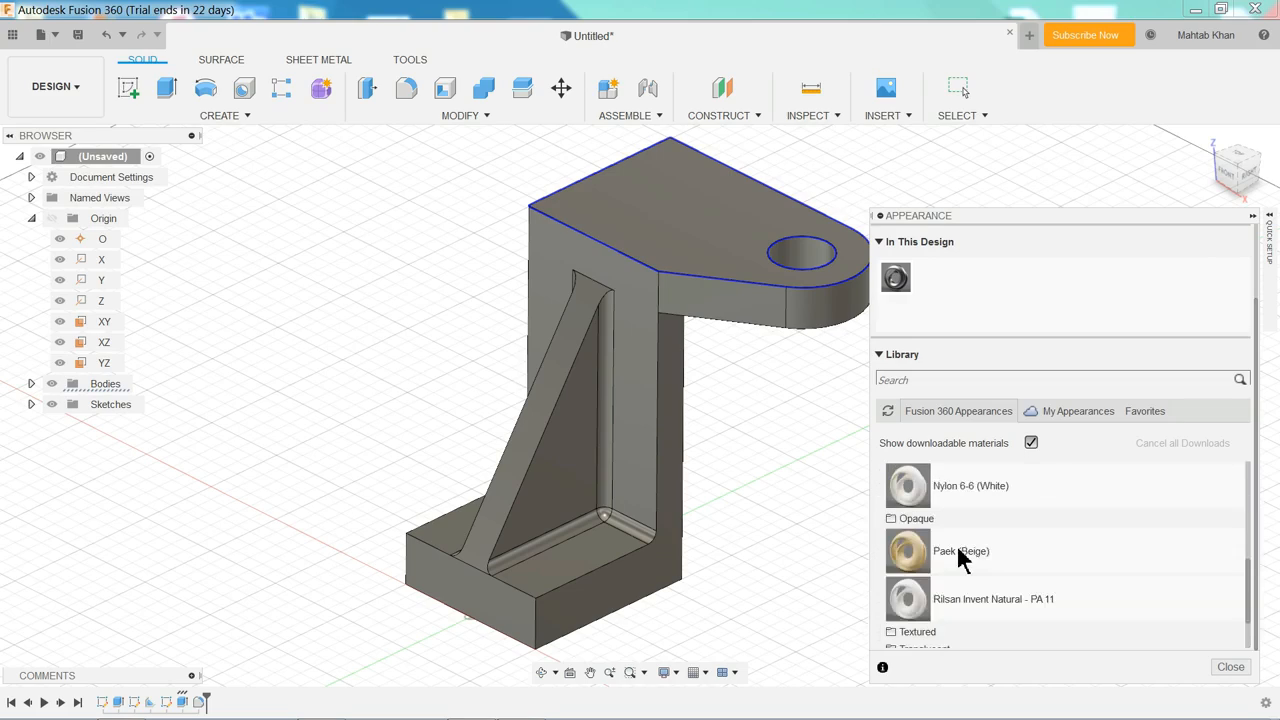
pyautogui.click(930, 518)
pyautogui.scroll(-2, 965, 565)
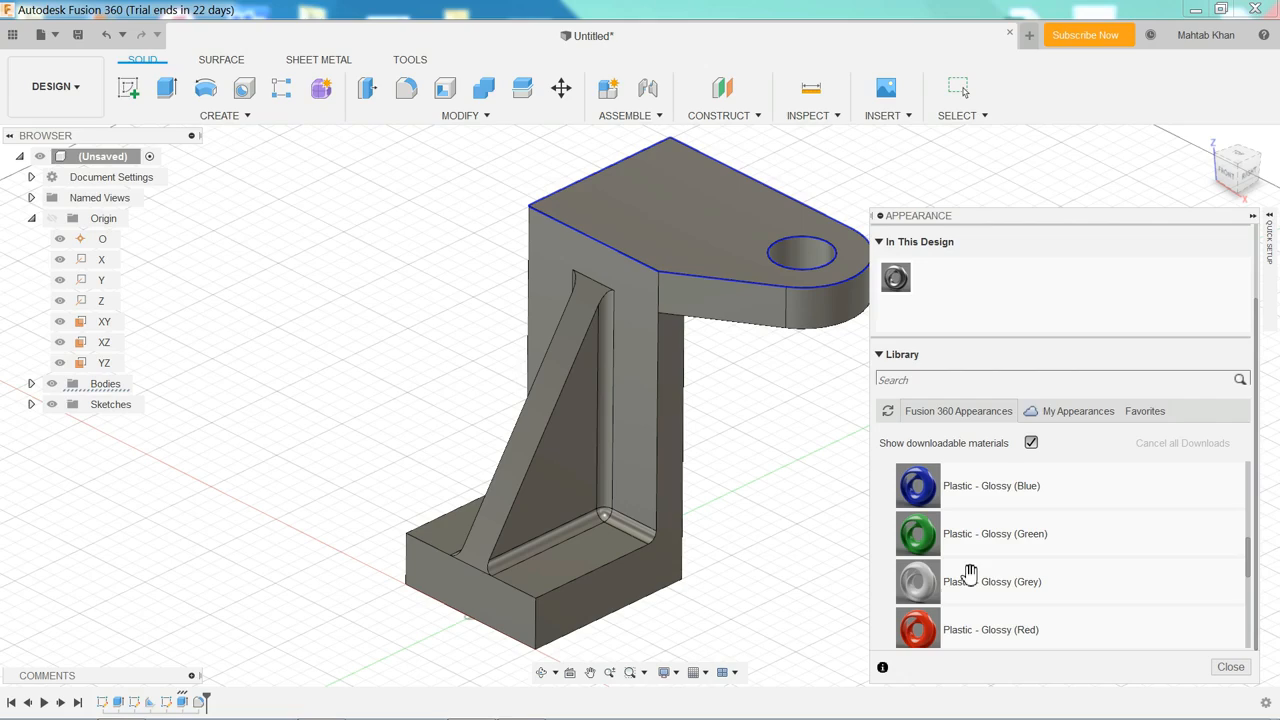
pyautogui.scroll(-3, 966, 570)
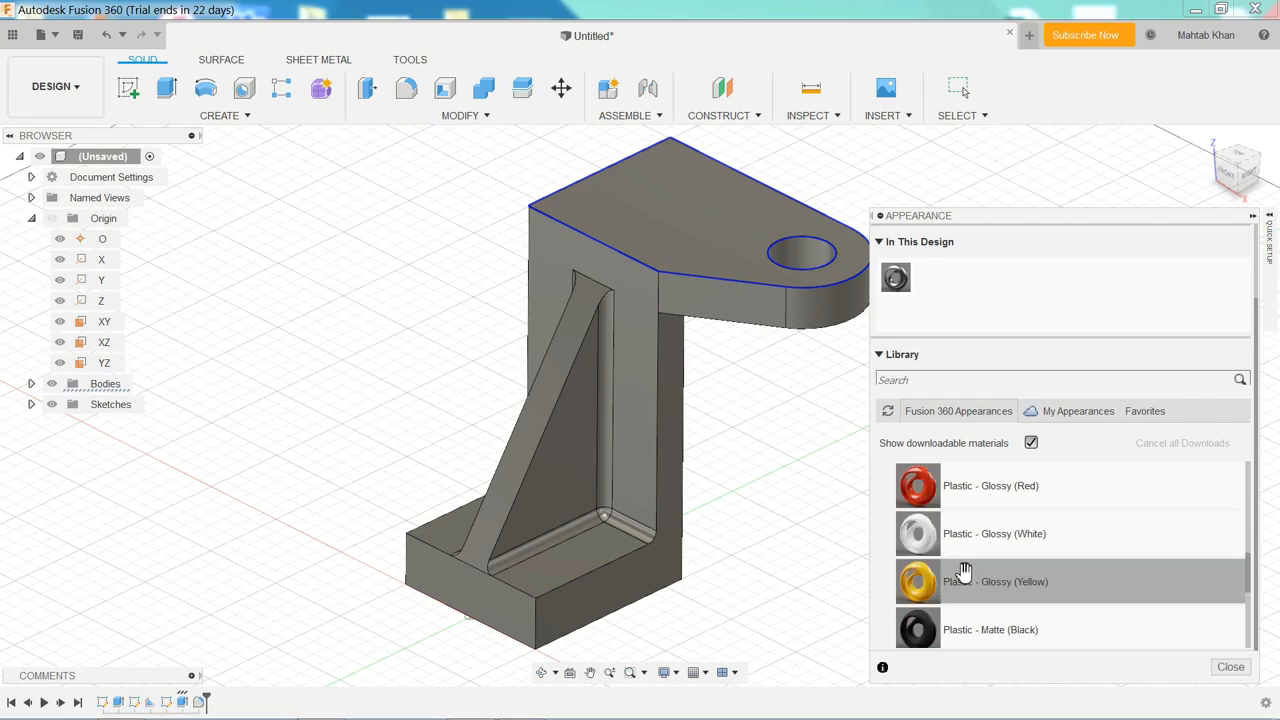
pyautogui.moveTo(933, 583); pyautogui.dragTo(721, 279)
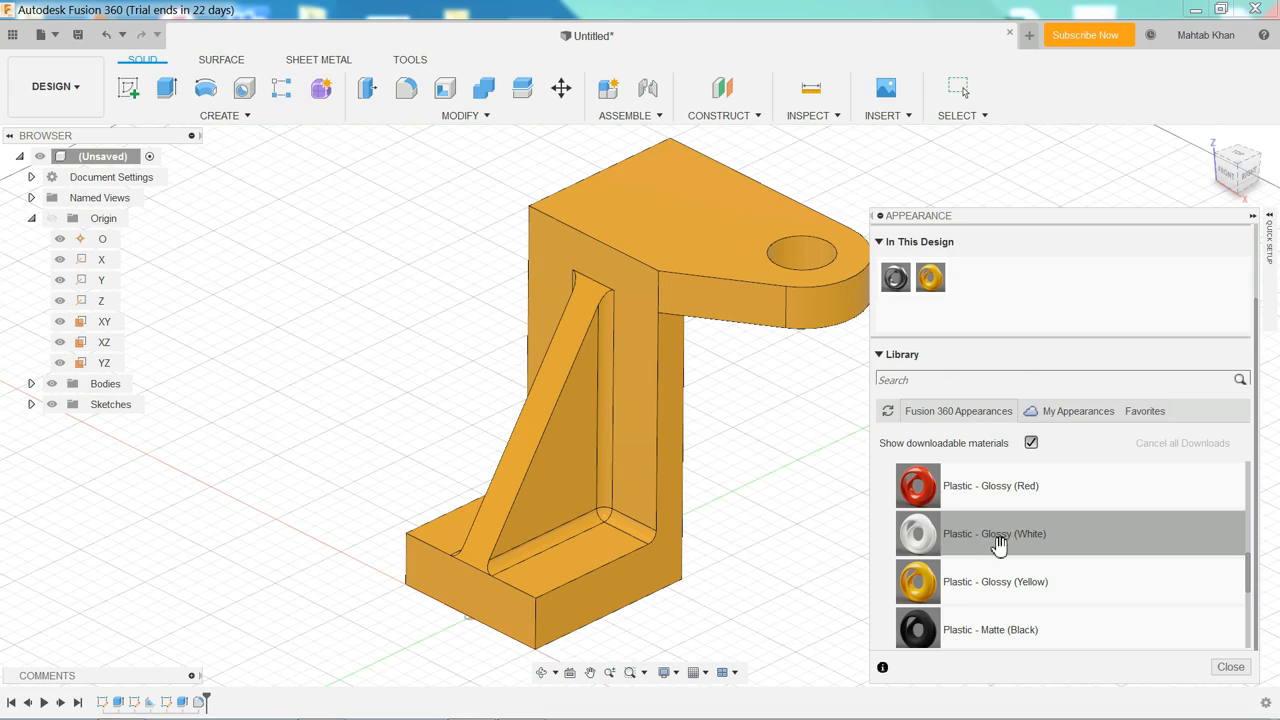
# - Try two blue opaque plastic appearances on the bracket, and reapply the glossy yellow plastic
pyautogui.scroll(-3, 994, 545)
pyautogui.moveTo(926, 541); pyautogui.dragTo(714, 309)
pyautogui.scroll(3, 953, 538)
pyautogui.scroll(3, 1000, 536)
pyautogui.moveTo(918, 486); pyautogui.dragTo(768, 308)
pyautogui.scroll(2, 955, 540)
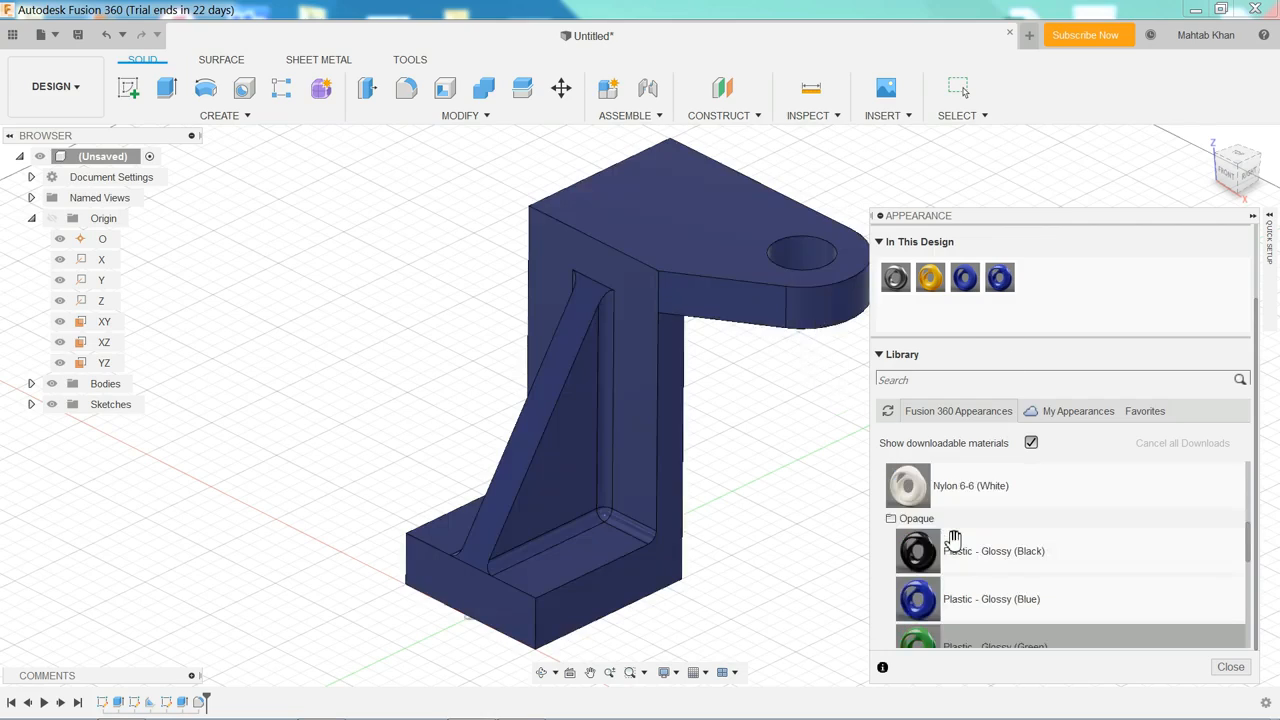
pyautogui.moveTo(930, 277); pyautogui.dragTo(745, 305)
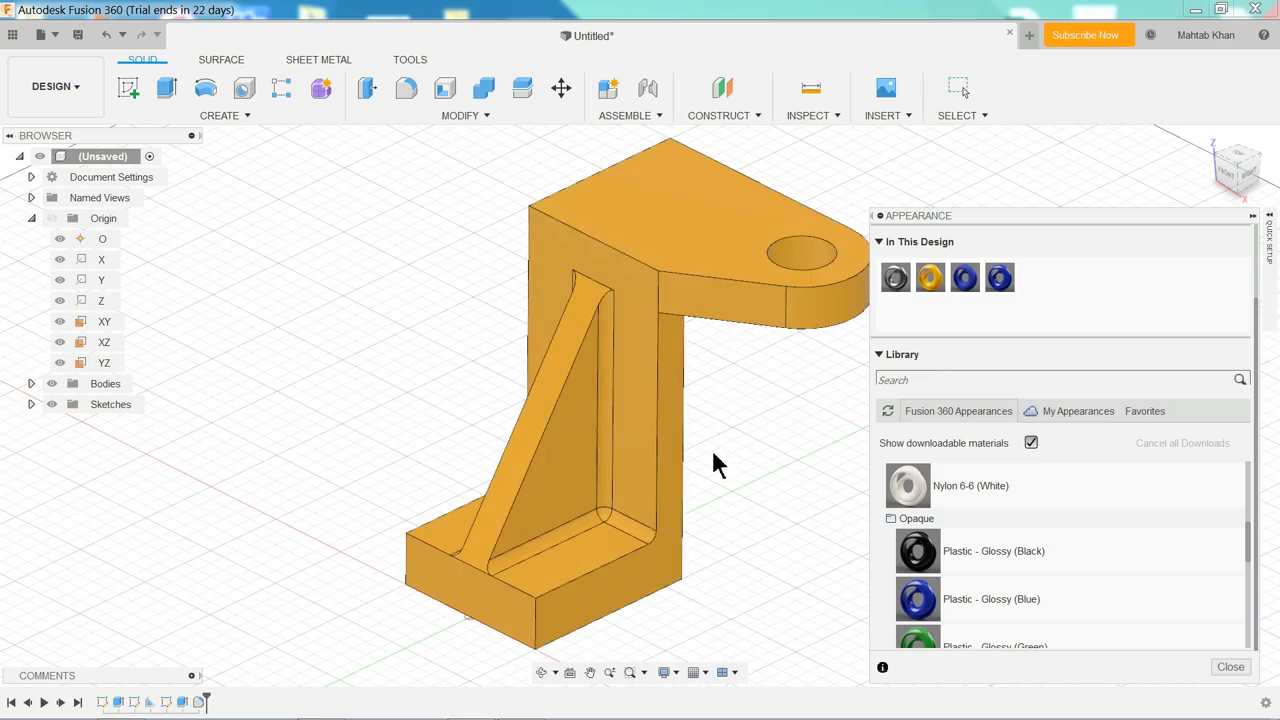
# - Replace the bracket's yellow plastic appearance with Brass - Polished from the metal appearance library
pyautogui.click(1231, 667)
pyautogui.scroll(-2, 688, 173)
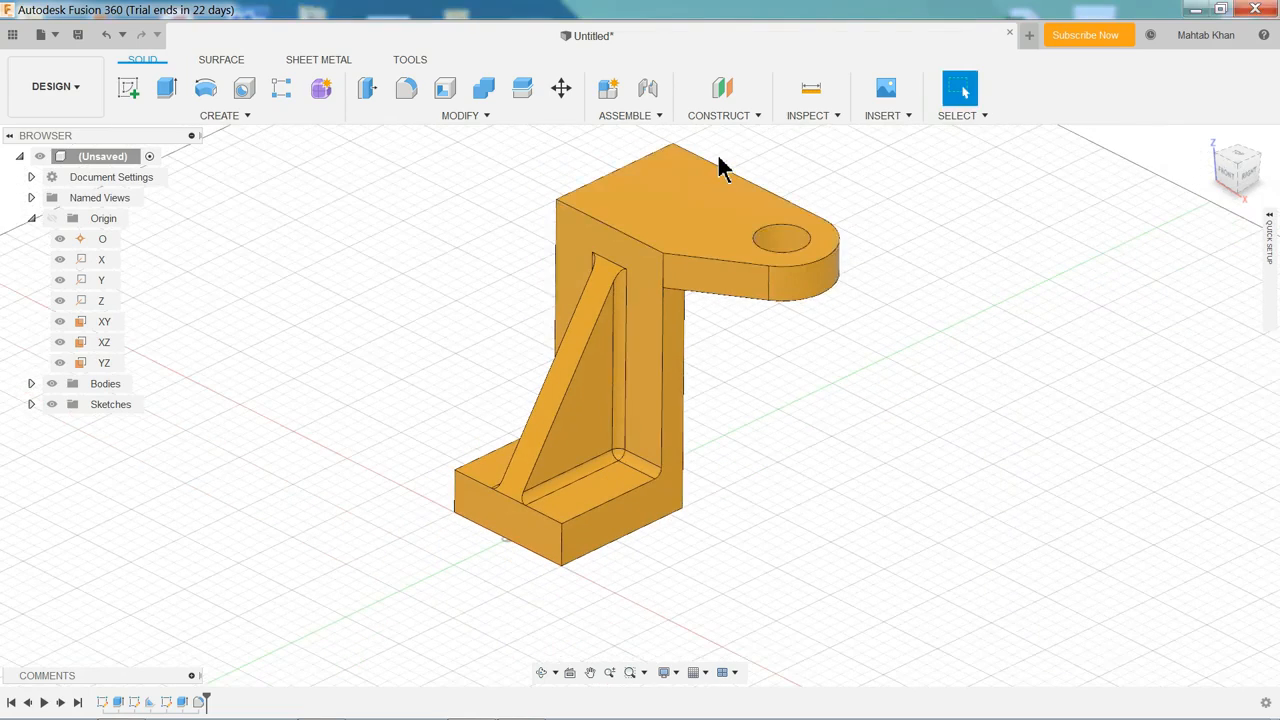
pyautogui.scroll(1, 721, 170)
pyautogui.scroll(3, 805, 182)
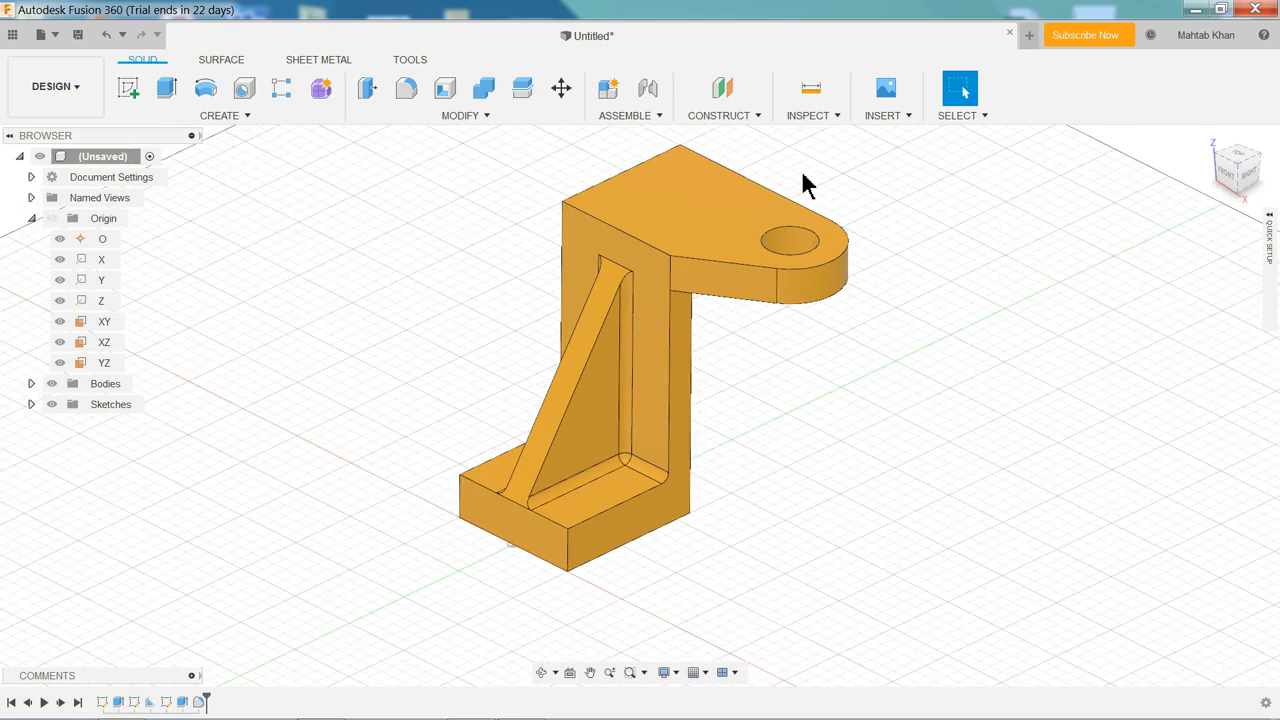
pyautogui.rightClick(688, 272)
pyautogui.click(666, 443)
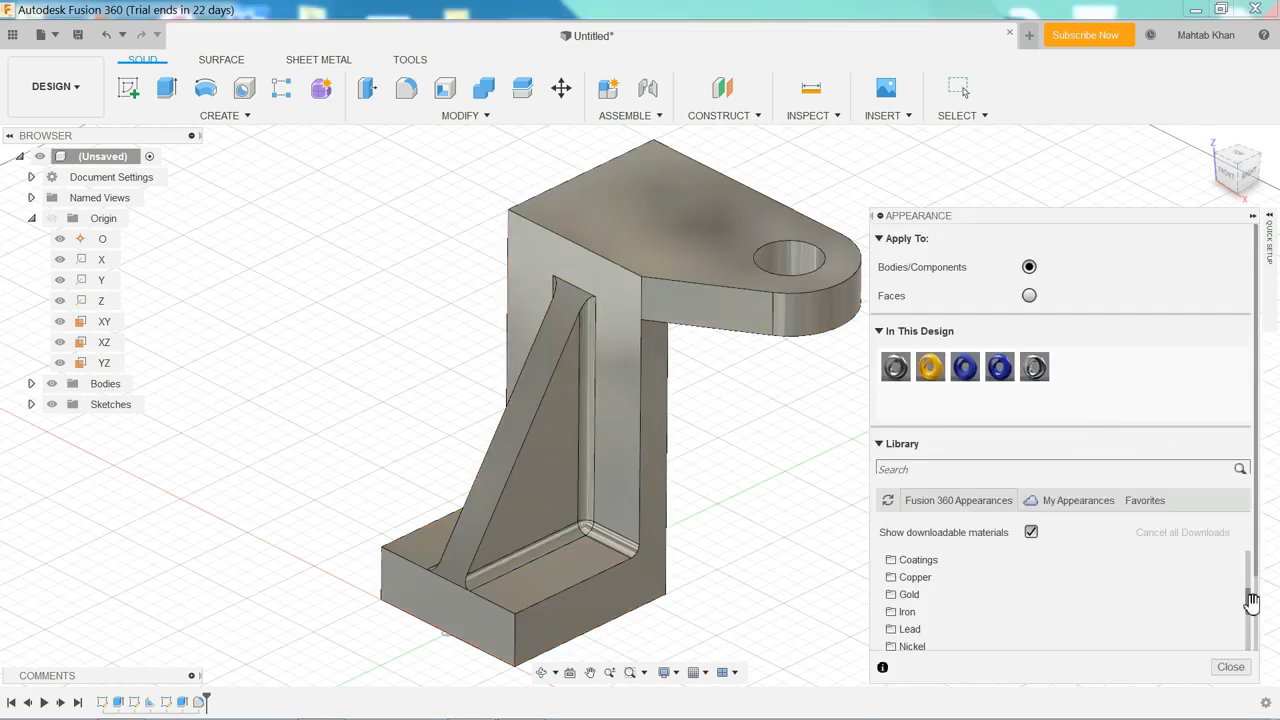
pyautogui.moveTo(1249, 602); pyautogui.dragTo(1251, 590)
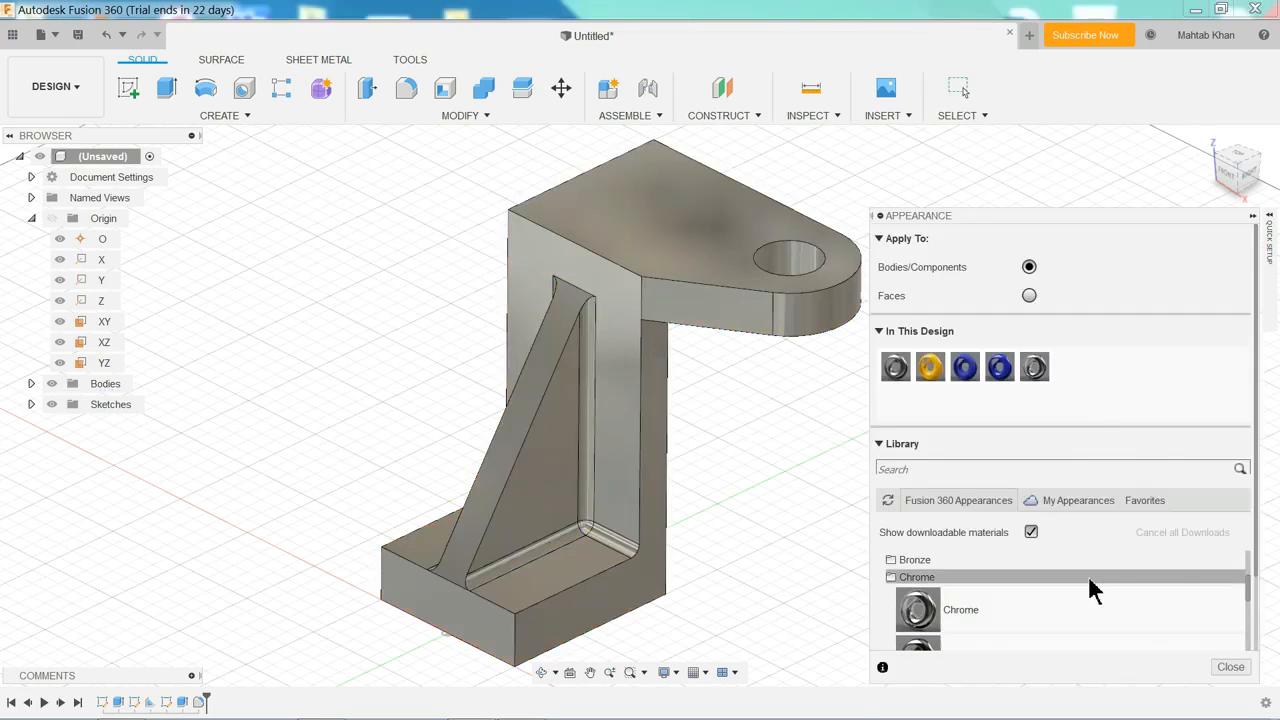
pyautogui.scroll(1, 1140, 586)
pyautogui.click(908, 596)
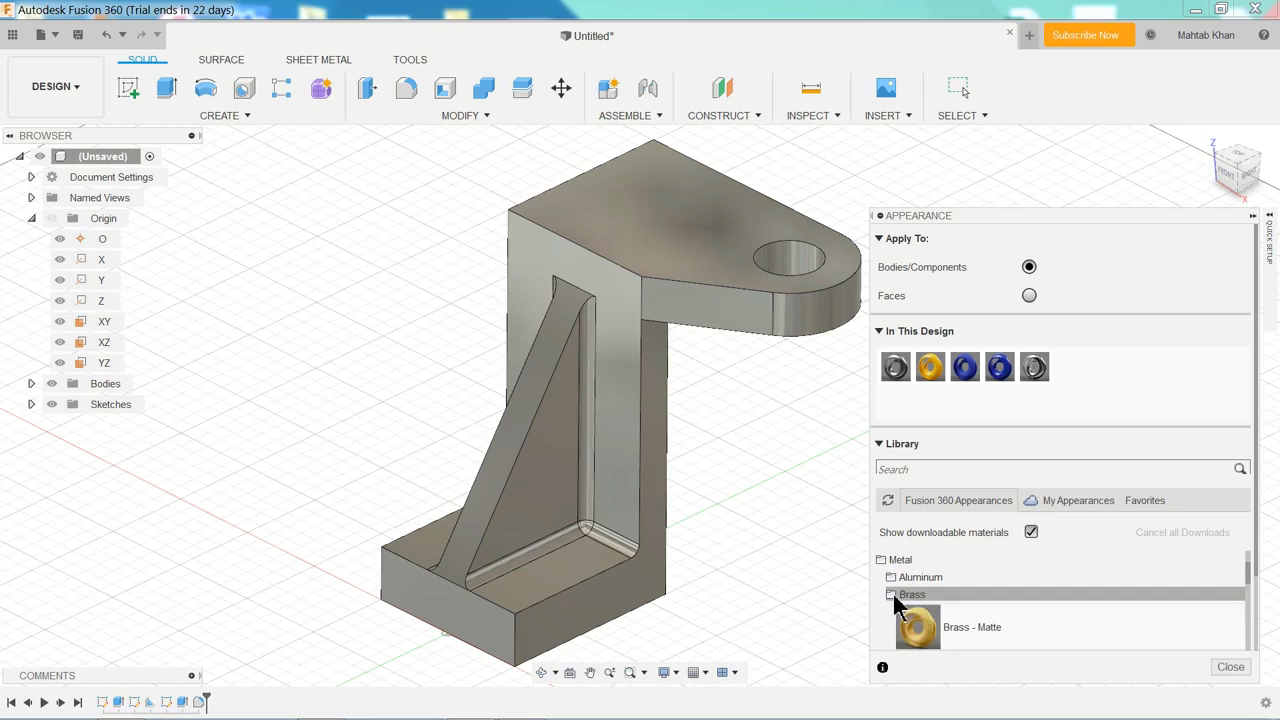
pyautogui.moveTo(1262, 545); pyautogui.dragTo(1262, 633)
pyautogui.moveTo(940, 588); pyautogui.dragTo(654, 423)
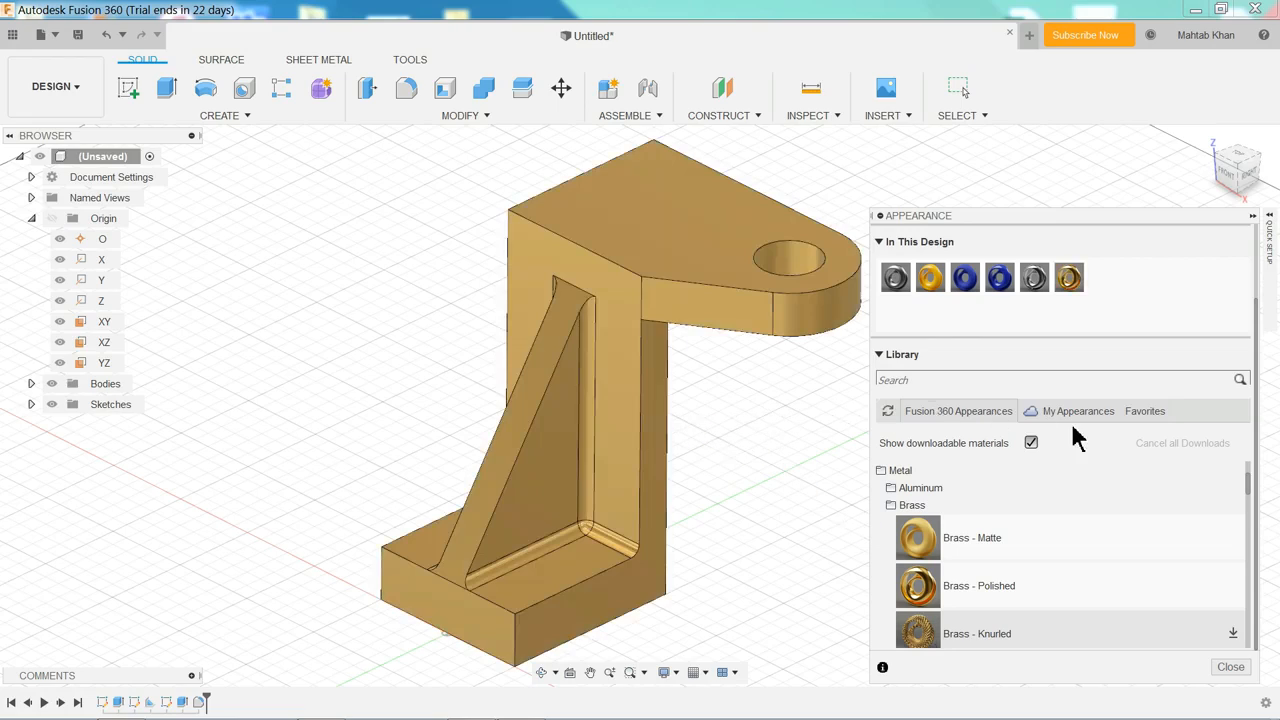
pyautogui.click(1230, 666)
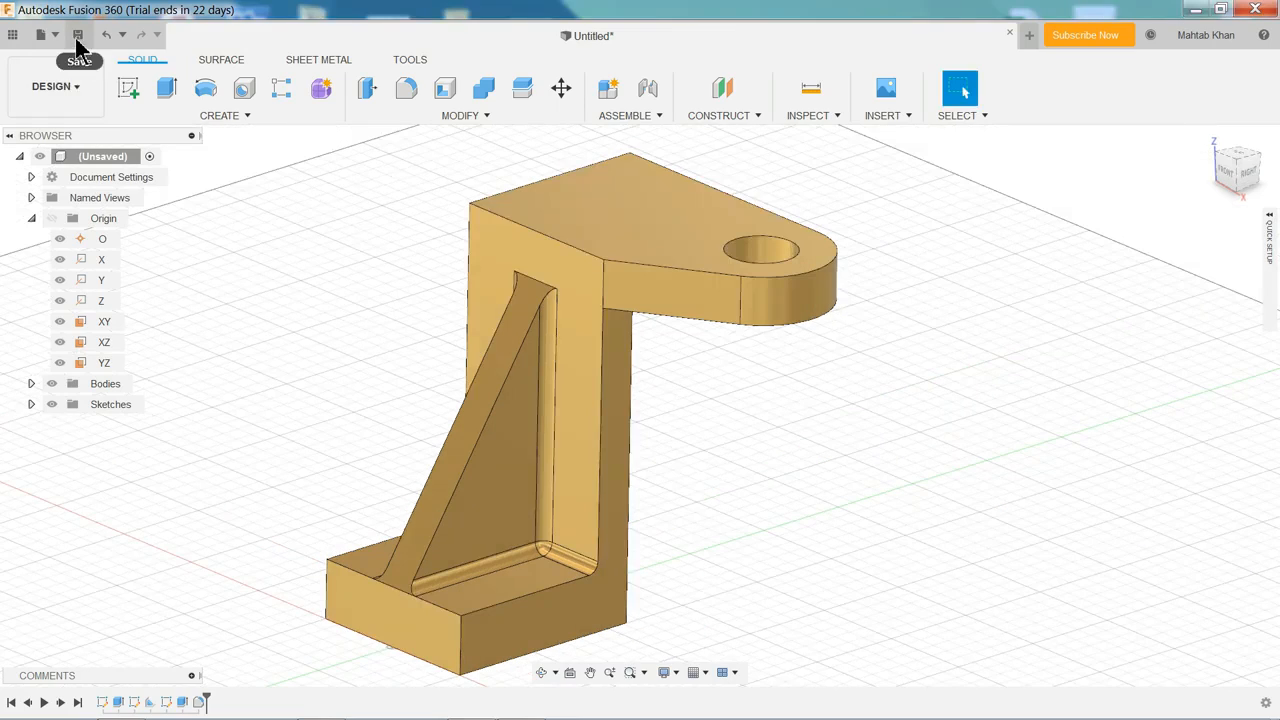
# - Save the design as IC Support in Admin Project and check for it in the project's file list
pyautogui.click(77, 38)
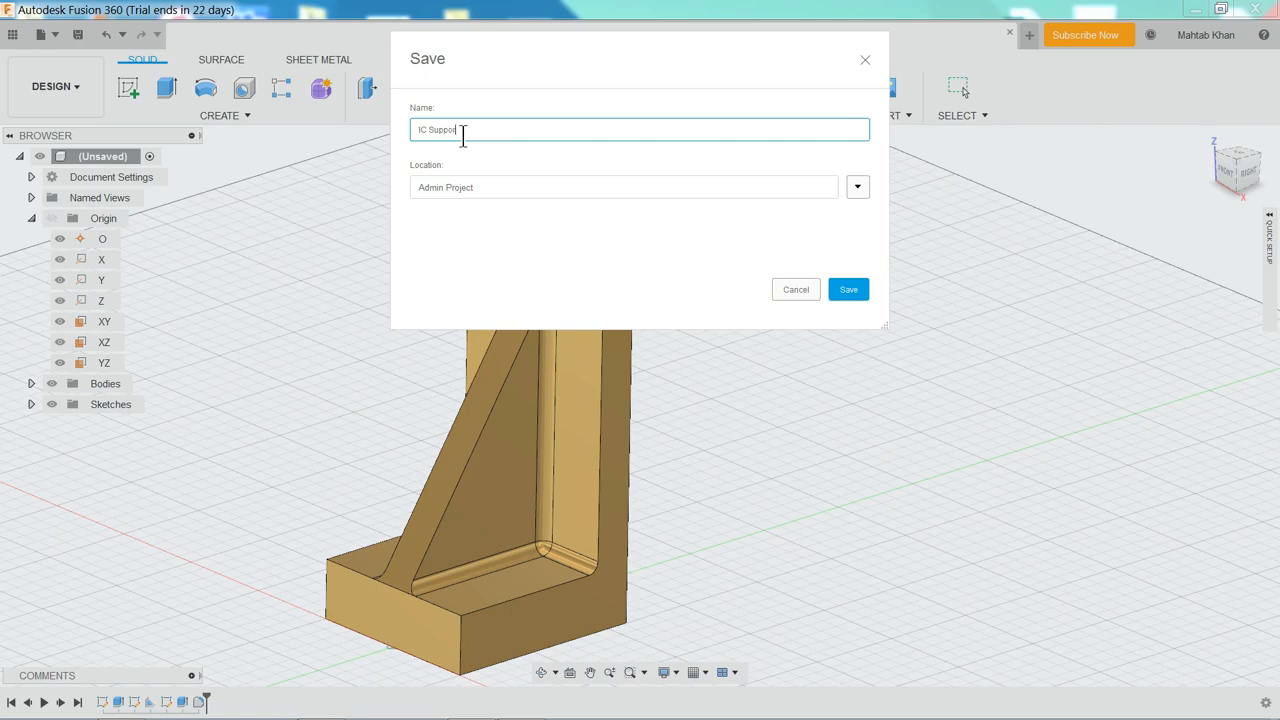
pyautogui.click(849, 290)
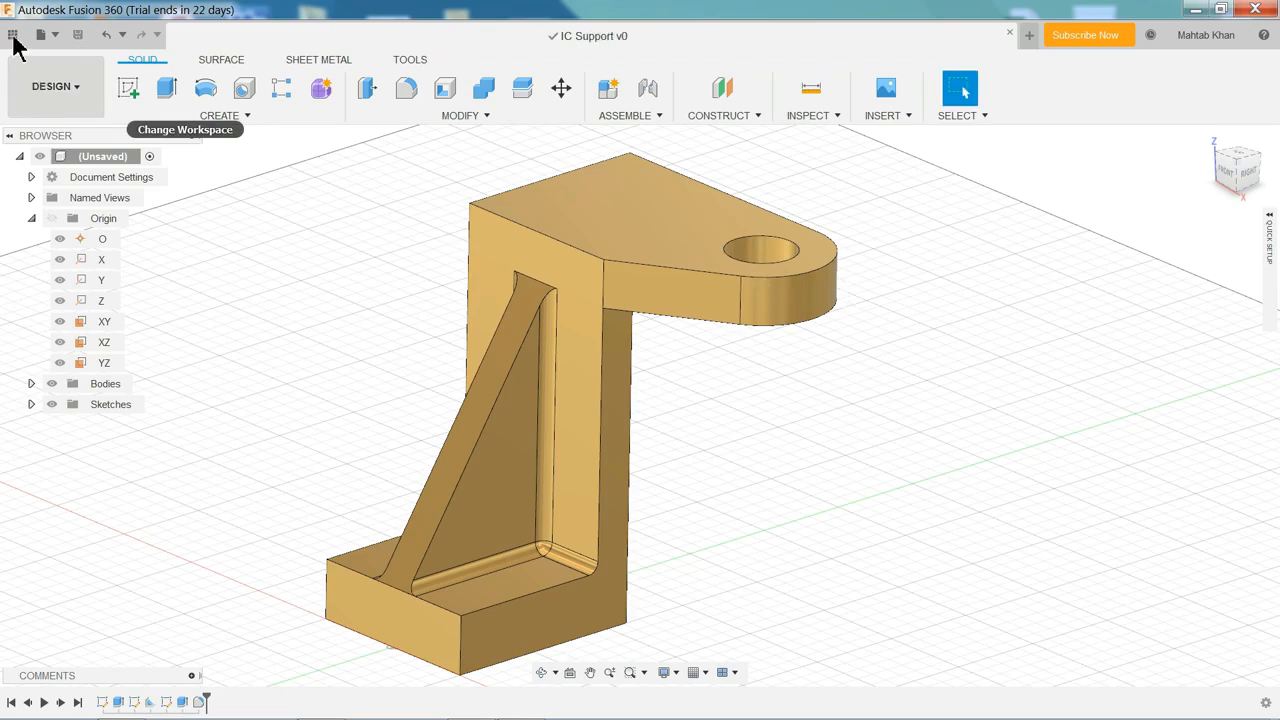
pyautogui.click(13, 37)
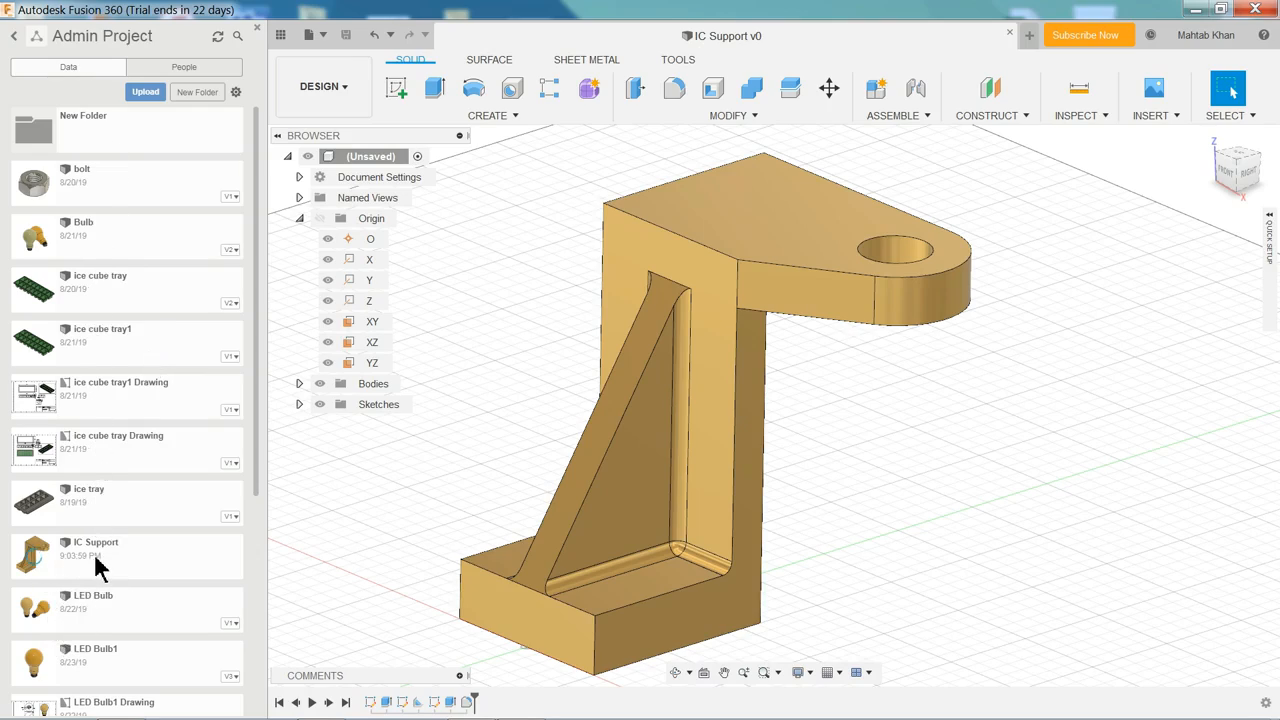
pyautogui.click(258, 30)
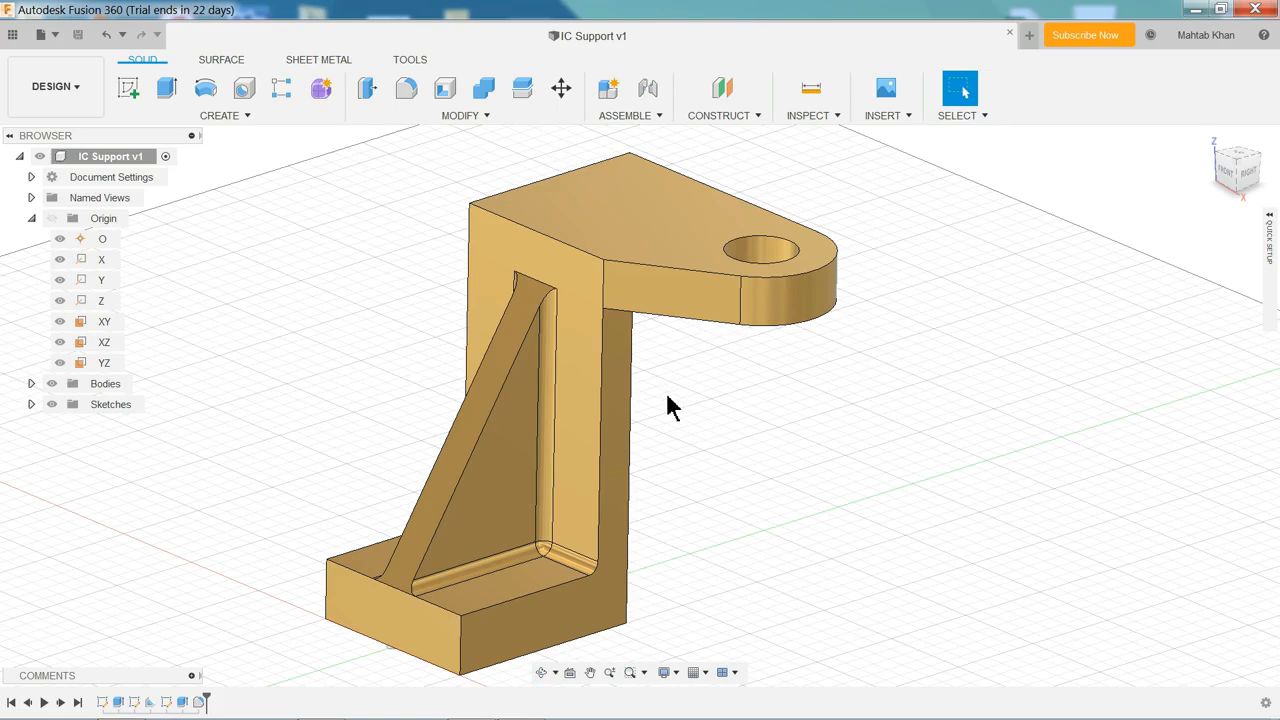
# - Create a new full-assembly drawing from the design, from scratch, with ISO standard, mm units and A3 (420mm x 297mm) sheet size
pyautogui.keyDown('shift'); pyautogui.moveTo(678, 377); pyautogui.dragTo(671, 343, button='middle'); pyautogui.keyUp('shift')
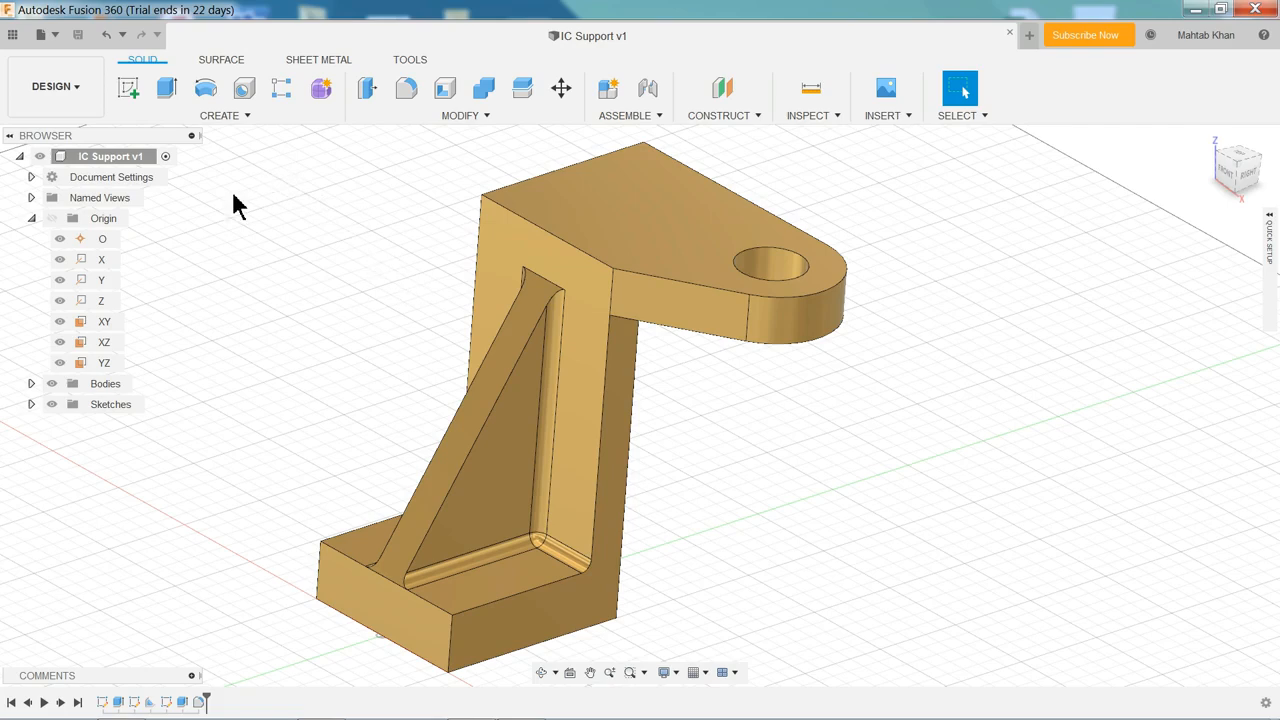
pyautogui.click(80, 92)
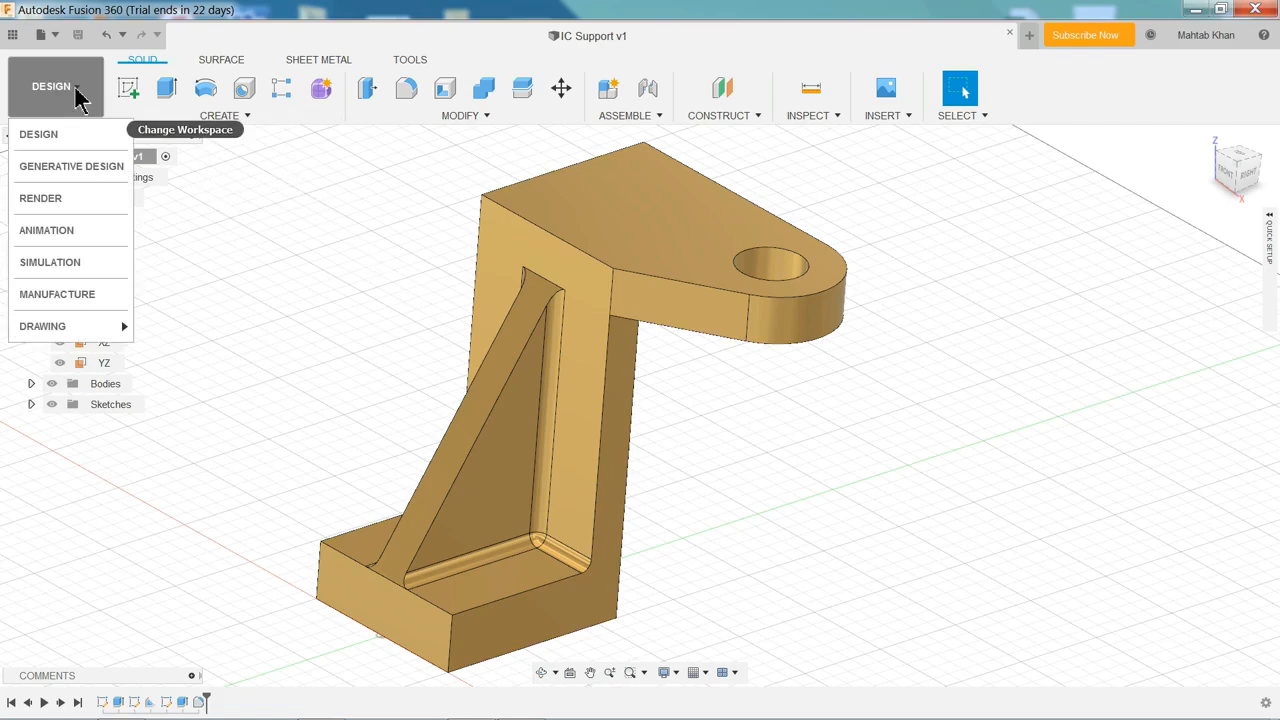
pyautogui.moveTo(55, 332)
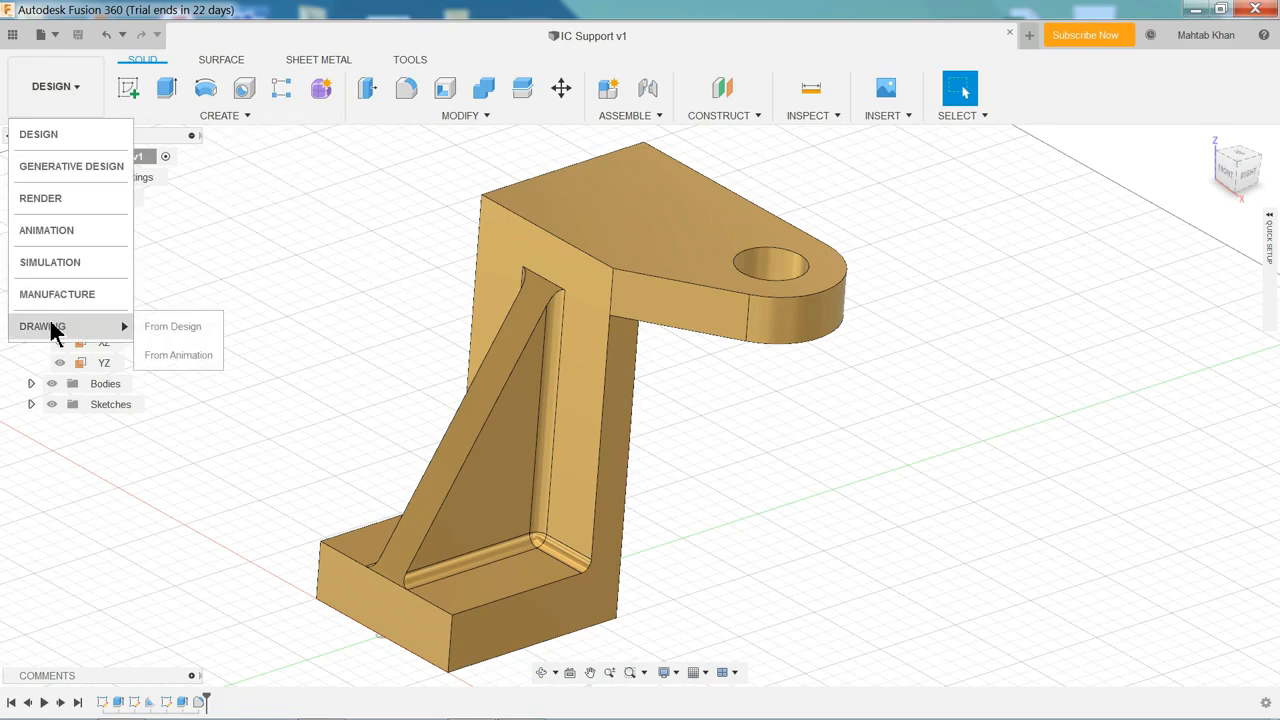
pyautogui.click(172, 327)
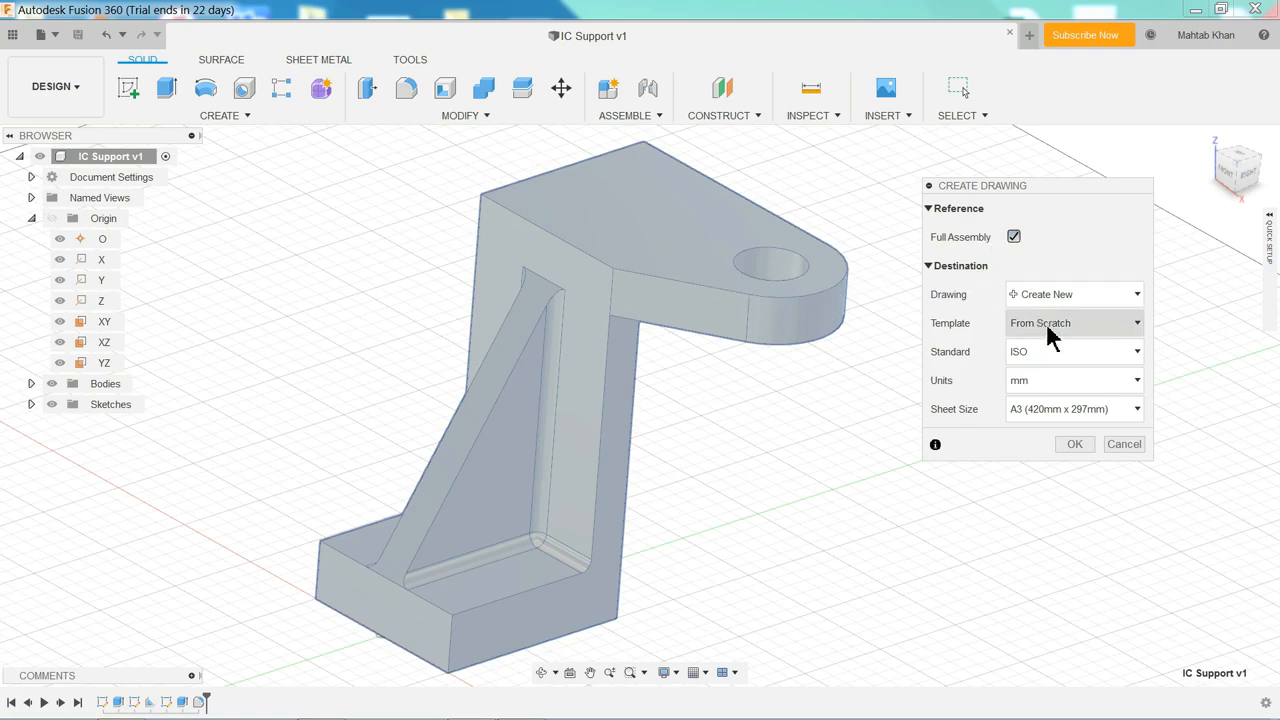
pyautogui.click(1032, 356)
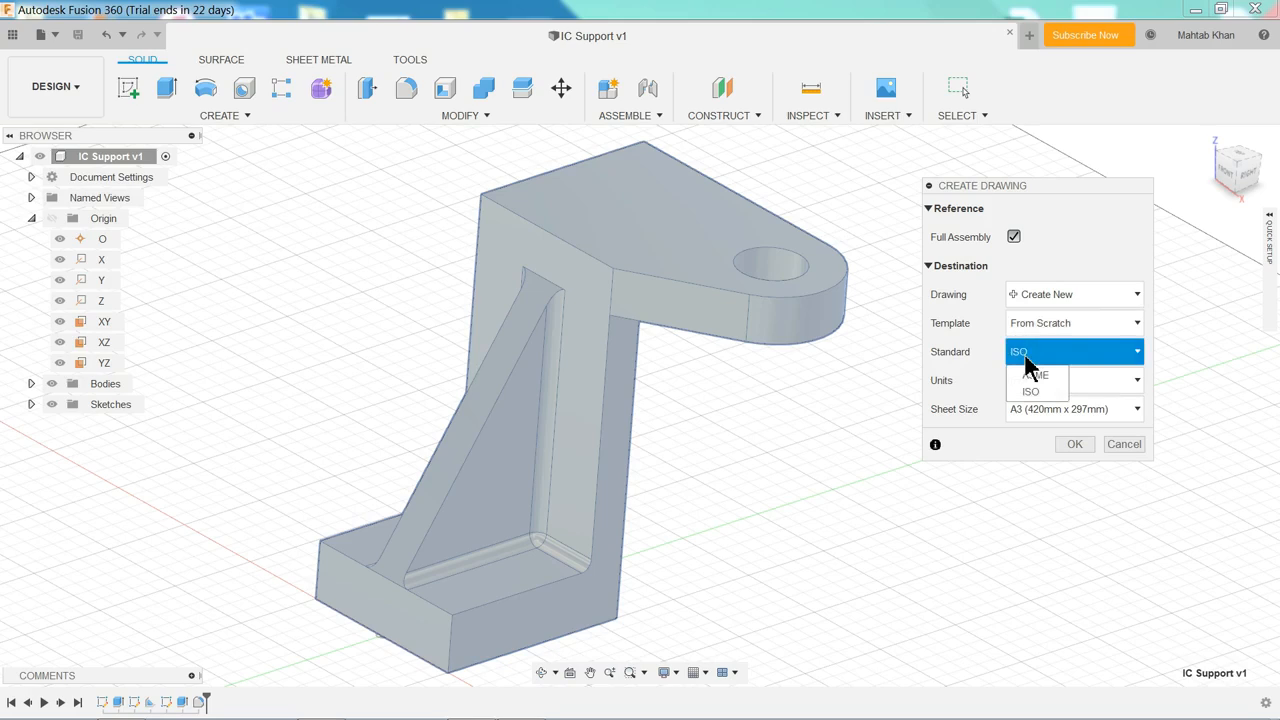
pyautogui.click(1030, 360)
pyautogui.click(1042, 386)
pyautogui.click(1042, 400)
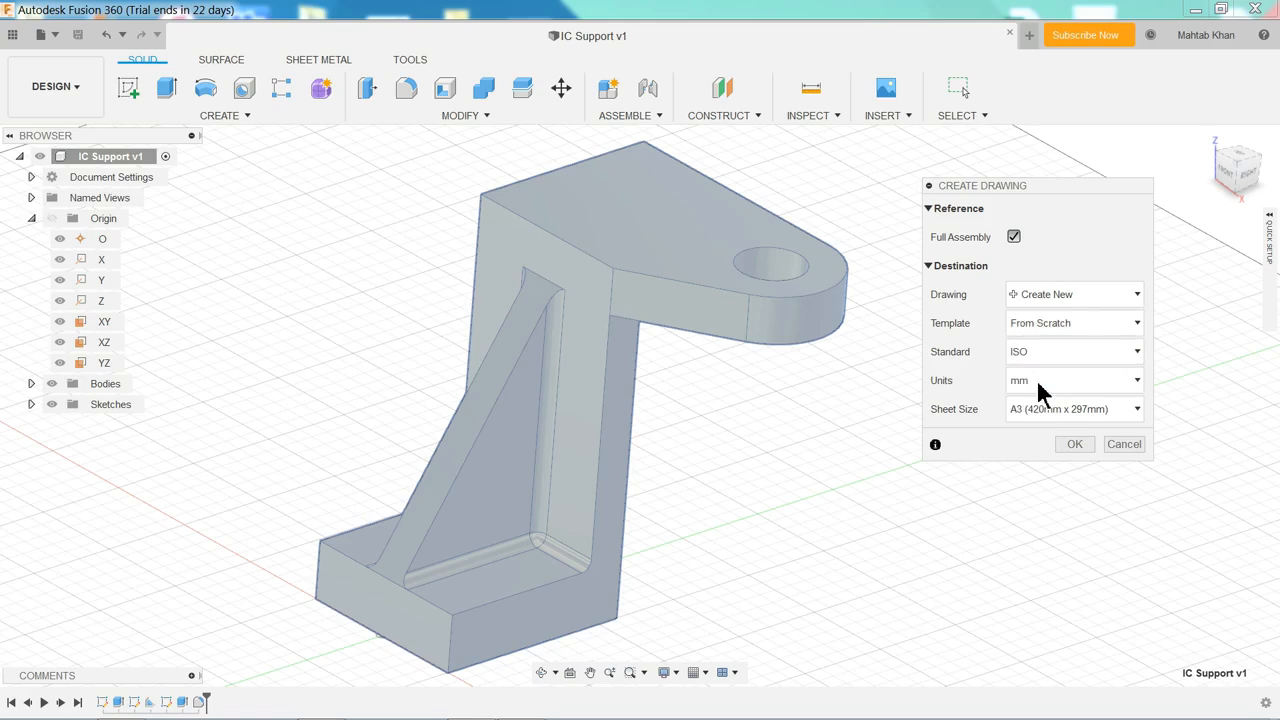
pyautogui.click(1070, 444)
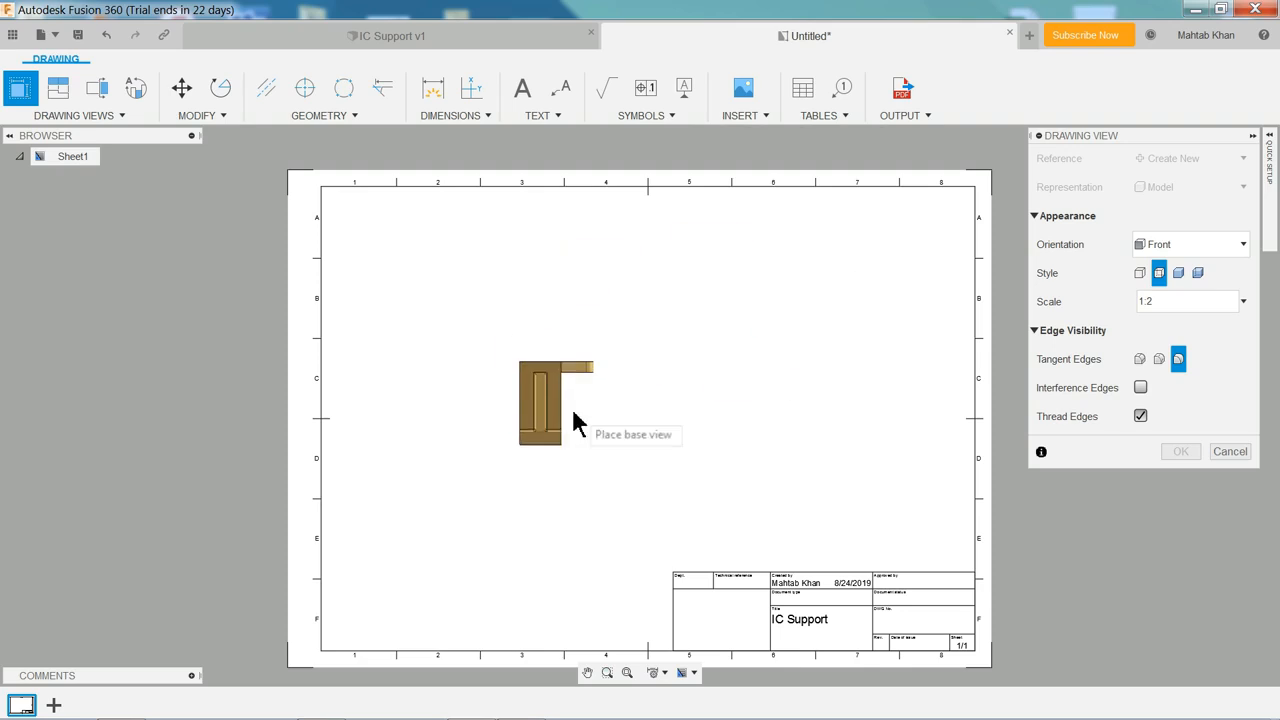
# - Place a Front base view in the lower left part of the sheet at 1:1 scale, showing only visible edges
pyautogui.click(1175, 250)
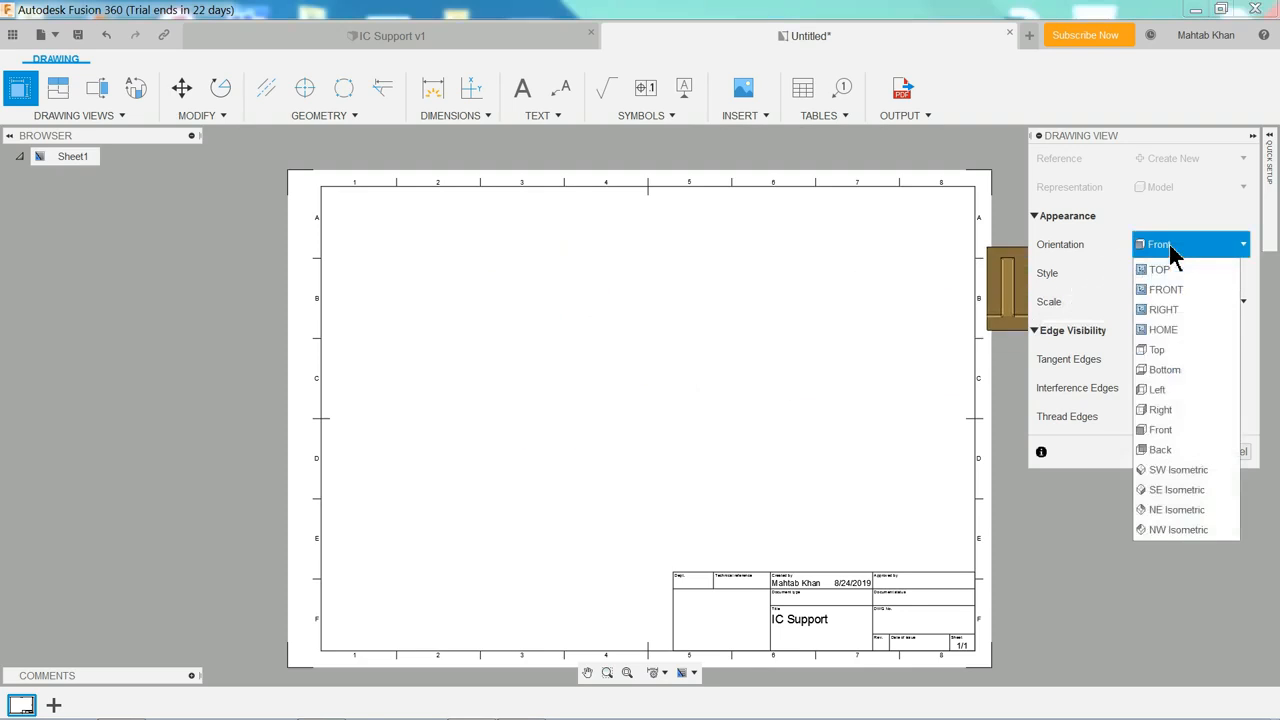
pyautogui.click(1172, 248)
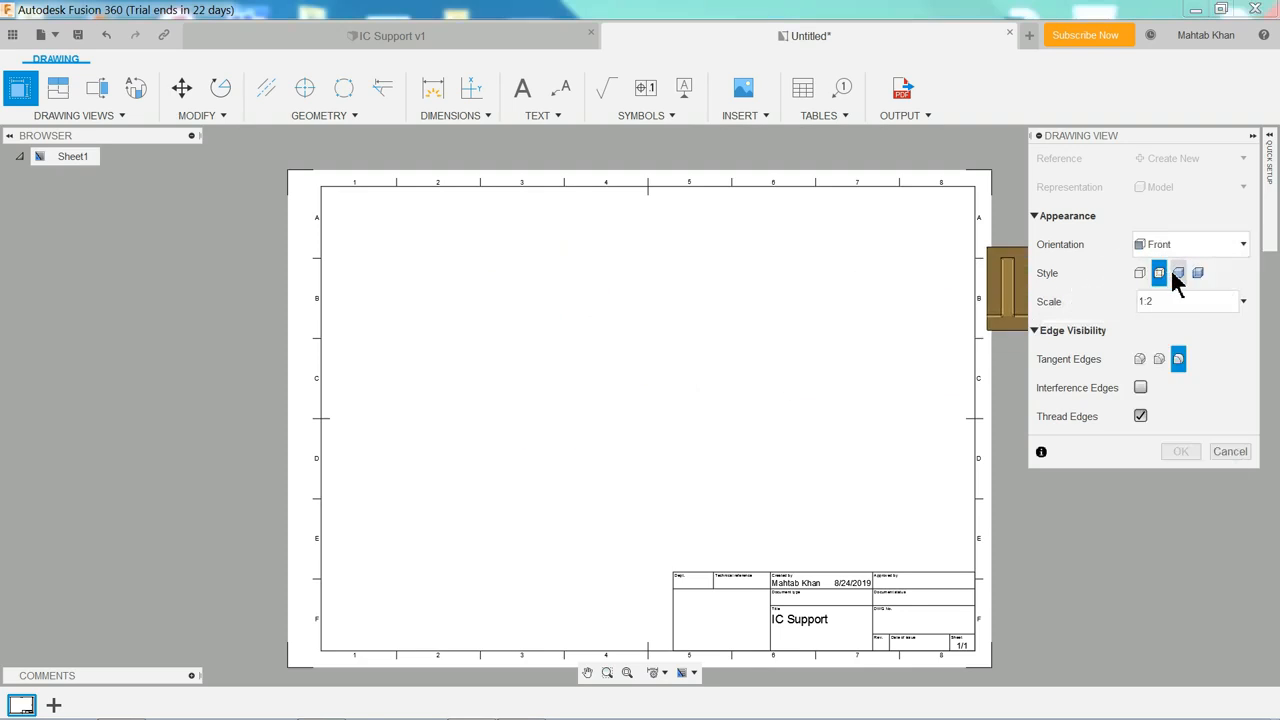
pyautogui.click(1140, 275)
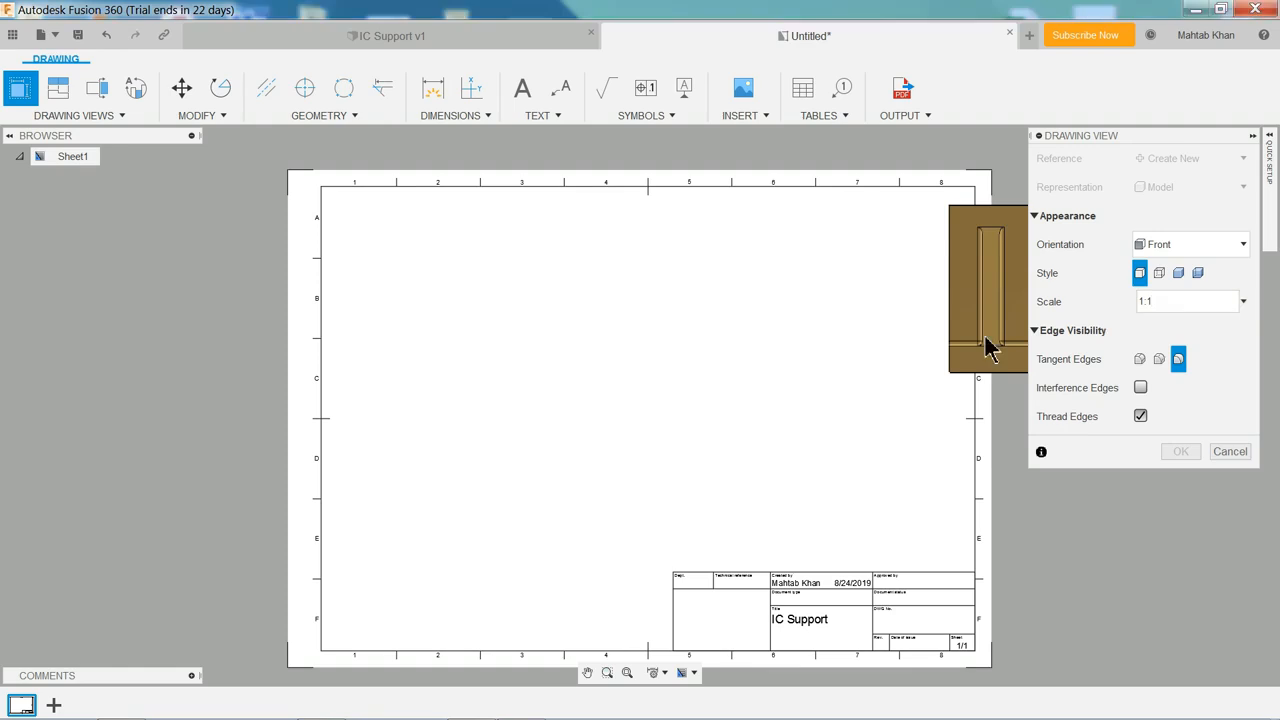
pyautogui.click(497, 477)
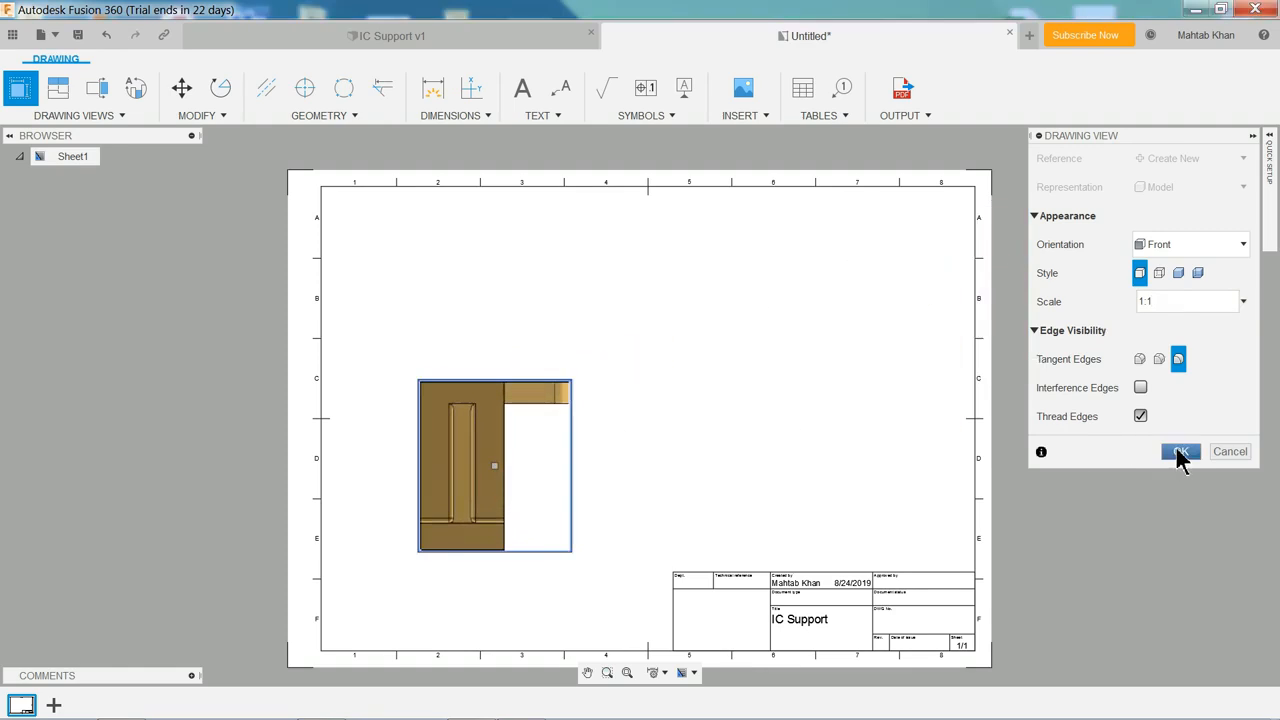
pyautogui.click(1179, 452)
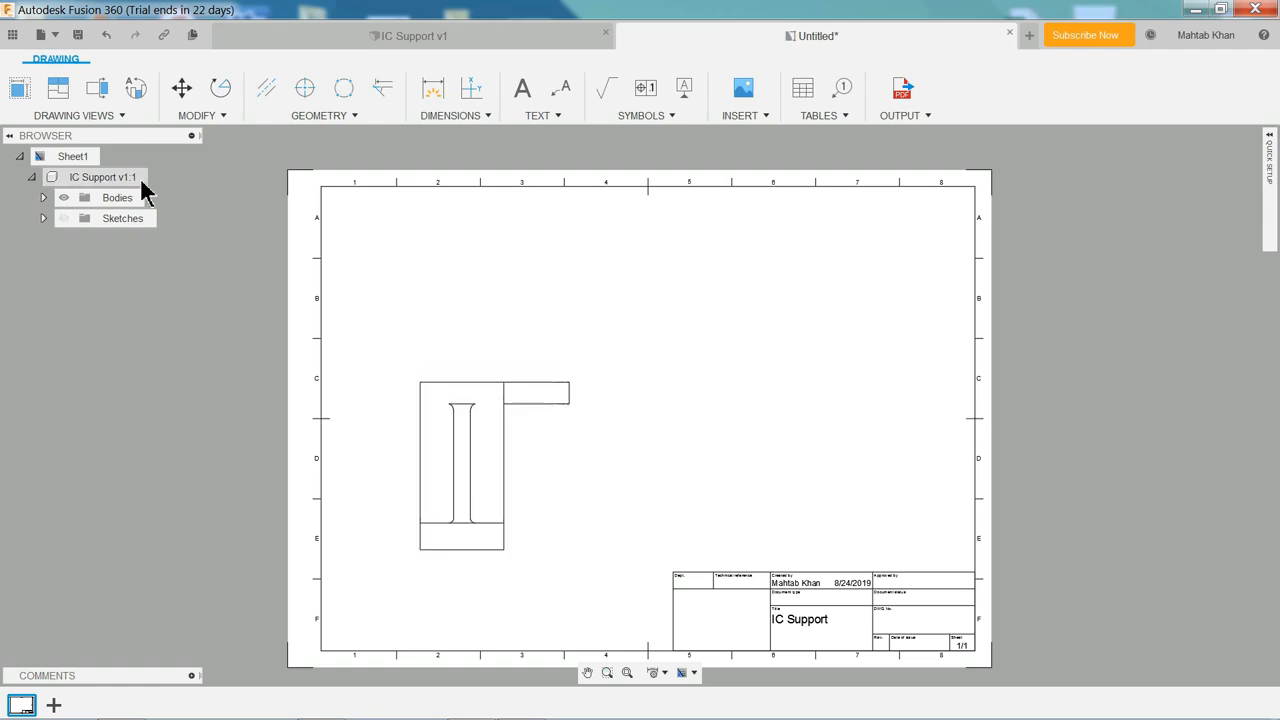
# - Project a top view above the front view, a side view to its right and an isometric view to its lower left
pyautogui.click(57, 92)
pyautogui.click(504, 412)
pyautogui.click(480, 288)
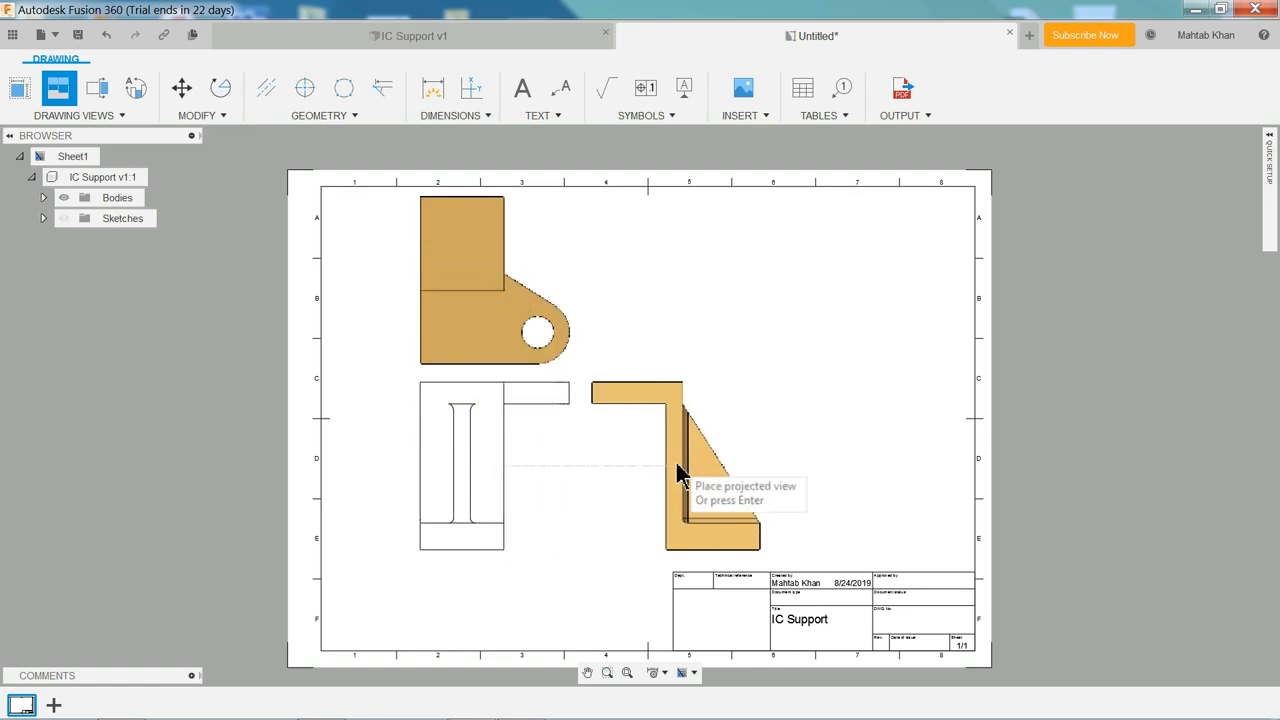
pyautogui.click(676, 463)
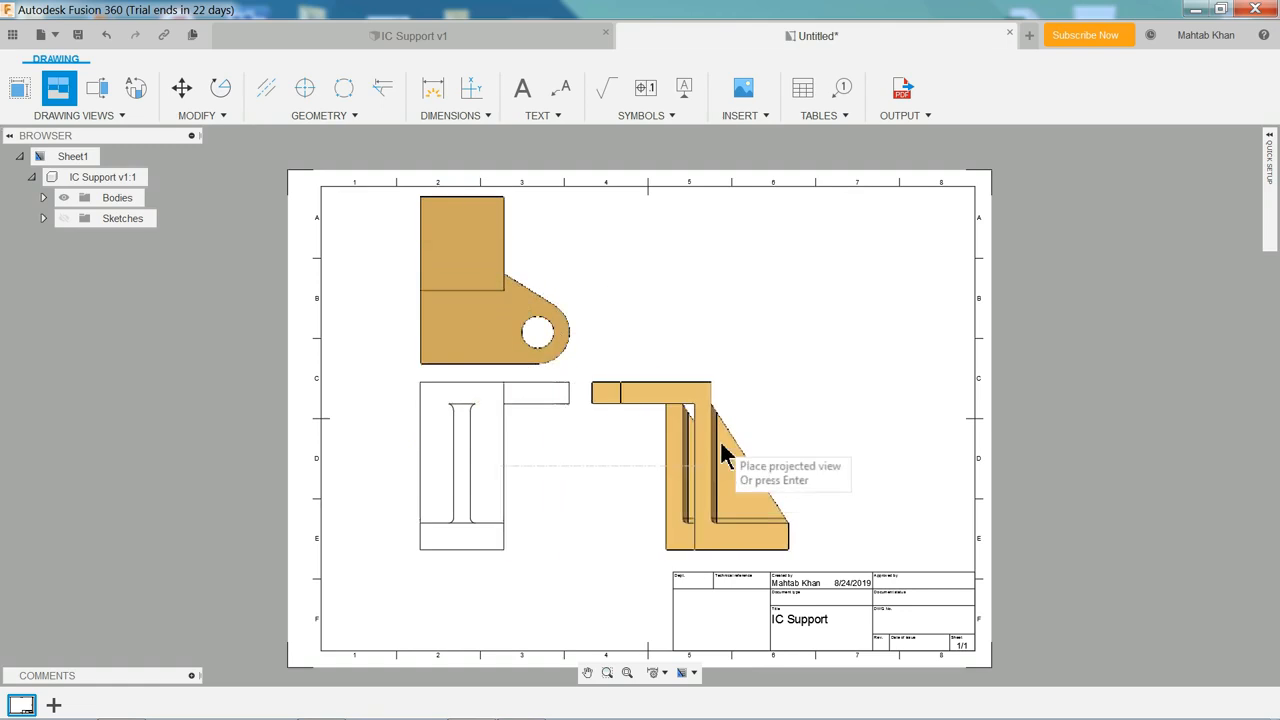
pyautogui.click(337, 615)
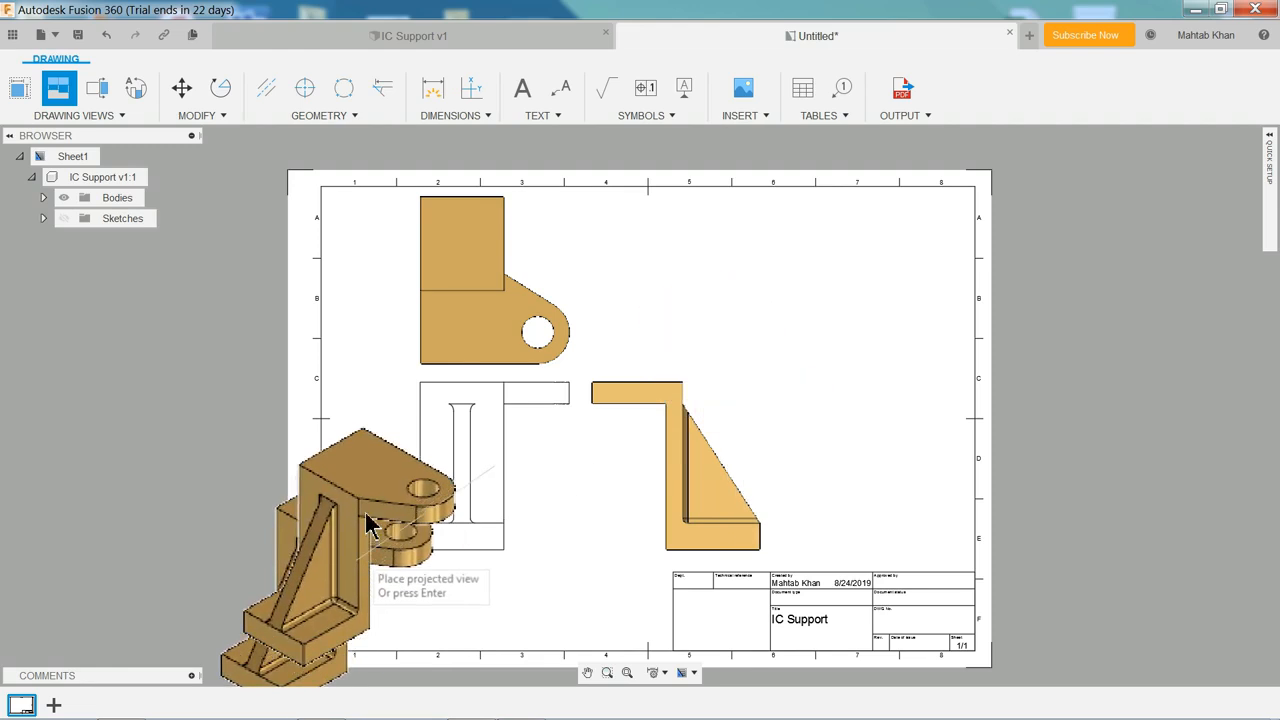
pyautogui.press('Return')
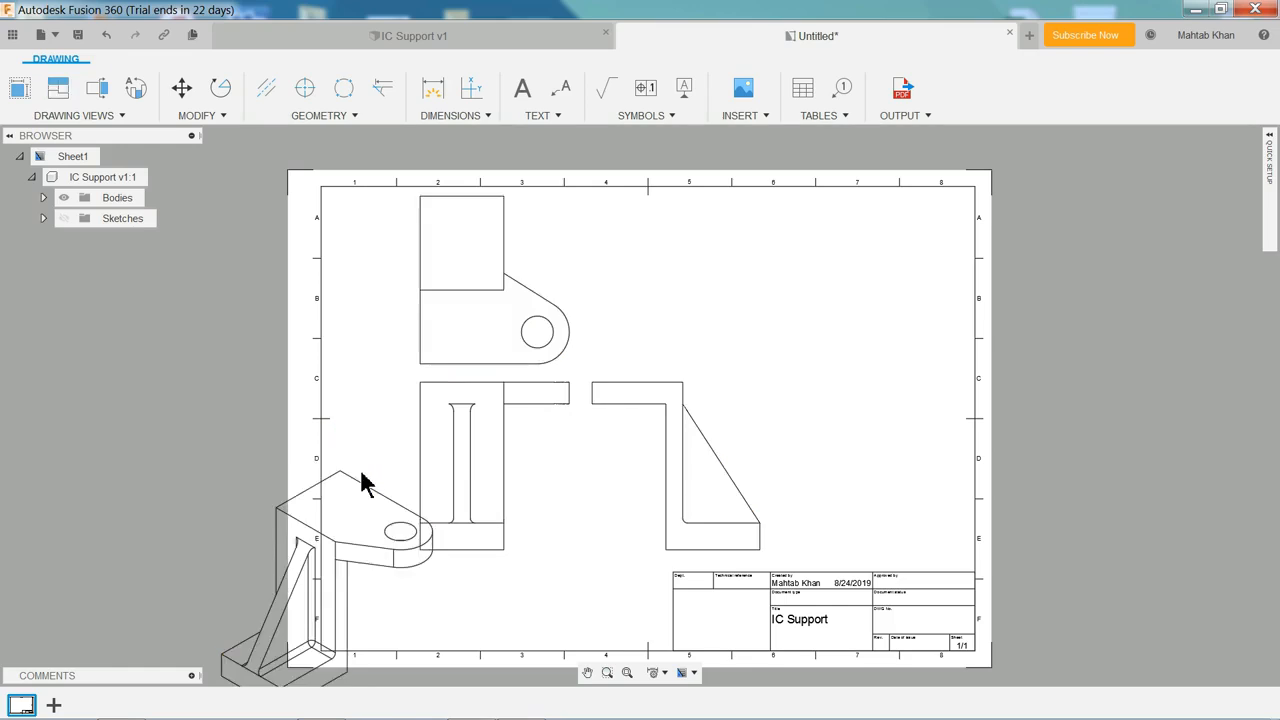
# - Move the isometric view to the sheet's upper right corner and set its style to shaded
pyautogui.click(330, 600)
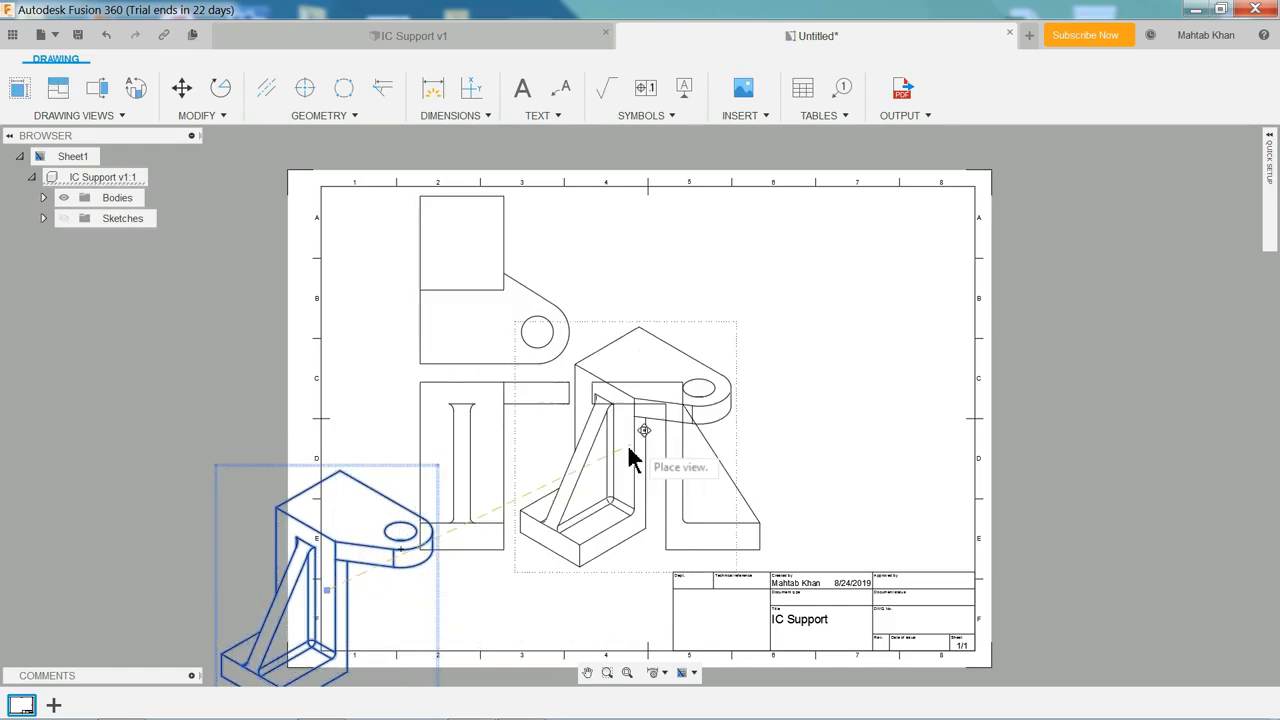
pyautogui.click(857, 323)
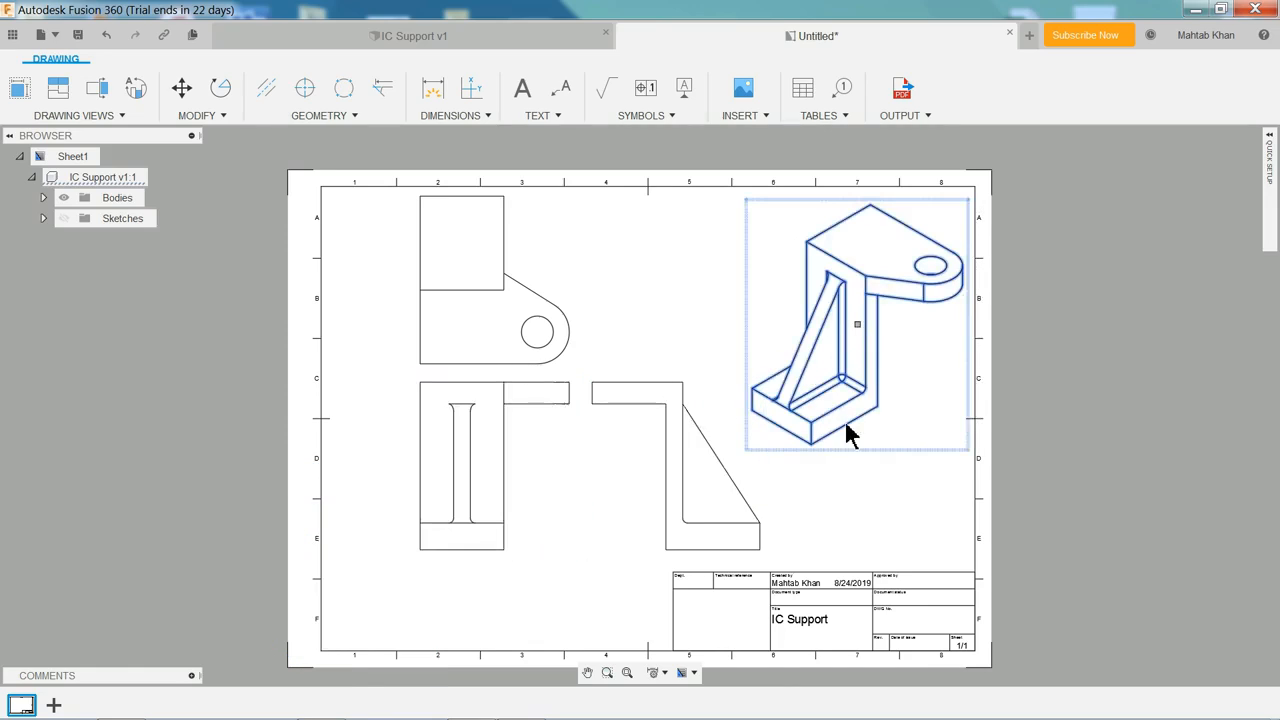
pyautogui.doubleClick(922, 376)
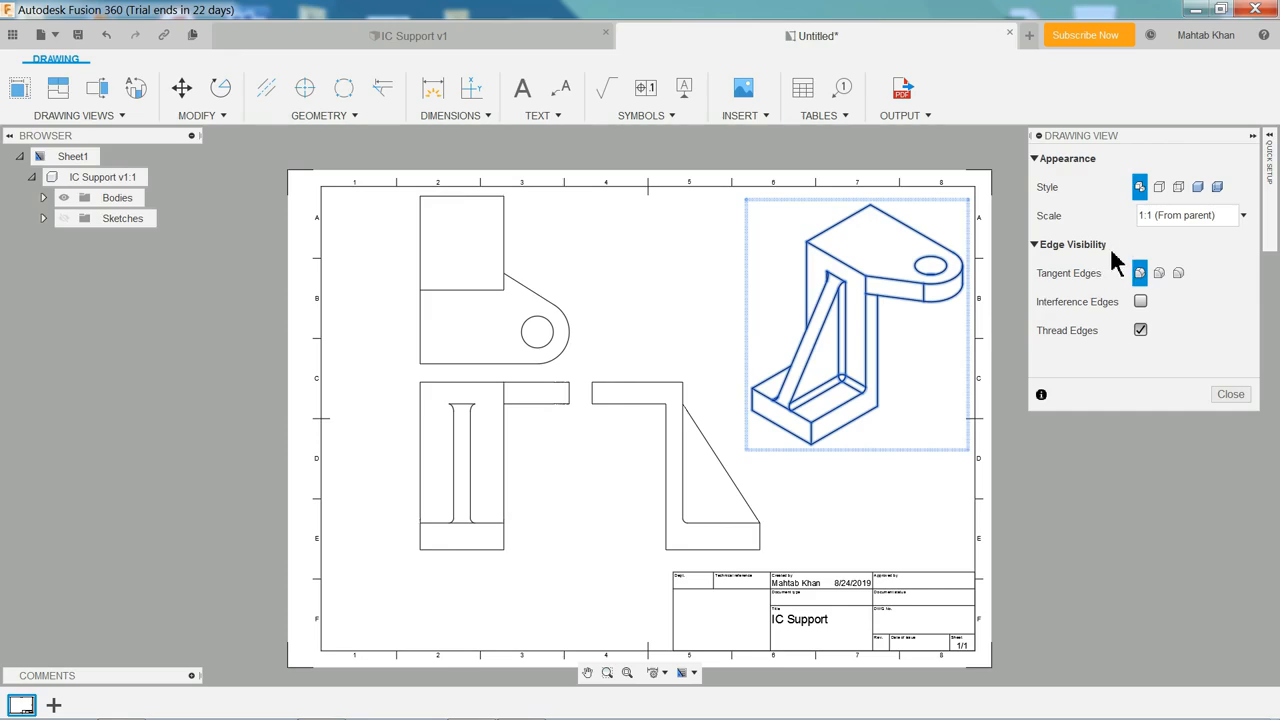
pyautogui.click(1199, 191)
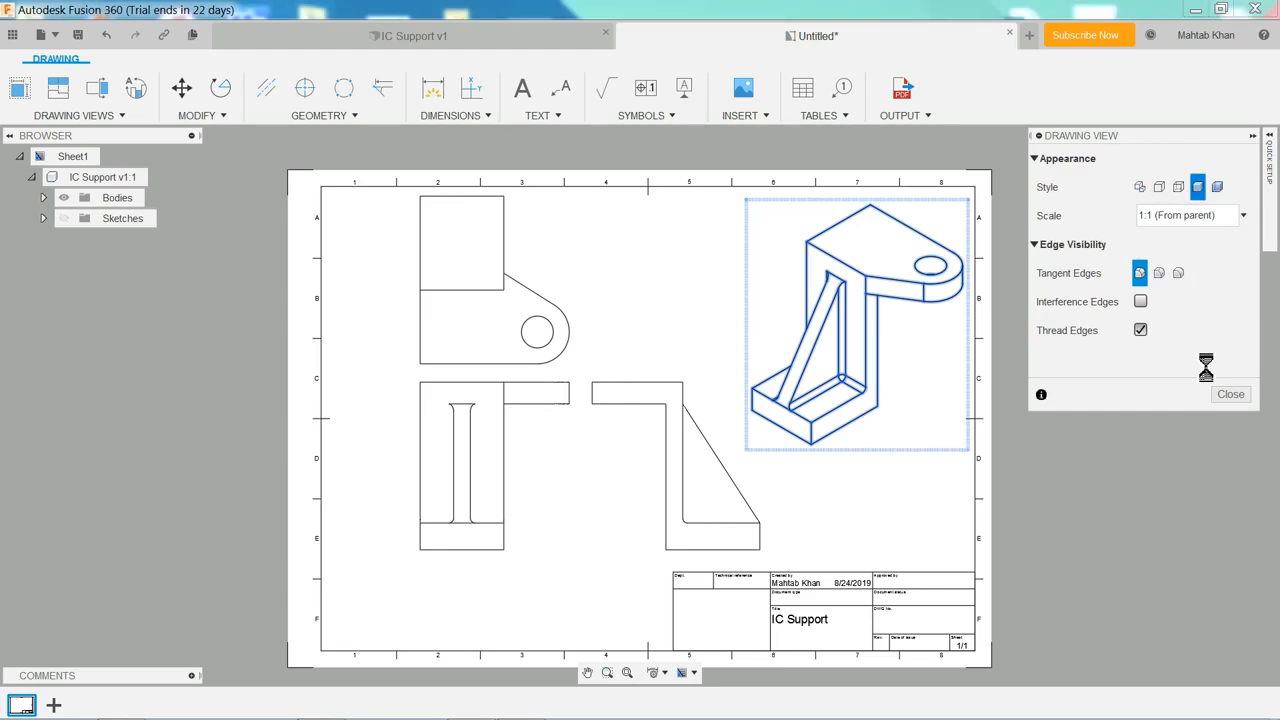
pyautogui.click(1230, 396)
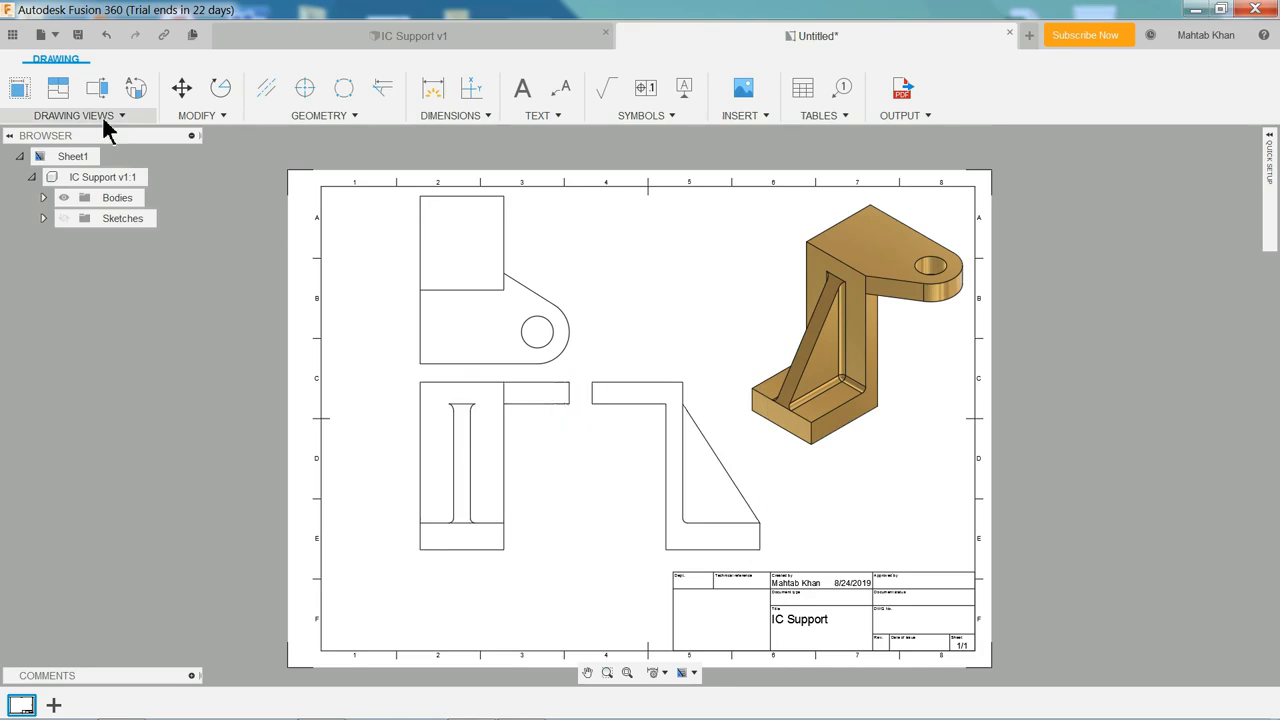
# - Dimension the horizontal distance from the top view's left edge to the hole centre, placing the dimension below that view
pyautogui.click(433, 92)
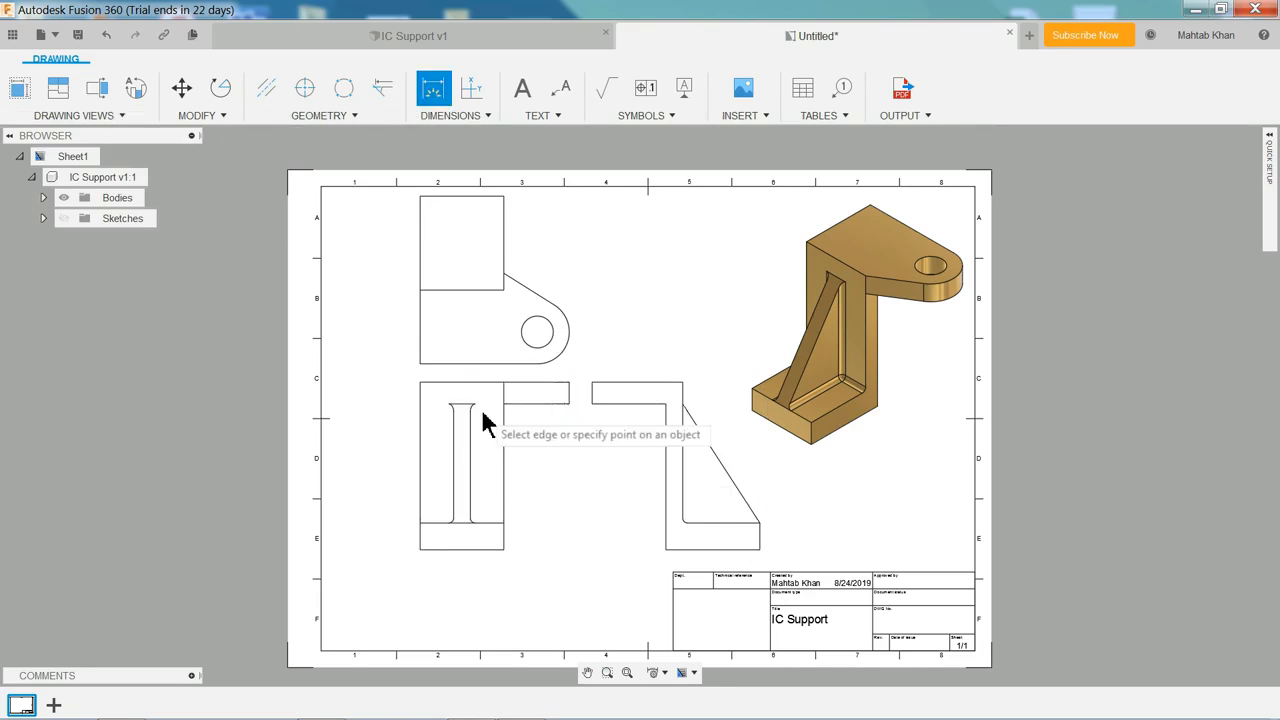
pyautogui.scroll(2, 510, 450)
pyautogui.click(521, 400)
pyautogui.click(523, 411)
pyautogui.click(488, 290)
pyautogui.press('Escape')
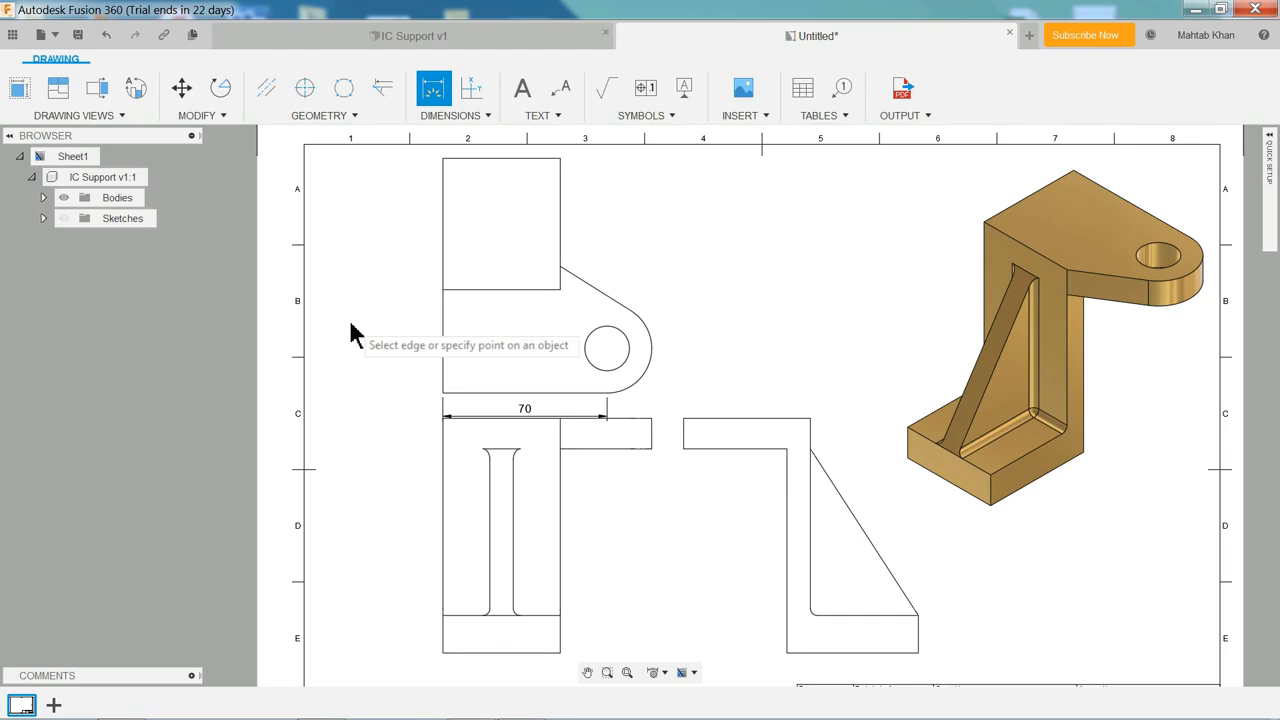
# - Dimension the length of the base block's left vertical edge in the top view, placing the dimension left of that view
pyautogui.click(443, 254)
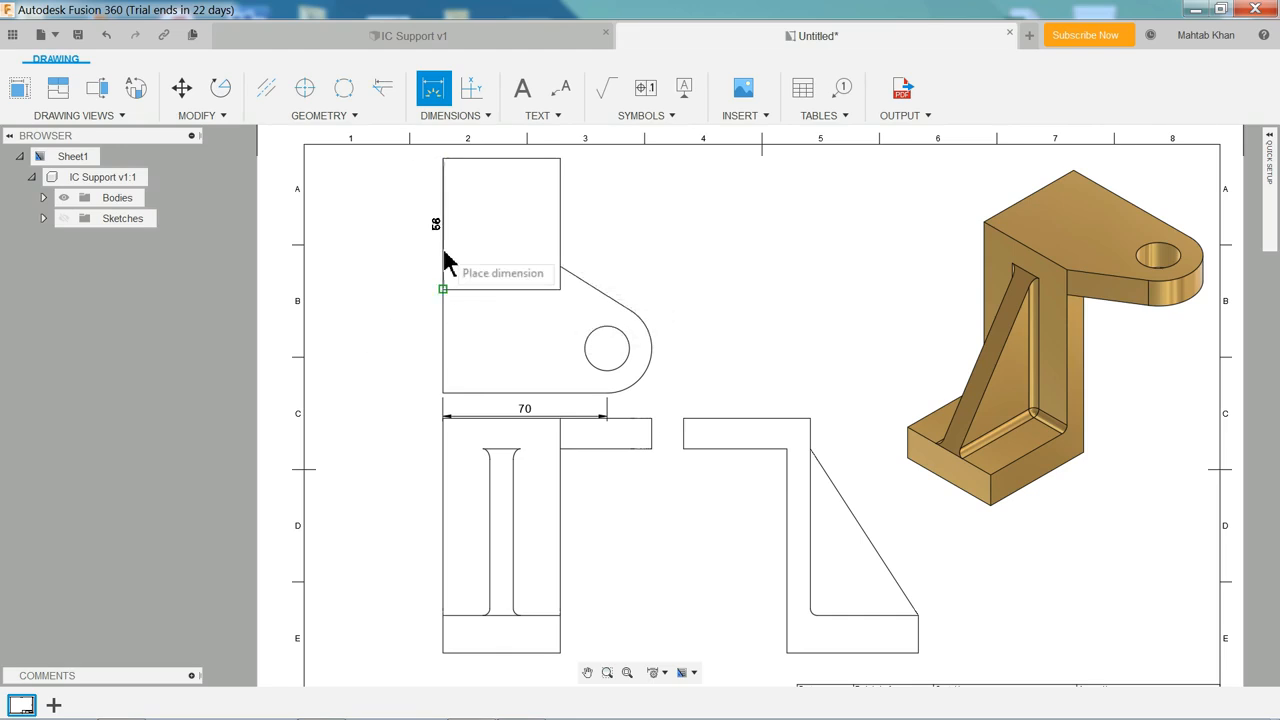
pyautogui.click(398, 265)
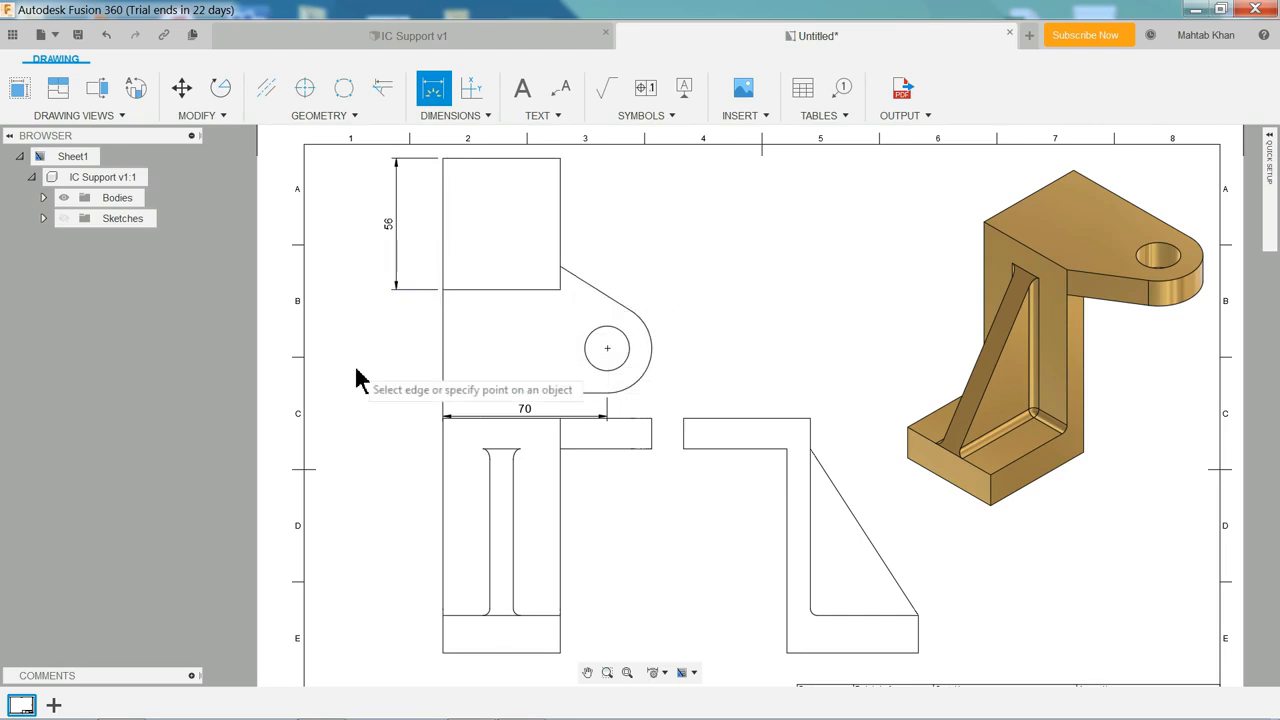
pyautogui.press('Escape')
# - Change the front view's style to show visible and hidden edges
pyautogui.click(584, 517)
pyautogui.doubleClick(584, 517)
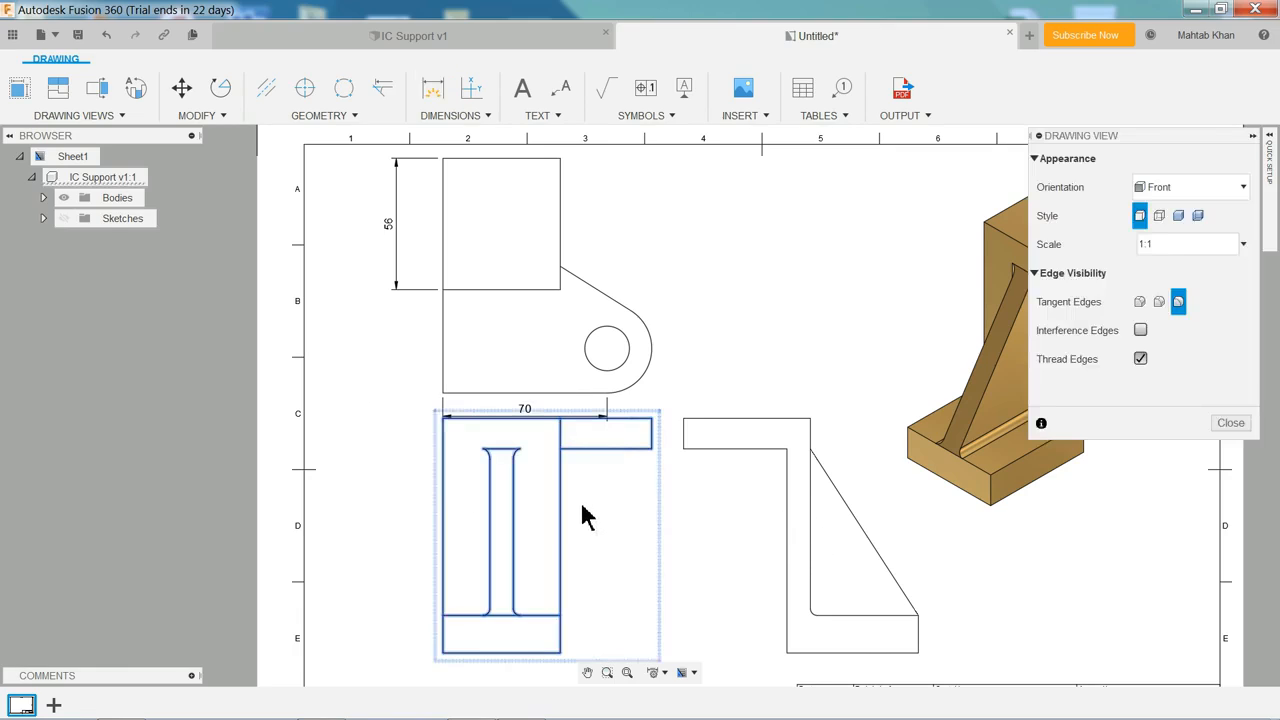
pyautogui.click(1160, 218)
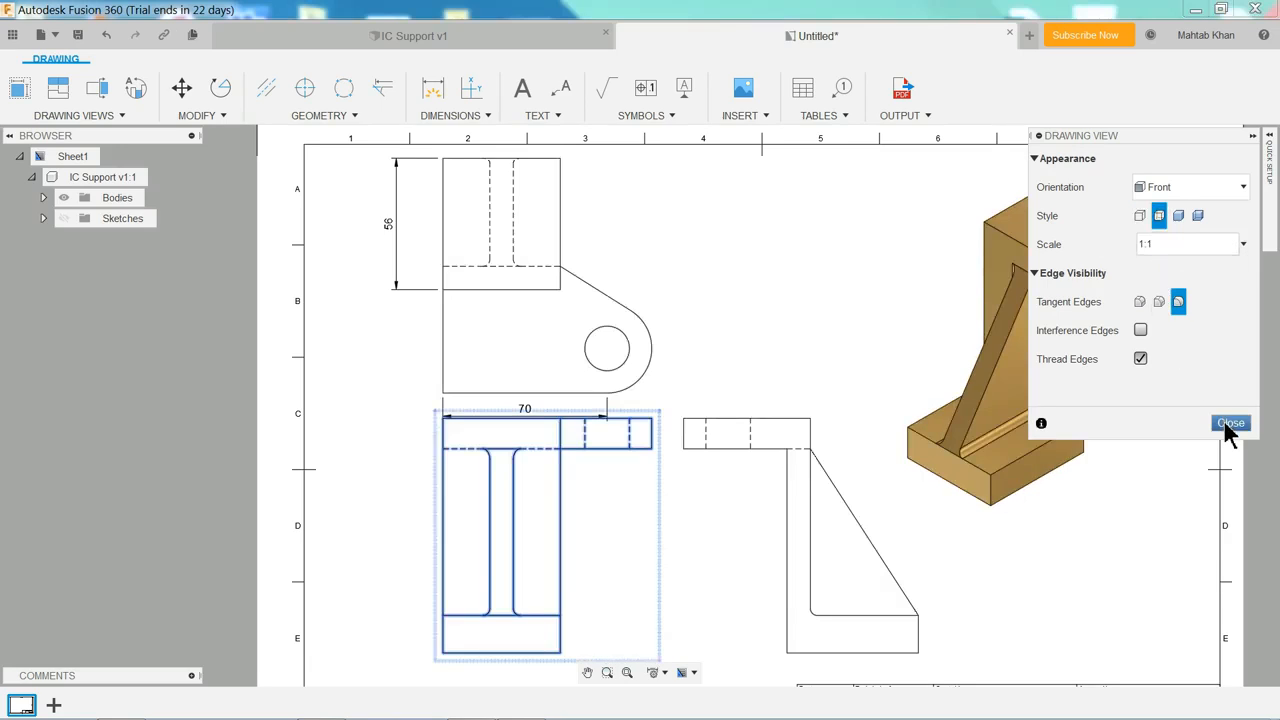
pyautogui.click(1230, 423)
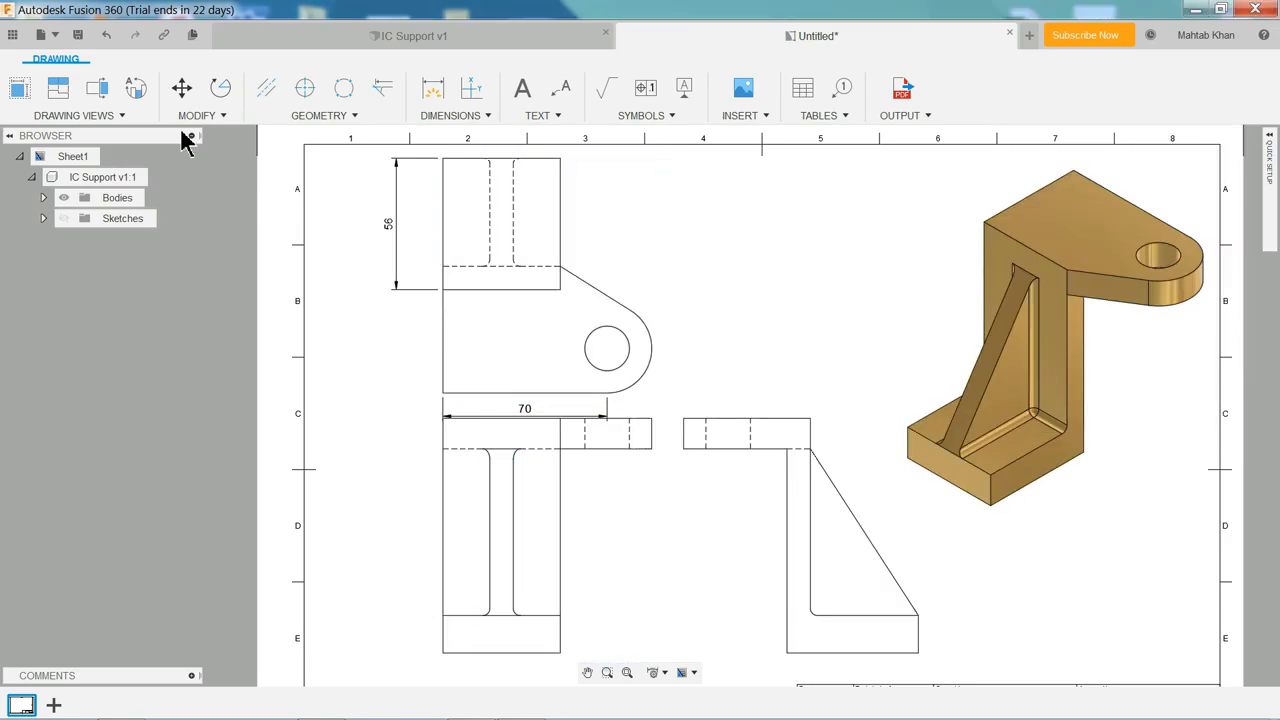
# - Dimension the top view's lug with its end radius, hole diameter and vertical distance from the hidden edge to the hole centre
pyautogui.click(433, 97)
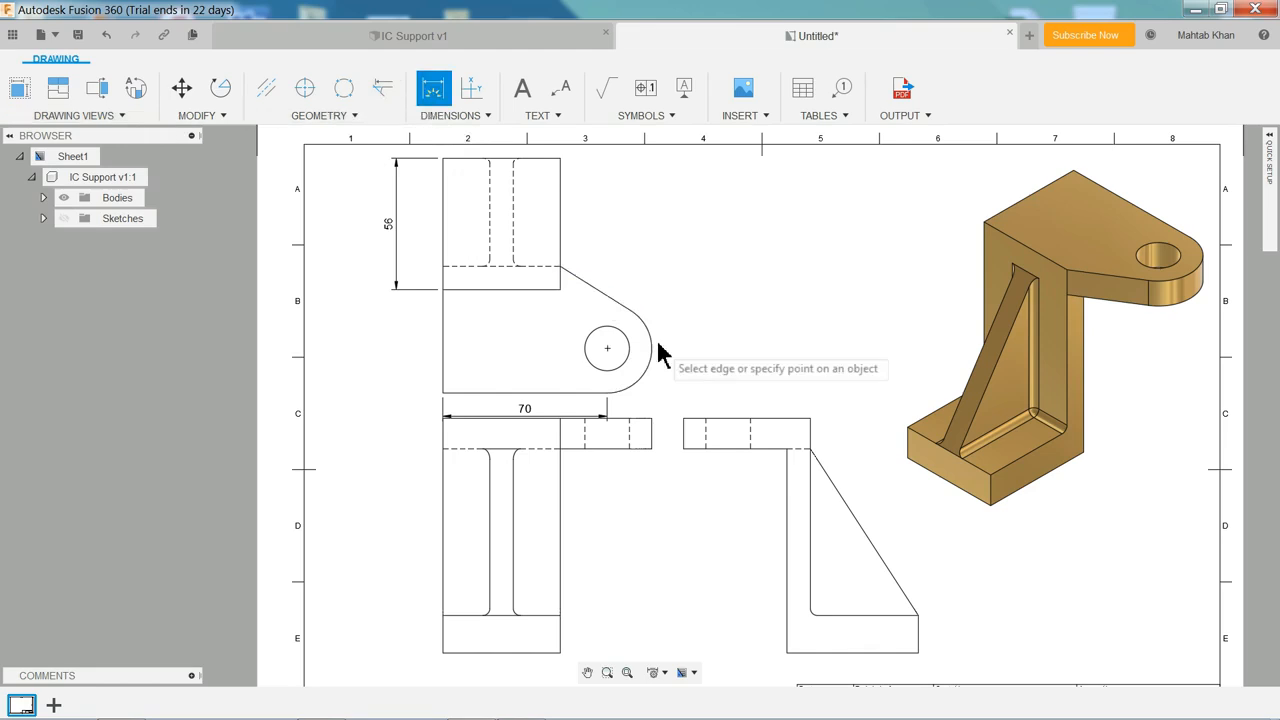
pyautogui.click(708, 350)
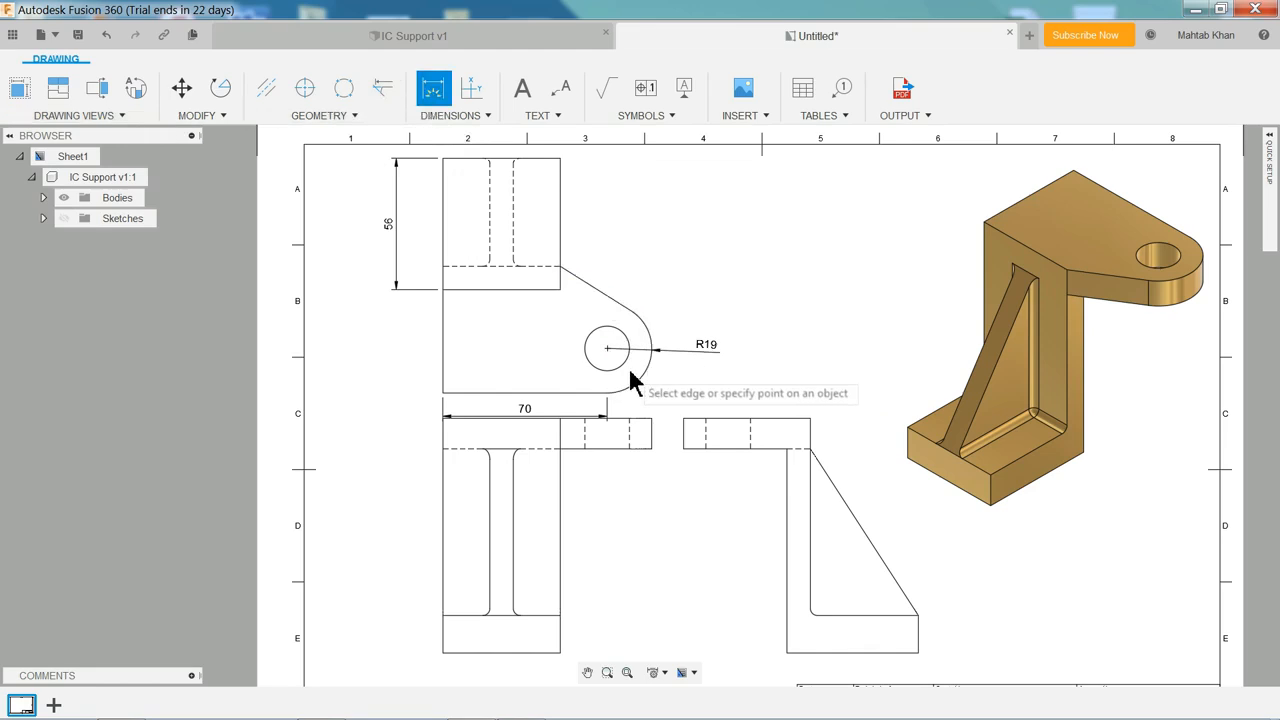
pyautogui.click(615, 369)
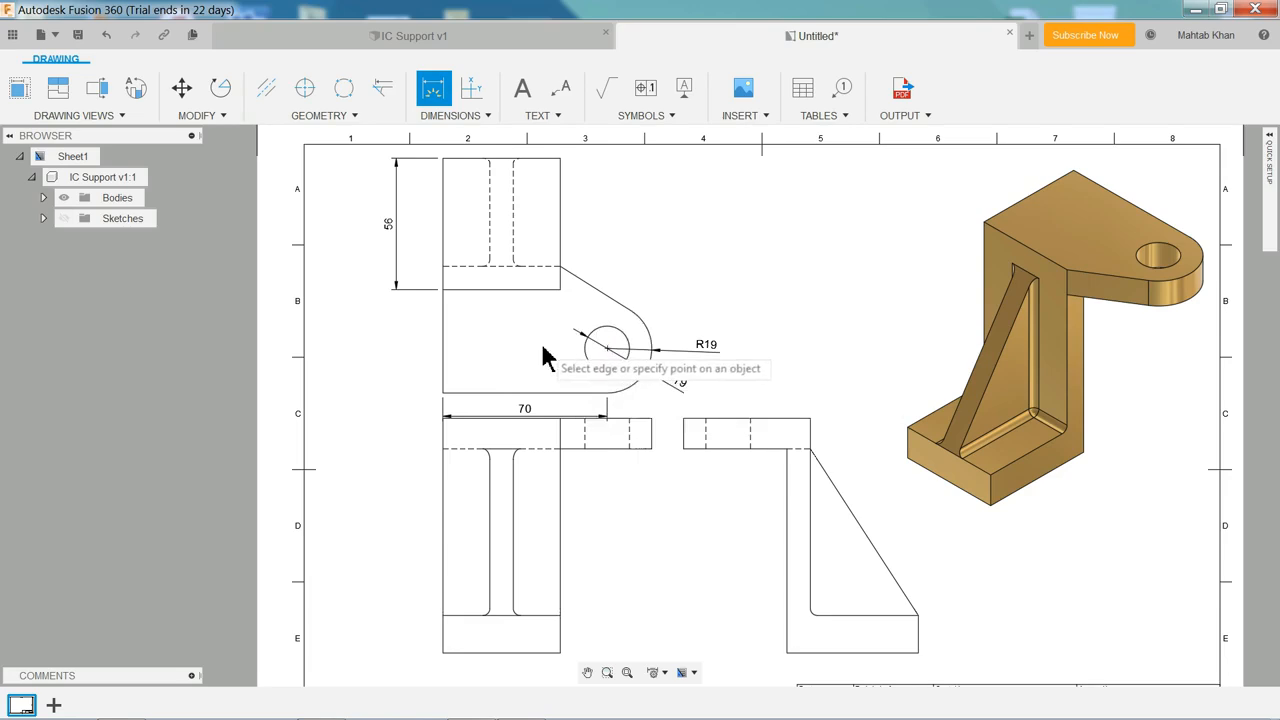
pyautogui.click(543, 272)
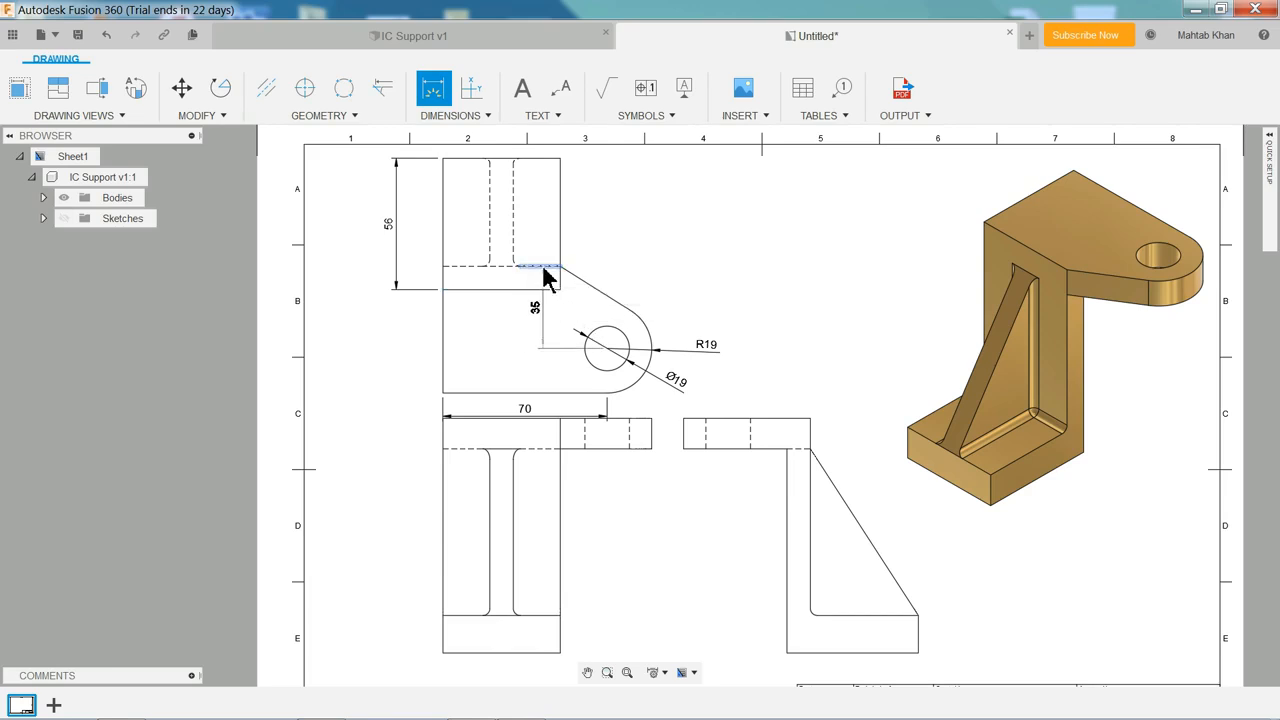
pyautogui.click(376, 300)
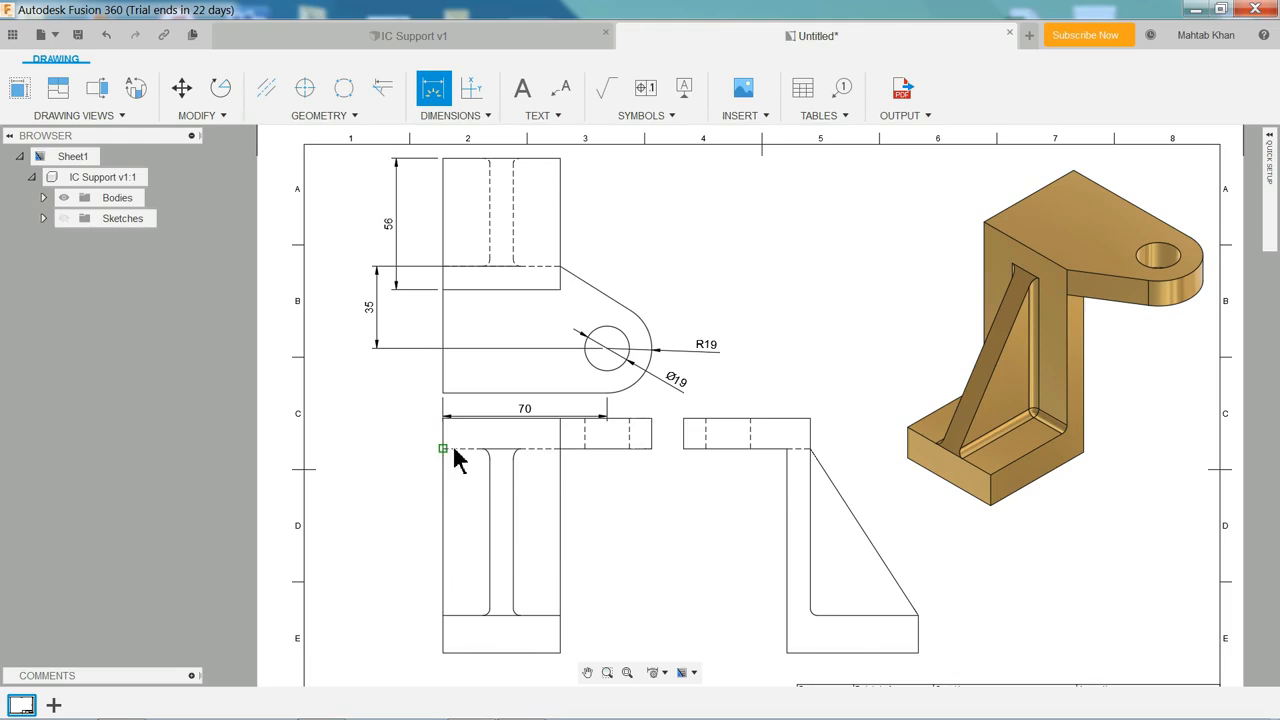
# - Dimension the base's width below the front view and its thickness to the right of that view
pyautogui.click(500, 652)
pyautogui.click(502, 678)
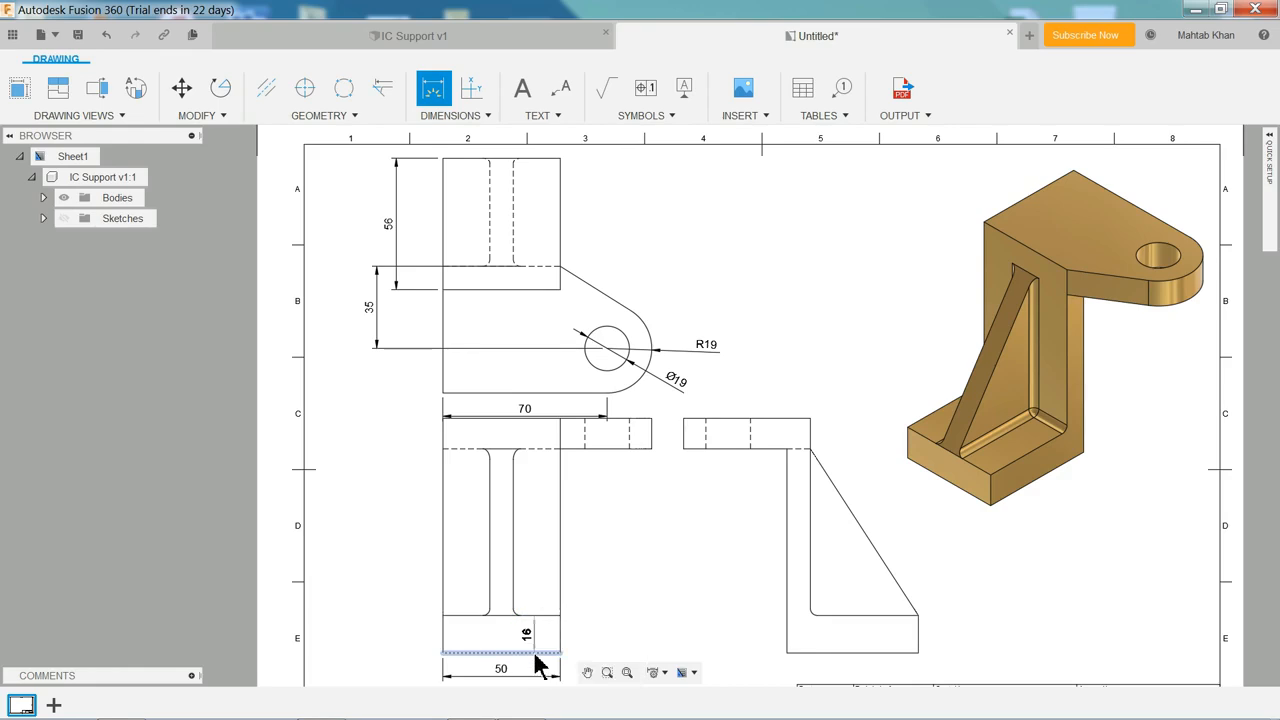
pyautogui.click(592, 645)
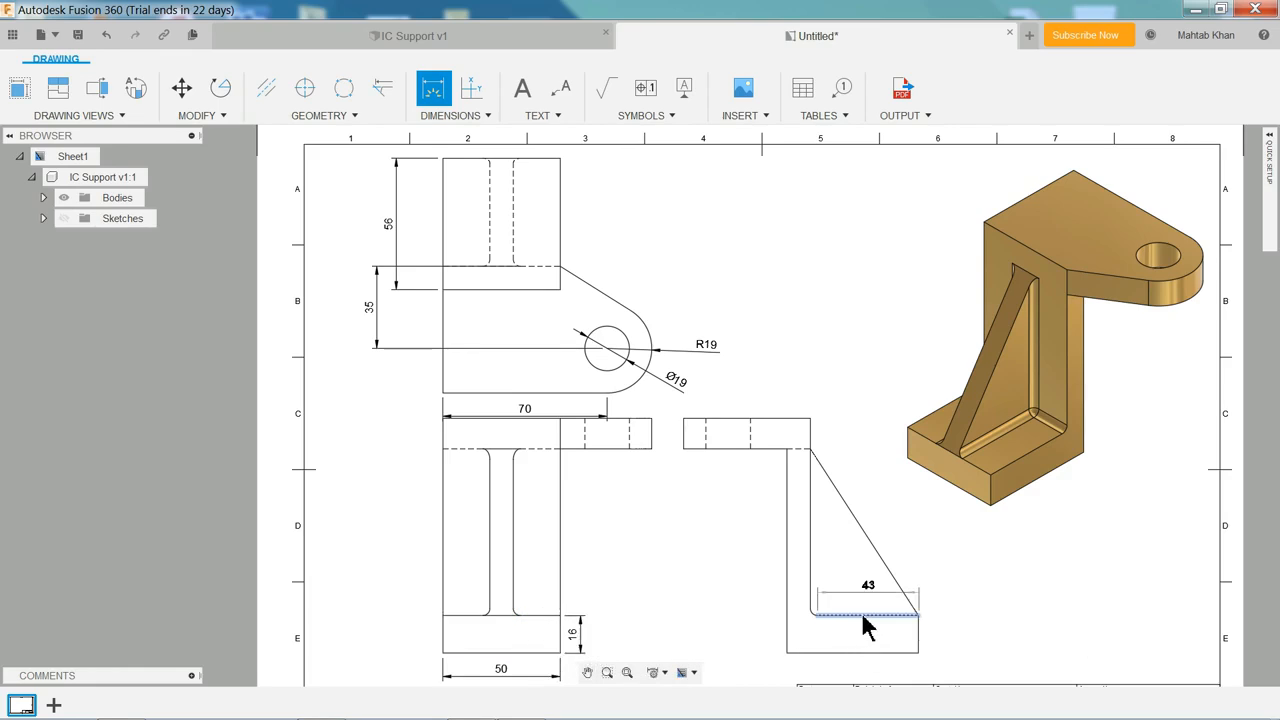
# - Dimension the base's thickness to the right of the side view and its full length below that view
pyautogui.click(866, 625)
pyautogui.click(858, 651)
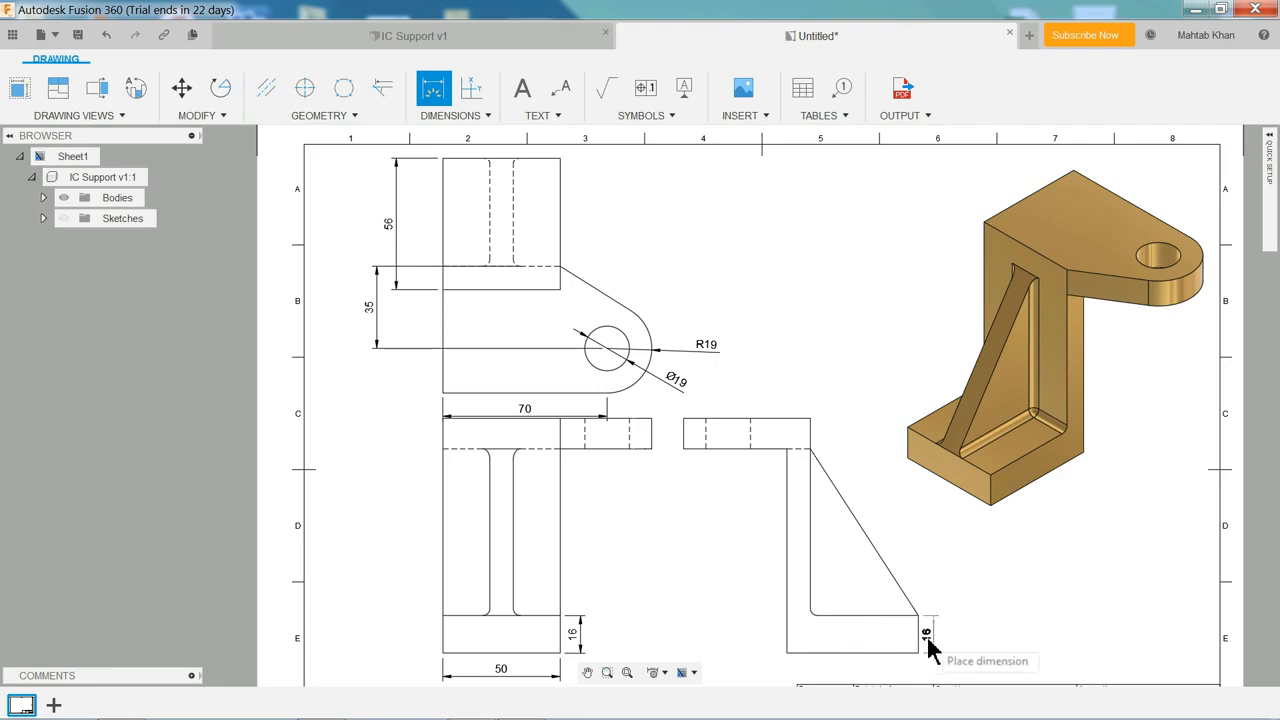
pyautogui.click(938, 648)
pyautogui.click(878, 654)
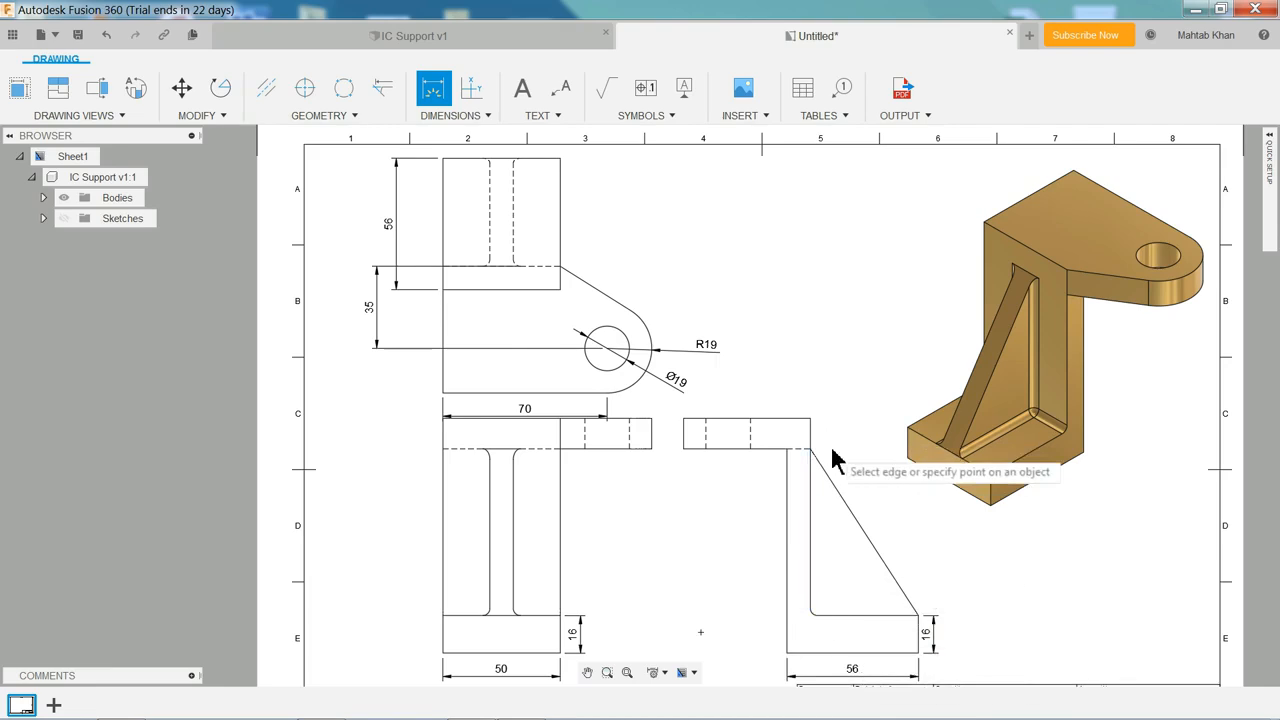
# - Dimension the side view's overall height on its left and the thickness of its vertical wall
pyautogui.click(842, 662)
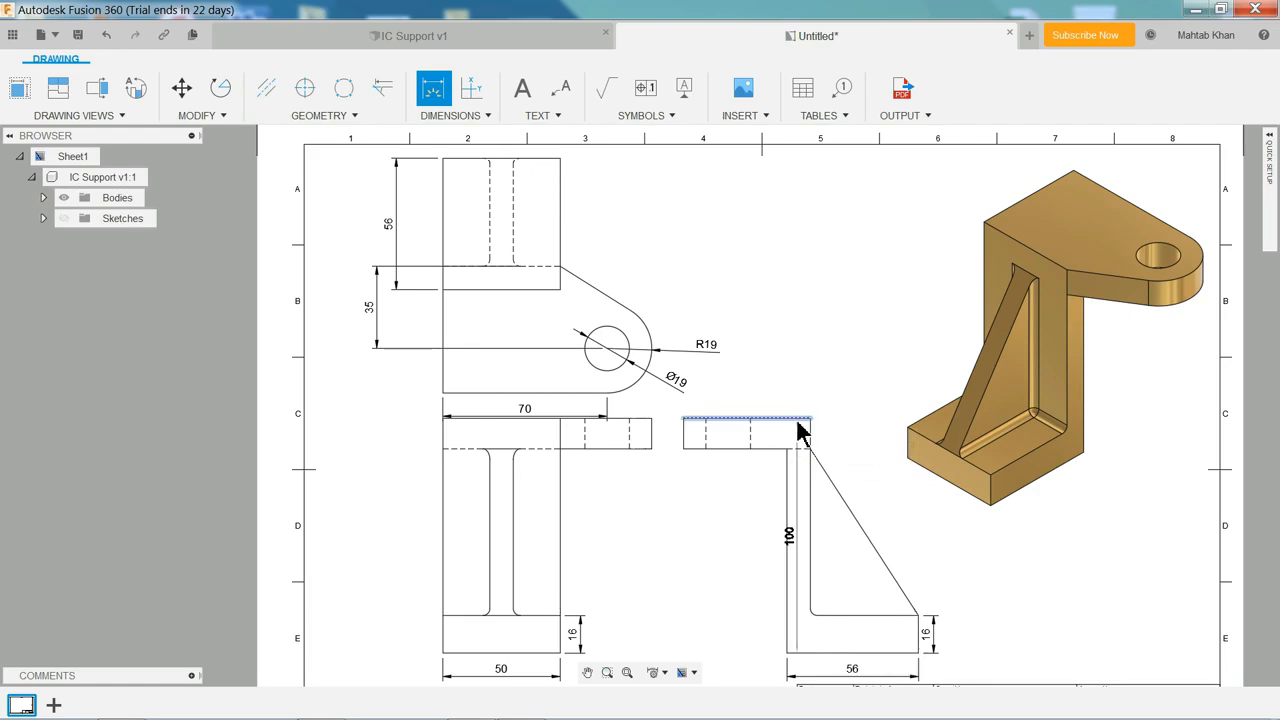
pyautogui.click(799, 422)
pyautogui.click(656, 476)
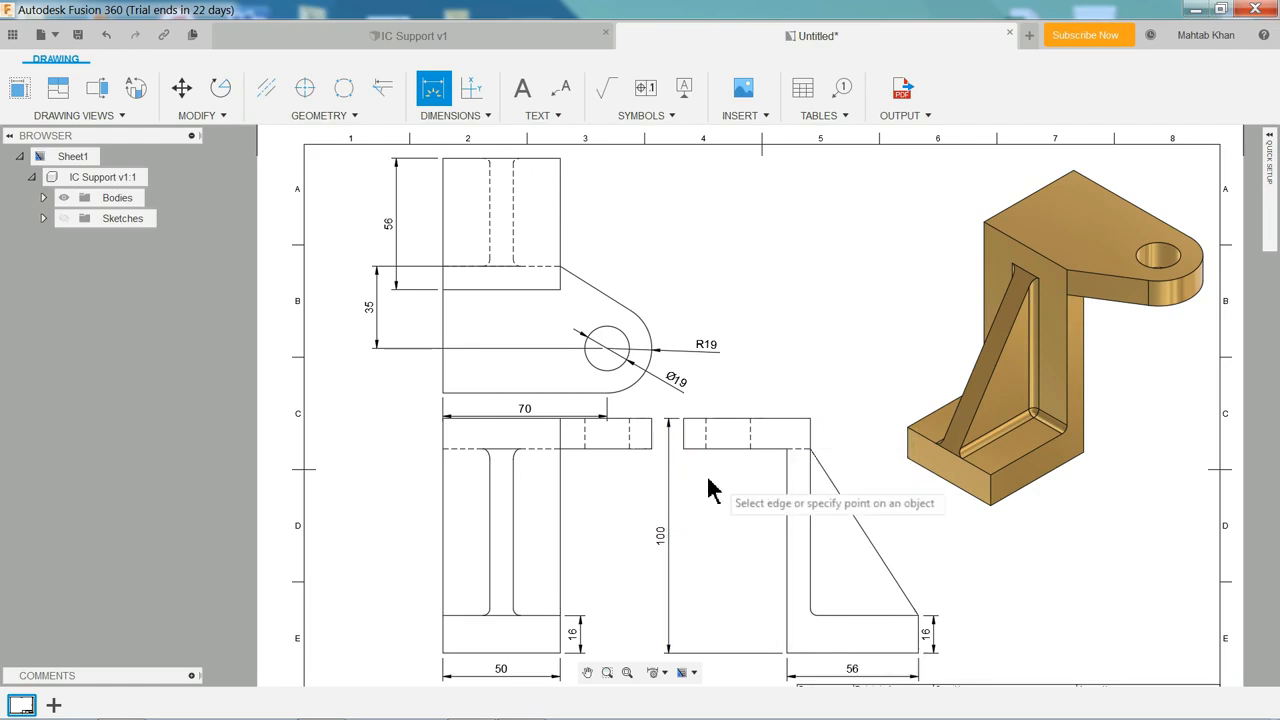
pyautogui.click(787, 537)
pyautogui.click(765, 541)
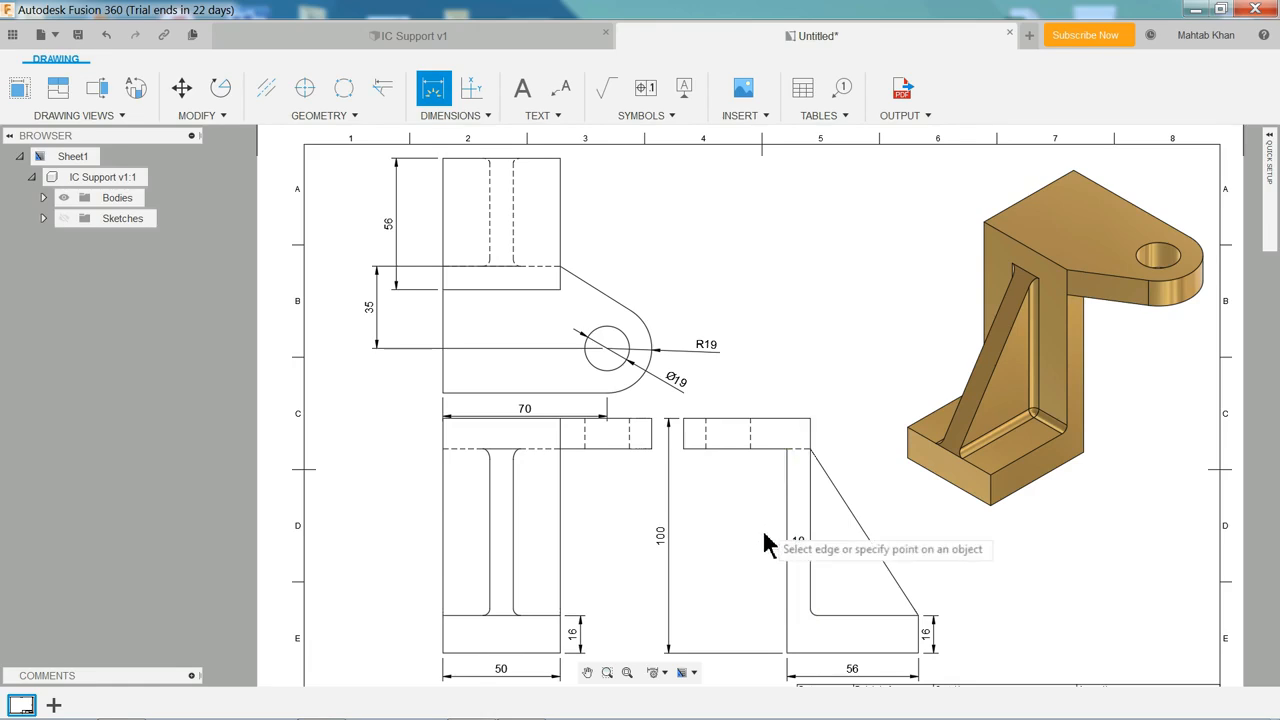
# - Dimension the length of the side view's top edge, placing the dimension above that view
pyautogui.click(775, 422)
pyautogui.click(766, 402)
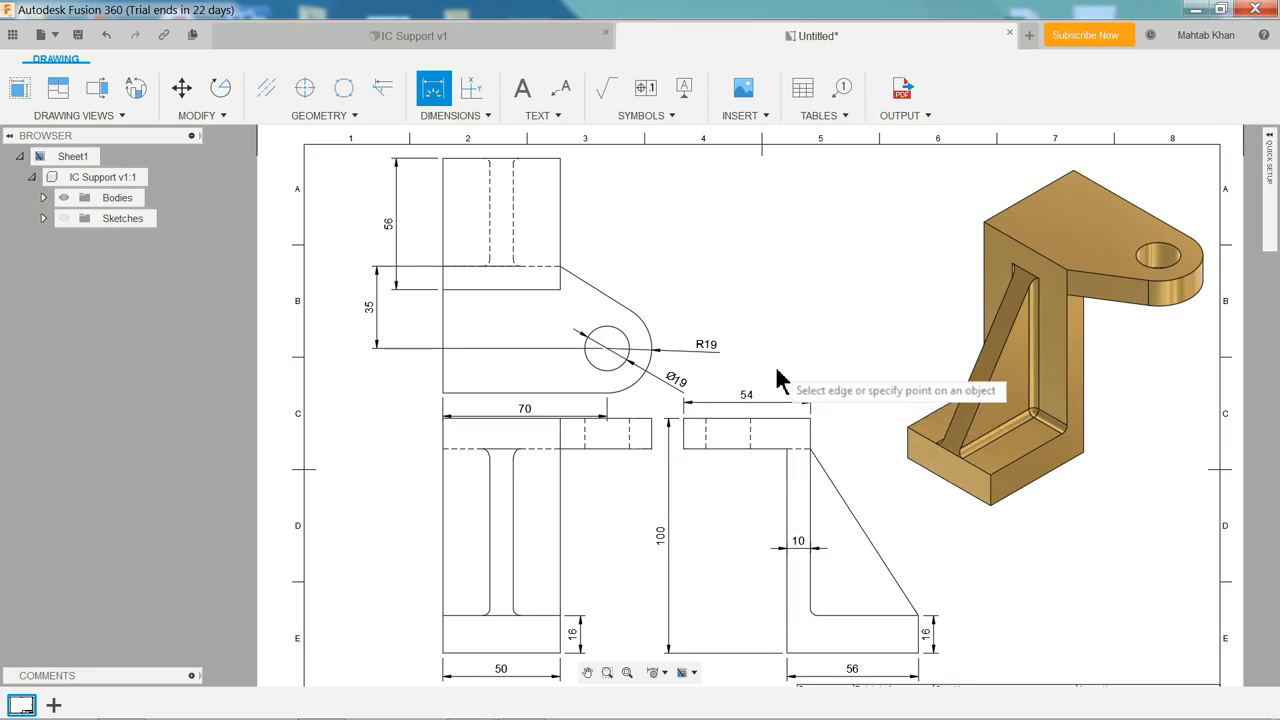
pyautogui.scroll(-2, 668, 382)
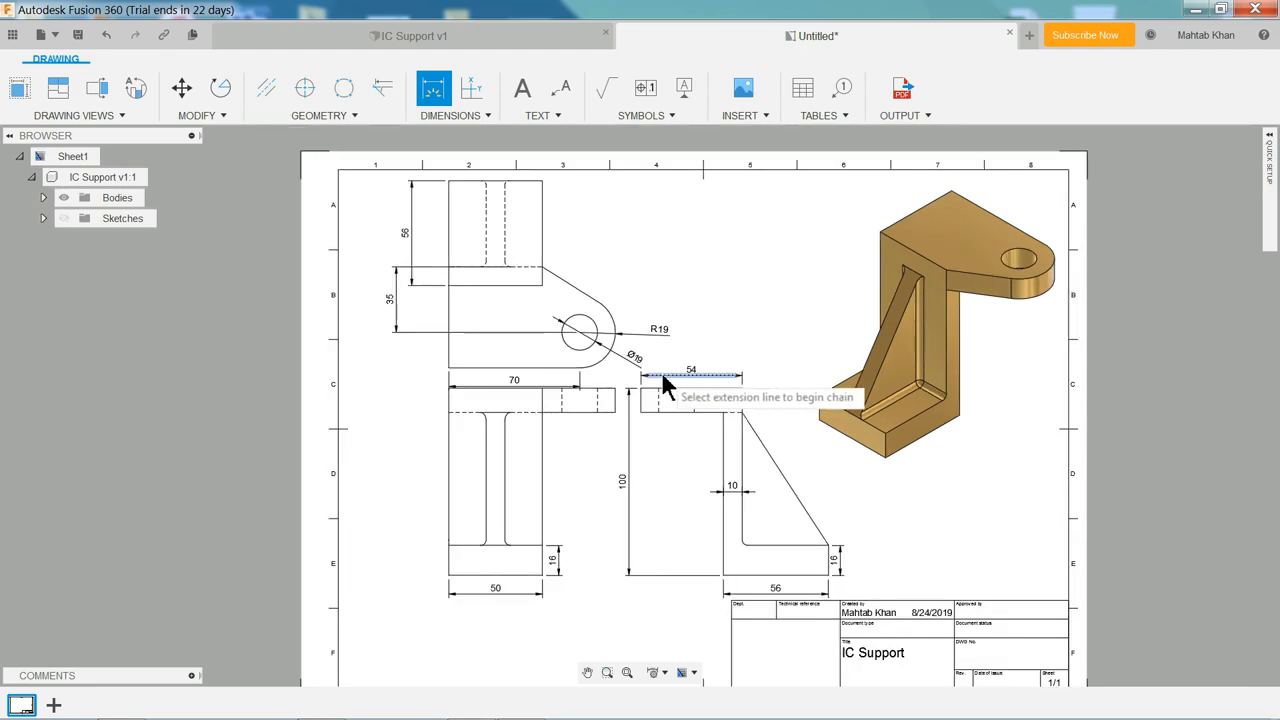
pyautogui.scroll(1, 668, 382)
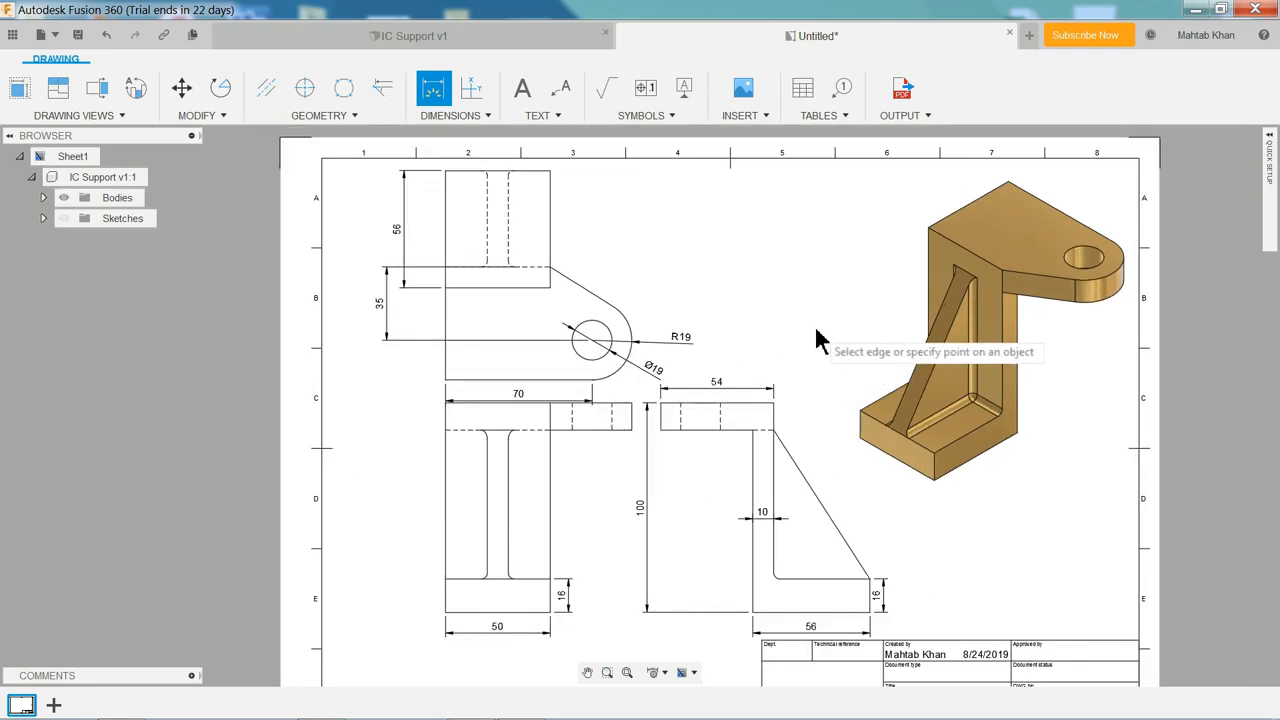